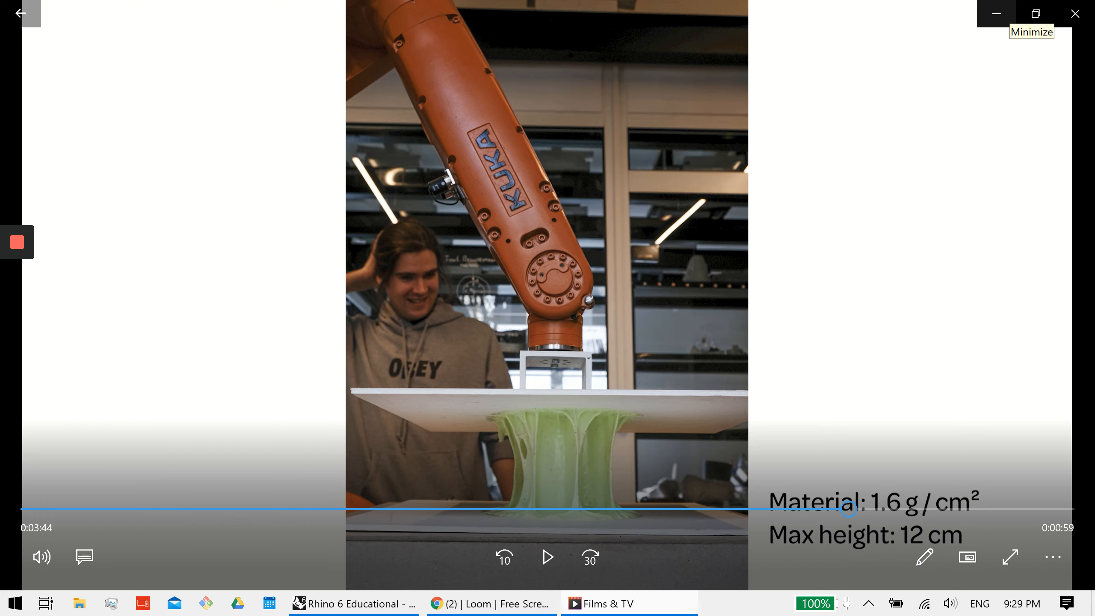
Switch from the video player to the Grasshopper definition and examine the group that creates the test plane with its initial rotation.
{"action": "left_click", "coordinate": [997, 14]}
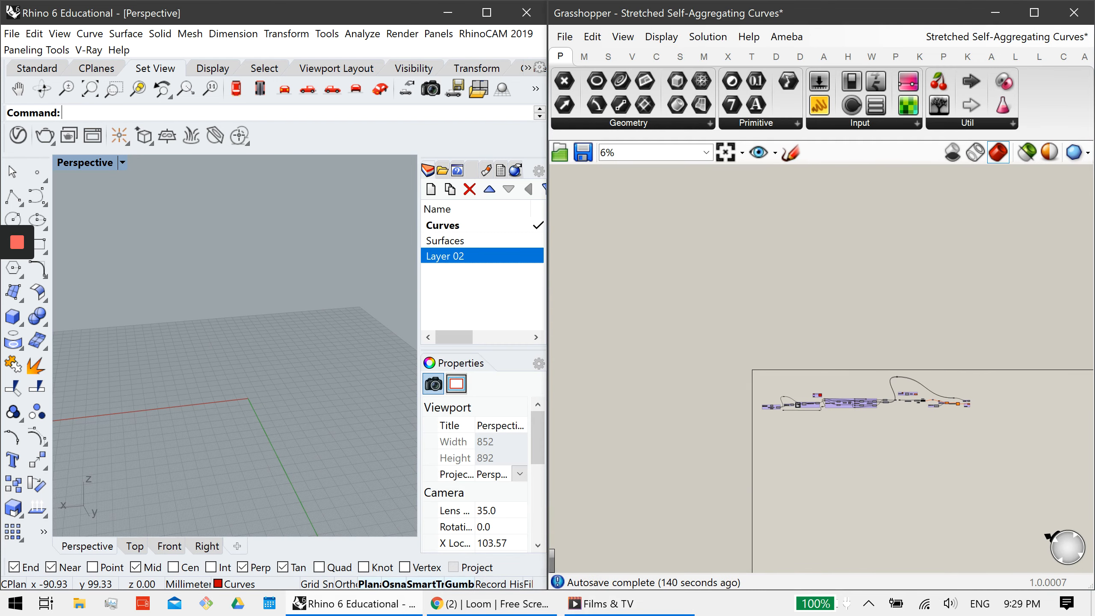
{"action": "scroll", "coordinate": [957, 430], "scroll_direction": "up", "scroll_amount": 2}
{"action": "scroll", "coordinate": [854, 427], "scroll_direction": "up", "scroll_amount": 3}
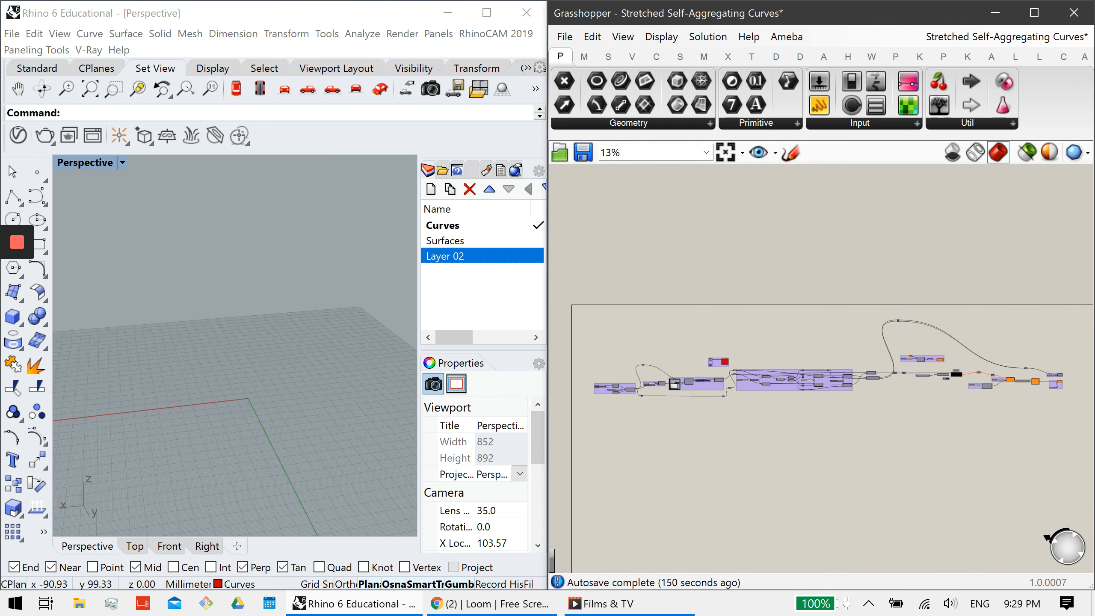
{"action": "scroll", "coordinate": [733, 426], "scroll_direction": "up", "scroll_amount": 2}
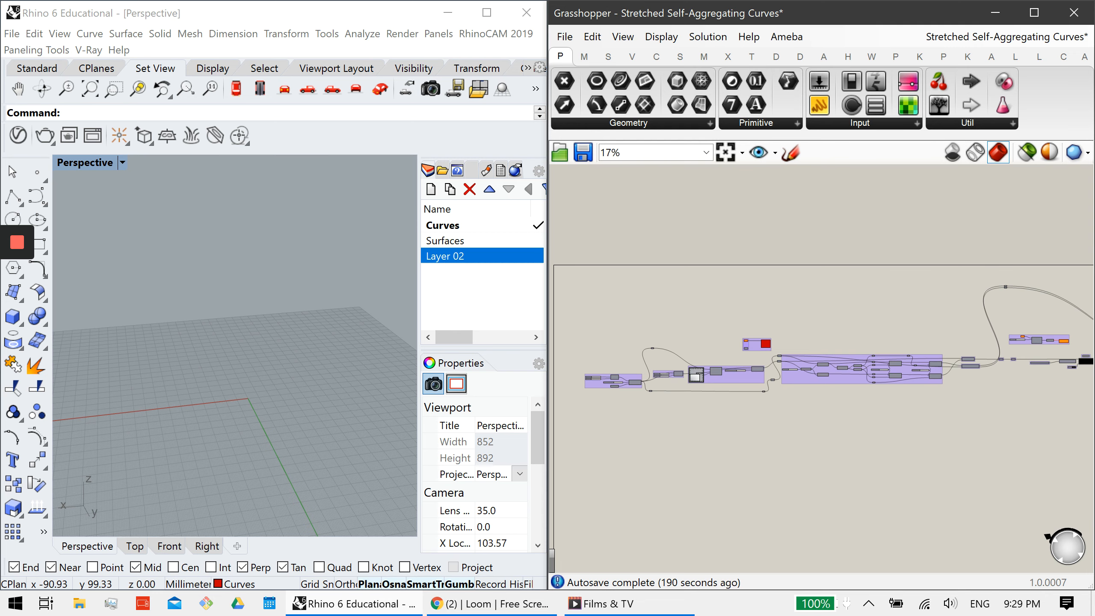
{"action": "scroll", "coordinate": [617, 379], "scroll_direction": "up", "scroll_amount": 3}
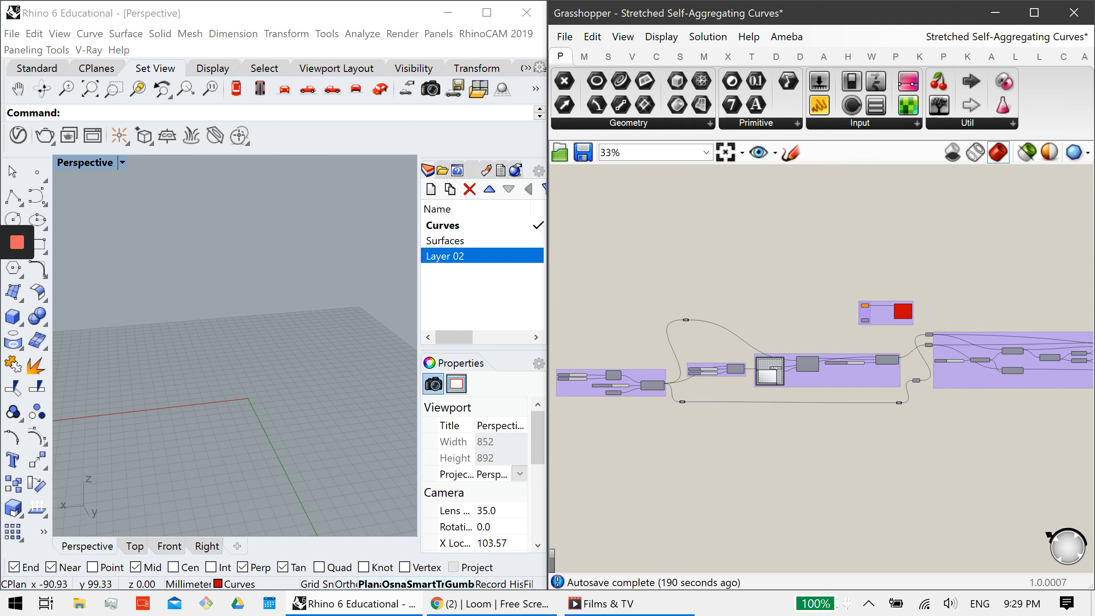
{"action": "scroll", "coordinate": [561, 388], "scroll_direction": "up", "scroll_amount": 3}
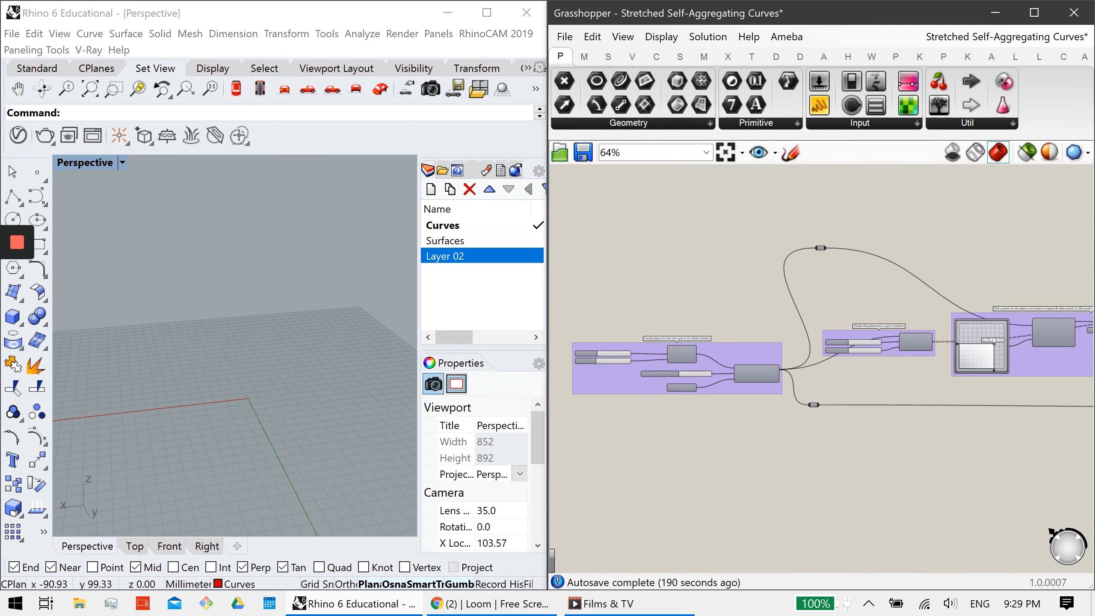
{"action": "scroll", "coordinate": [650, 367], "scroll_direction": "up", "scroll_amount": 3}
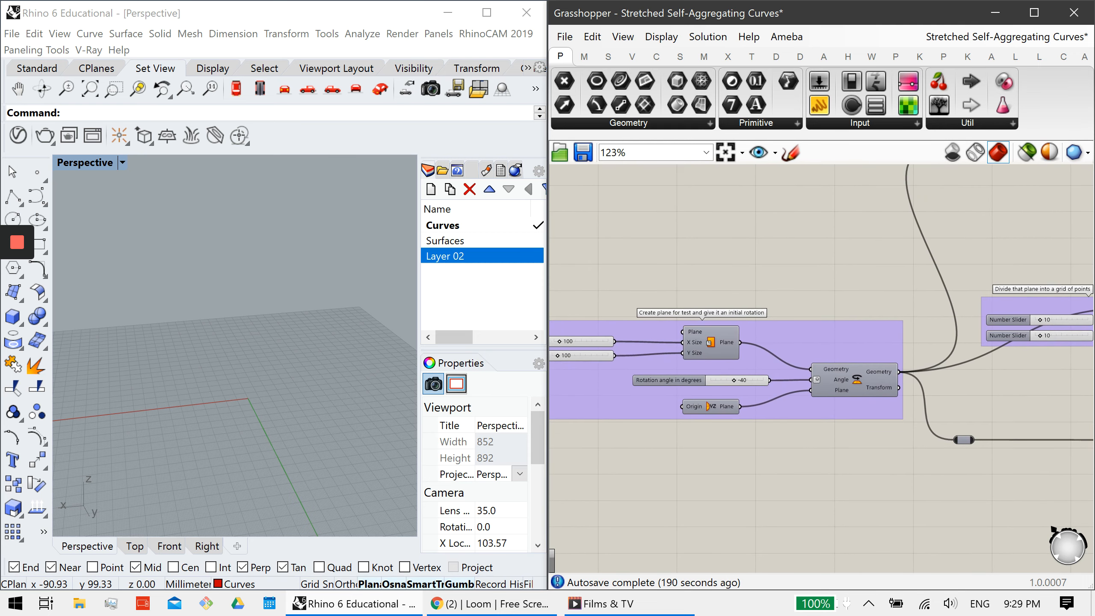
{"action": "right_click_drag", "start_coordinate": [650, 367], "coordinate": [777, 346]}
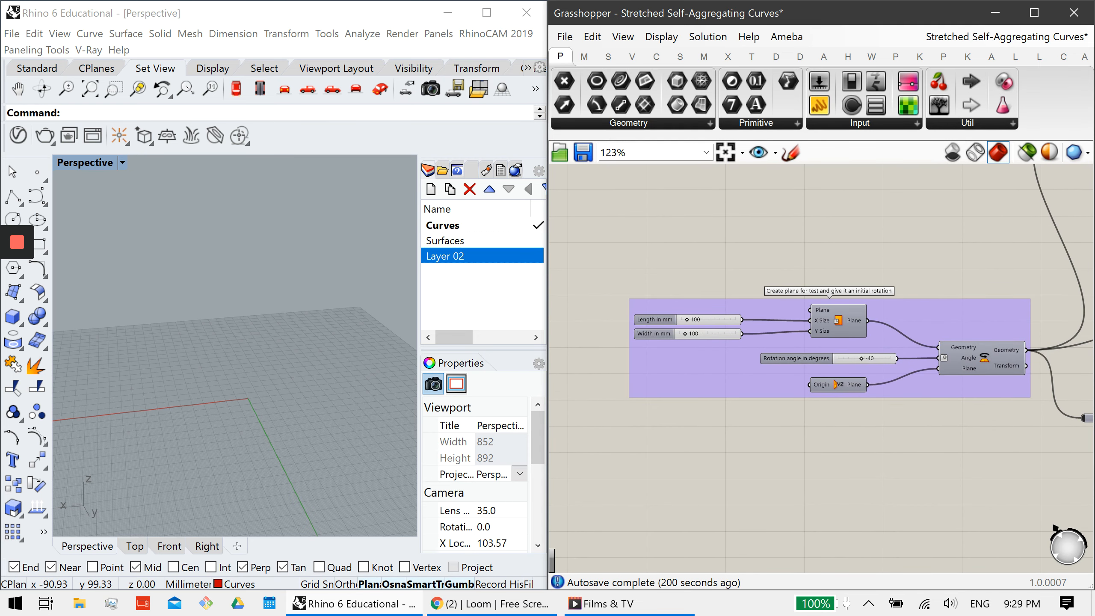
{"action": "scroll", "coordinate": [838, 388], "scroll_direction": "up", "scroll_amount": 2}
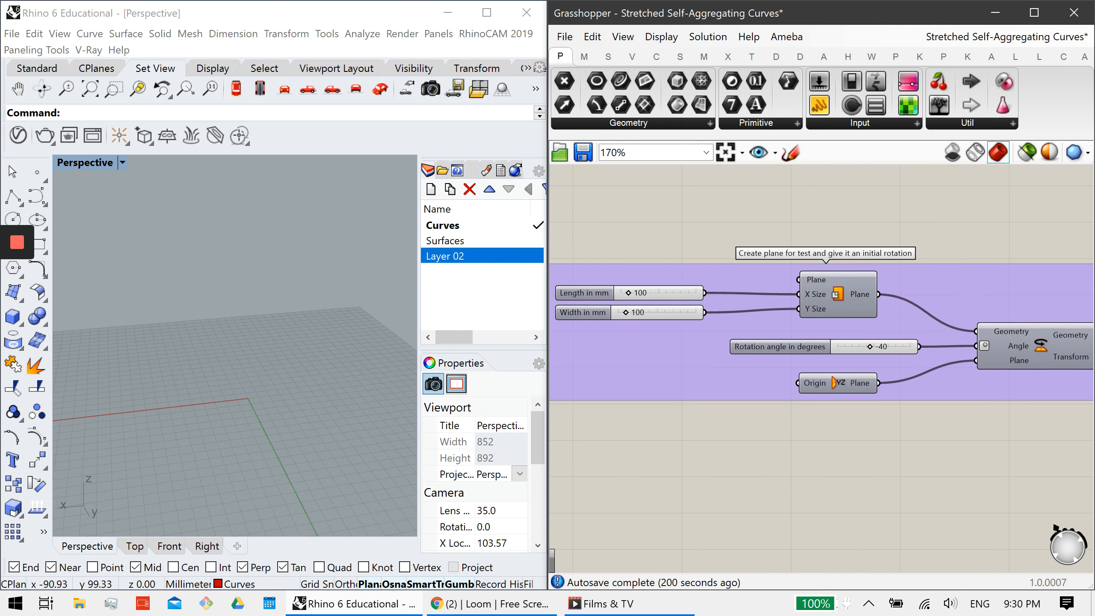
Turn on the preview of the plane surface component driven by the length and width sliders.
{"action": "left_click", "coordinate": [841, 299]}
{"action": "middle_click", "coordinate": [845, 297]}
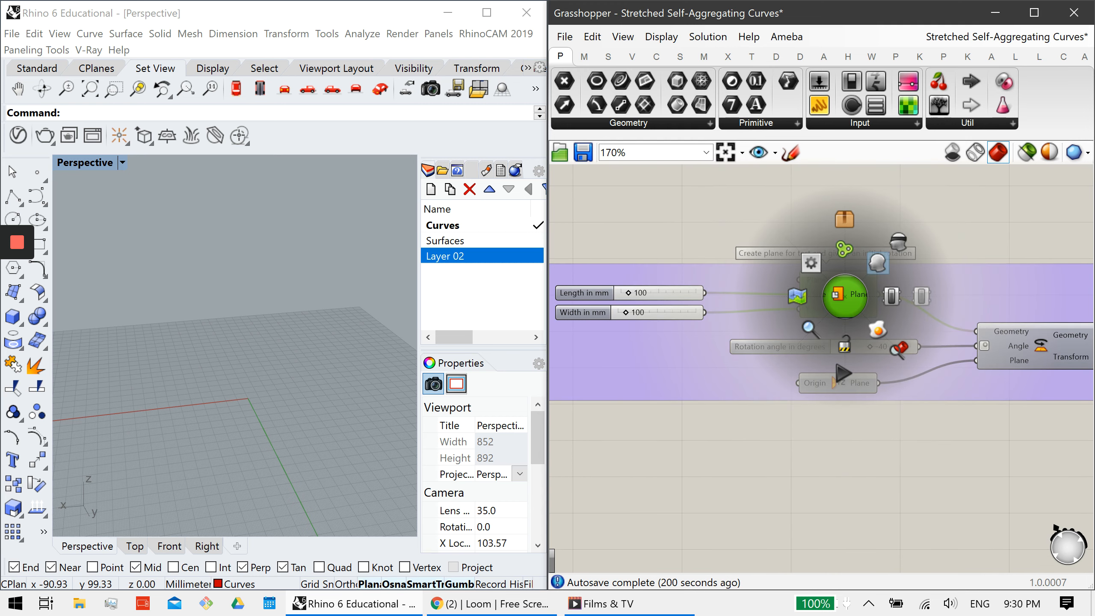
{"action": "left_click", "coordinate": [879, 262]}
{"action": "left_click", "coordinate": [901, 224]}
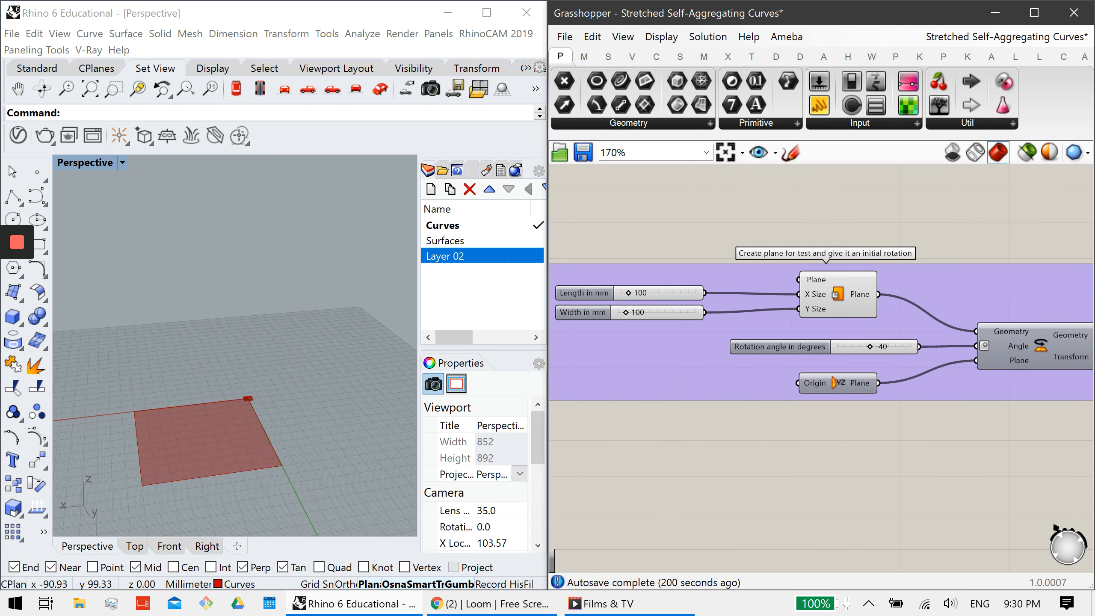
{"action": "mouse_move", "coordinate": [879, 295]}
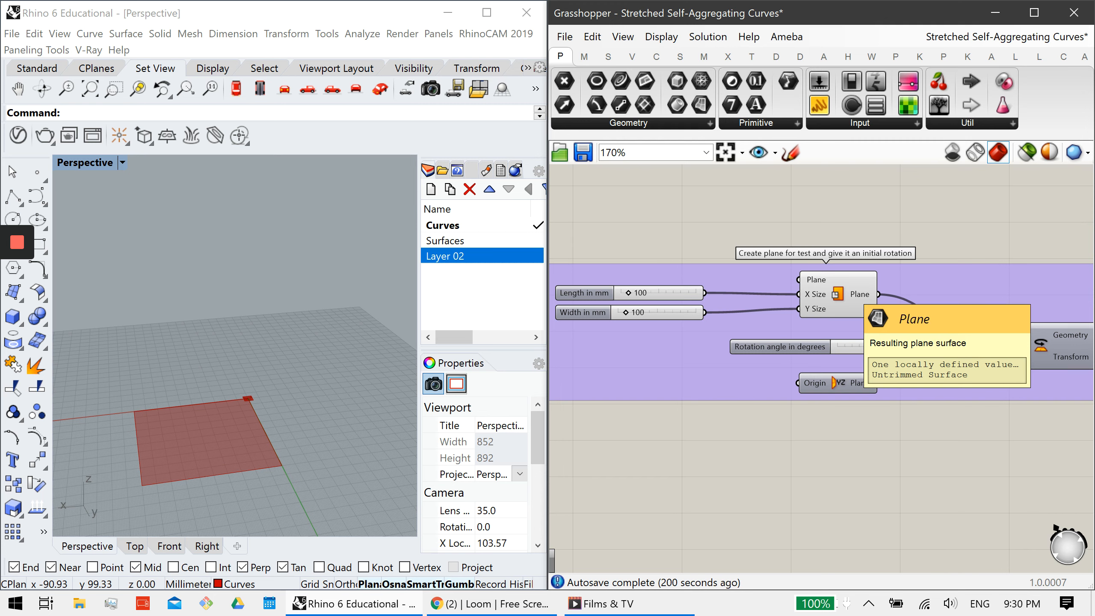
{"action": "mouse_move", "coordinate": [258, 426]}
{"action": "right_mouse_down"}
{"action": "mouse_move", "coordinate": [170, 423]}
{"action": "mouse_move", "coordinate": [245, 421]}
{"action": "right_mouse_up"}
{"action": "left_click", "coordinate": [845, 300]}
{"action": "middle_click", "coordinate": [848, 302]}
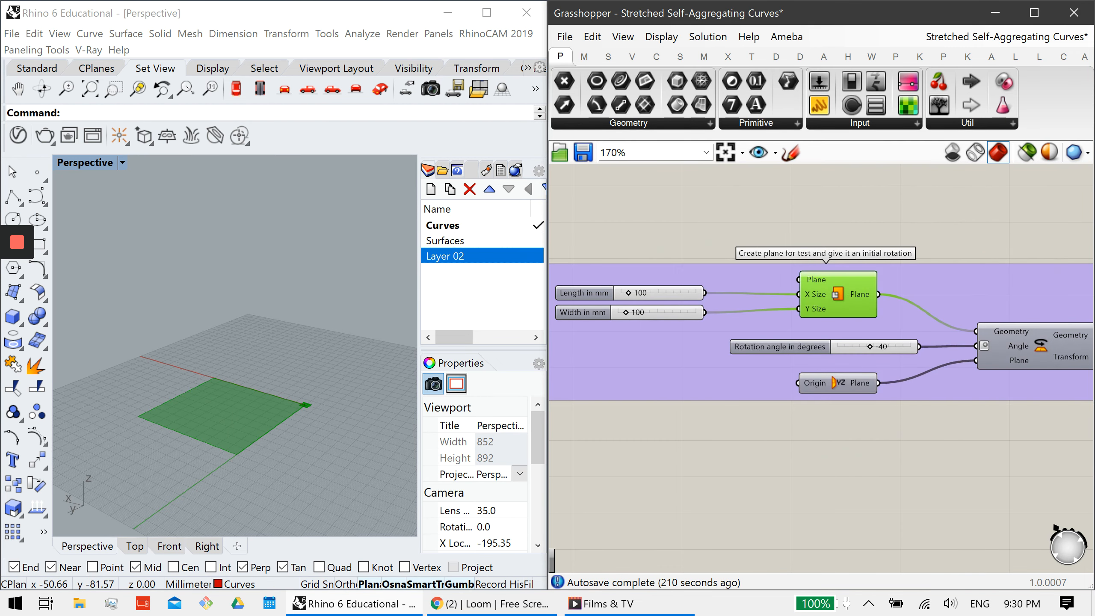
Turn on the preview of the rotation component that tilts the test plane.
{"action": "right_click_drag", "start_coordinate": [991, 267], "coordinate": [736, 278]}
{"action": "left_click", "coordinate": [783, 356]}
{"action": "middle_click", "coordinate": [785, 356]}
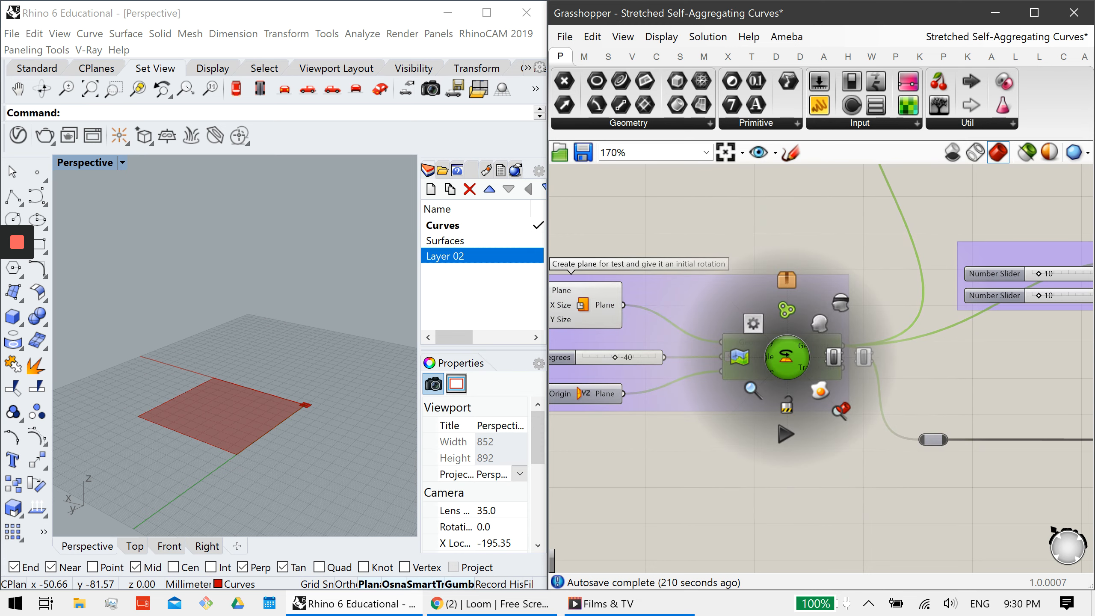
{"action": "left_click", "coordinate": [785, 356]}
{"action": "right_click_drag", "start_coordinate": [785, 356], "coordinate": [816, 339]}
{"action": "right_click_drag", "start_coordinate": [336, 424], "coordinate": [263, 377]}
{"action": "scroll", "coordinate": [295, 397], "scroll_direction": "up", "scroll_amount": 4}
Set the test plane's rotation angle to 30 degrees.
{"action": "double_click", "coordinate": [665, 340]}
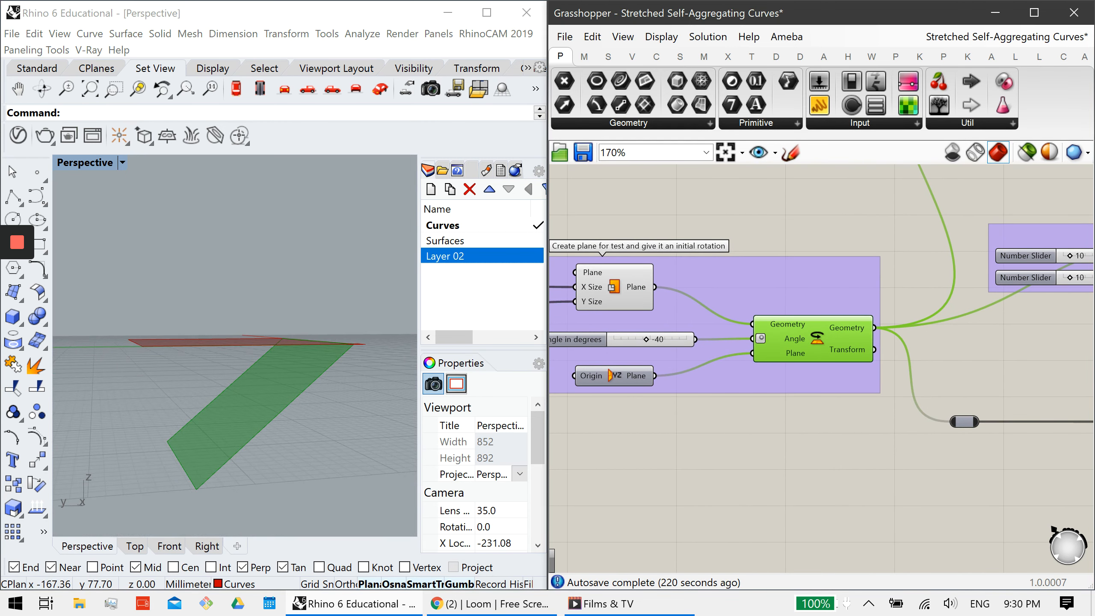
{"action": "type", "text": "30"}
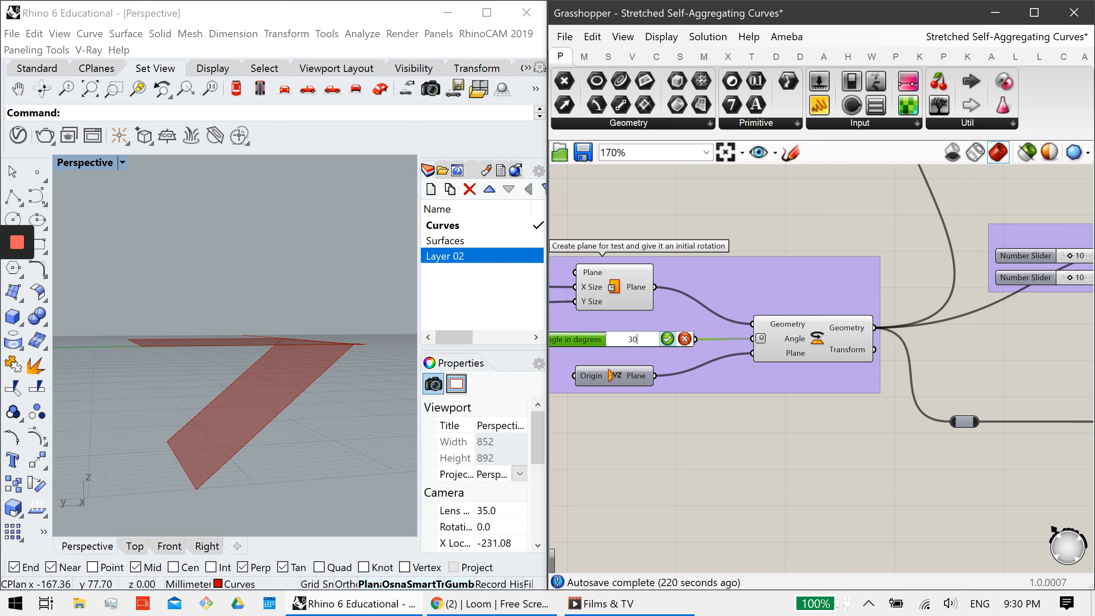
{"action": "key", "text": "Return"}
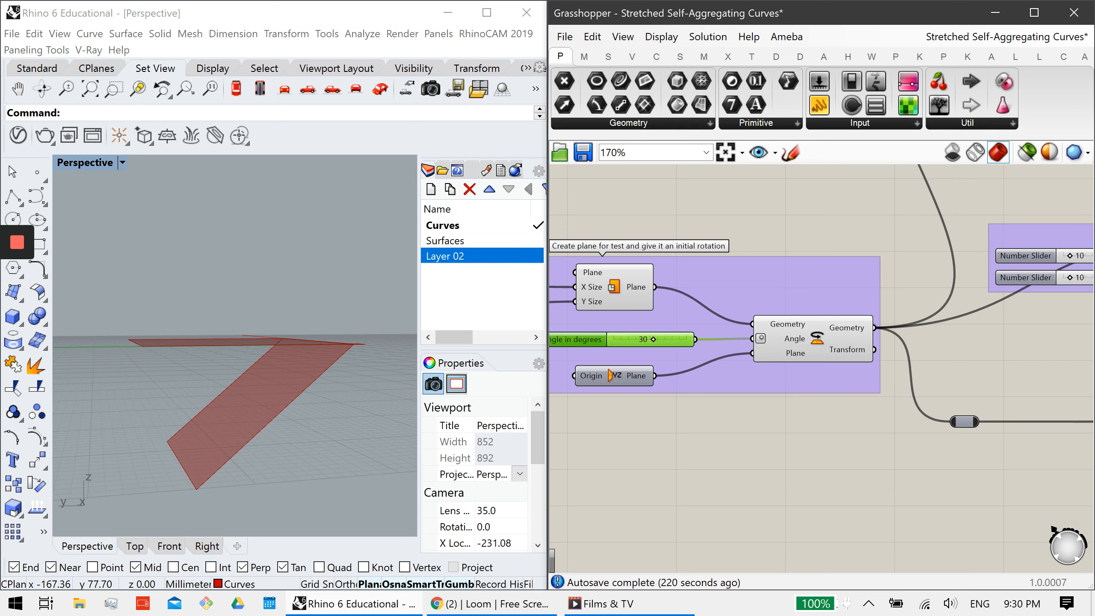
{"action": "left_click", "coordinate": [673, 431]}
{"action": "right_click_drag", "start_coordinate": [300, 349], "coordinate": [275, 386]}
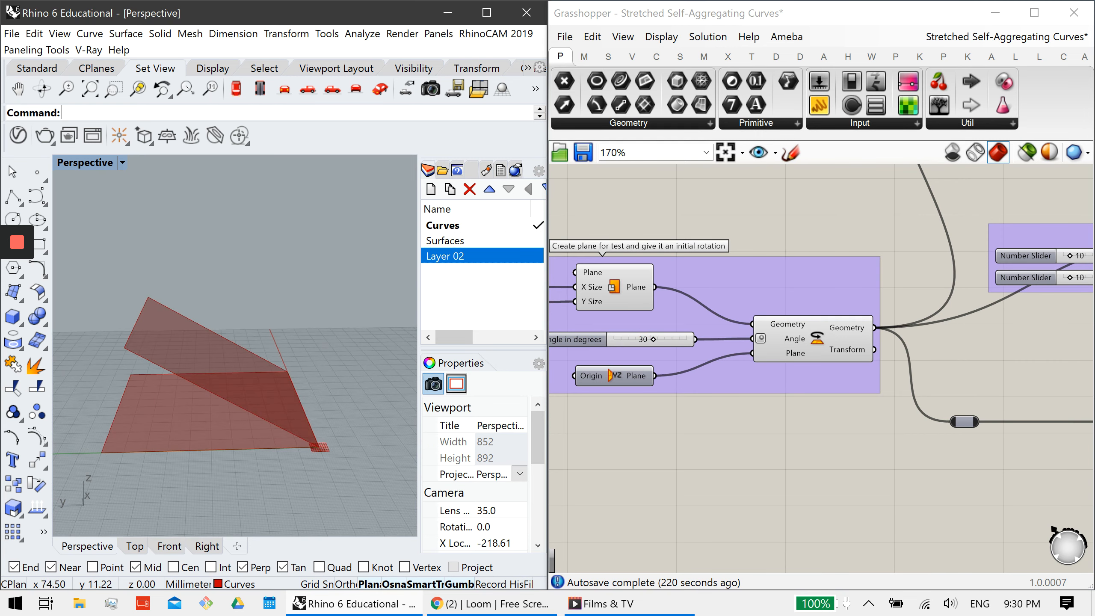
Set the test plane's rotation angle to -10 degrees.
{"action": "double_click", "coordinate": [652, 340]}
{"action": "type", "text": "1"}
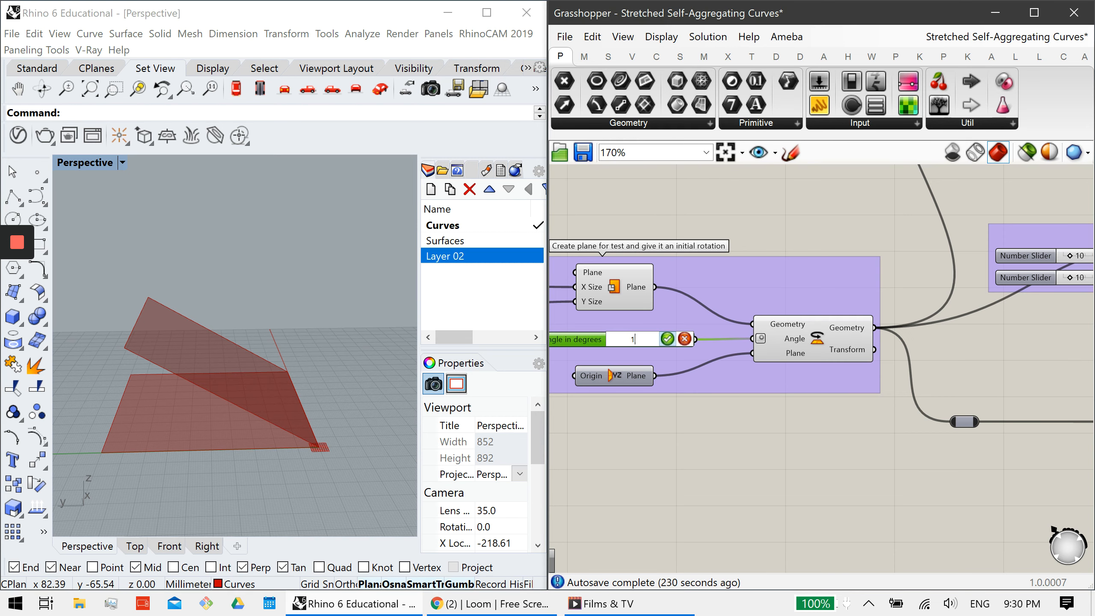
{"action": "key", "text": "BackSpace"}
{"action": "type", "text": "-10"}
{"action": "key", "text": "Return"}
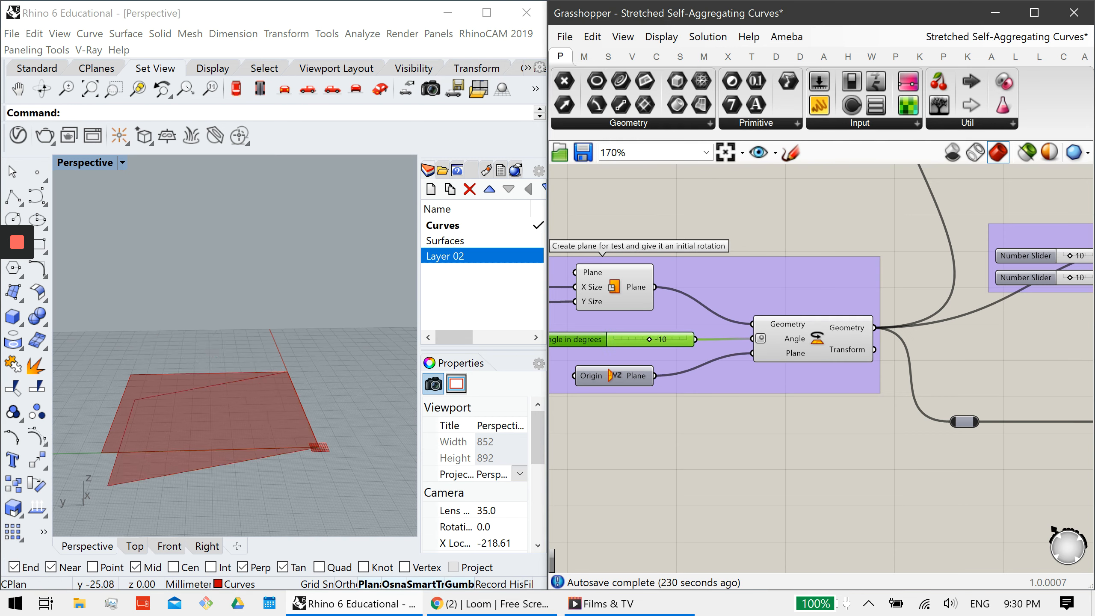
{"action": "right_click_drag", "start_coordinate": [286, 419], "coordinate": [331, 382]}
Turn on the preview of the component that divides the rotated plane into a grid of points.
{"action": "right_click_drag", "start_coordinate": [925, 314], "coordinate": [760, 420]}
{"action": "scroll", "coordinate": [830, 349], "scroll_direction": "down", "scroll_amount": 1}
{"action": "left_click", "coordinate": [671, 442]}
{"action": "right_click_drag", "start_coordinate": [901, 425], "coordinate": [641, 432]}
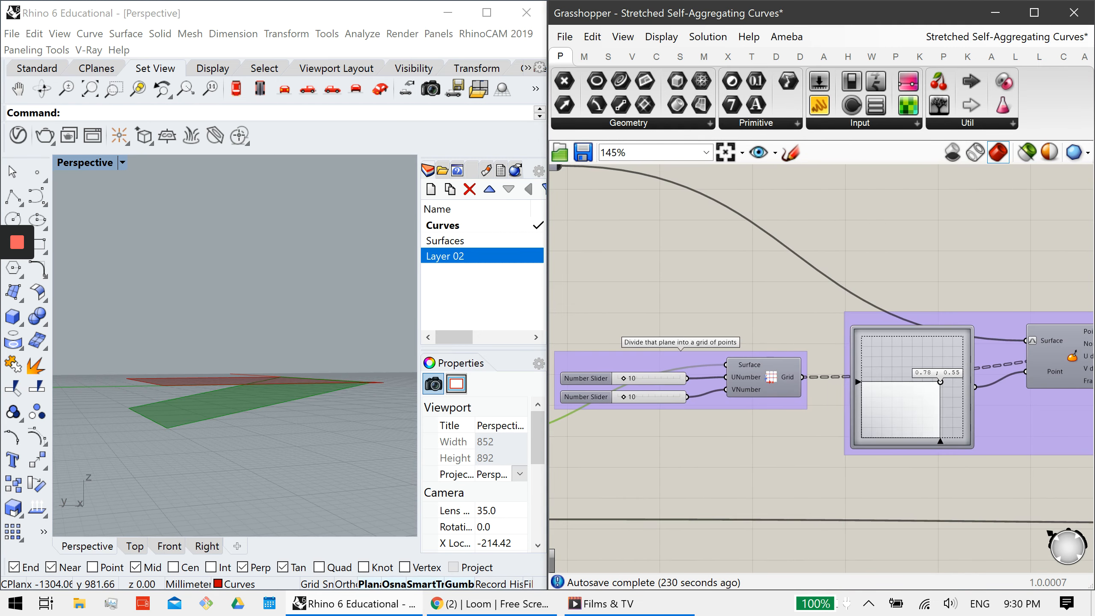
{"action": "left_click", "coordinate": [765, 374]}
{"action": "middle_click", "coordinate": [764, 373]}
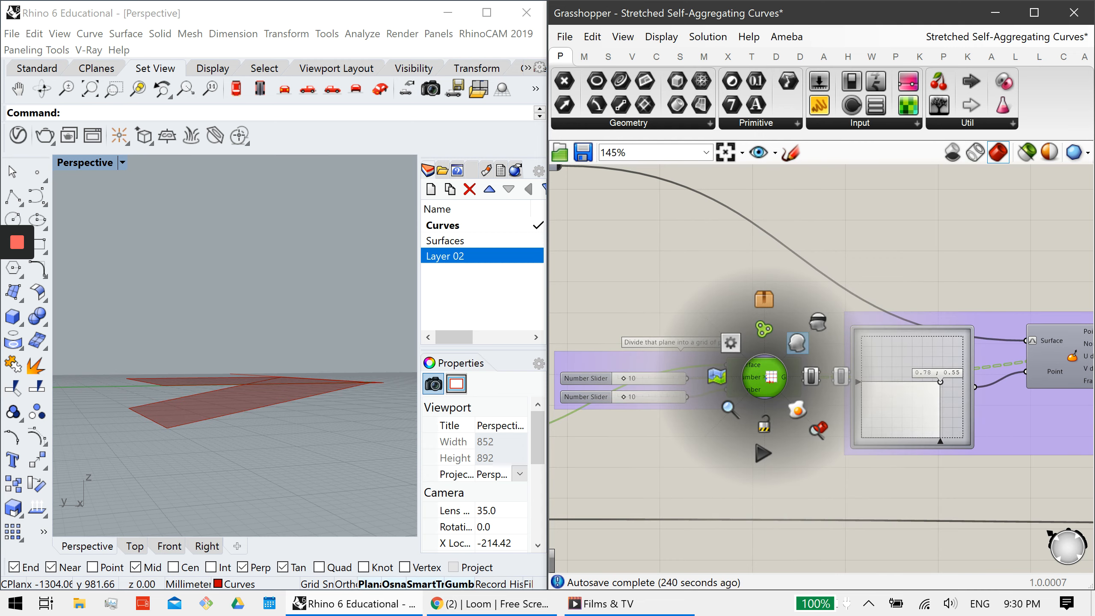
{"action": "left_click", "coordinate": [799, 344]}
{"action": "right_click_drag", "start_coordinate": [337, 379], "coordinate": [311, 459]}
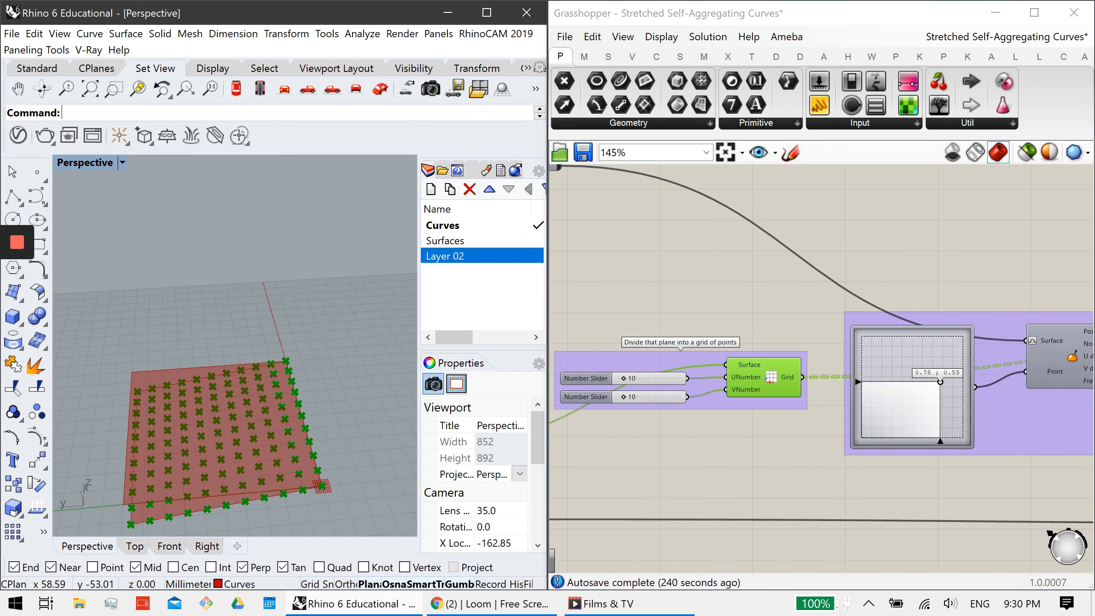
Turn on the preview of the surface evaluation component that picks the attractor point on the plane.
{"action": "left_click", "coordinate": [765, 374]}
{"action": "right_click_drag", "start_coordinate": [819, 401], "coordinate": [624, 428]}
{"action": "left_click", "coordinate": [878, 383]}
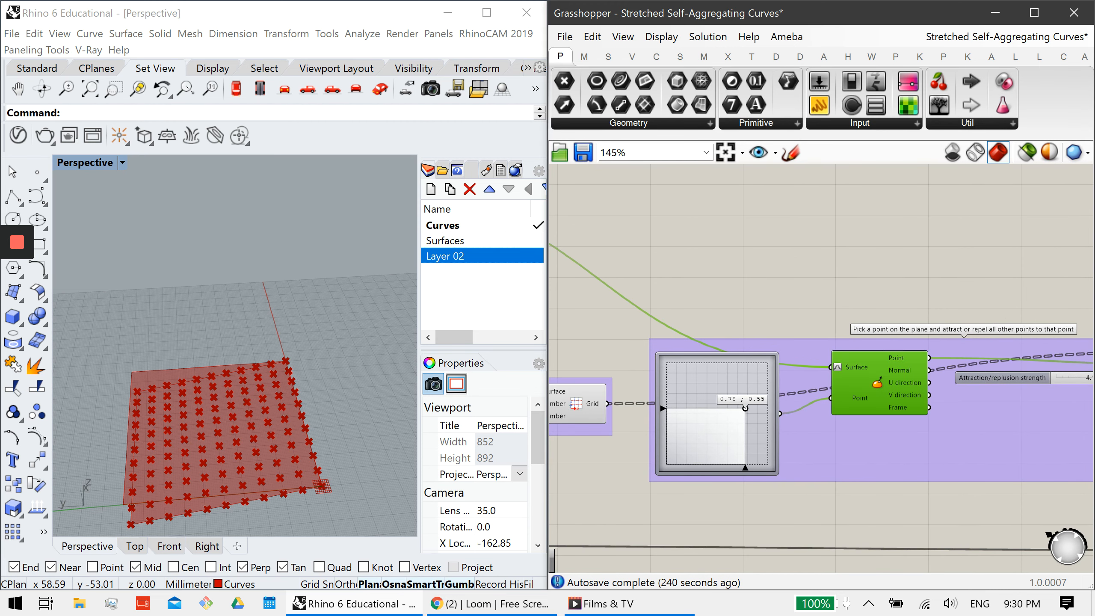
{"action": "right_click_drag", "start_coordinate": [878, 382], "coordinate": [865, 365]}
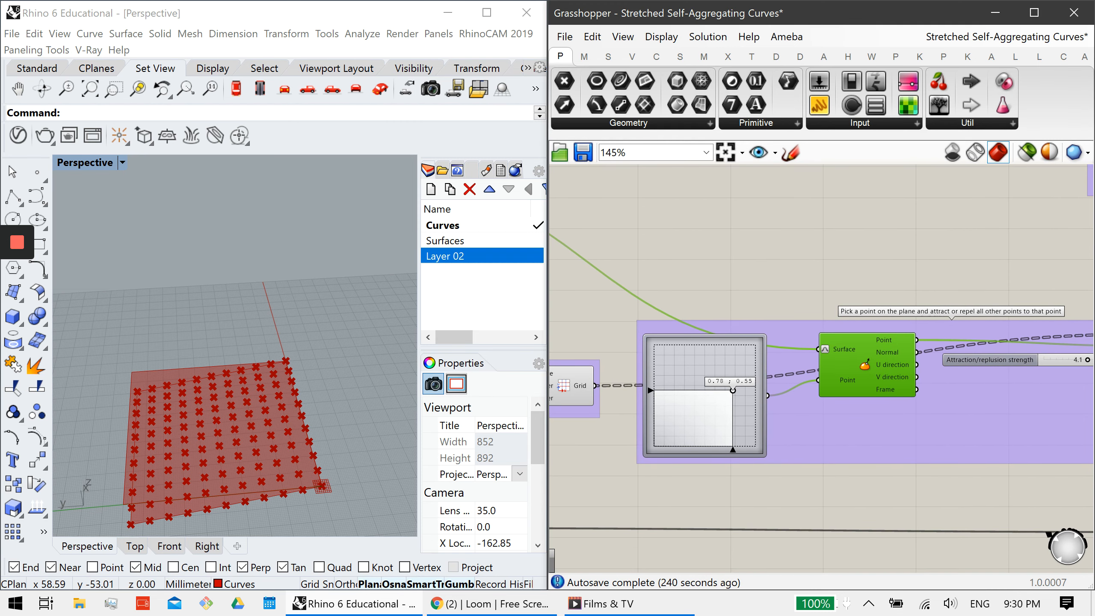
{"action": "right_click_drag", "start_coordinate": [742, 400], "coordinate": [776, 379]}
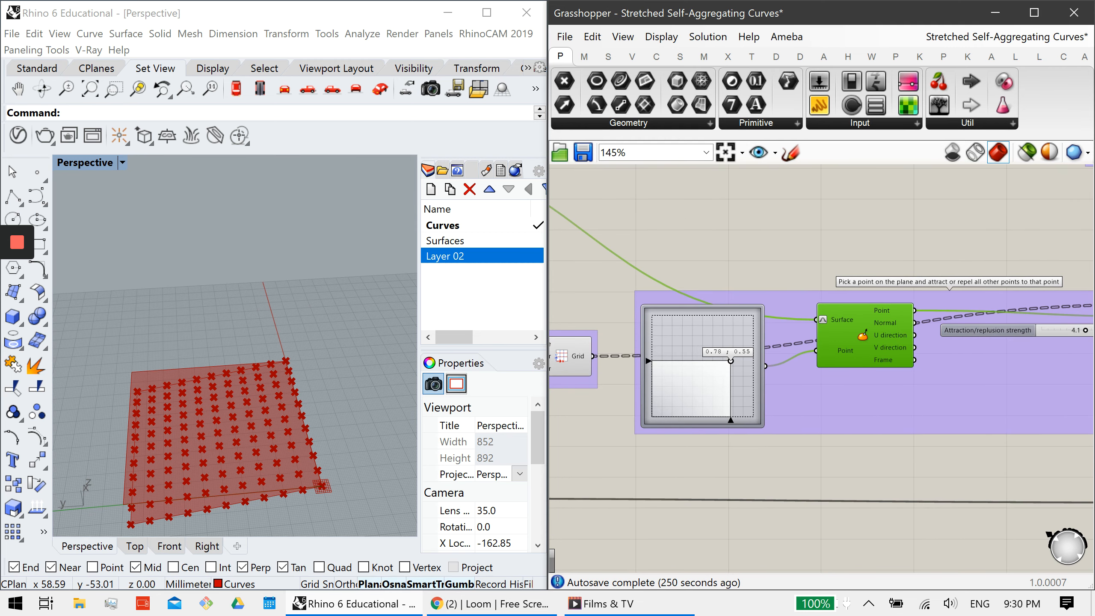
{"action": "middle_click", "coordinate": [878, 331]}
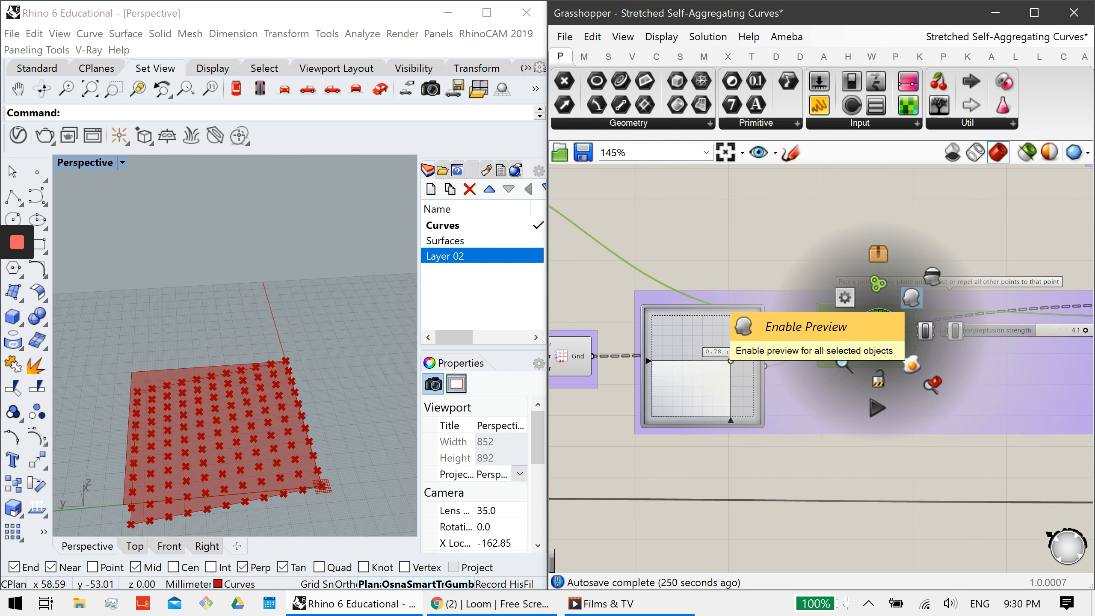
{"action": "left_click", "coordinate": [912, 298]}
{"action": "scroll", "coordinate": [208, 409], "scroll_direction": "up", "scroll_amount": 6}
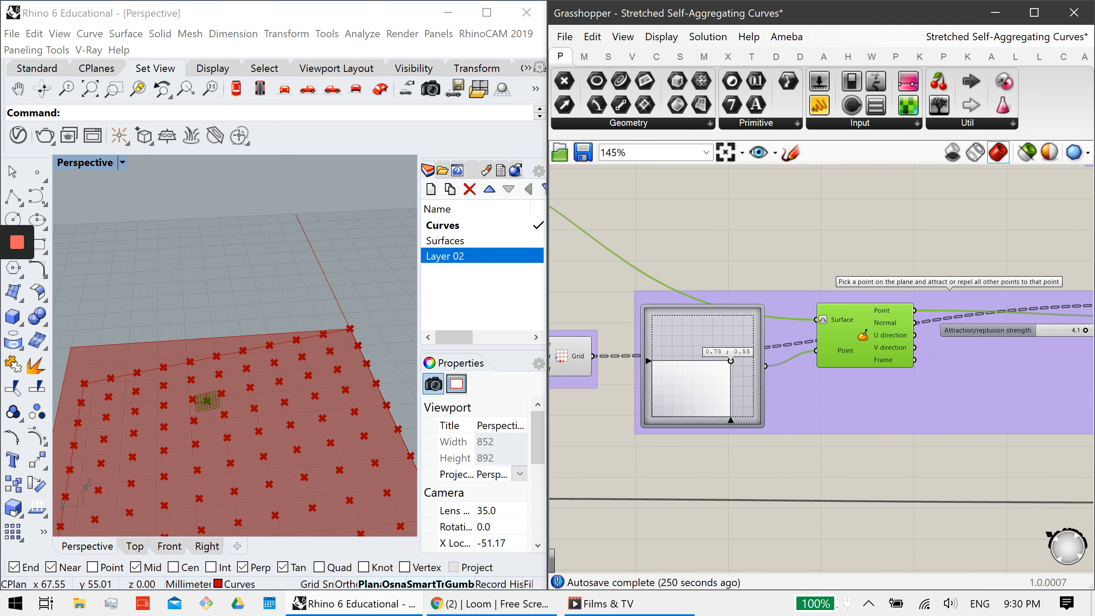
Move the attractor point slightly on the two-dimensional slider, to 0.79 ; 0.57.
{"action": "scroll", "coordinate": [208, 409], "scroll_direction": "down", "scroll_amount": 6}
{"action": "right_click_drag", "start_coordinate": [216, 420], "coordinate": [223, 396], "text": "shift"}
{"action": "left_click", "coordinate": [731, 361]}
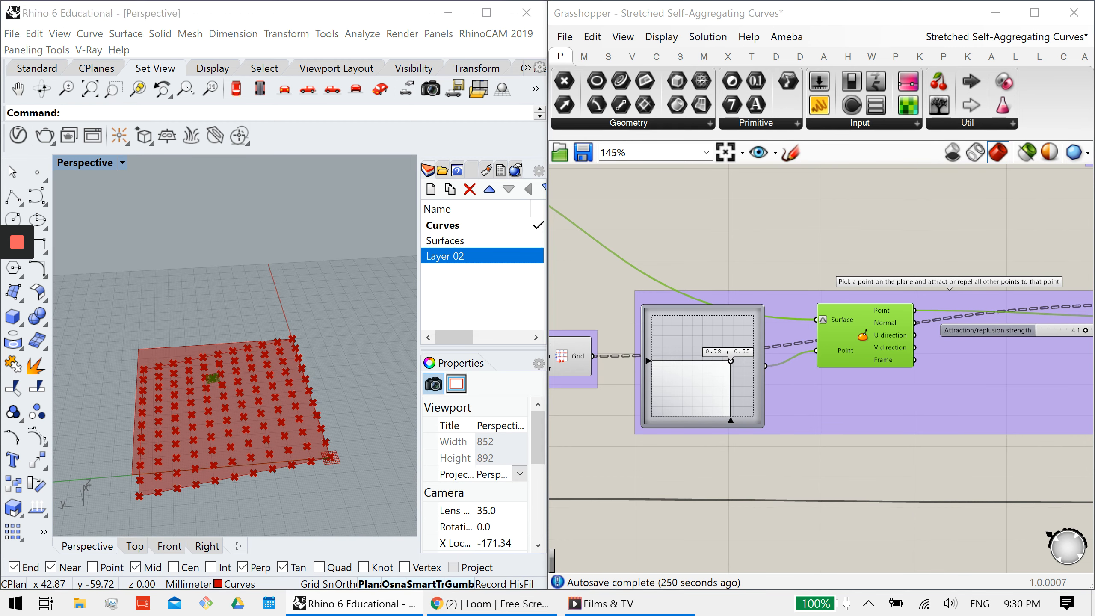
{"action": "mouse_move", "coordinate": [730, 360]}
{"action": "left_mouse_down"}
{"action": "mouse_move", "coordinate": [686, 374]}
{"action": "mouse_move", "coordinate": [704, 378]}
{"action": "mouse_move", "coordinate": [734, 364]}
{"action": "left_mouse_up"}
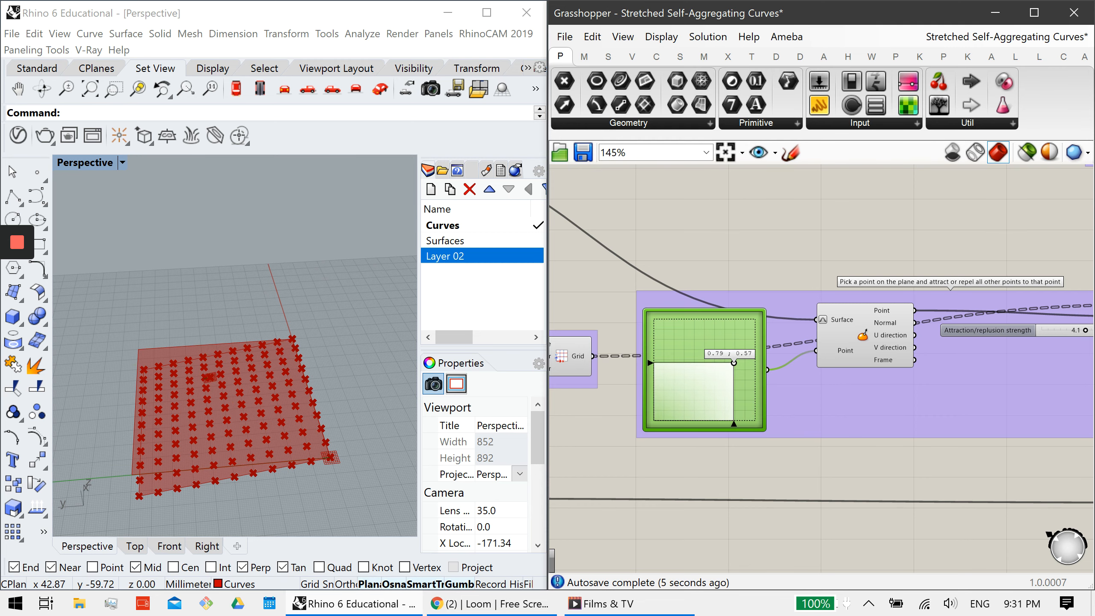
Turn on the preview of the point attractor grid component fed by the attraction/repulsion strength slider.
{"action": "scroll", "coordinate": [802, 259], "scroll_direction": "down", "scroll_amount": 3}
{"action": "right_click_drag", "start_coordinate": [802, 259], "coordinate": [663, 311]}
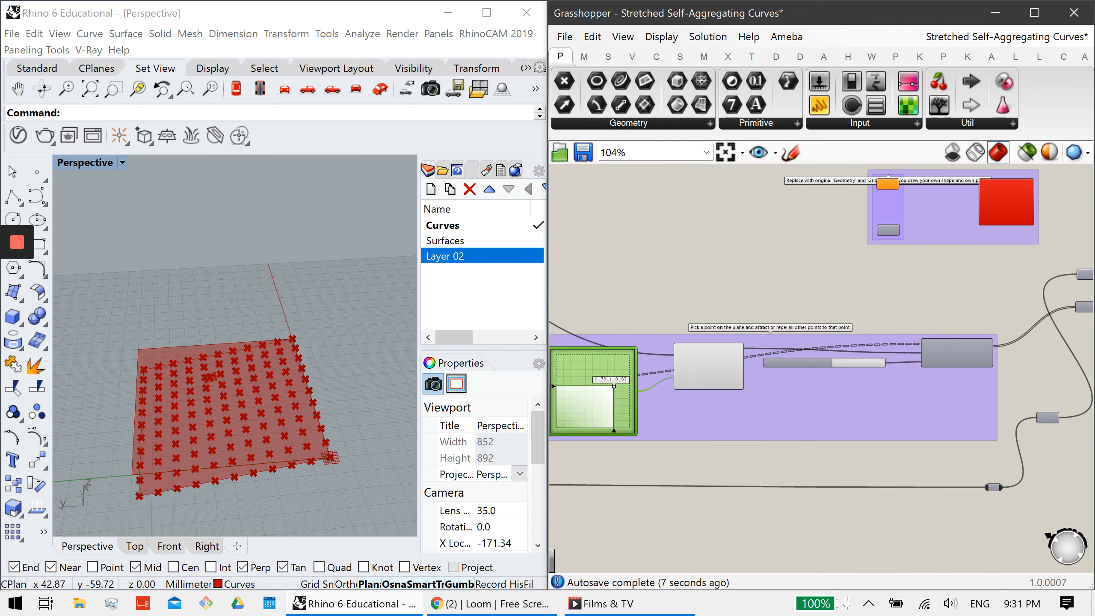
{"action": "scroll", "coordinate": [707, 370], "scroll_direction": "up", "scroll_amount": 5}
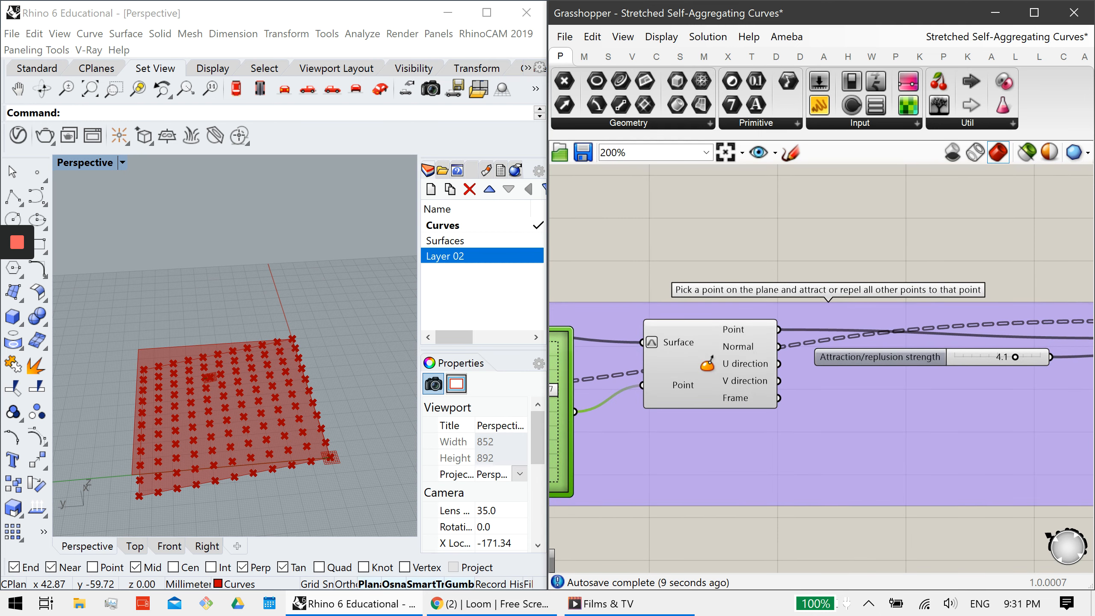
{"action": "right_click_drag", "start_coordinate": [862, 431], "coordinate": [641, 444]}
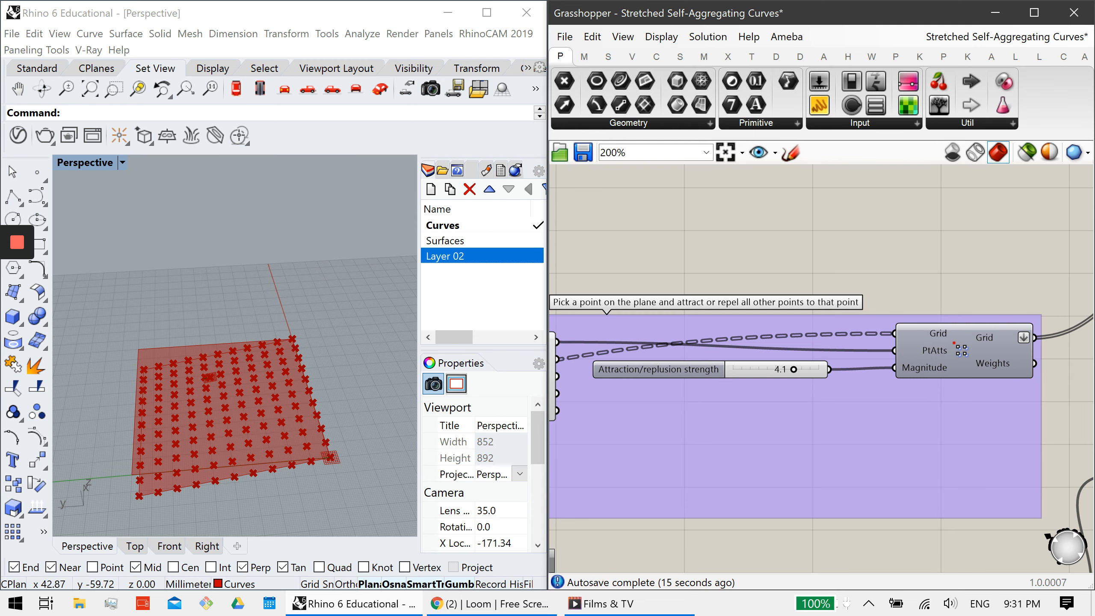
{"action": "left_click", "coordinate": [964, 339]}
{"action": "middle_click", "coordinate": [964, 339]}
{"action": "left_click", "coordinate": [997, 305]}
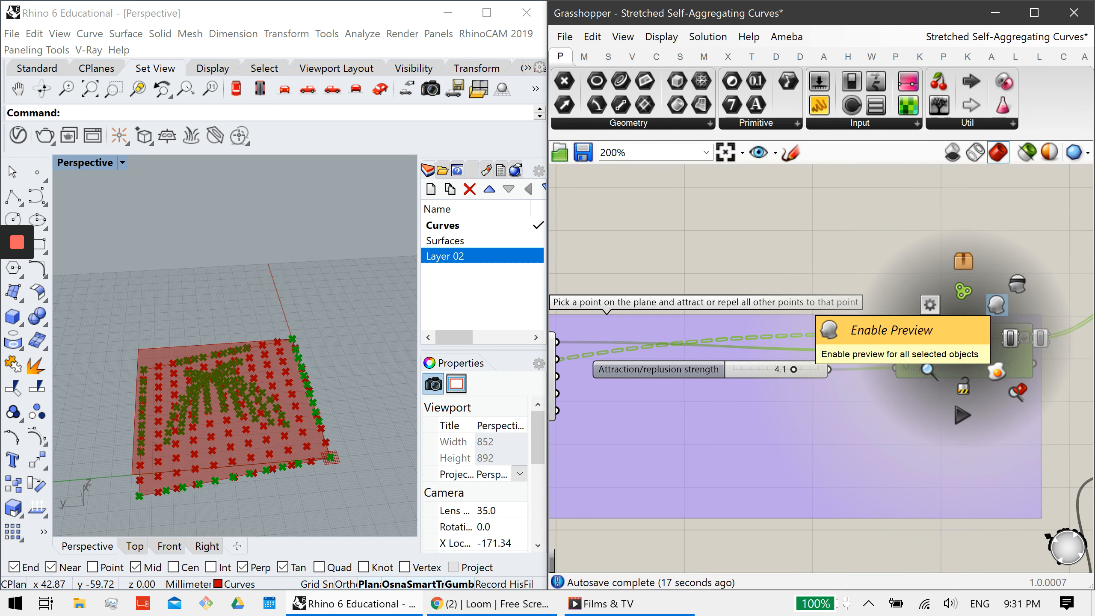
{"action": "scroll", "coordinate": [244, 383], "scroll_direction": "up", "scroll_amount": 2}
{"action": "right_click_drag", "start_coordinate": [241, 390], "coordinate": [241, 437]}
{"action": "scroll", "coordinate": [205, 379], "scroll_direction": "up", "scroll_amount": 4}
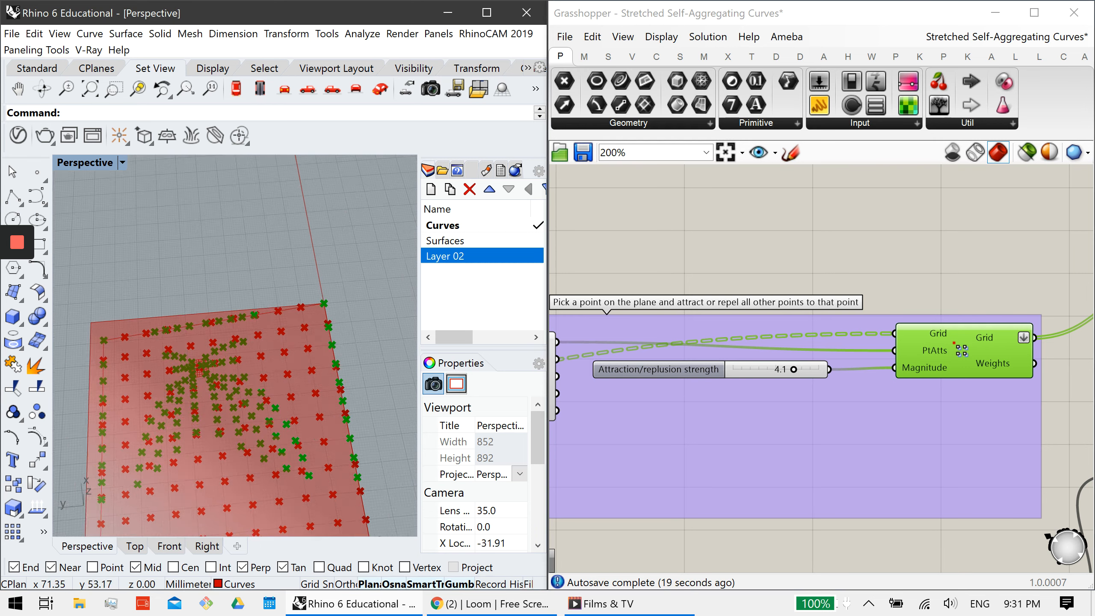
{"action": "scroll", "coordinate": [216, 365], "scroll_direction": "down", "scroll_amount": 2}
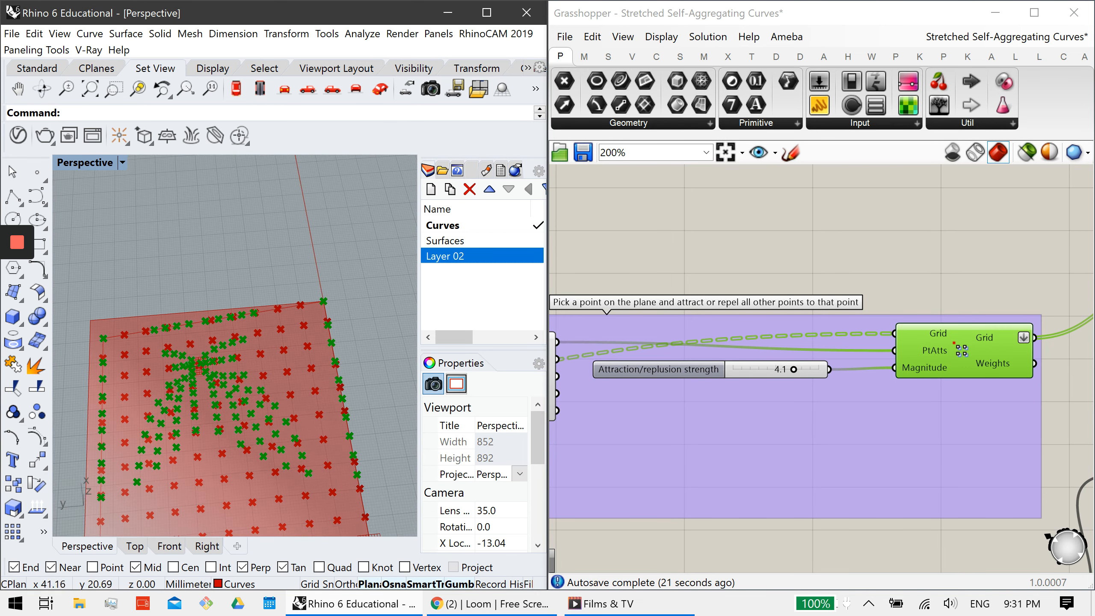
Turn off the previews of all components upstream of the point attractor grid, from plane creation to surface evaluation.
{"action": "scroll", "coordinate": [268, 365], "scroll_direction": "down", "scroll_amount": 2}
{"action": "scroll", "coordinate": [819, 389], "scroll_direction": "down", "scroll_amount": 3}
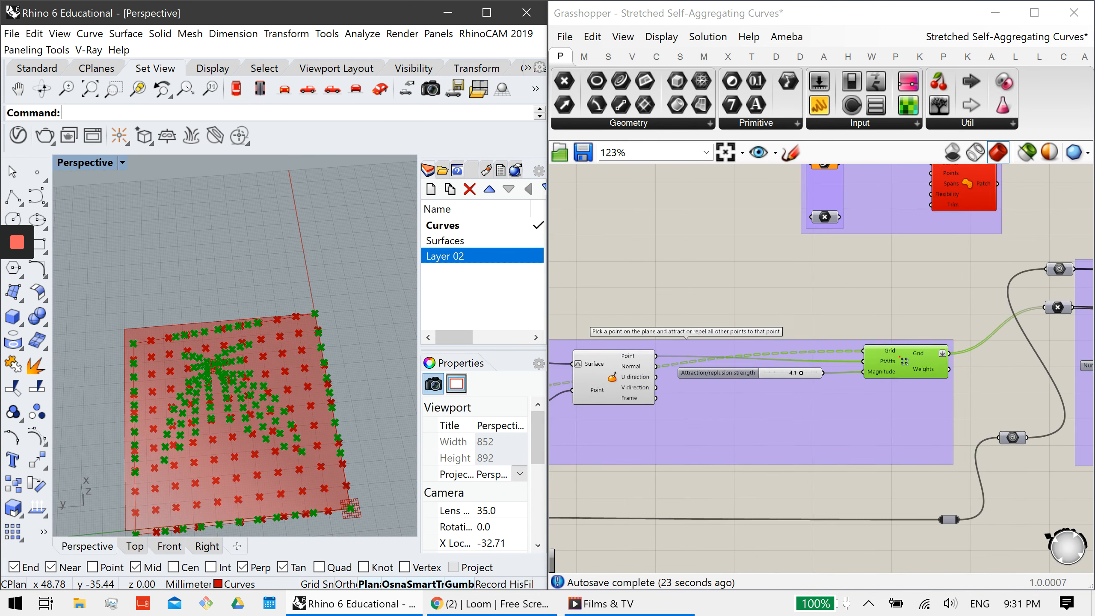
{"action": "right_click_drag", "start_coordinate": [733, 389], "coordinate": [866, 397]}
{"action": "scroll", "coordinate": [819, 389], "scroll_direction": "down", "scroll_amount": 5}
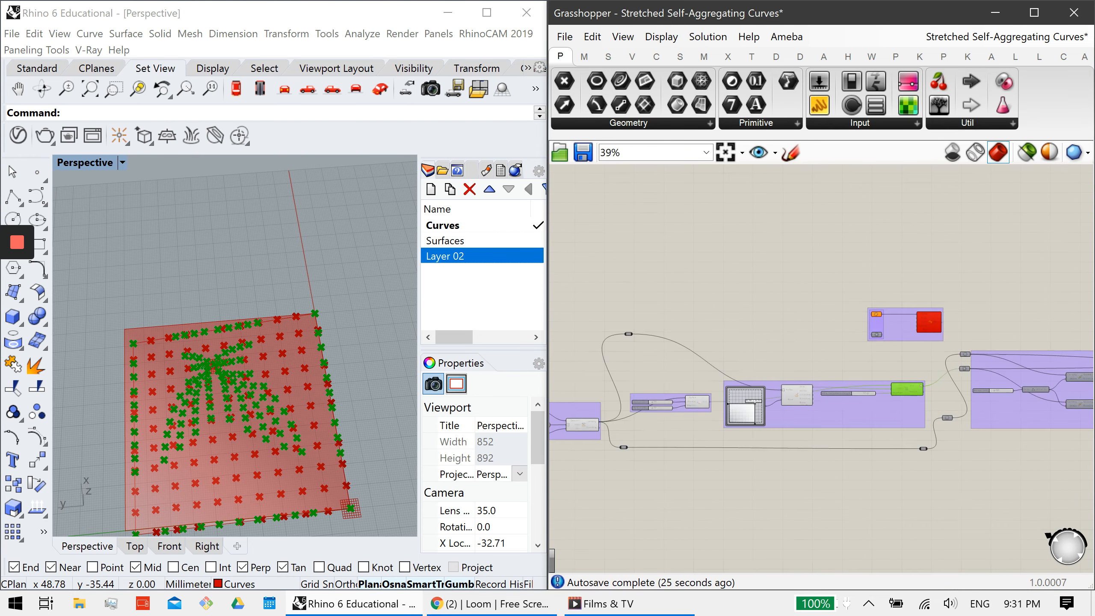
{"action": "left_click", "coordinate": [707, 466]}
{"action": "left_click_drag", "start_coordinate": [566, 336], "coordinate": [568, 337]}
{"action": "middle_click", "coordinate": [568, 337]}
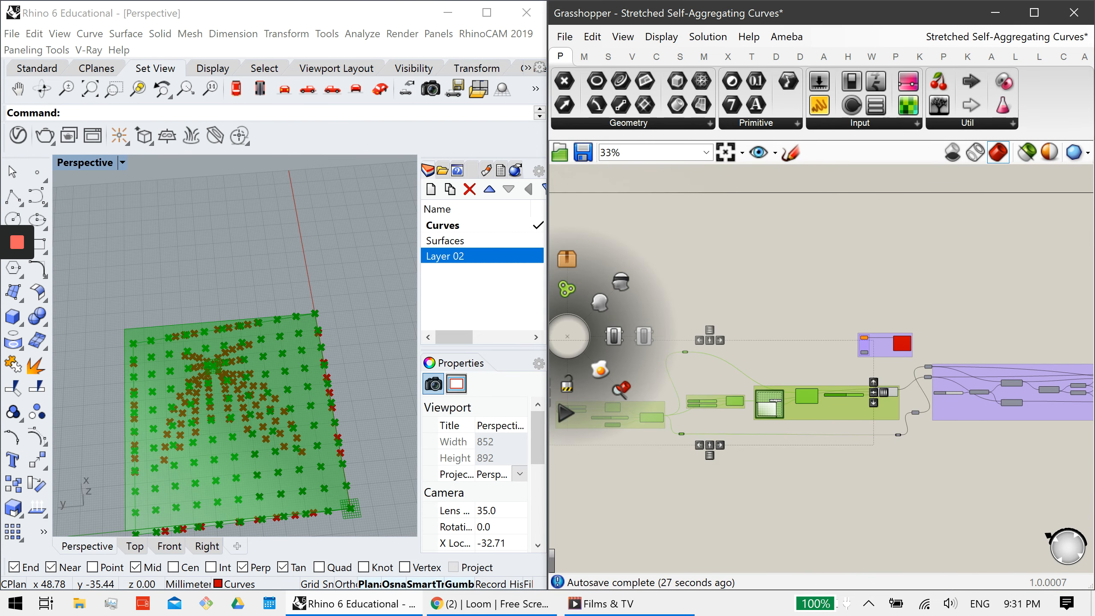
{"action": "left_click", "coordinate": [621, 284]}
{"action": "left_click", "coordinate": [621, 293]}
Turn the rotated plane's preview back on and keep the initial unrotated plane hidden beneath the attracted points.
{"action": "left_click", "coordinate": [112, 371]}
{"action": "right_click_drag", "start_coordinate": [166, 400], "coordinate": [198, 348]}
{"action": "scroll", "coordinate": [609, 406], "scroll_direction": "up", "scroll_amount": 5}
{"action": "left_click", "coordinate": [621, 402]}
{"action": "middle_click", "coordinate": [621, 403]}
{"action": "left_click", "coordinate": [656, 370]}
{"action": "left_click", "coordinate": [734, 433]}
{"action": "middle_click", "coordinate": [735, 434]}
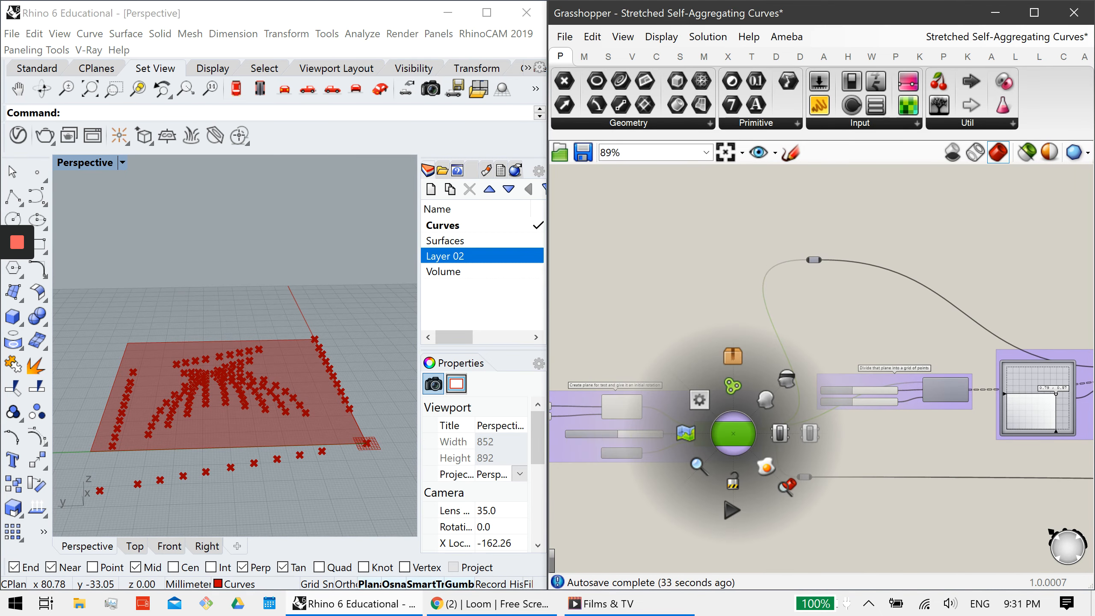
{"action": "left_click", "coordinate": [766, 400]}
{"action": "left_click", "coordinate": [629, 410]}
{"action": "middle_click", "coordinate": [629, 410]}
{"action": "left_click", "coordinate": [682, 356]}
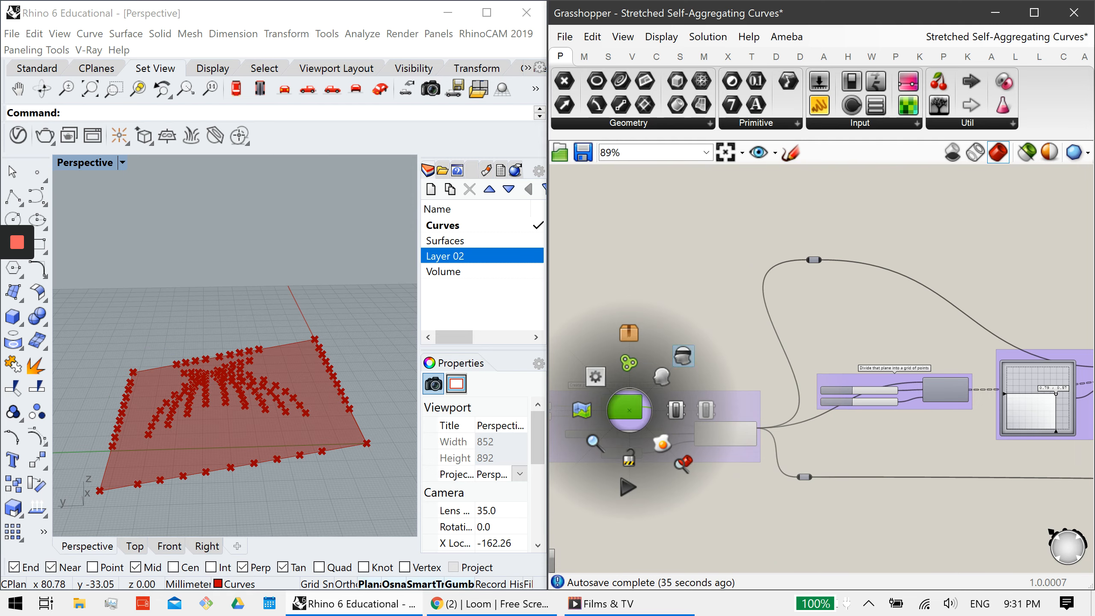
{"action": "right_click_drag", "start_coordinate": [255, 399], "coordinate": [272, 424]}
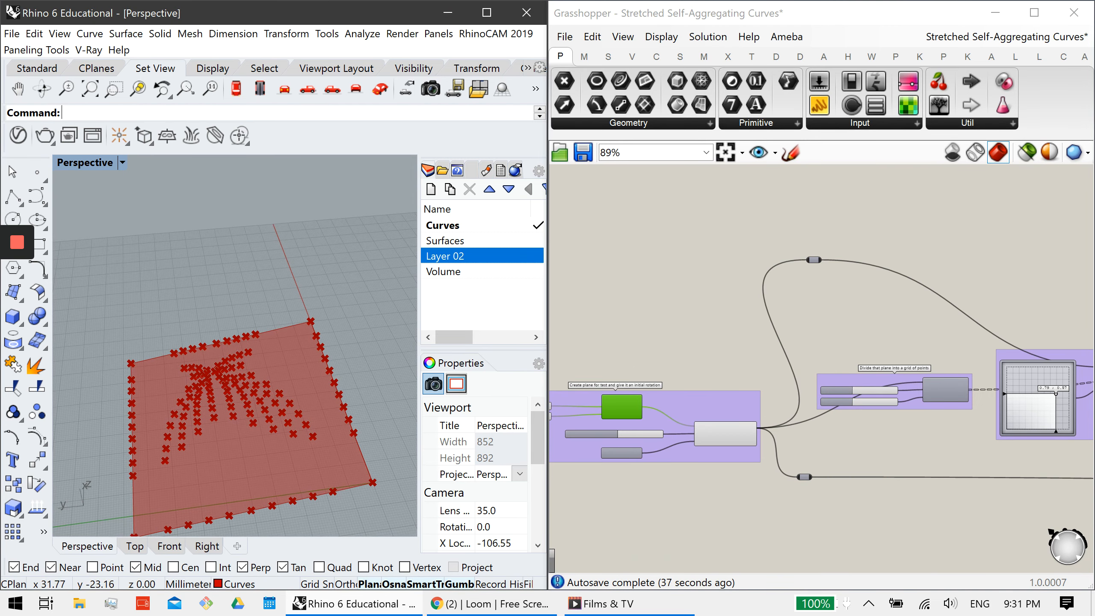
Examine how the rotated plane and the attracted points are passed through the two parameters into the Give rotation to planes group.
{"action": "right_click_drag", "start_coordinate": [948, 375], "coordinate": [772, 389]}
{"action": "scroll", "coordinate": [772, 390], "scroll_direction": "up", "scroll_amount": 3}
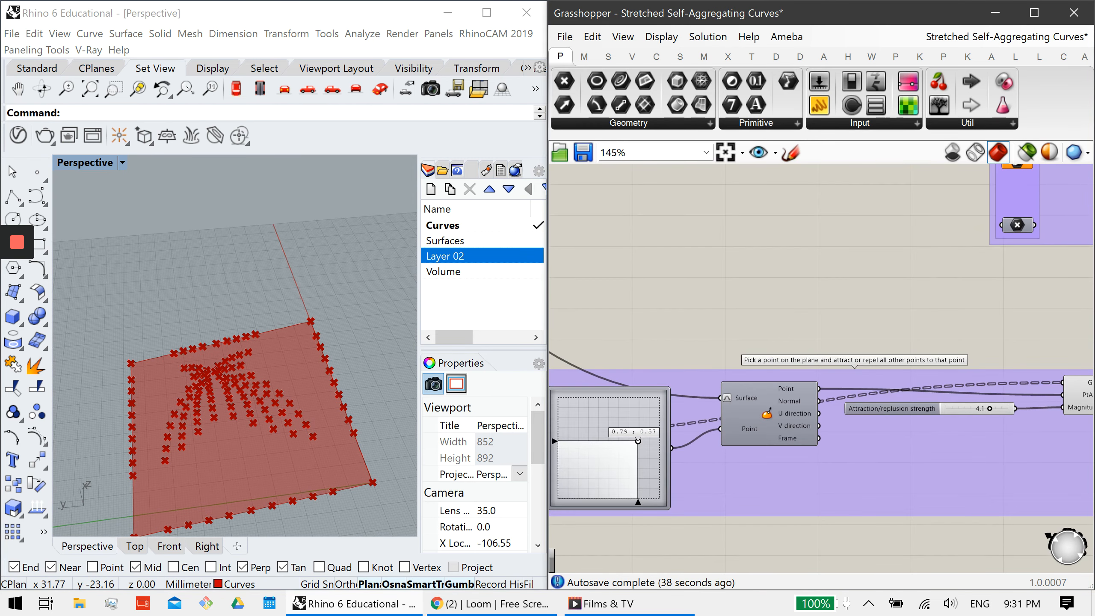
{"action": "right_click_drag", "start_coordinate": [991, 380], "coordinate": [776, 392]}
{"action": "right_click_drag", "start_coordinate": [949, 389], "coordinate": [732, 374]}
{"action": "right_click_drag", "start_coordinate": [862, 410], "coordinate": [797, 343]}
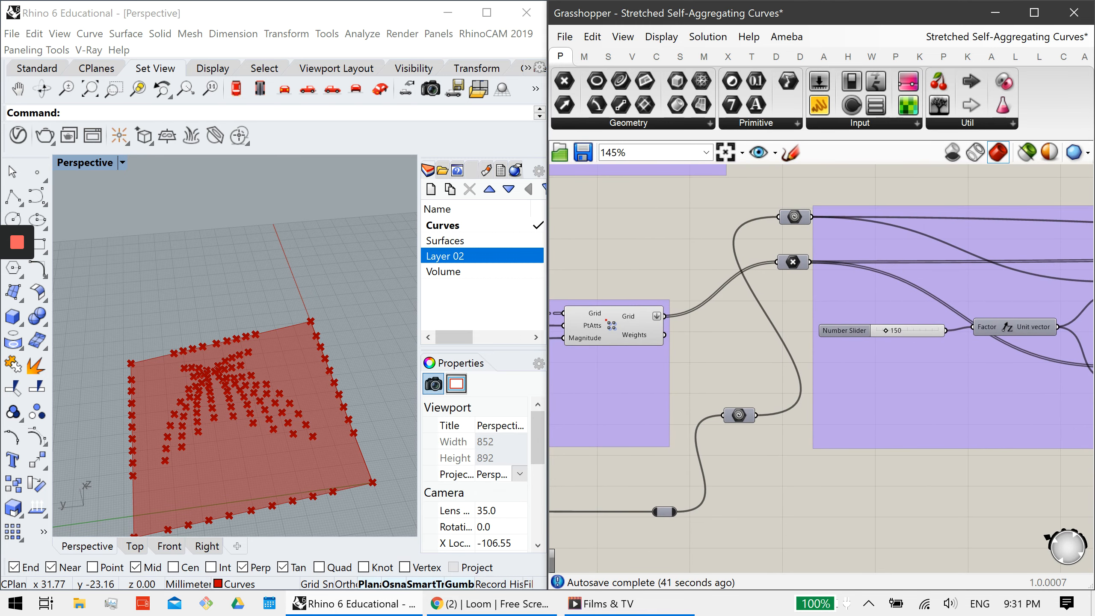
{"action": "right_click_drag", "start_coordinate": [927, 379], "coordinate": [785, 437]}
{"action": "right_click_drag", "start_coordinate": [906, 388], "coordinate": [808, 423]}
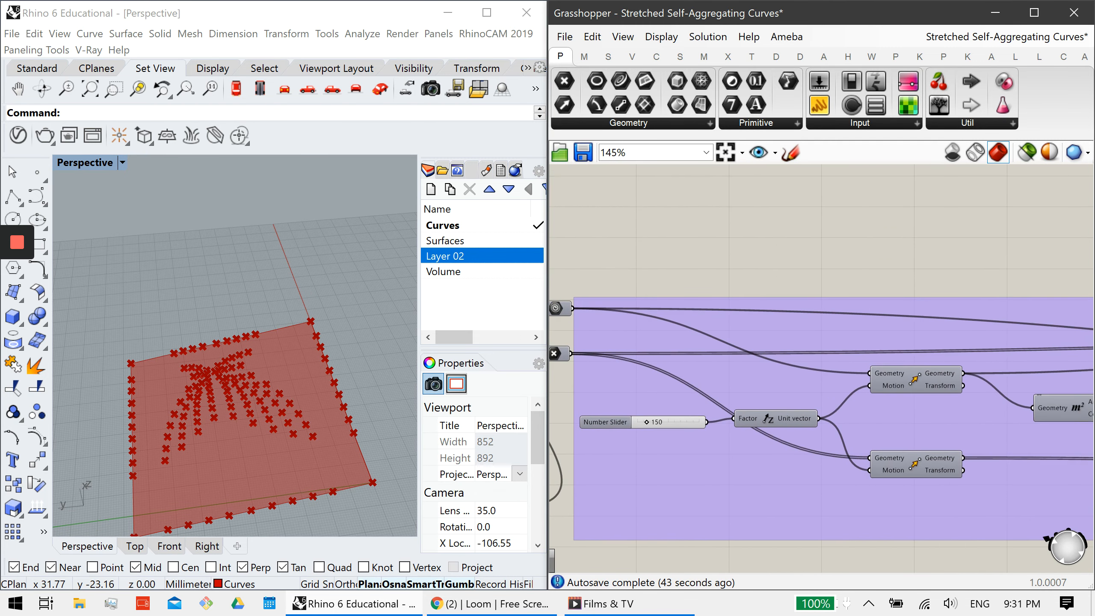
{"action": "right_click_drag", "start_coordinate": [646, 362], "coordinate": [788, 365]}
{"action": "left_click", "coordinate": [697, 311]}
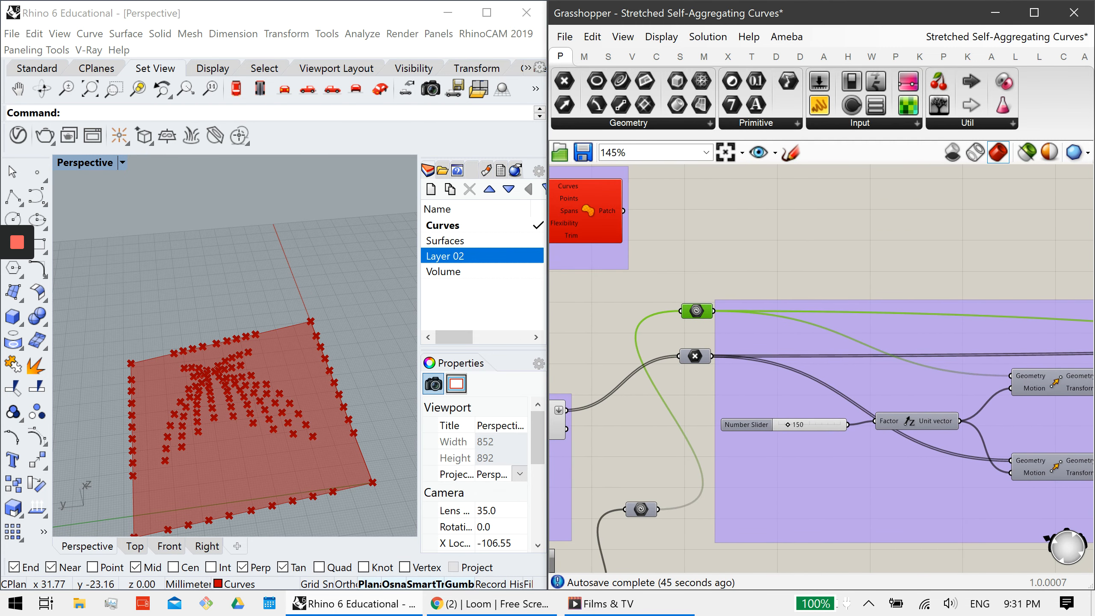
{"action": "left_click", "coordinate": [695, 356]}
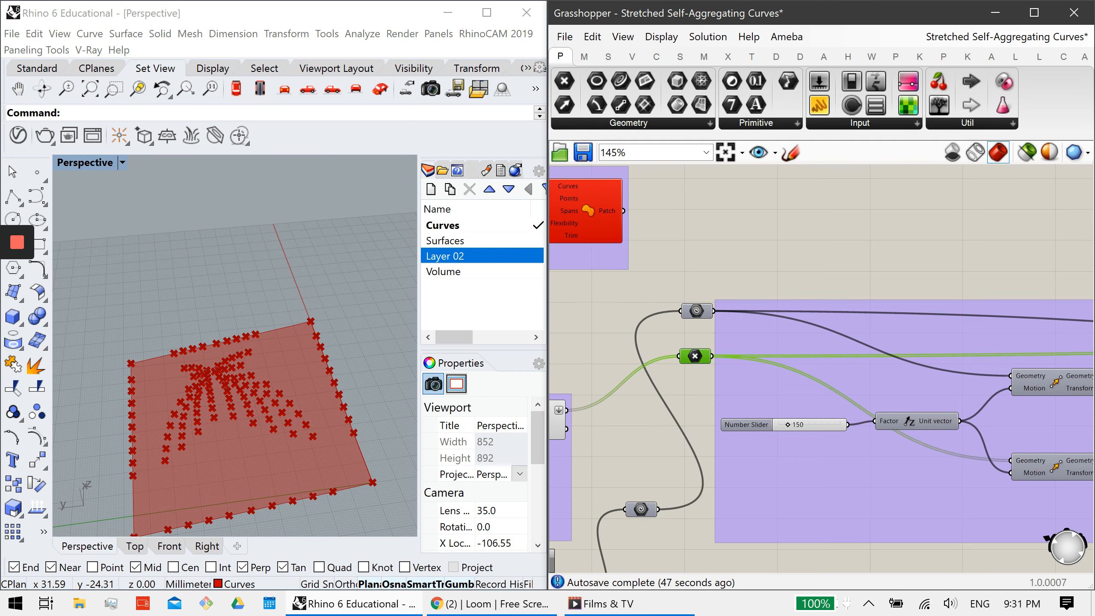
{"action": "scroll", "coordinate": [821, 367], "scroll_direction": "down", "scroll_amount": 3}
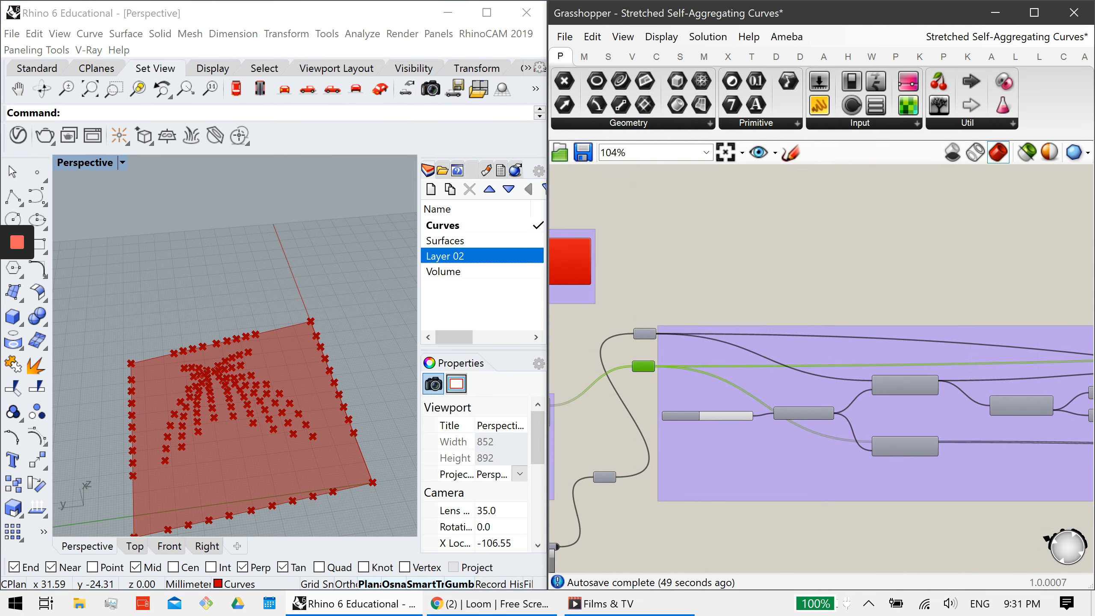
{"action": "right_click_drag", "start_coordinate": [304, 346], "coordinate": [276, 296]}
{"action": "right_click_drag", "start_coordinate": [232, 364], "coordinate": [244, 409], "text": "shift"}
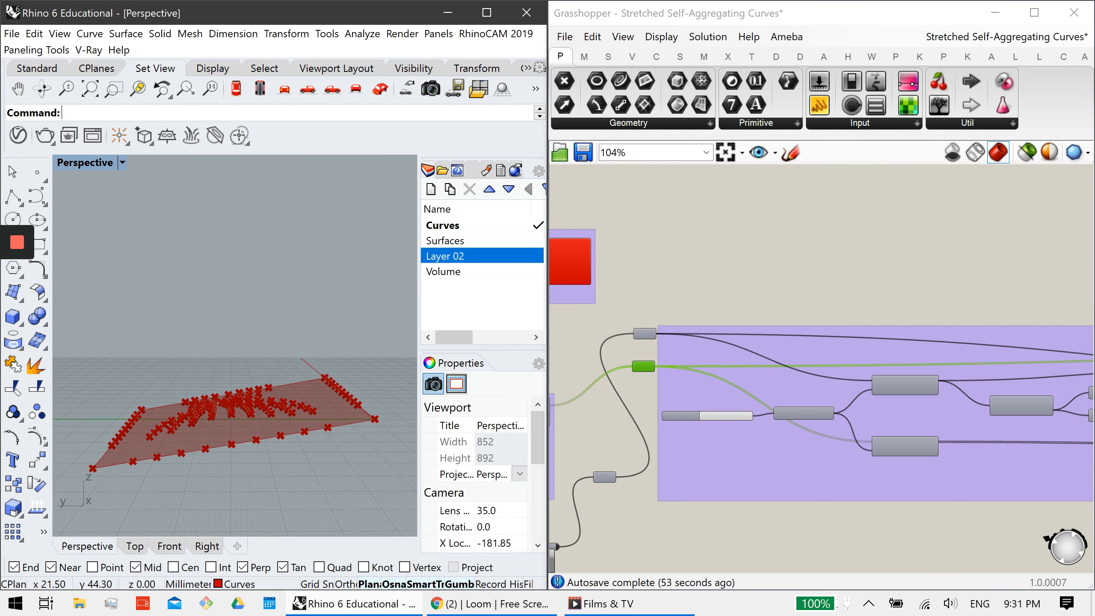
{"action": "right_click_drag", "start_coordinate": [281, 337], "coordinate": [242, 341]}
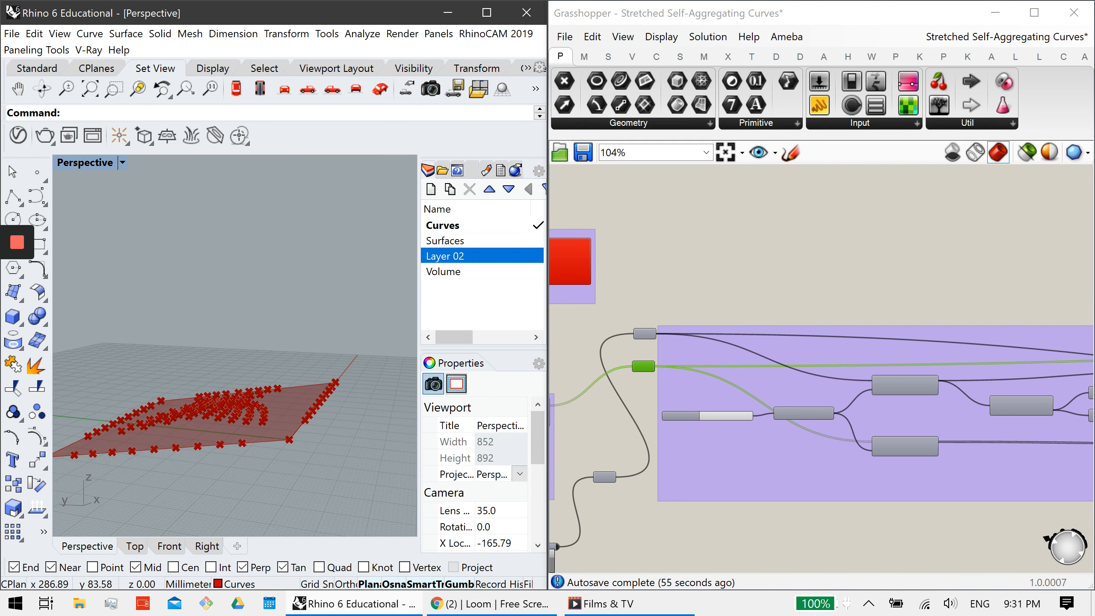
Turn on the previews of the two Move components that raise copies of the plane and its points along the Z axis.
{"action": "scroll", "coordinate": [890, 394], "scroll_direction": "up", "scroll_amount": 4}
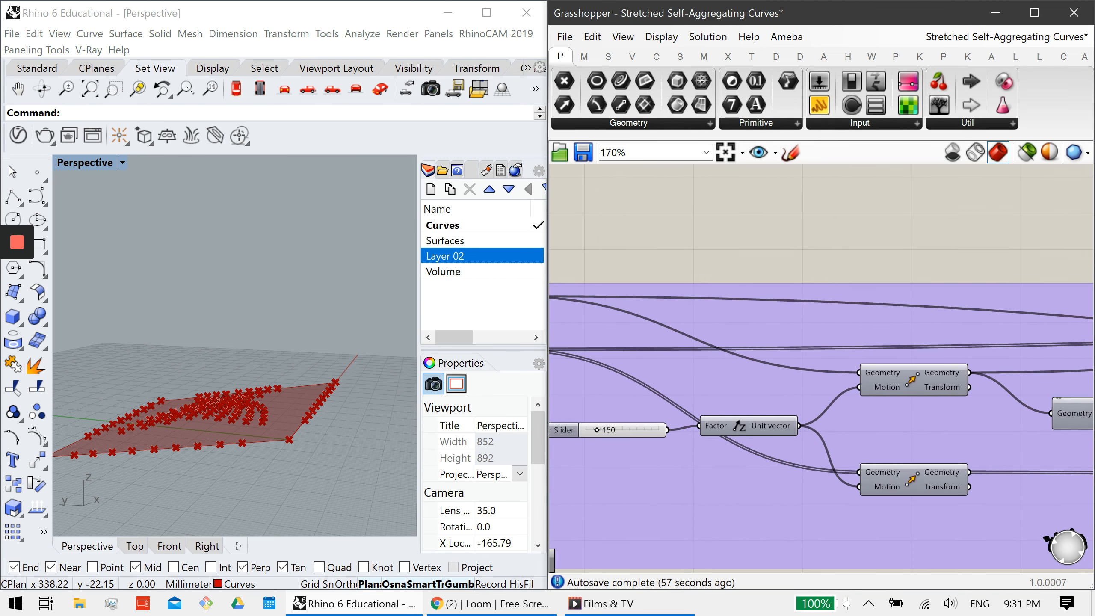
{"action": "left_click", "coordinate": [912, 380]}
{"action": "left_click", "coordinate": [912, 480]}
{"action": "right_click_drag", "start_coordinate": [802, 497], "coordinate": [932, 502]}
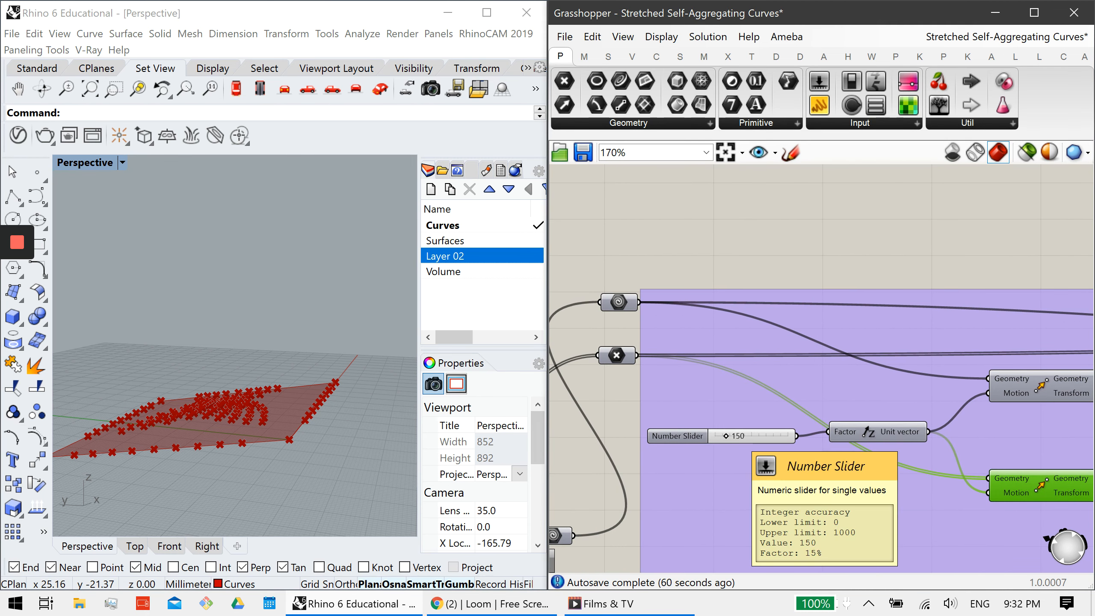
{"action": "right_click_drag", "start_coordinate": [871, 492], "coordinate": [757, 492]}
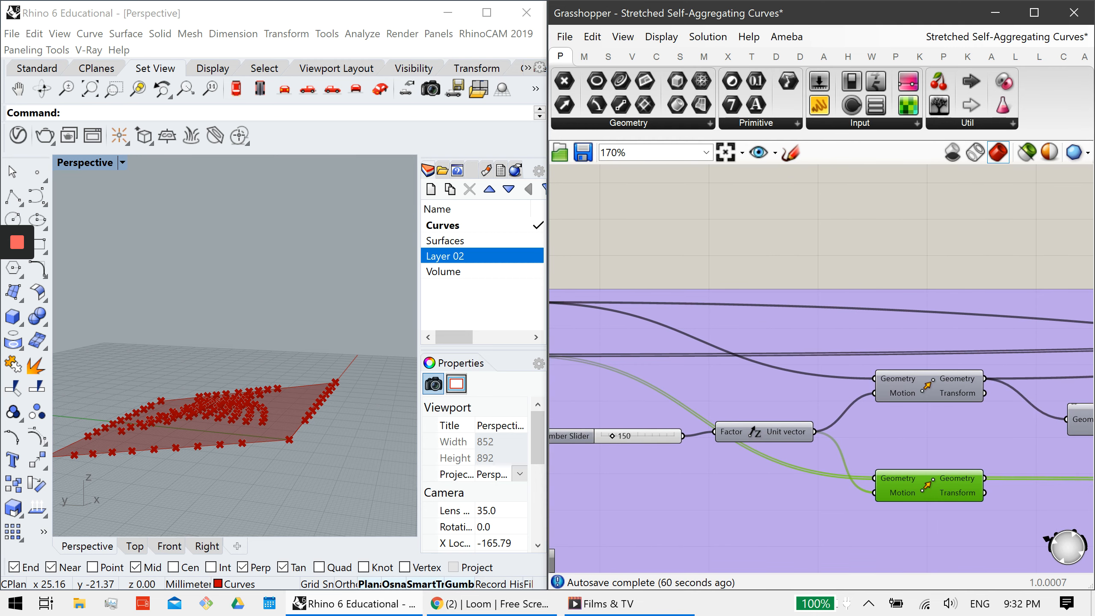
{"action": "middle_click", "coordinate": [931, 483]}
{"action": "left_click", "coordinate": [964, 452]}
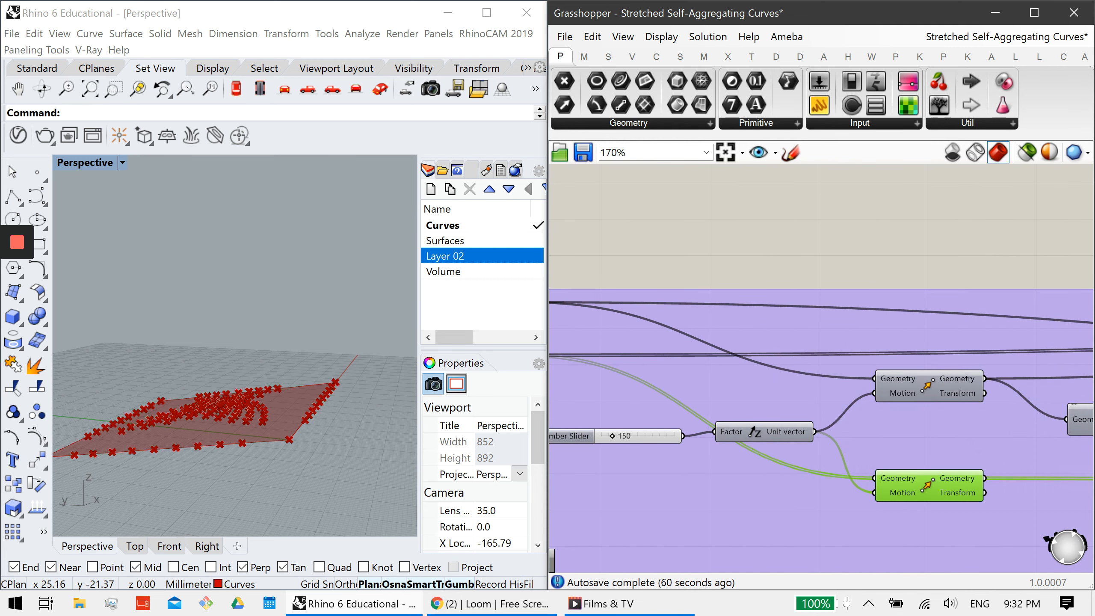
{"action": "left_click", "coordinate": [929, 385]}
{"action": "middle_click", "coordinate": [939, 393]}
{"action": "left_click", "coordinate": [971, 359]}
{"action": "scroll", "coordinate": [280, 341], "scroll_direction": "down", "scroll_amount": 7}
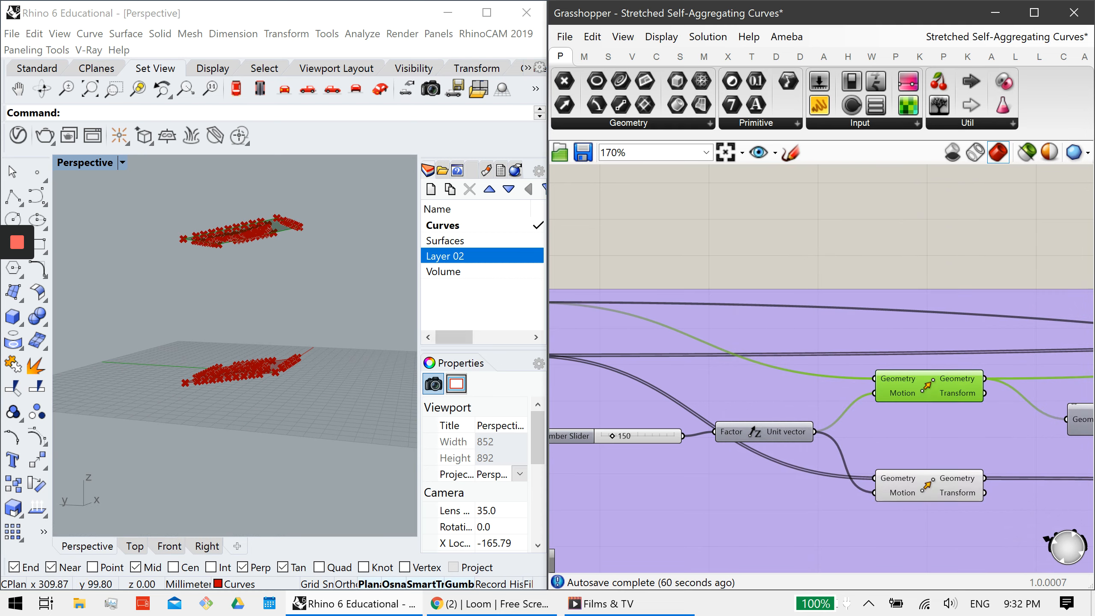
{"action": "right_click_drag", "start_coordinate": [280, 341], "coordinate": [298, 380]}
{"action": "scroll", "coordinate": [294, 342], "scroll_direction": "up", "scroll_amount": 4}
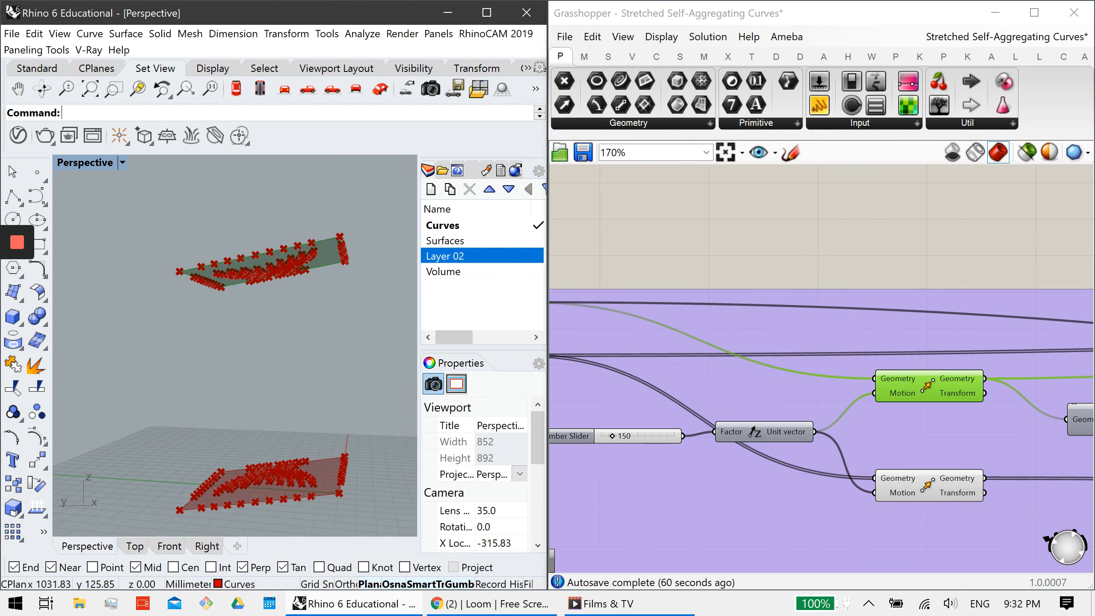
{"action": "mouse_move", "coordinate": [294, 341]}
{"action": "right_mouse_down"}
{"action": "mouse_move", "coordinate": [239, 319]}
{"action": "mouse_move", "coordinate": [224, 328]}
{"action": "mouse_move", "coordinate": [276, 401]}
{"action": "mouse_move", "coordinate": [261, 416]}
{"action": "mouse_move", "coordinate": [283, 348]}
{"action": "right_mouse_up"}
Set the number slider driving the Z unit vector to 250 to raise the copied plane and points.
{"action": "right_click_drag", "start_coordinate": [673, 496], "coordinate": [895, 507]}
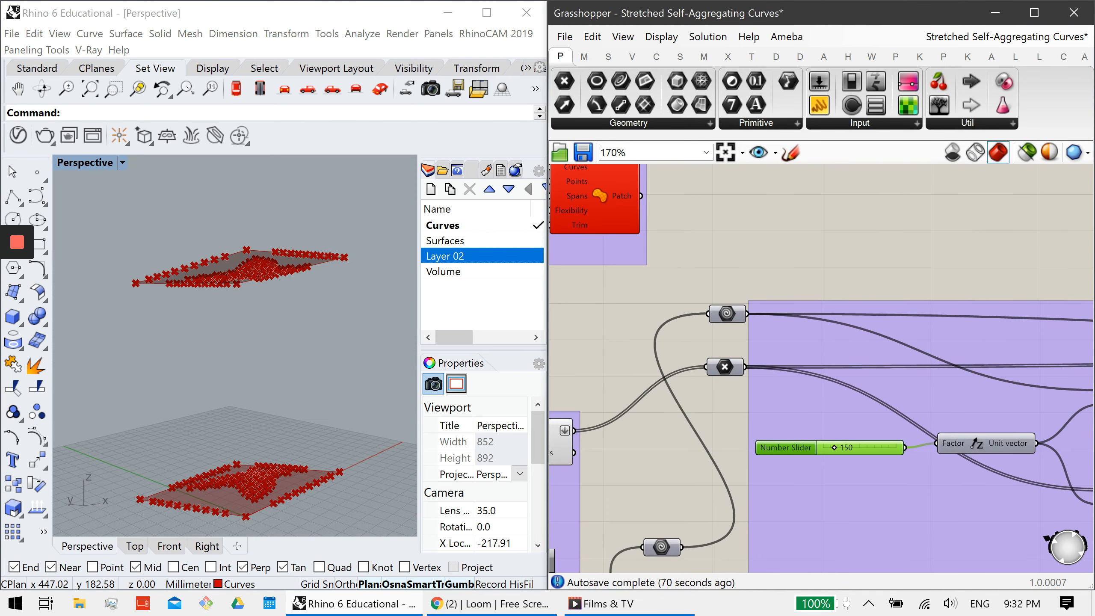
{"action": "double_click", "coordinate": [843, 447]}
{"action": "type", "text": "50"}
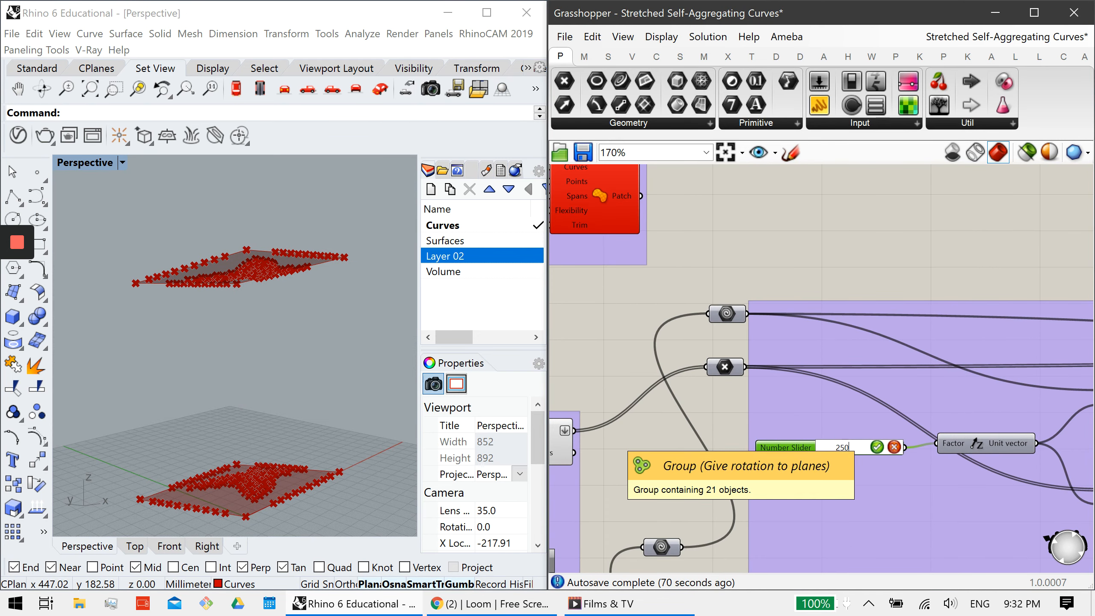
{"action": "key", "text": "Return"}
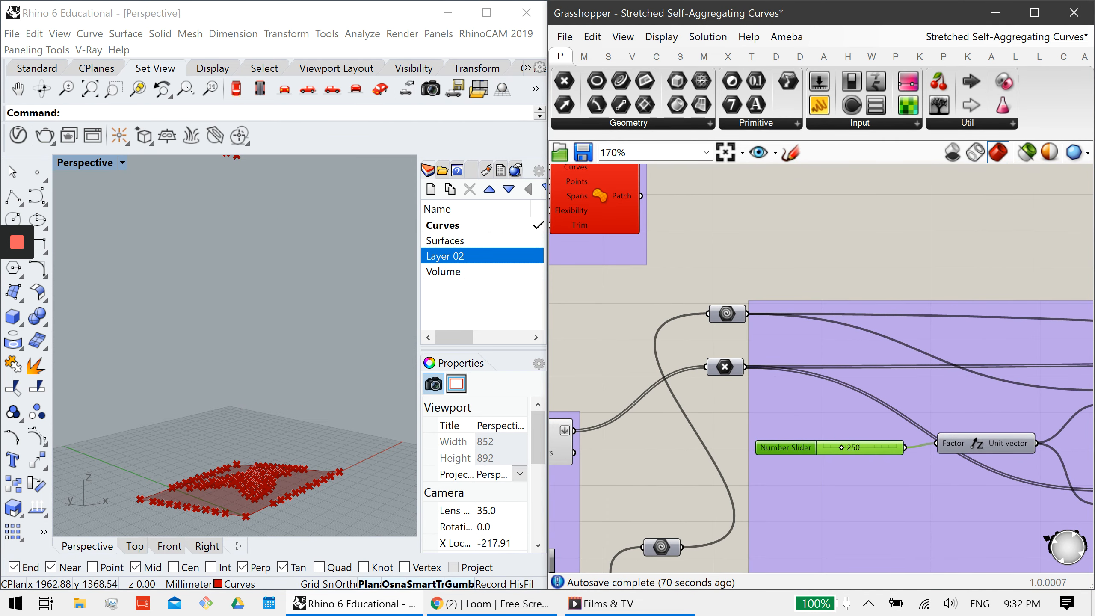
{"action": "scroll", "coordinate": [235, 346], "scroll_direction": "down", "scroll_amount": 3}
{"action": "mouse_move", "coordinate": [241, 280]}
{"action": "right_mouse_down"}
{"action": "mouse_move", "coordinate": [280, 315]}
{"action": "mouse_move", "coordinate": [254, 263]}
{"action": "right_mouse_up"}
{"action": "scroll", "coordinate": [263, 293], "scroll_direction": "up", "scroll_amount": 4}
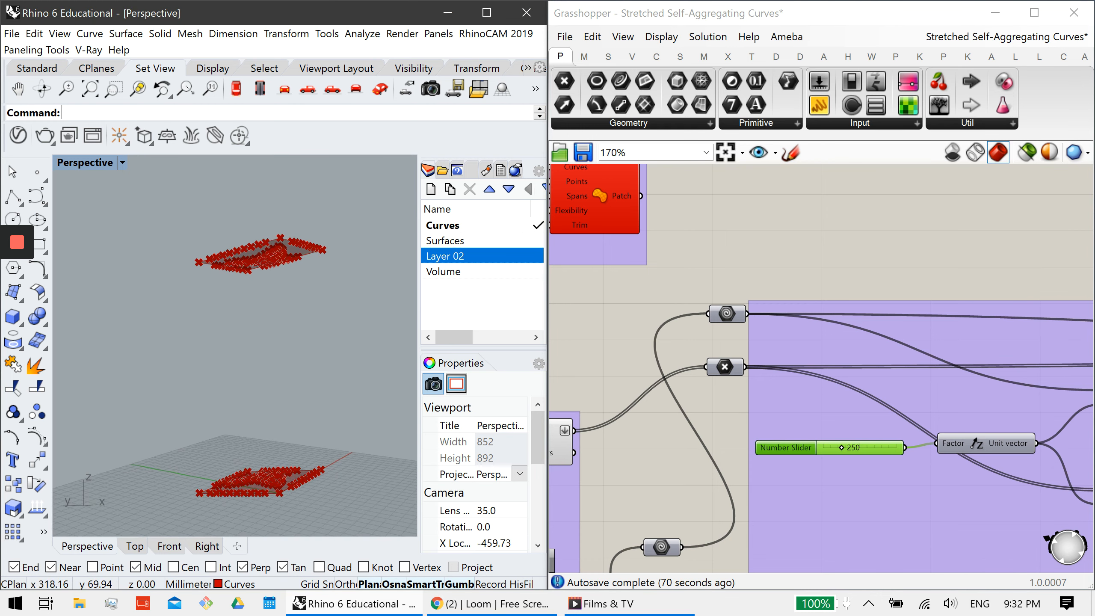
Set the first Rotation in degrees slider in the Give rotation to planes group to 30.
{"action": "right_click_drag", "start_coordinate": [1013, 379], "coordinate": [627, 311]}
{"action": "right_click_drag", "start_coordinate": [905, 367], "coordinate": [575, 375]}
{"action": "right_click_drag", "start_coordinate": [906, 388], "coordinate": [679, 368]}
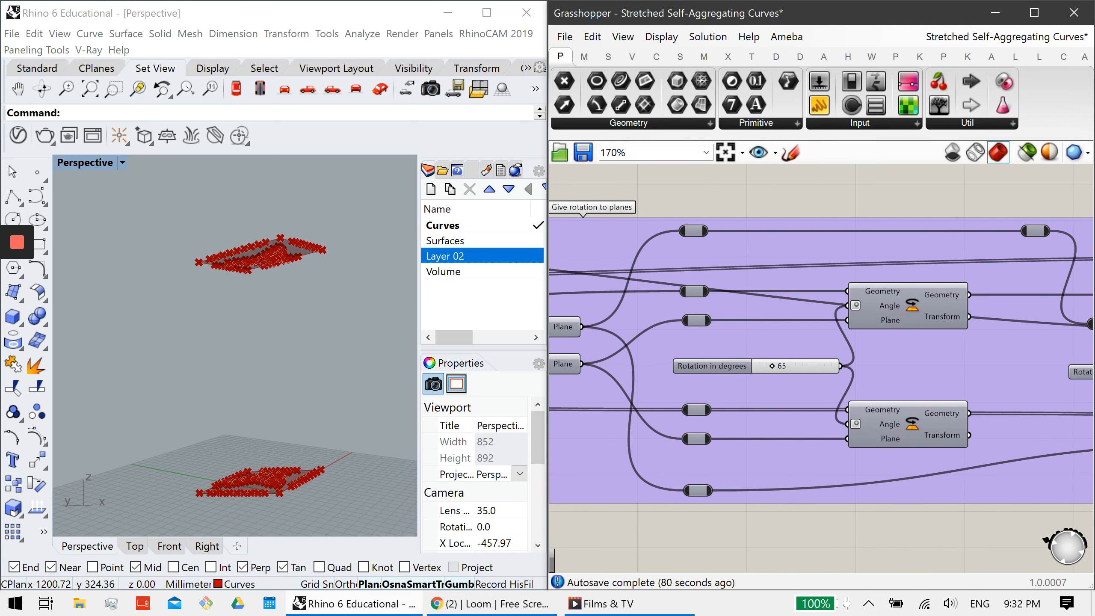
{"action": "mouse_move", "coordinate": [282, 340]}
{"action": "right_mouse_down"}
{"action": "mouse_move", "coordinate": [297, 380]}
{"action": "mouse_move", "coordinate": [281, 337]}
{"action": "right_mouse_up"}
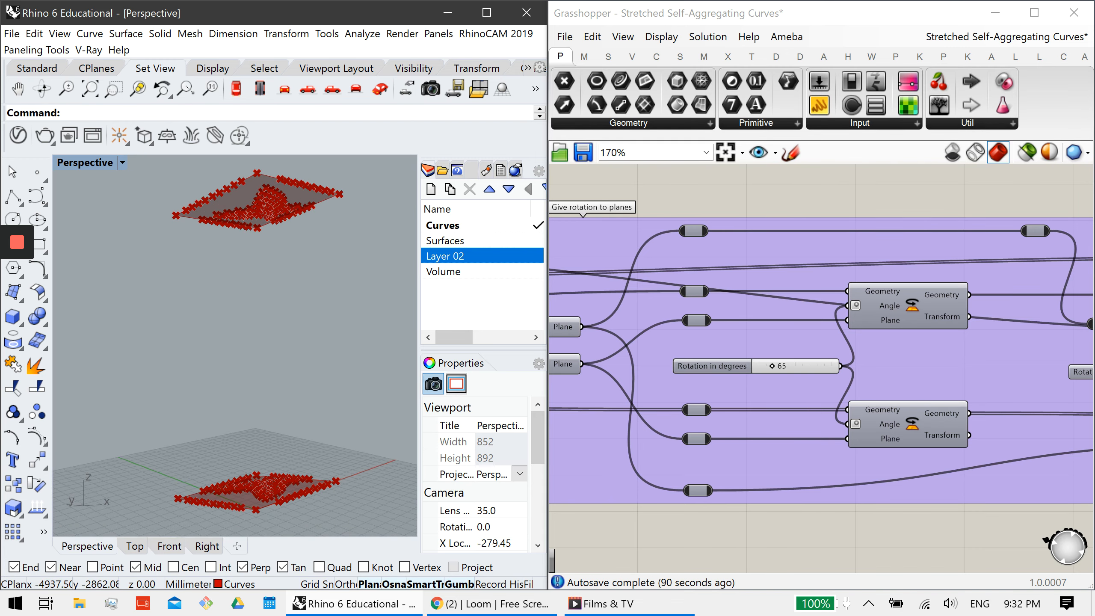
{"action": "double_click", "coordinate": [781, 366]}
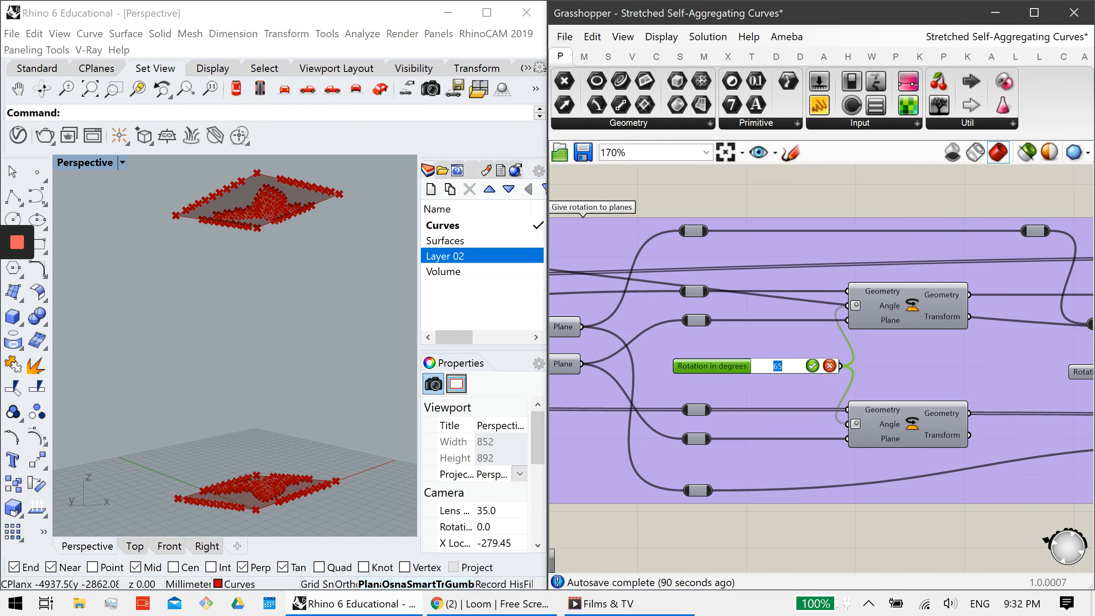
{"action": "key", "text": "Return"}
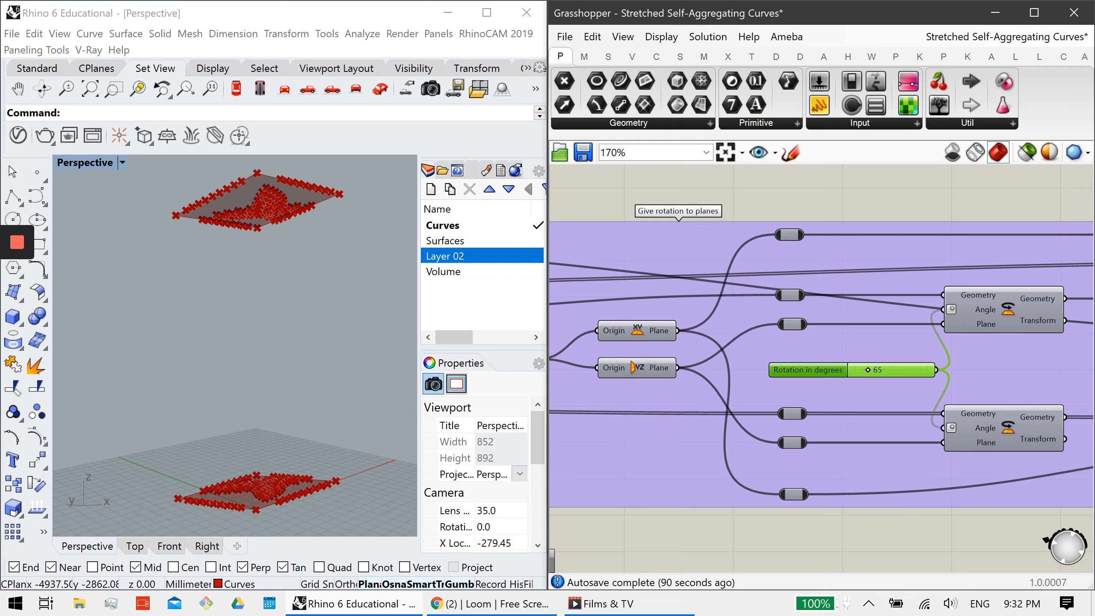
{"action": "scroll", "coordinate": [949, 294], "scroll_direction": "down", "scroll_amount": 2}
{"action": "right_click_drag", "start_coordinate": [948, 294], "coordinate": [797, 301]}
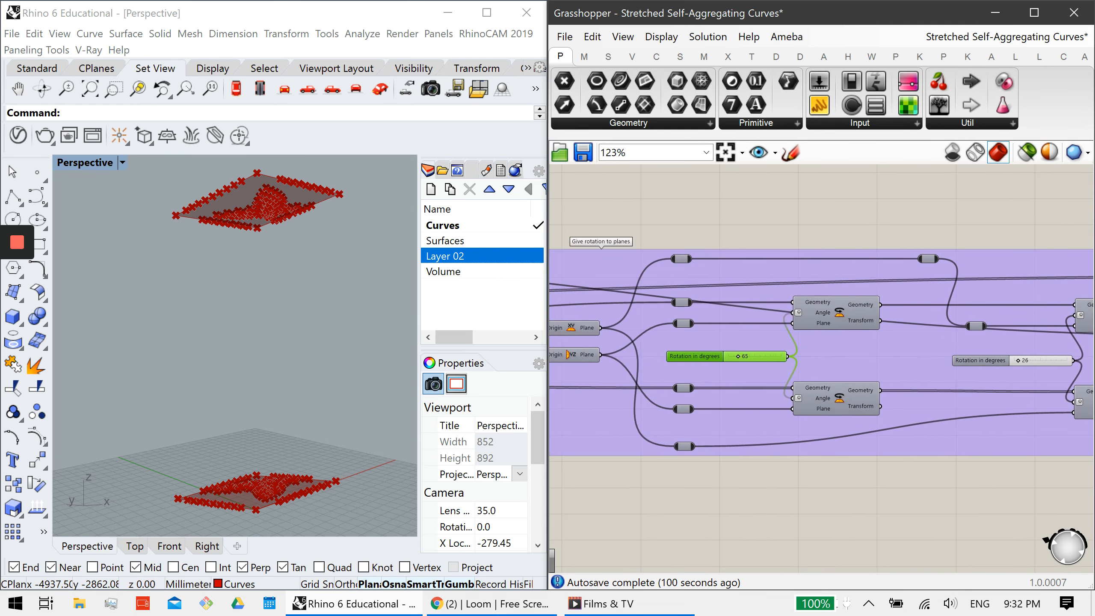
{"action": "scroll", "coordinate": [822, 341], "scroll_direction": "up", "scroll_amount": 3}
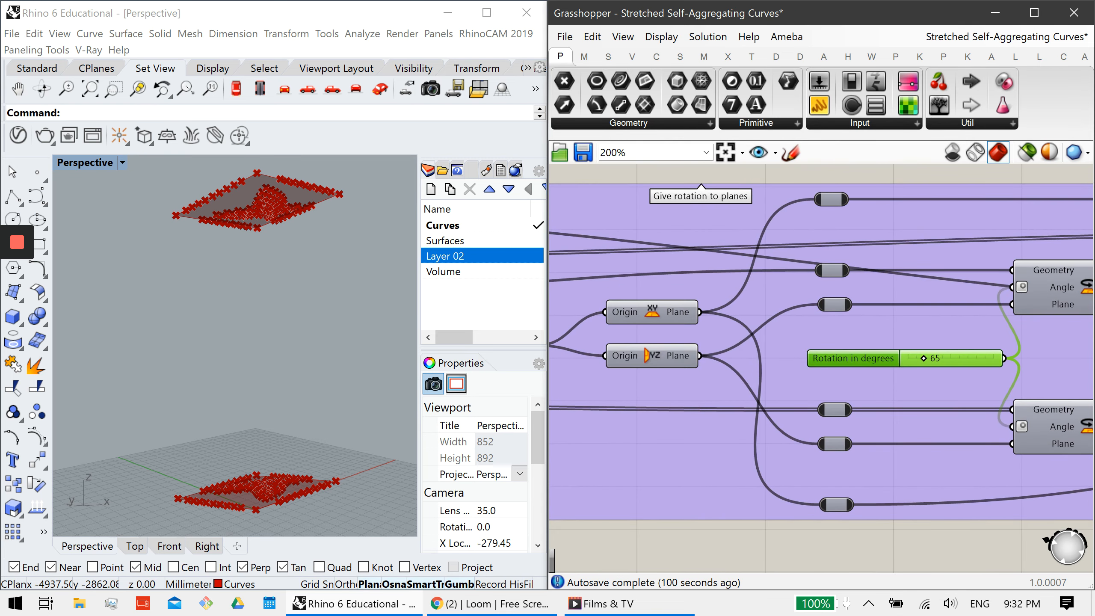
{"action": "double_click", "coordinate": [934, 359]}
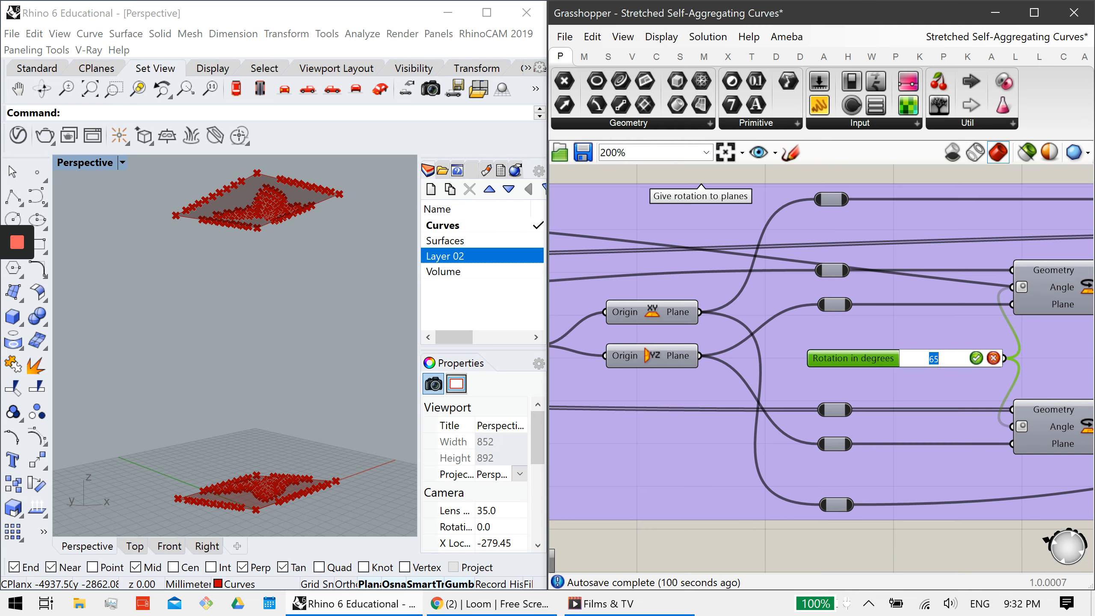
{"action": "key", "text": "Return"}
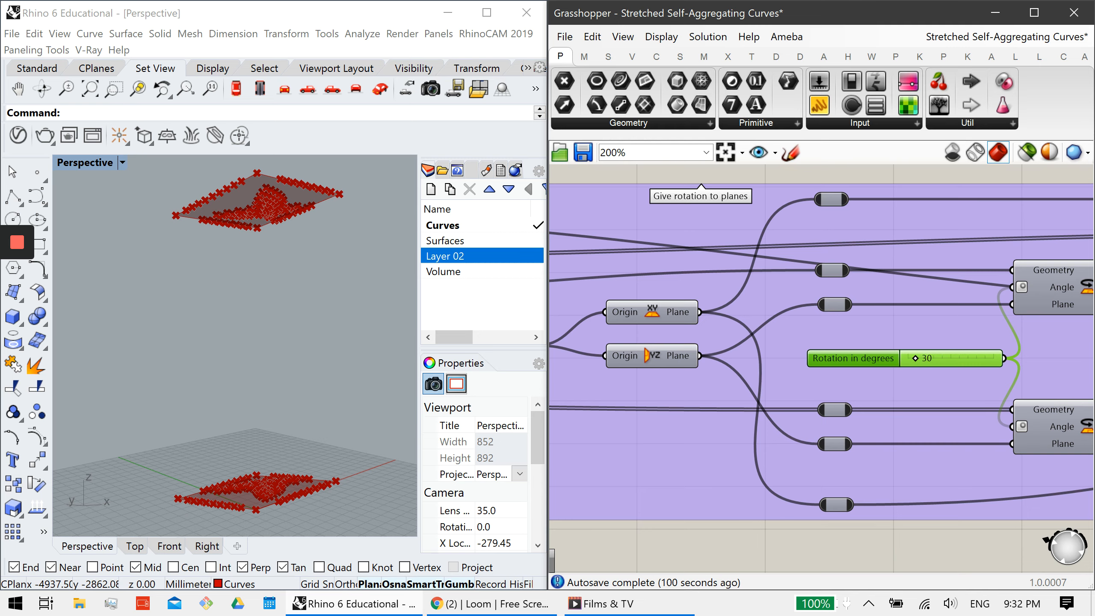
Turn on the previews of the two Rotate components fed by the first rotation slider, for the raised points and plane.
{"action": "right_click_drag", "start_coordinate": [242, 379], "coordinate": [414, 496]}
{"action": "right_click_drag", "start_coordinate": [1035, 414], "coordinate": [888, 403]}
{"action": "middle_click", "coordinate": [888, 404]}
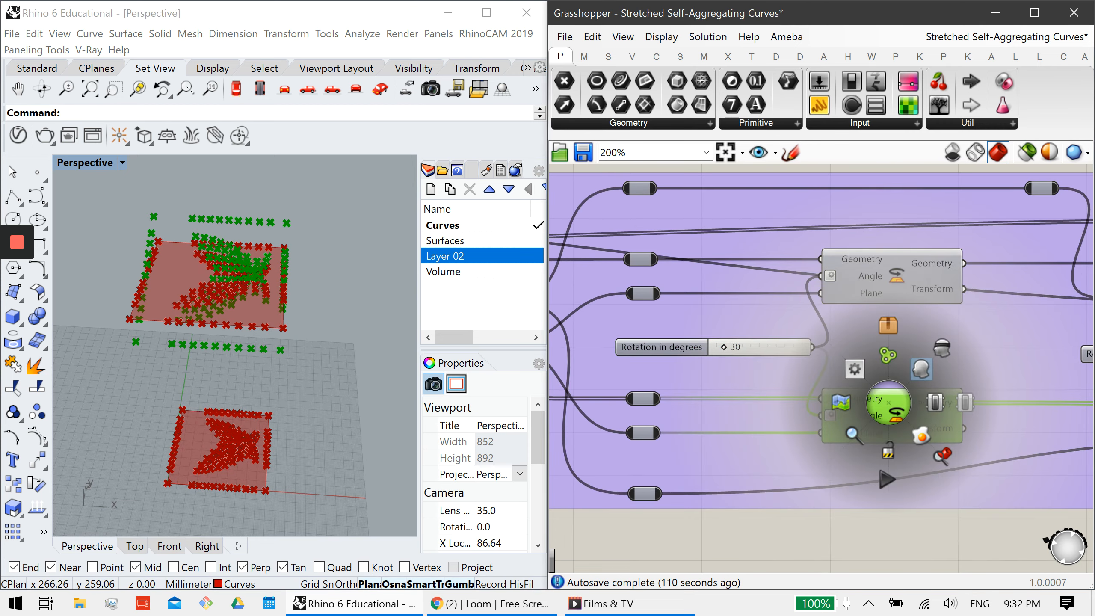
{"action": "left_click", "coordinate": [892, 276]}
{"action": "middle_click", "coordinate": [909, 294]}
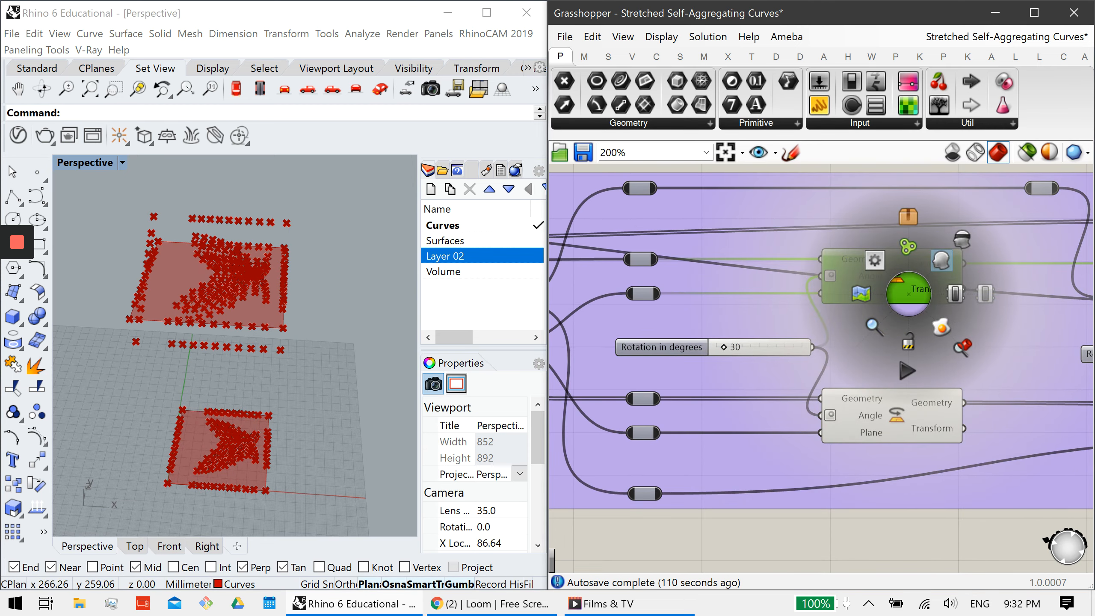
{"action": "left_click", "coordinate": [942, 261]}
{"action": "right_click_drag", "start_coordinate": [173, 319], "coordinate": [363, 278]}
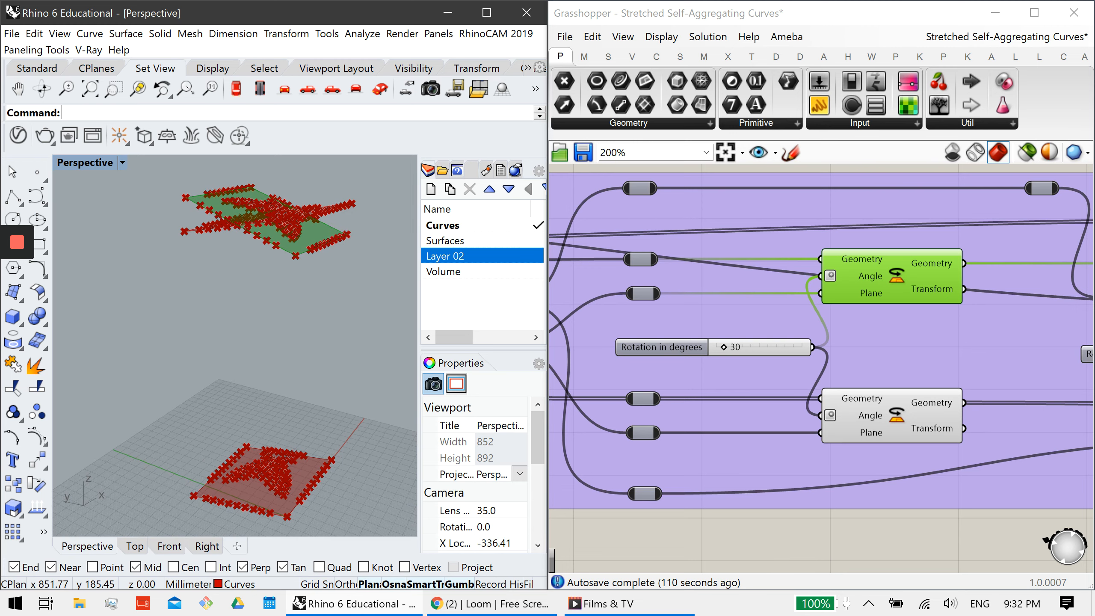
Set the second Rotation in degrees slider in the Give rotation to planes group to 90.
{"action": "right_click_drag", "start_coordinate": [762, 561], "coordinate": [323, 579]}
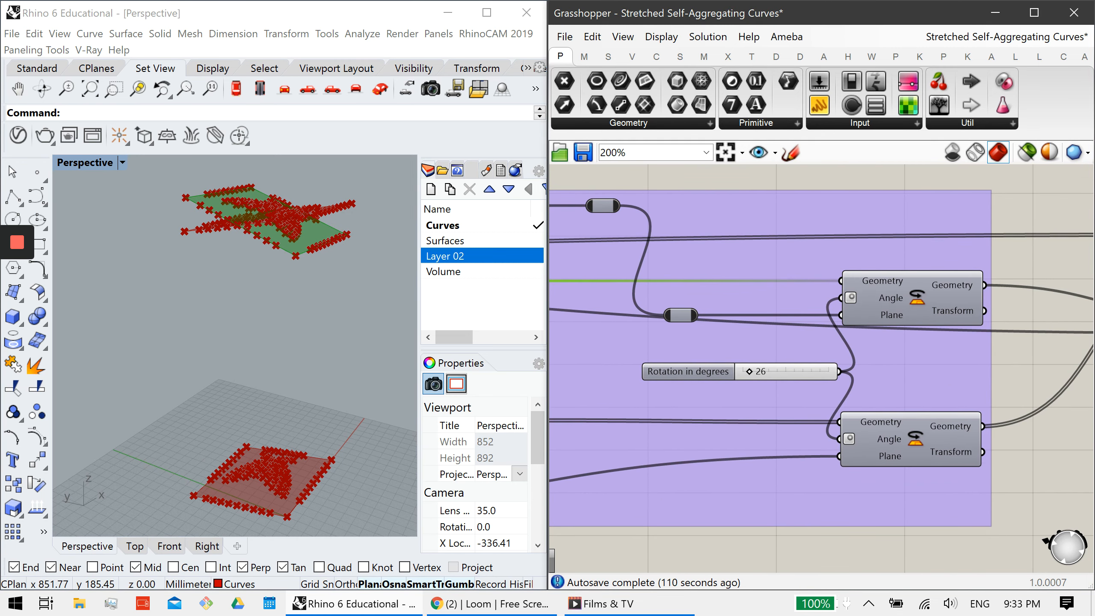
{"action": "scroll", "coordinate": [651, 367], "scroll_direction": "down", "scroll_amount": 3}
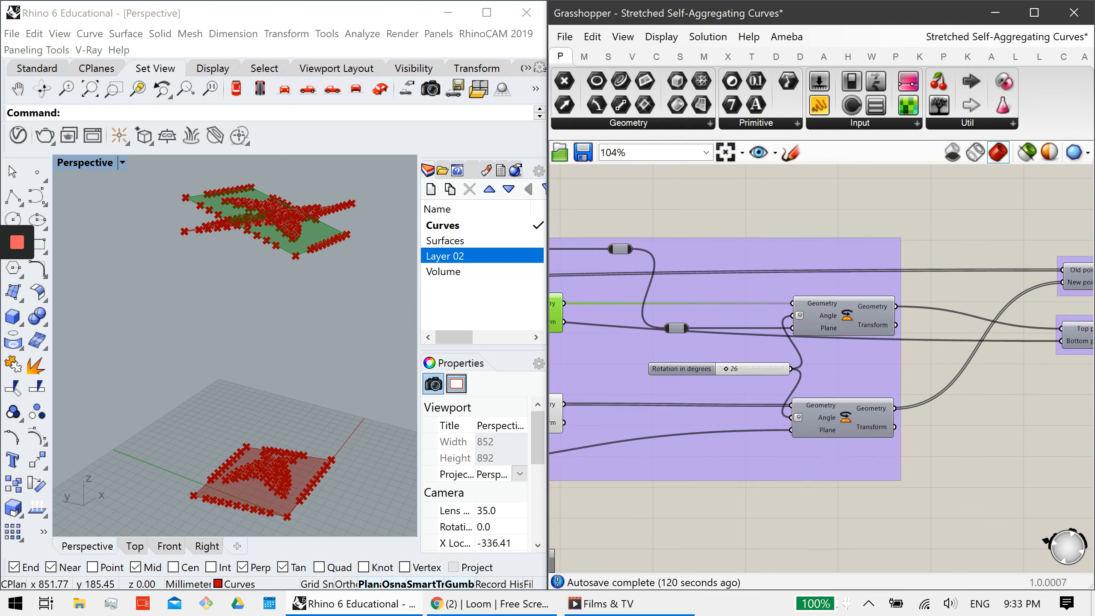
{"action": "right_click_drag", "start_coordinate": [651, 367], "coordinate": [942, 363]}
{"action": "scroll", "coordinate": [761, 354], "scroll_direction": "up", "scroll_amount": 3}
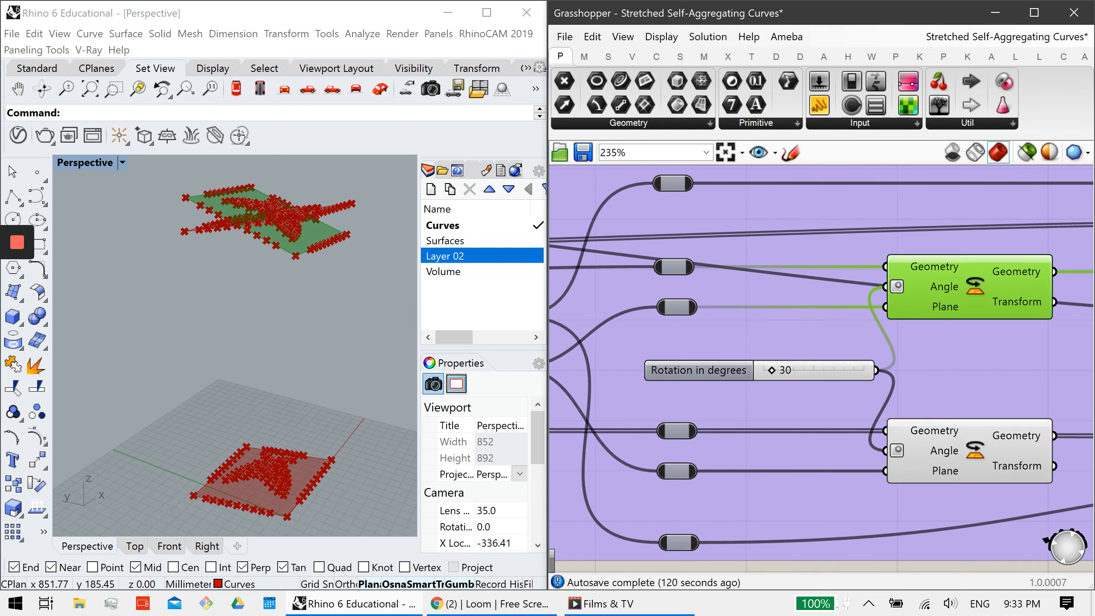
{"action": "scroll", "coordinate": [719, 329], "scroll_direction": "up", "scroll_amount": 5}
{"action": "scroll", "coordinate": [636, 245], "scroll_direction": "down", "scroll_amount": 5}
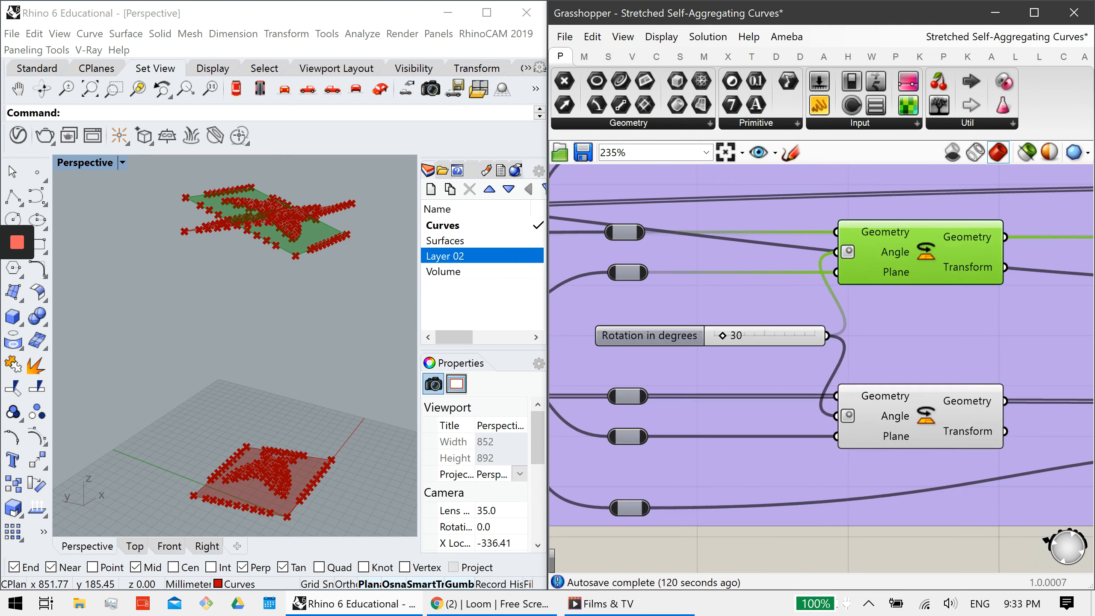
{"action": "right_click_drag", "start_coordinate": [636, 245], "coordinate": [598, 318]}
{"action": "scroll", "coordinate": [925, 294], "scroll_direction": "down", "scroll_amount": 5}
{"action": "scroll", "coordinate": [879, 338], "scroll_direction": "up", "scroll_amount": 6}
{"action": "left_click", "coordinate": [856, 366]}
{"action": "double_click", "coordinate": [932, 365]}
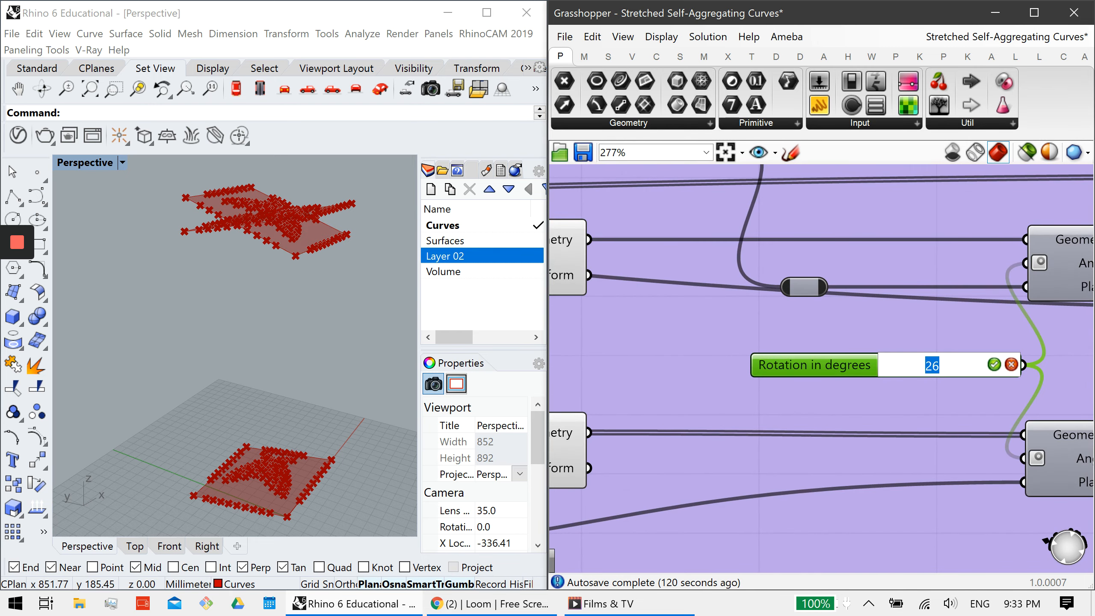
{"action": "type", "text": "90"}
{"action": "key", "text": "Return"}
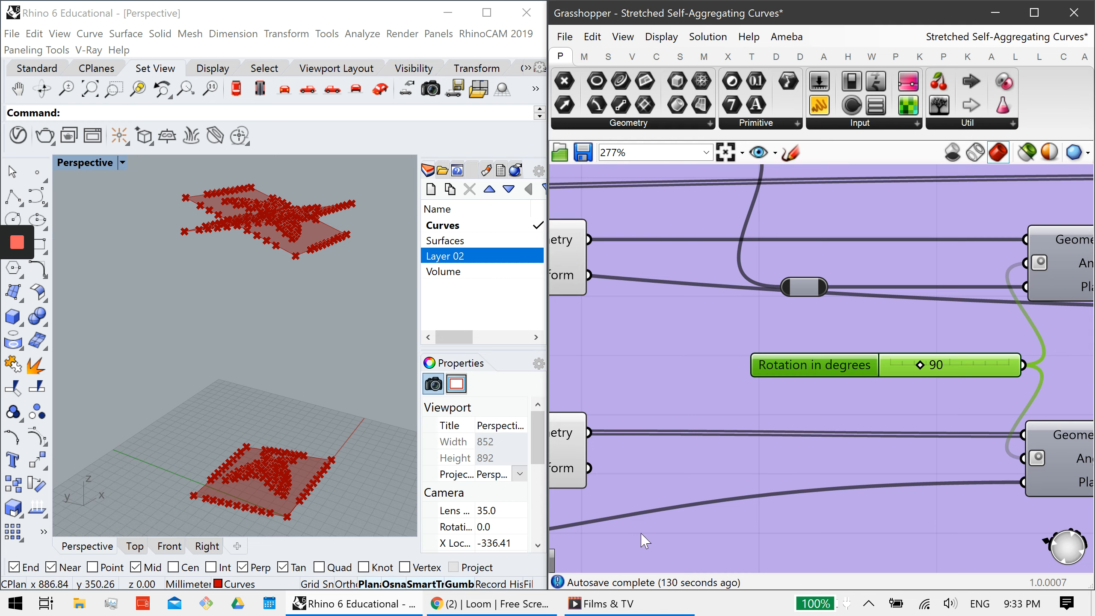
Turn on the previews of the two Rotate components fed by the second rotation slider and view the tilted plane and points.
{"action": "left_click", "coordinate": [334, 269]}
{"action": "right_click_drag", "start_coordinate": [308, 262], "coordinate": [234, 287]}
{"action": "right_click_drag", "start_coordinate": [832, 358], "coordinate": [657, 327]}
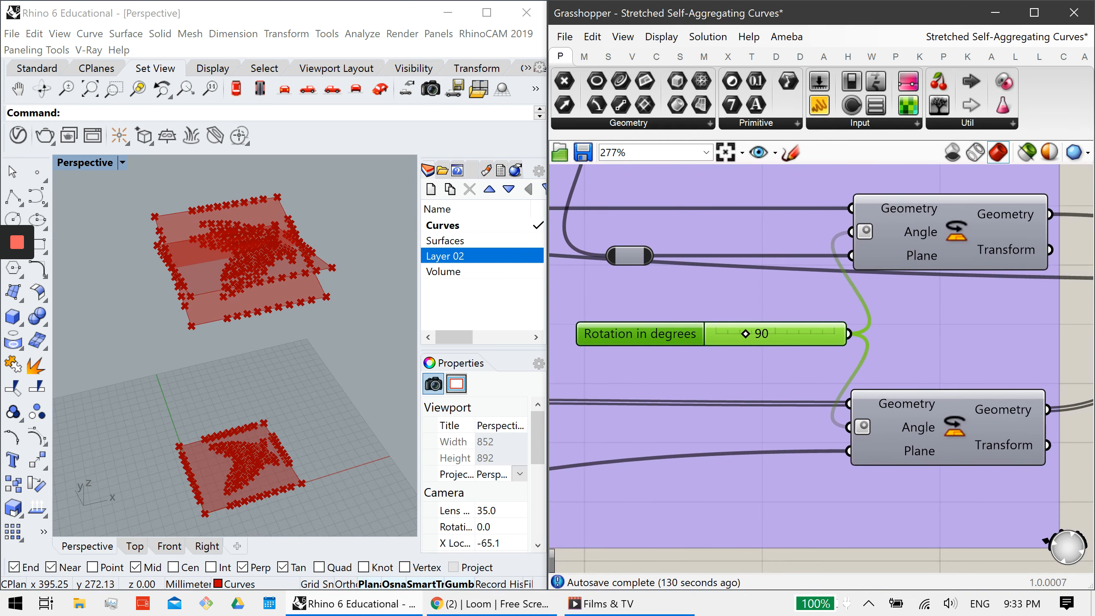
{"action": "left_click", "coordinate": [957, 431]}
{"action": "left_click", "coordinate": [970, 236], "text": "shift"}
{"action": "middle_click", "coordinate": [971, 237]}
{"action": "left_click", "coordinate": [1005, 205]}
{"action": "left_click", "coordinate": [190, 304]}
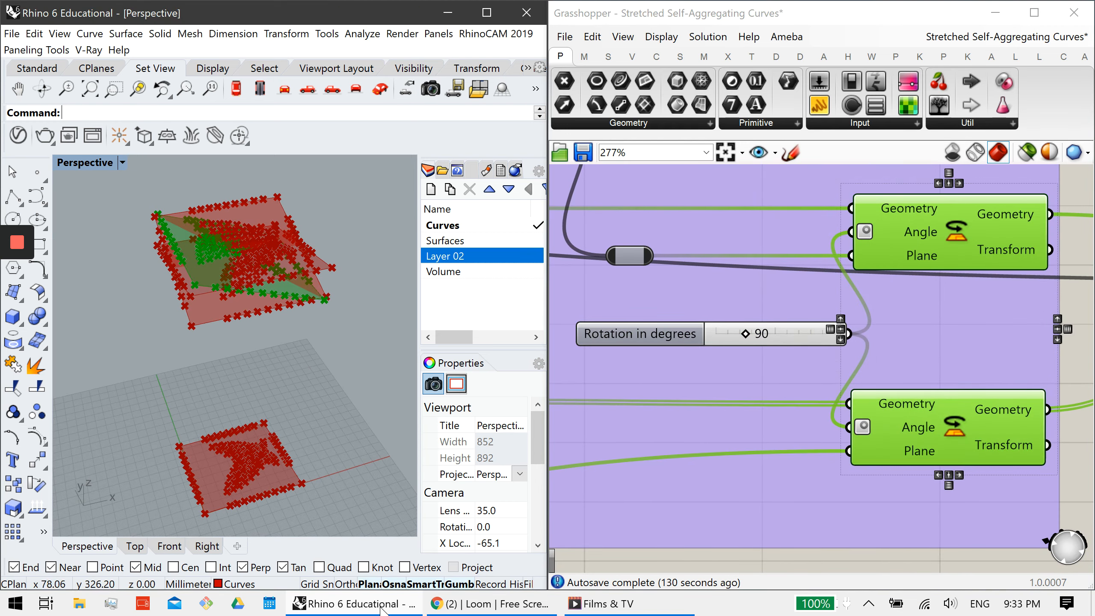
{"action": "right_click_drag", "start_coordinate": [382, 609], "coordinate": [518, 477]}
{"action": "scroll", "coordinate": [723, 283], "scroll_direction": "down", "scroll_amount": 1}
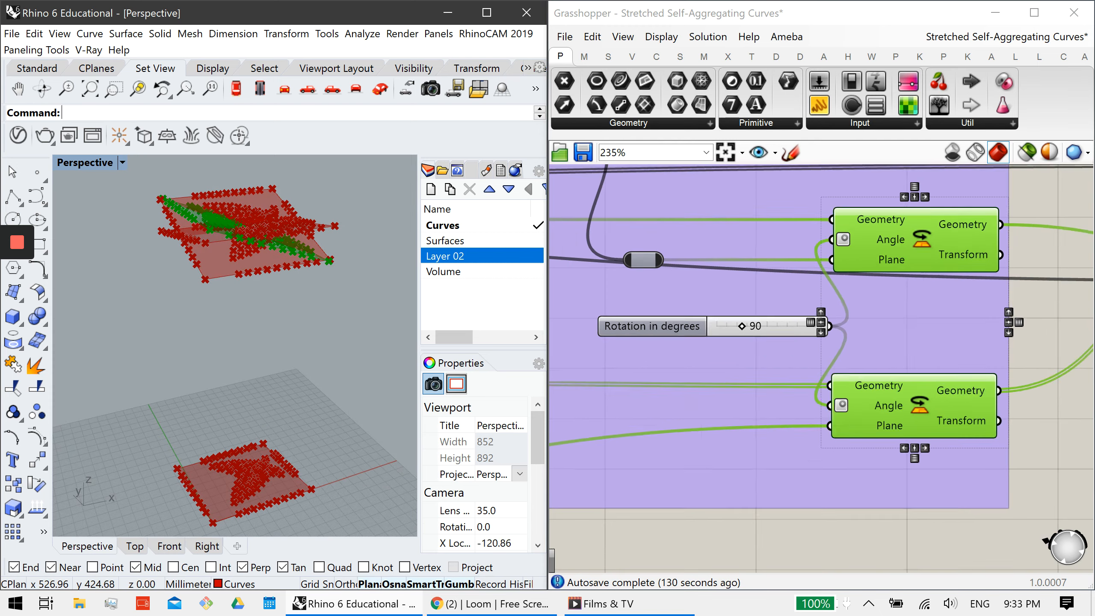
Turn off the previews of the two Rotate components fed by the first rotation slider.
{"action": "scroll", "coordinate": [722, 283], "scroll_direction": "down", "scroll_amount": 1}
{"action": "right_click_drag", "start_coordinate": [707, 242], "coordinate": [828, 462]}
{"action": "scroll", "coordinate": [828, 462], "scroll_direction": "down", "scroll_amount": 1}
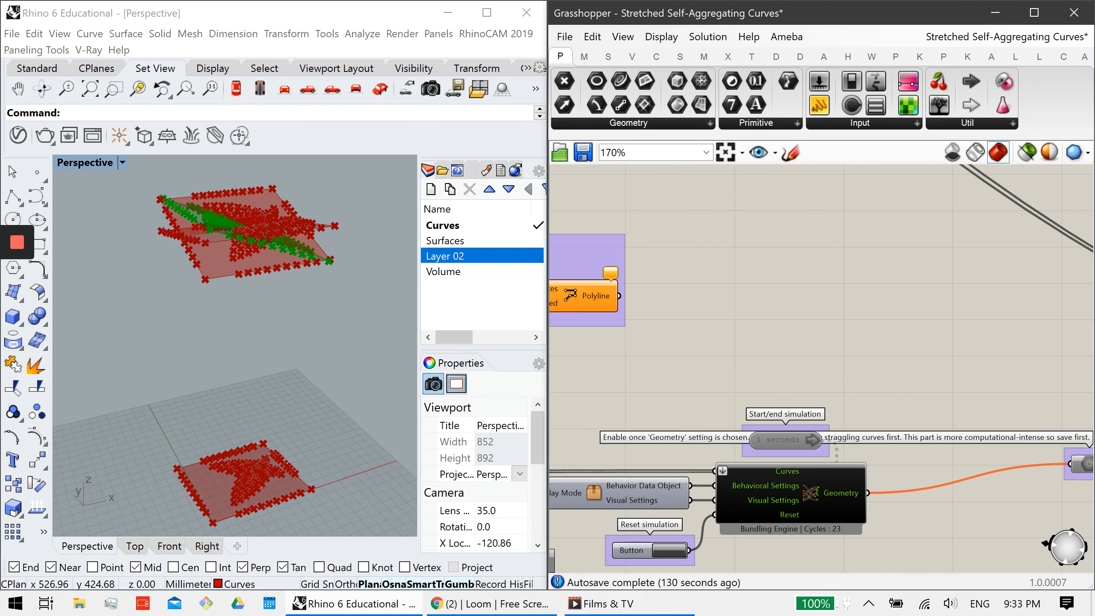
{"action": "scroll", "coordinate": [718, 408], "scroll_direction": "down", "scroll_amount": 3}
{"action": "right_click_drag", "start_coordinate": [604, 415], "coordinate": [802, 401]}
{"action": "scroll", "coordinate": [803, 401], "scroll_direction": "down", "scroll_amount": 4}
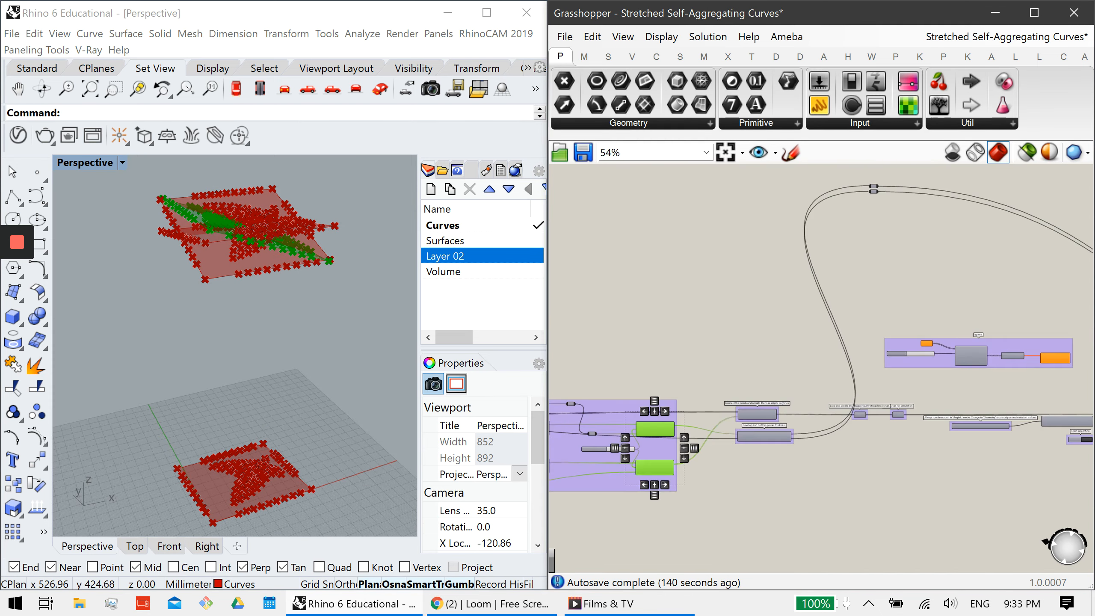
{"action": "right_click_drag", "start_coordinate": [577, 458], "coordinate": [772, 447]}
{"action": "scroll", "coordinate": [772, 447], "scroll_direction": "up", "scroll_amount": 3}
{"action": "left_click_drag", "start_coordinate": [775, 534], "coordinate": [664, 377]}
{"action": "middle_click", "coordinate": [662, 376]}
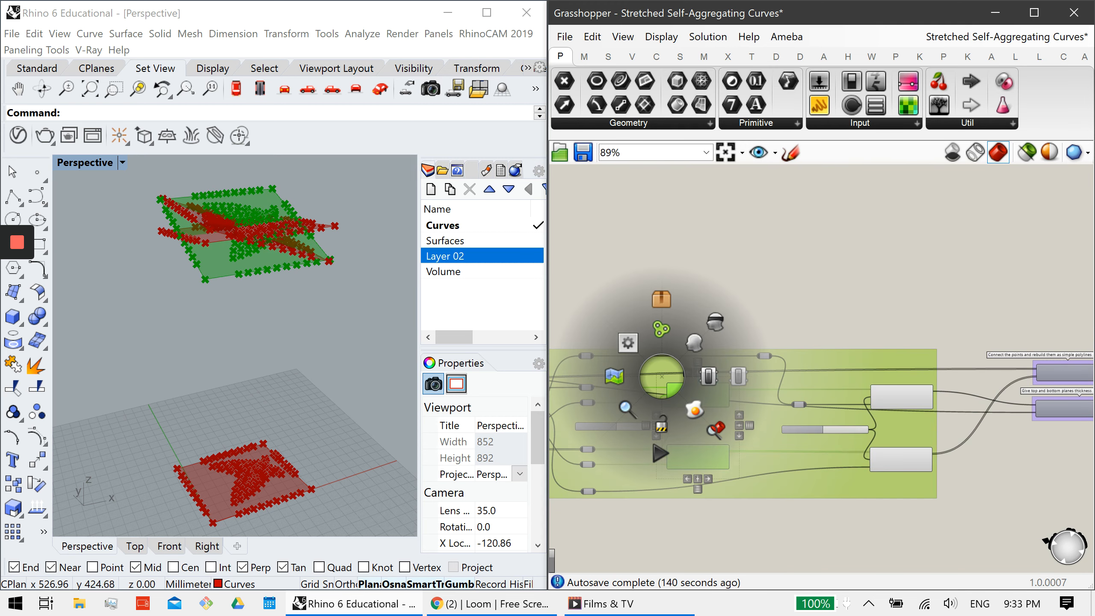
{"action": "left_click", "coordinate": [715, 322]}
{"action": "left_click", "coordinate": [735, 320]}
Turn off the previews of the two Move components and their neighbouring components in the Give rotation to planes group.
{"action": "right_click_drag", "start_coordinate": [824, 411], "coordinate": [992, 398]}
{"action": "scroll", "coordinate": [992, 399], "scroll_direction": "down", "scroll_amount": 4}
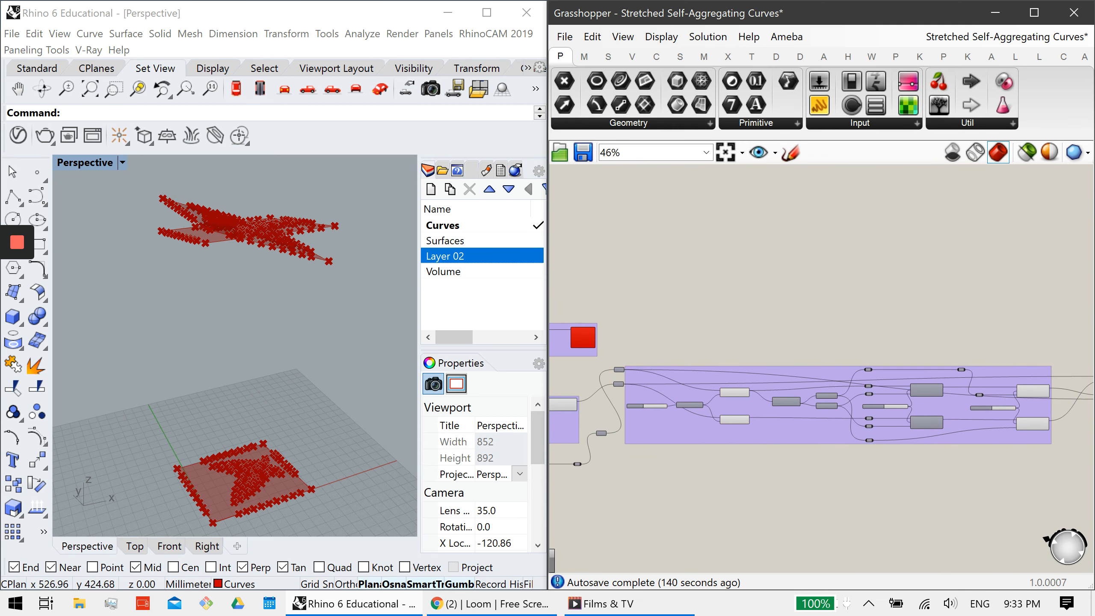
{"action": "left_click_drag", "start_coordinate": [789, 493], "coordinate": [692, 330]}
{"action": "middle_click", "coordinate": [691, 330]}
{"action": "left_click", "coordinate": [740, 334]}
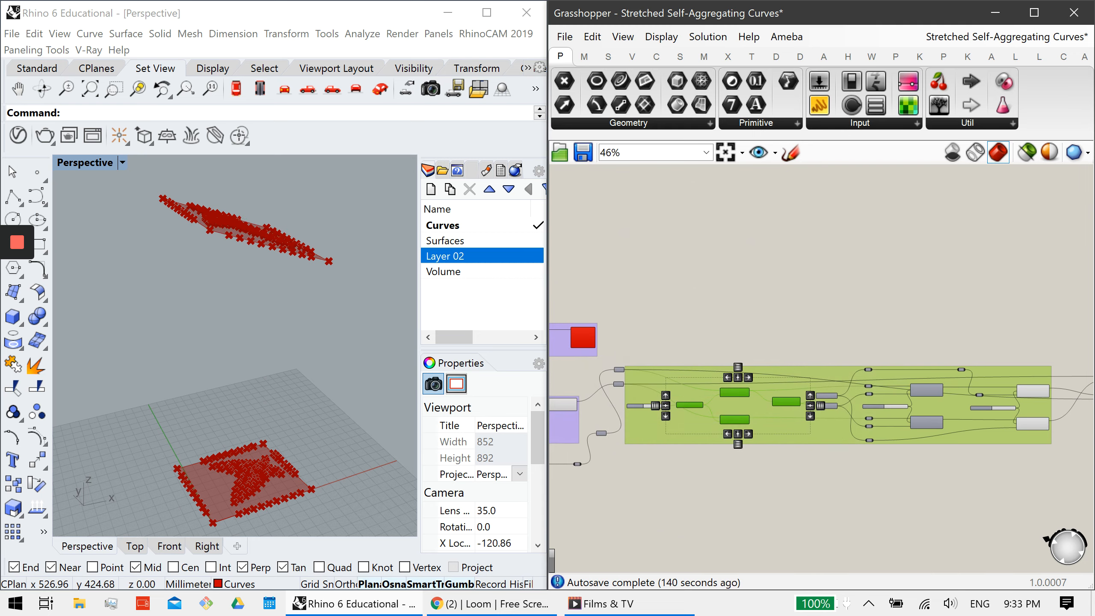
{"action": "right_click_drag", "start_coordinate": [236, 379], "coordinate": [264, 384]}
{"action": "right_click_drag", "start_coordinate": [832, 471], "coordinate": [764, 470]}
{"action": "right_click_drag", "start_coordinate": [293, 453], "coordinate": [276, 425]}
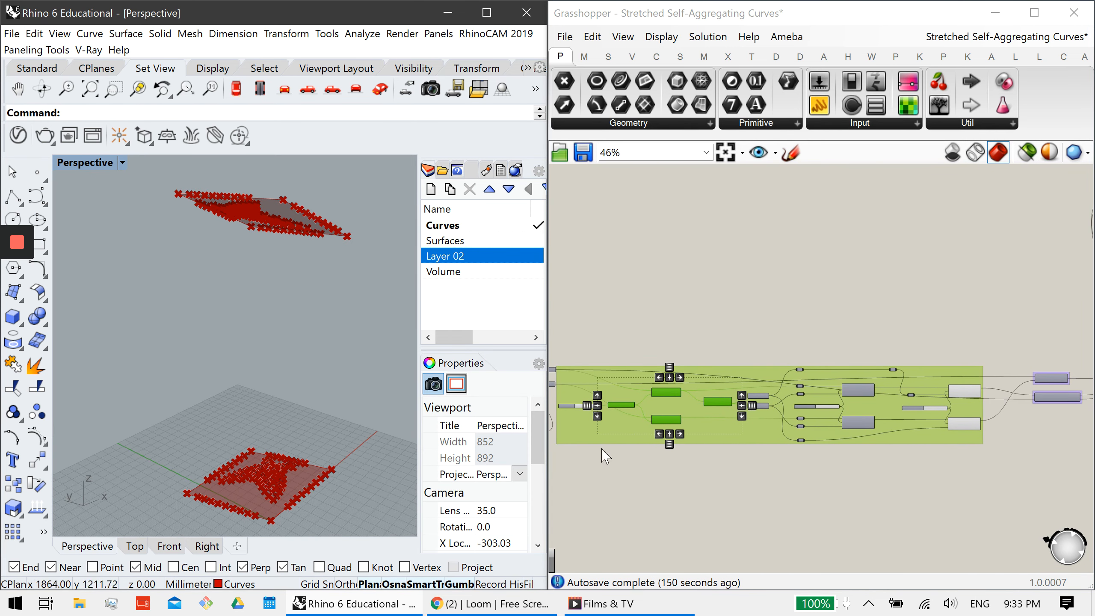
Trace how the original plane and point grid run through the Give rotation to planes group to its final Rotate components.
{"action": "scroll", "coordinate": [1082, 399], "scroll_direction": "up", "scroll_amount": 8}
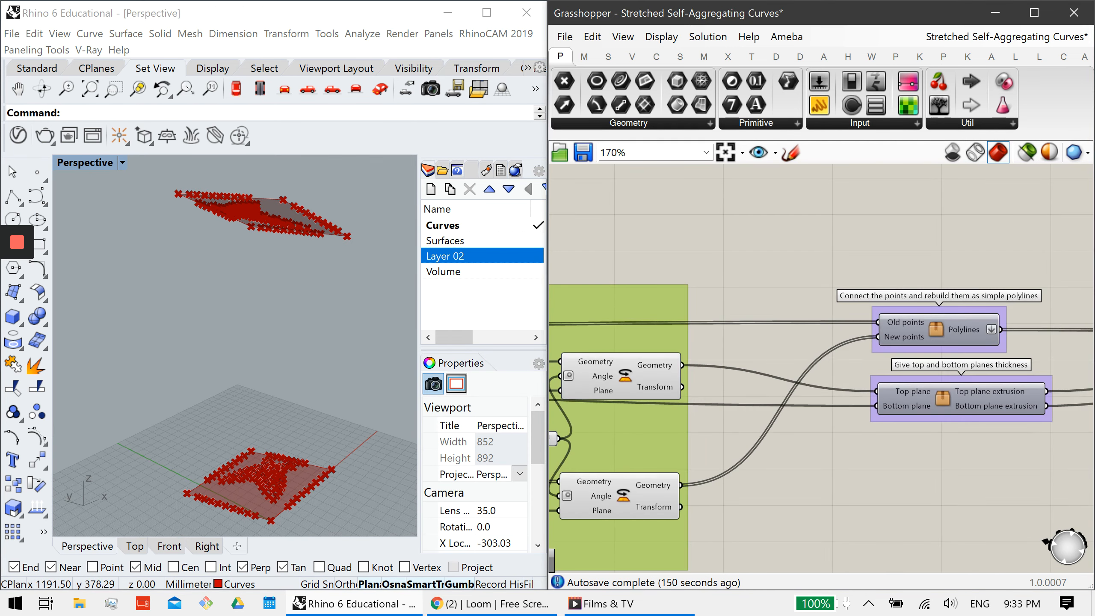
{"action": "scroll", "coordinate": [701, 380], "scroll_direction": "down", "scroll_amount": 7}
{"action": "right_click_drag", "start_coordinate": [701, 381], "coordinate": [1078, 368]}
{"action": "right_click_drag", "start_coordinate": [733, 369], "coordinate": [1058, 361]}
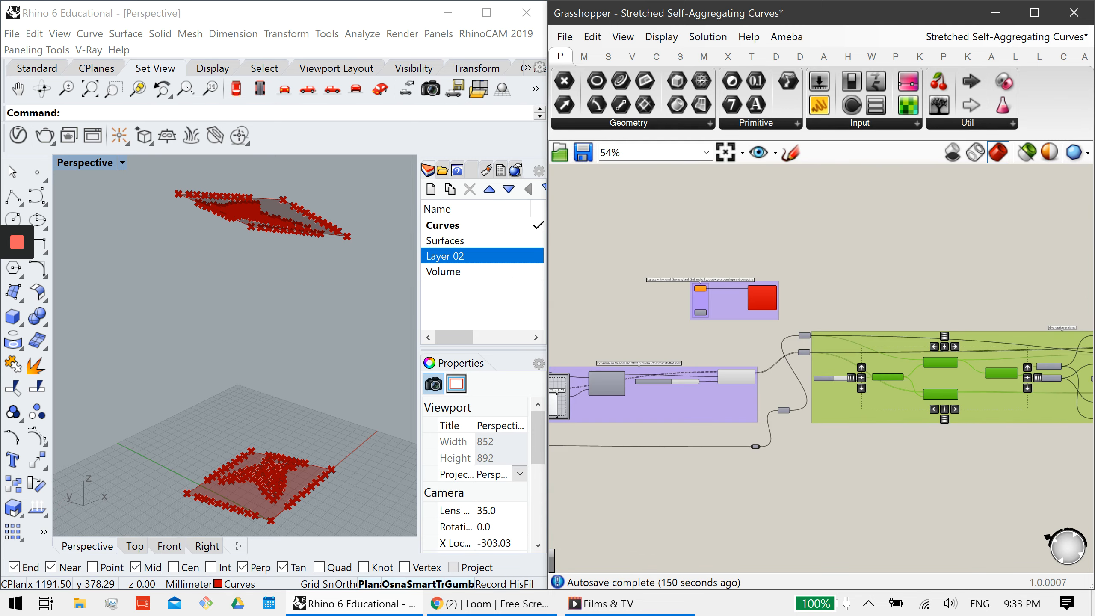
{"action": "scroll", "coordinate": [737, 361], "scroll_direction": "up", "scroll_amount": 5}
{"action": "scroll", "coordinate": [743, 365], "scroll_direction": "up", "scroll_amount": 2}
{"action": "right_click_drag", "start_coordinate": [745, 384], "coordinate": [623, 441]}
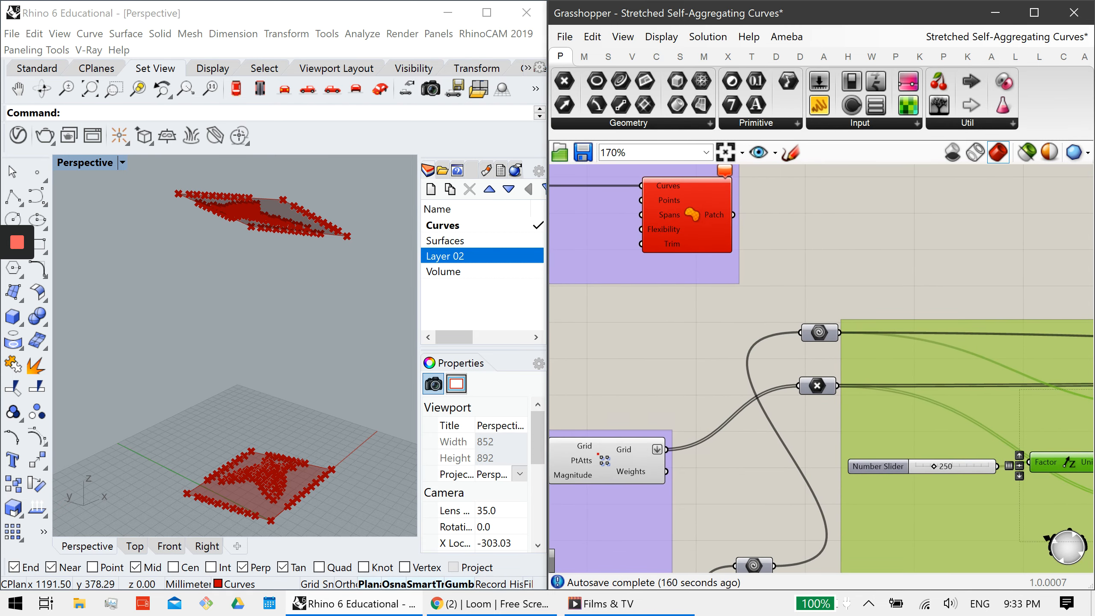
{"action": "right_click_drag", "start_coordinate": [824, 401], "coordinate": [731, 403]}
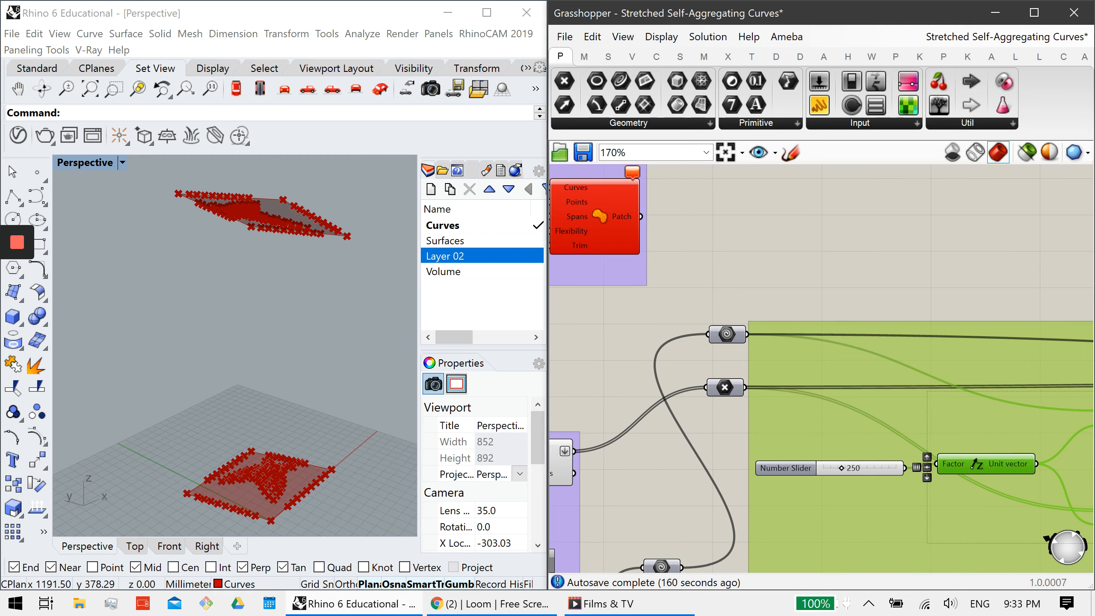
{"action": "scroll", "coordinate": [731, 403], "scroll_direction": "down", "scroll_amount": 1}
{"action": "scroll", "coordinate": [887, 408], "scroll_direction": "down", "scroll_amount": 3}
{"action": "right_click_drag", "start_coordinate": [887, 408], "coordinate": [639, 406]}
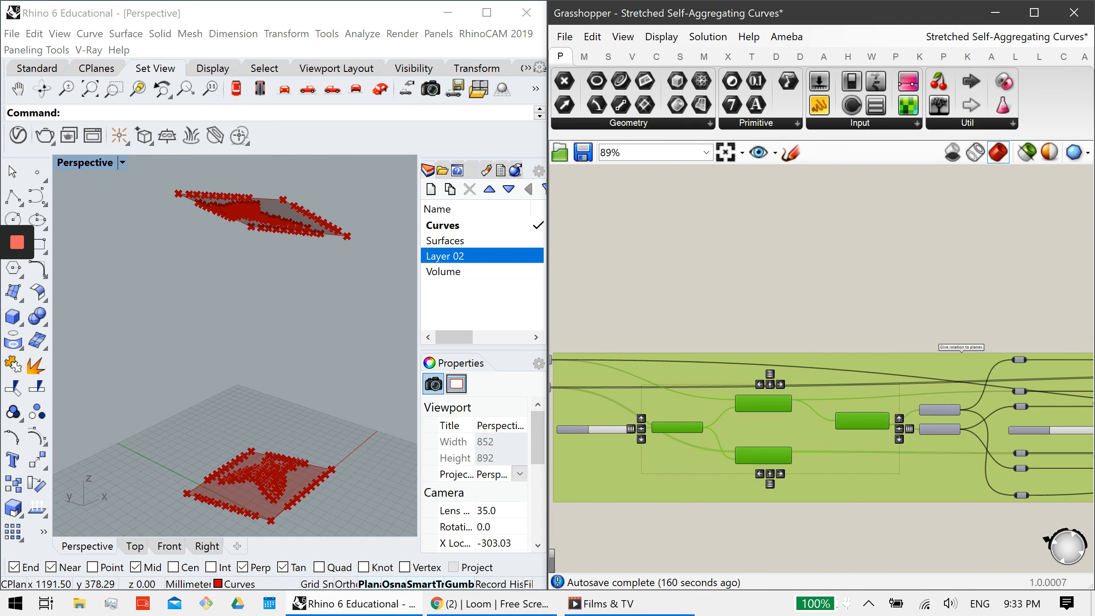
{"action": "left_click", "coordinate": [672, 528]}
{"action": "right_click_drag", "start_coordinate": [672, 528], "coordinate": [875, 470]}
{"action": "scroll", "coordinate": [826, 361], "scroll_direction": "down", "scroll_amount": 4}
{"action": "right_click_drag", "start_coordinate": [832, 362], "coordinate": [565, 355]}
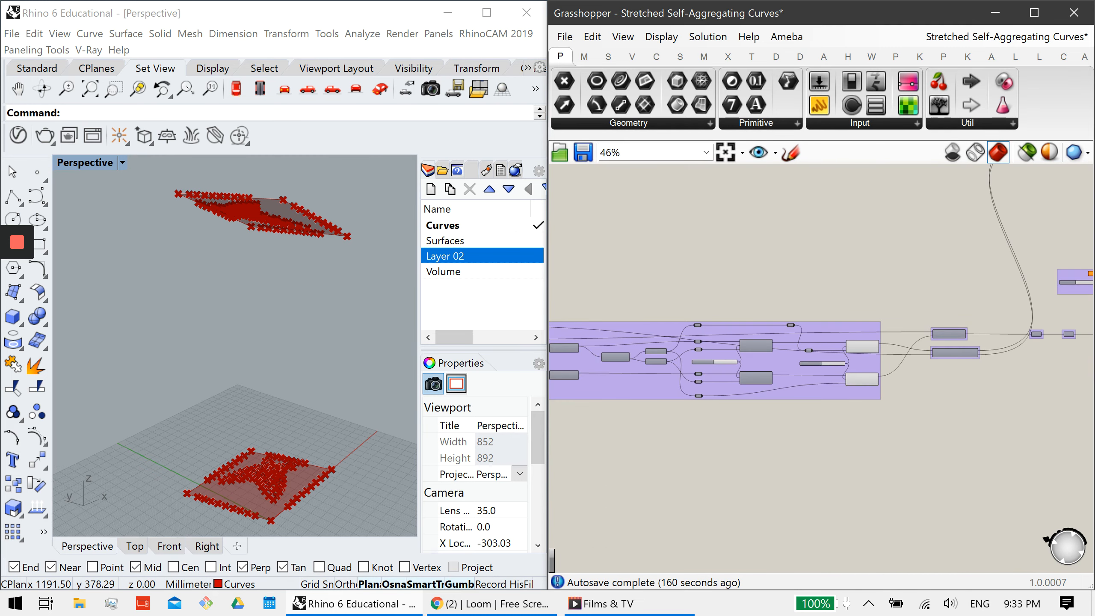
Open the Polylines cluster that connects the old and new points and rebuilds them as simple polylines.
{"action": "right_click_drag", "start_coordinate": [956, 341], "coordinate": [776, 407]}
{"action": "scroll", "coordinate": [776, 408], "scroll_direction": "up", "scroll_amount": 2}
{"action": "scroll", "coordinate": [597, 434], "scroll_direction": "up", "scroll_amount": 5}
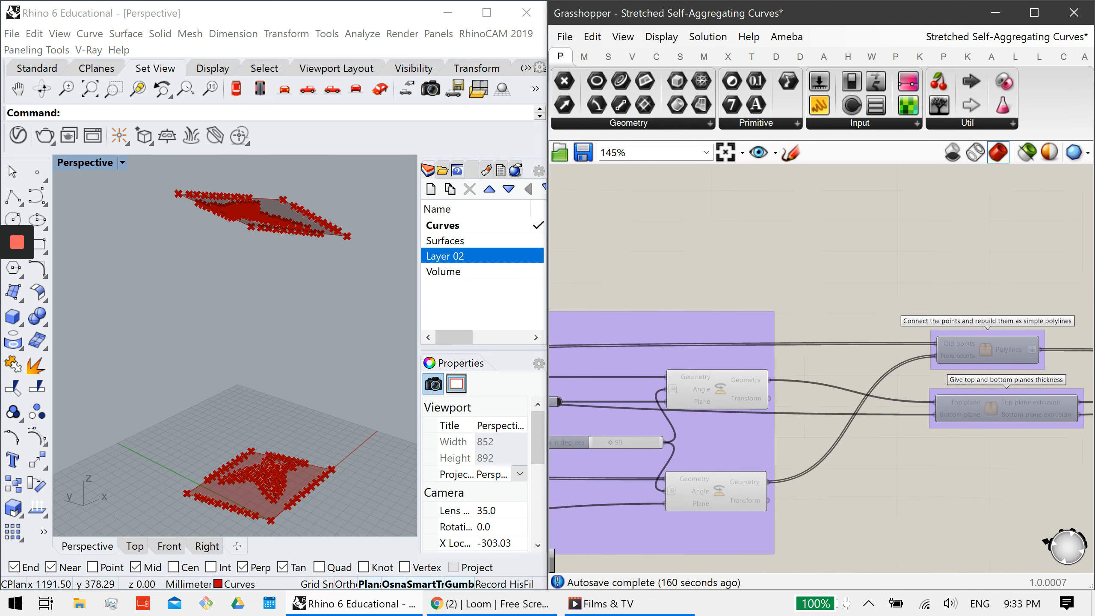
{"action": "right_click_drag", "start_coordinate": [597, 434], "coordinate": [567, 440]}
{"action": "right_click_drag", "start_coordinate": [957, 353], "coordinate": [761, 373]}
{"action": "left_click", "coordinate": [761, 374]}
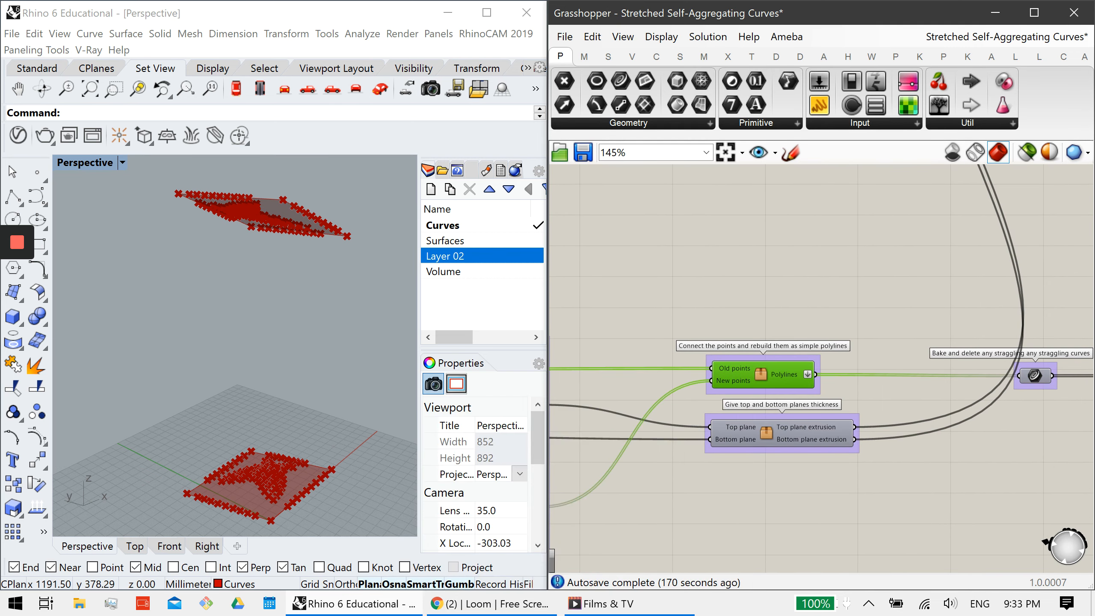
{"action": "double_click", "coordinate": [761, 373]}
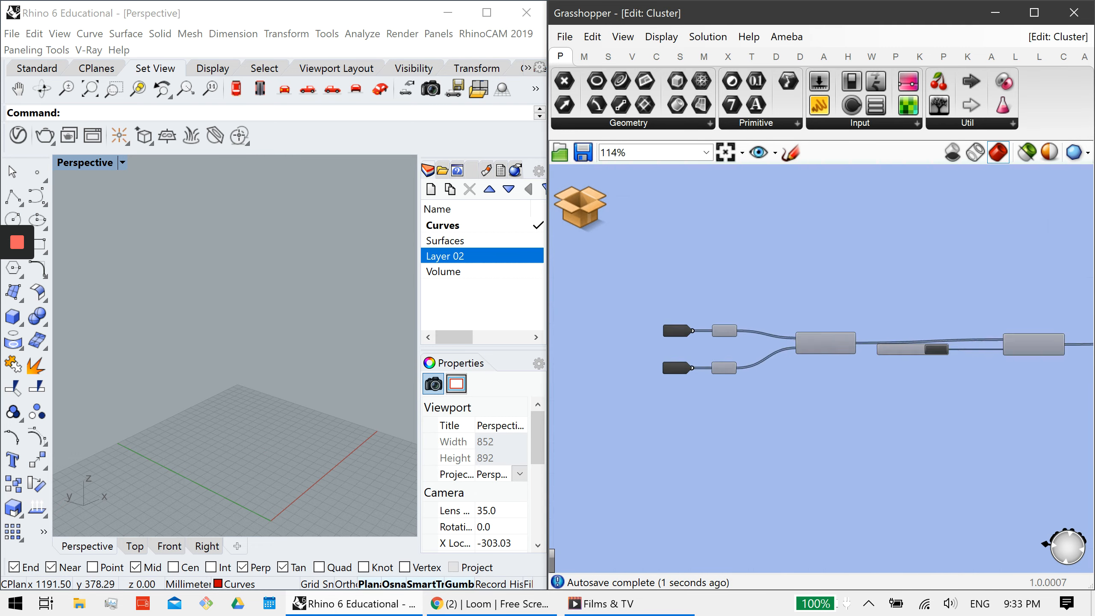
Inspect the cluster's two Point inputs, the Line component between them, and the Join Curves component with its Boolean Toggle.
{"action": "right_click_drag", "start_coordinate": [821, 415], "coordinate": [759, 419]}
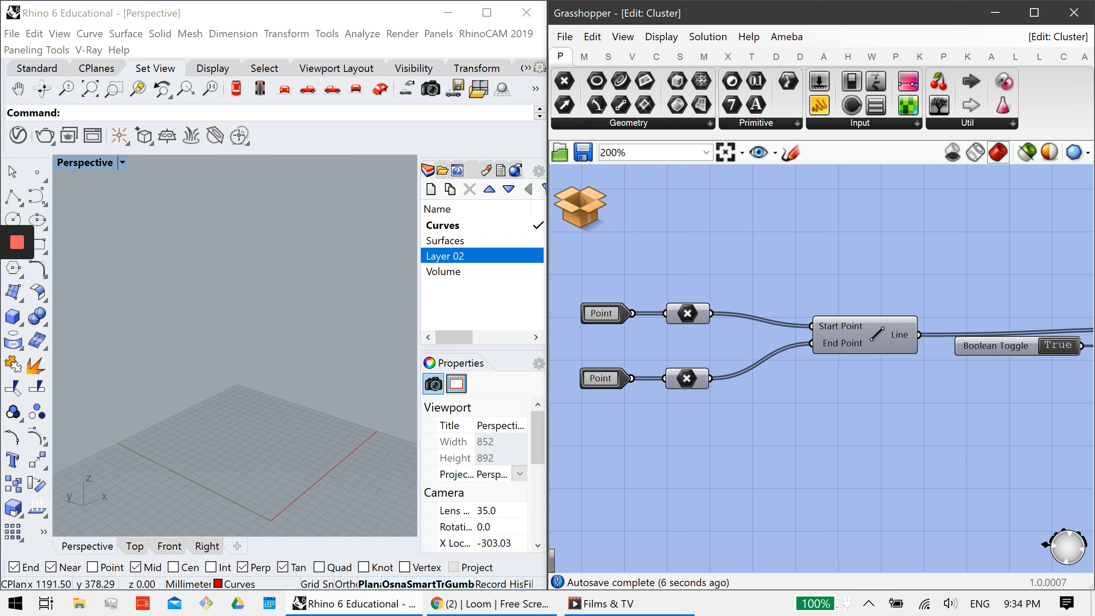
{"action": "left_click", "coordinate": [688, 313]}
{"action": "left_click", "coordinate": [687, 378]}
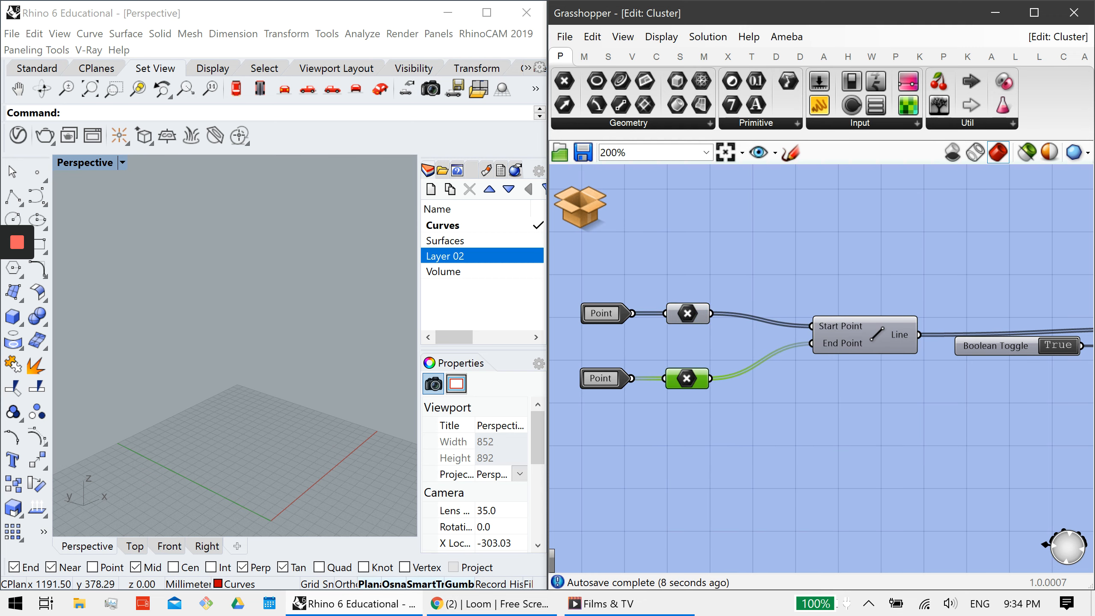
{"action": "right_click_drag", "start_coordinate": [878, 338], "coordinate": [638, 386]}
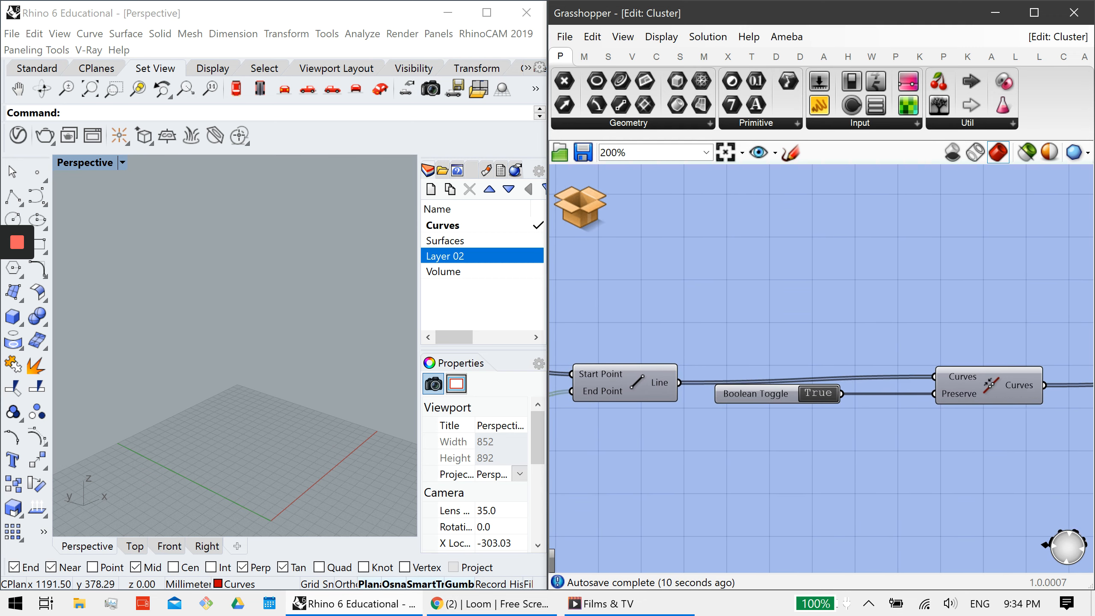
{"action": "right_click_drag", "start_coordinate": [990, 391], "coordinate": [866, 390]}
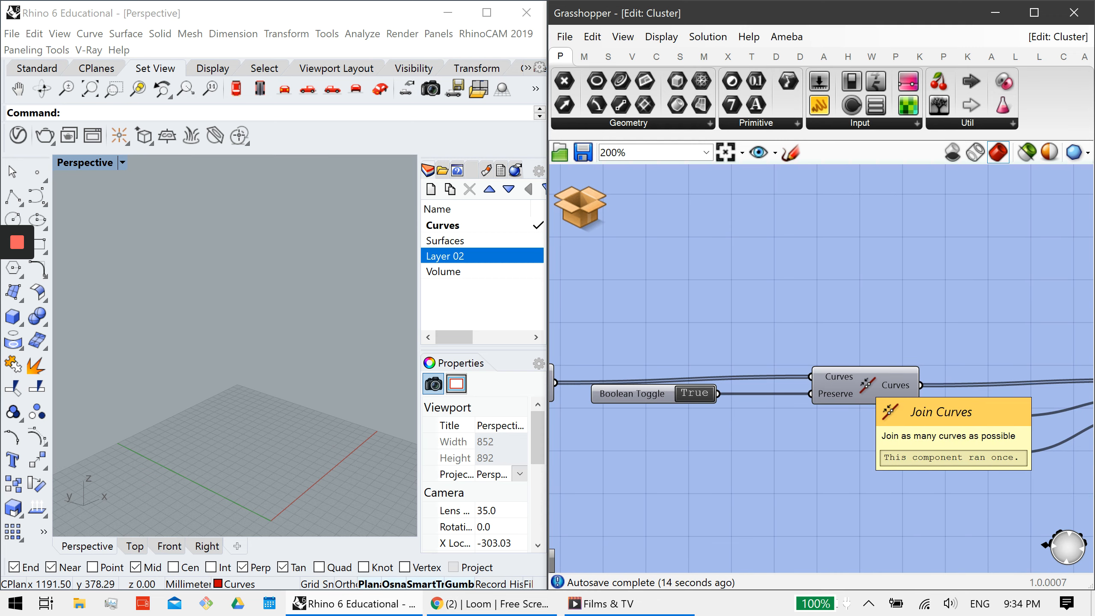
{"action": "left_click", "coordinate": [866, 389]}
{"action": "scroll", "coordinate": [776, 384], "scroll_direction": "down", "scroll_amount": 1}
{"action": "right_click_drag", "start_coordinate": [776, 384], "coordinate": [813, 377]}
{"action": "scroll", "coordinate": [899, 377], "scroll_direction": "up", "scroll_amount": 2}
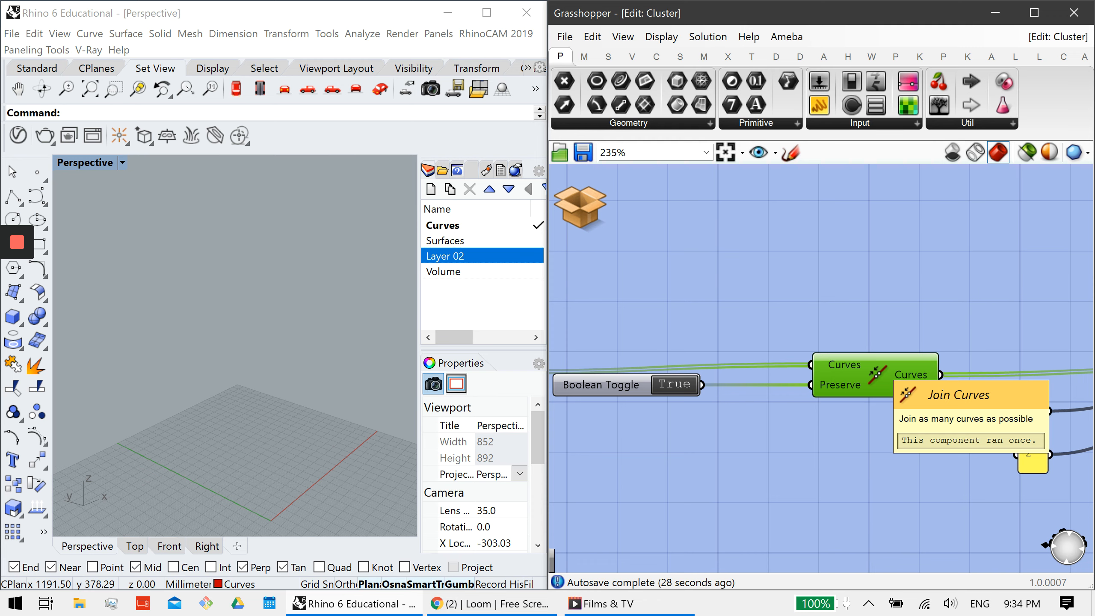
Examine the inputs of the component that rebuilds the joined curves and the segment count of the following divide component.
{"action": "scroll", "coordinate": [913, 370], "scroll_direction": "down", "scroll_amount": 5}
{"action": "right_click_drag", "start_coordinate": [912, 370], "coordinate": [674, 370]}
{"action": "scroll", "coordinate": [897, 377], "scroll_direction": "up", "scroll_amount": 4}
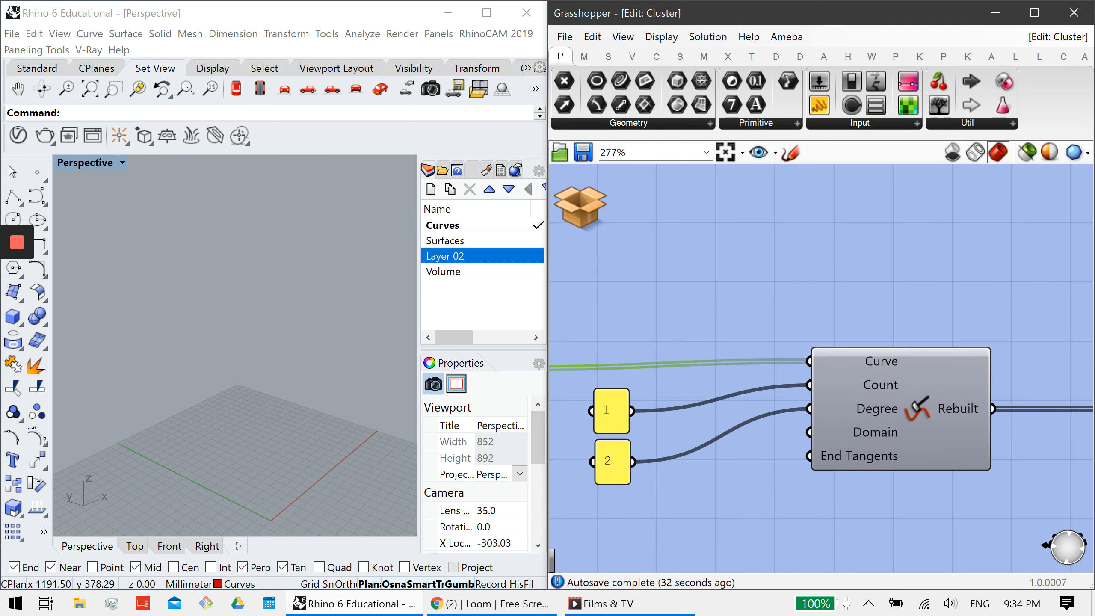
{"action": "left_click", "coordinate": [897, 377]}
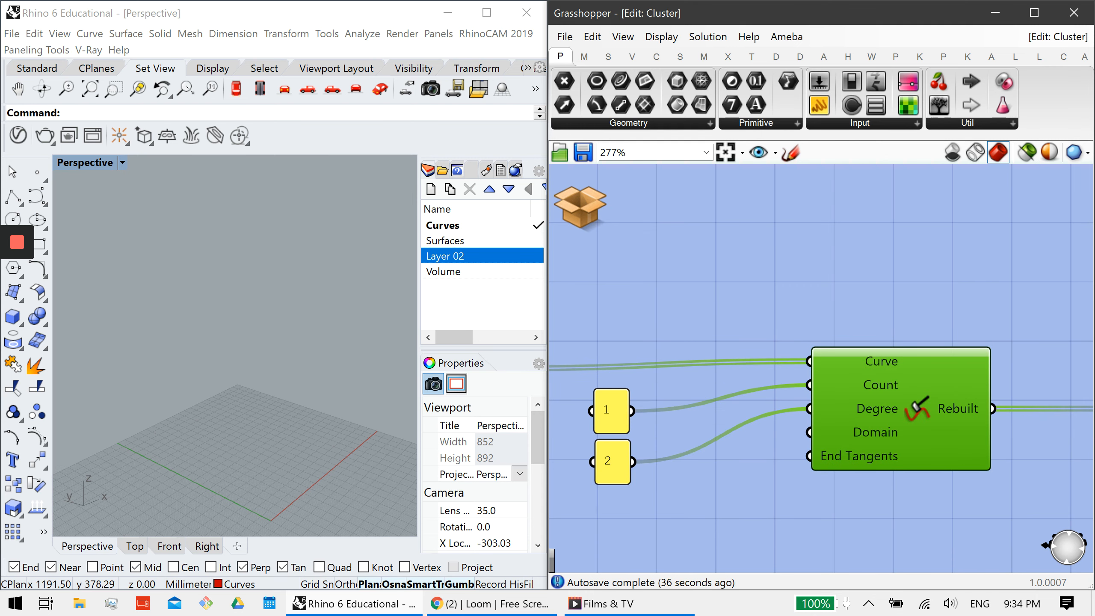
{"action": "scroll", "coordinate": [906, 406], "scroll_direction": "down", "scroll_amount": 2}
{"action": "right_click_drag", "start_coordinate": [906, 405], "coordinate": [791, 406]}
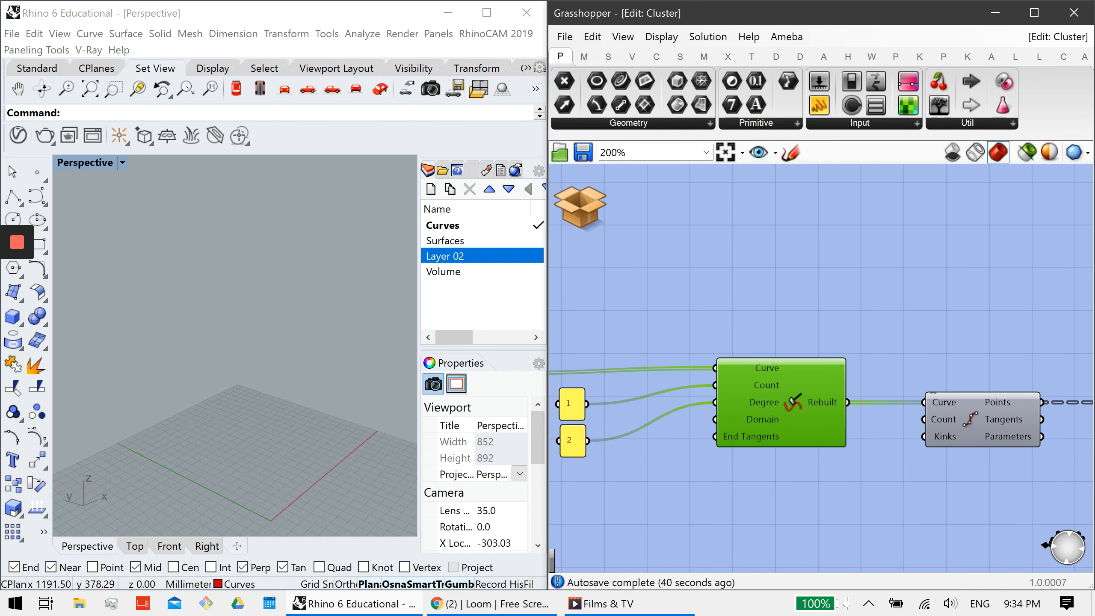
{"action": "right_click_drag", "start_coordinate": [994, 418], "coordinate": [927, 410]}
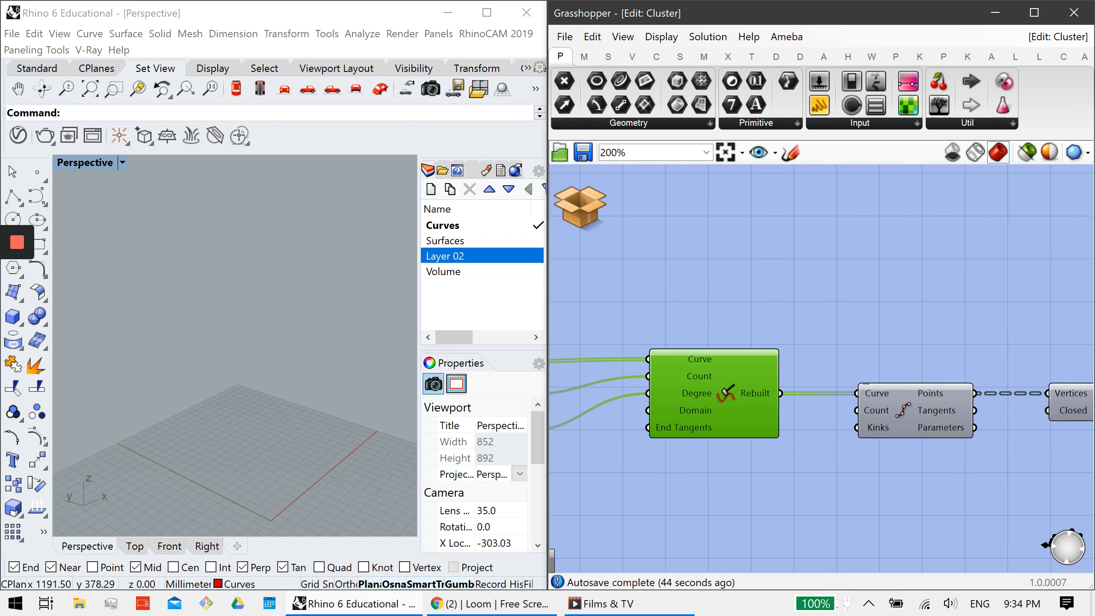
{"action": "scroll", "coordinate": [877, 408], "scroll_direction": "up", "scroll_amount": 2}
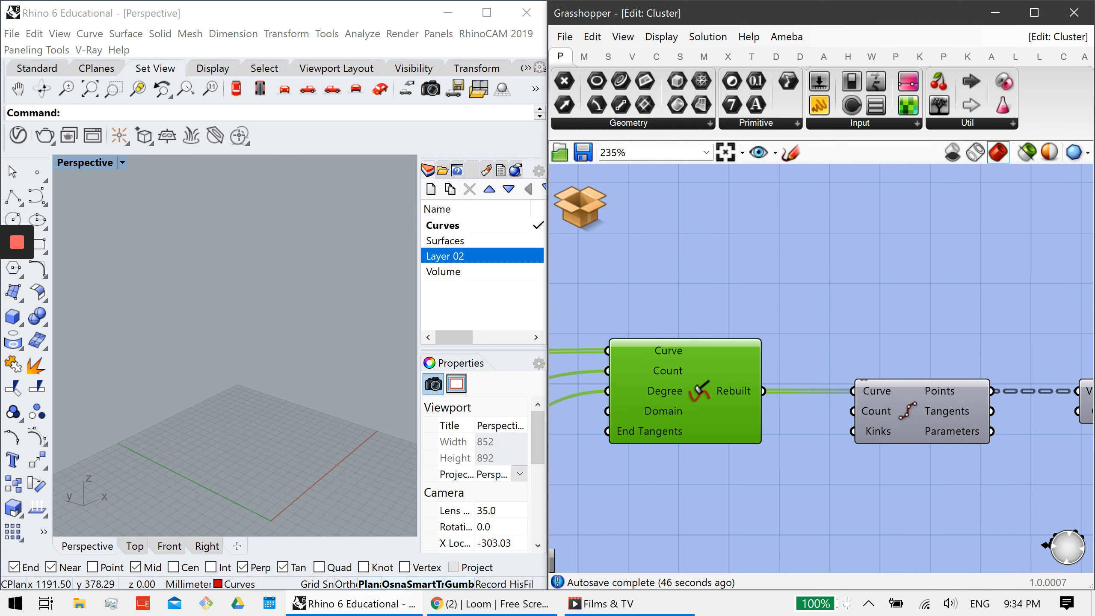
{"action": "mouse_move", "coordinate": [882, 411]}
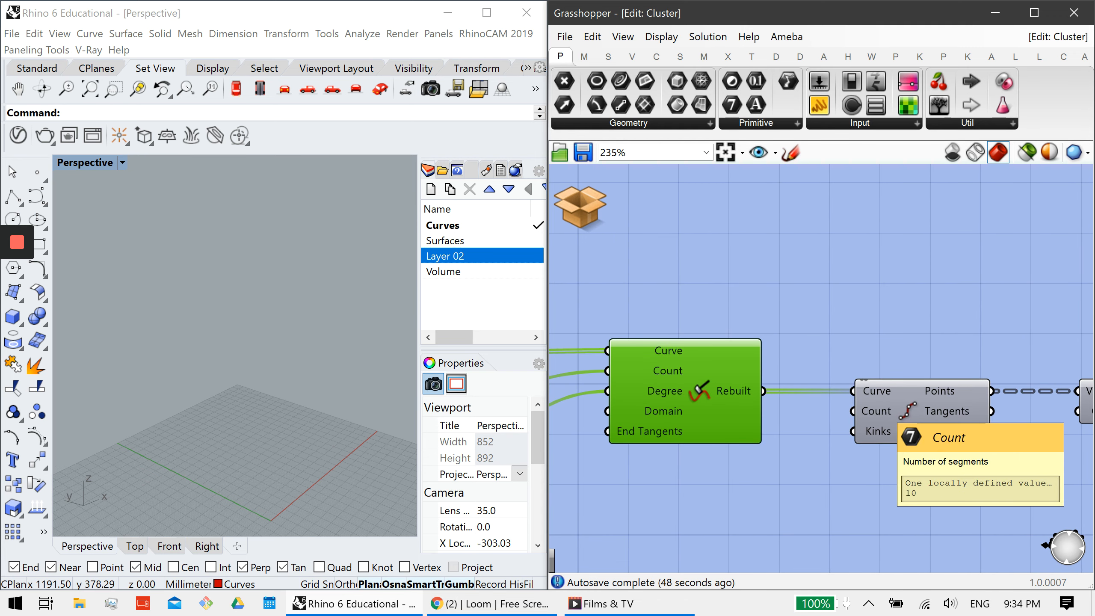
Examine how the rebuilt curves pass through the divide component and the polyline component to the cluster's Polyline output.
{"action": "scroll", "coordinate": [882, 411], "scroll_direction": "down", "scroll_amount": 1}
{"action": "scroll", "coordinate": [882, 411], "scroll_direction": "down", "scroll_amount": 2}
{"action": "right_click_drag", "start_coordinate": [882, 411], "coordinate": [814, 413]}
{"action": "scroll", "coordinate": [688, 436], "scroll_direction": "up", "scroll_amount": 3}
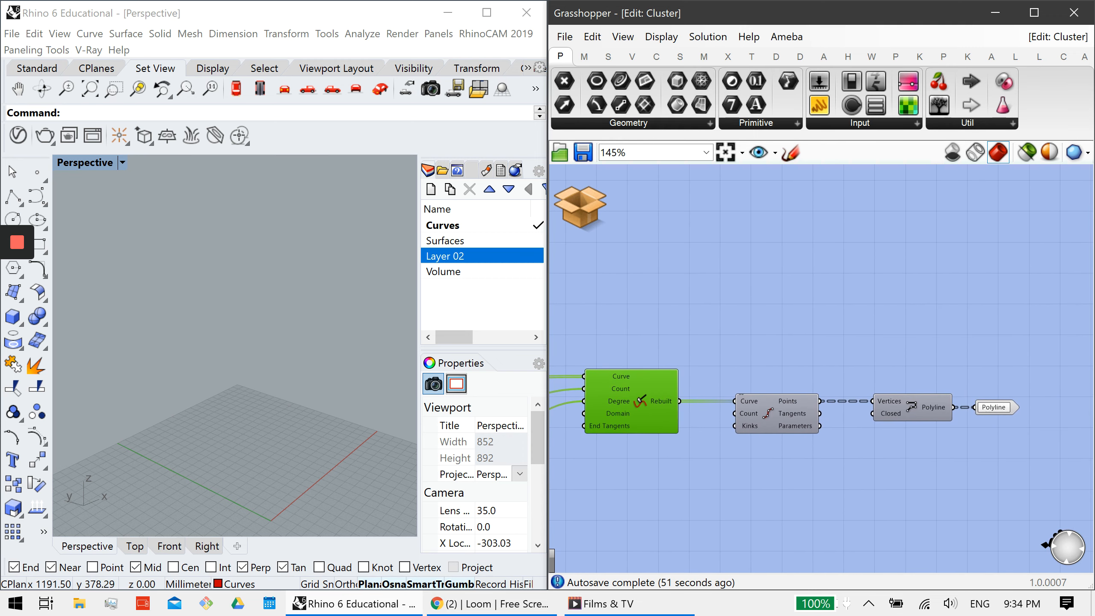
{"action": "mouse_move", "coordinate": [731, 390]}
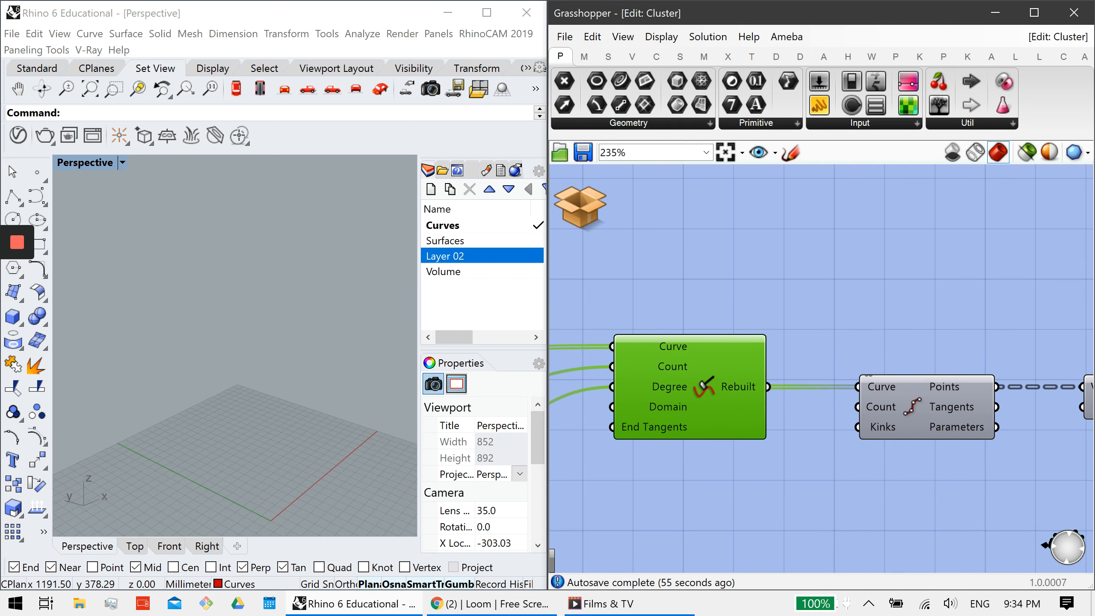
{"action": "right_click_drag", "start_coordinate": [971, 470], "coordinate": [723, 462]}
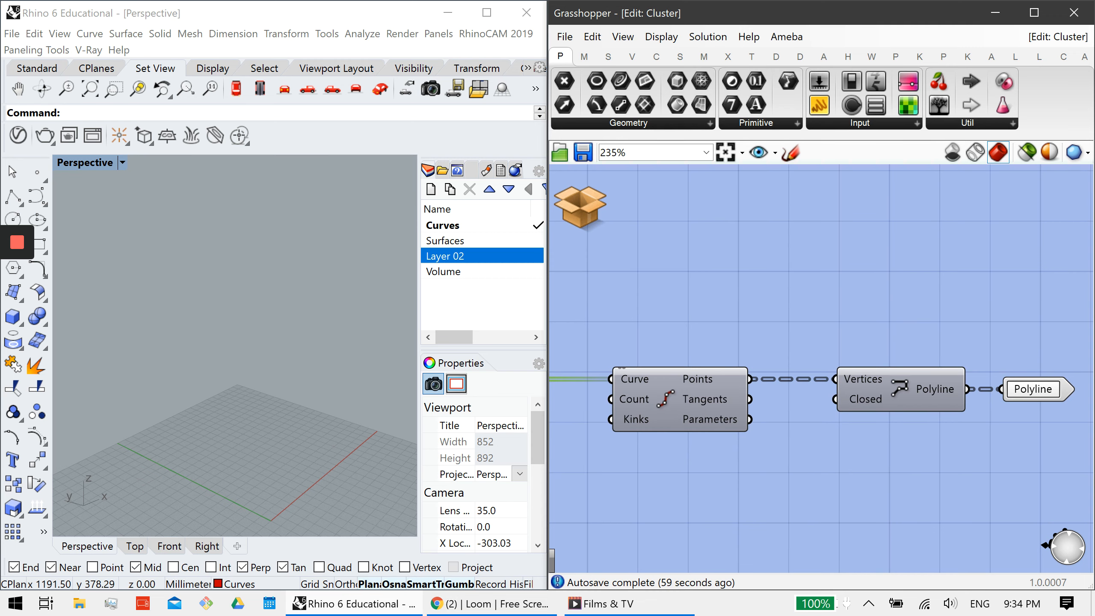
{"action": "scroll", "coordinate": [940, 301], "scroll_direction": "down", "scroll_amount": 1}
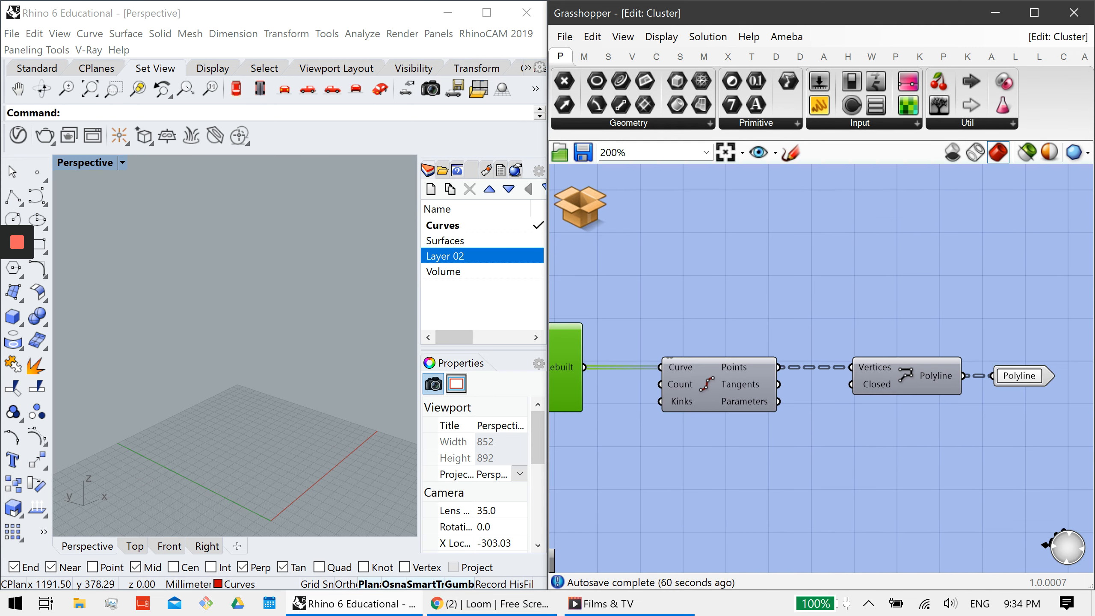
{"action": "scroll", "coordinate": [1026, 293], "scroll_direction": "down", "scroll_amount": 5}
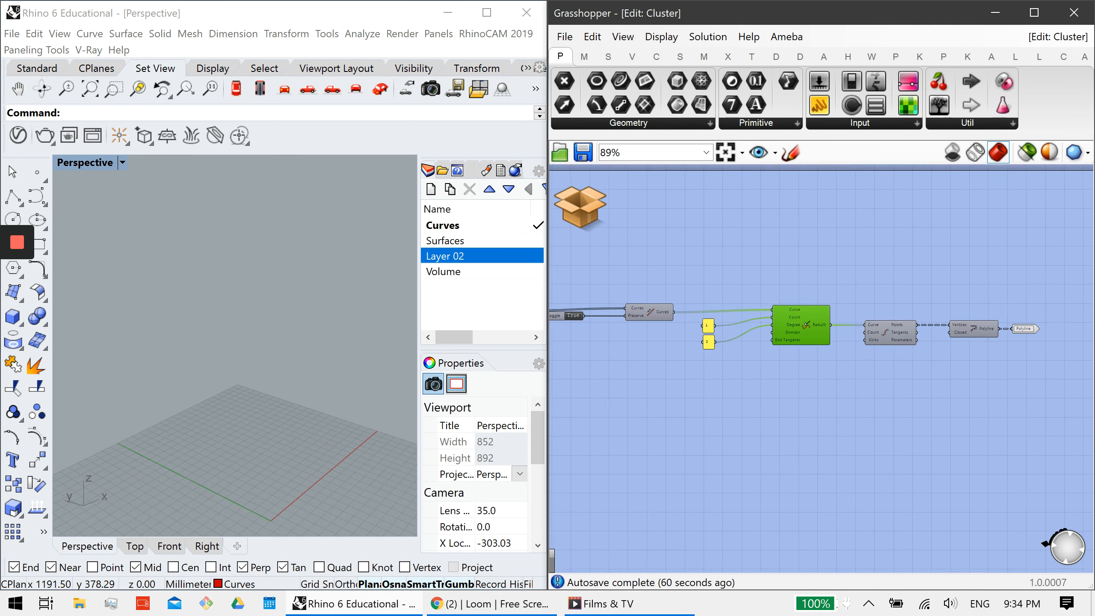
{"action": "scroll", "coordinate": [933, 296], "scroll_direction": "down", "scroll_amount": 2}
{"action": "right_click_drag", "start_coordinate": [881, 302], "coordinate": [954, 342]}
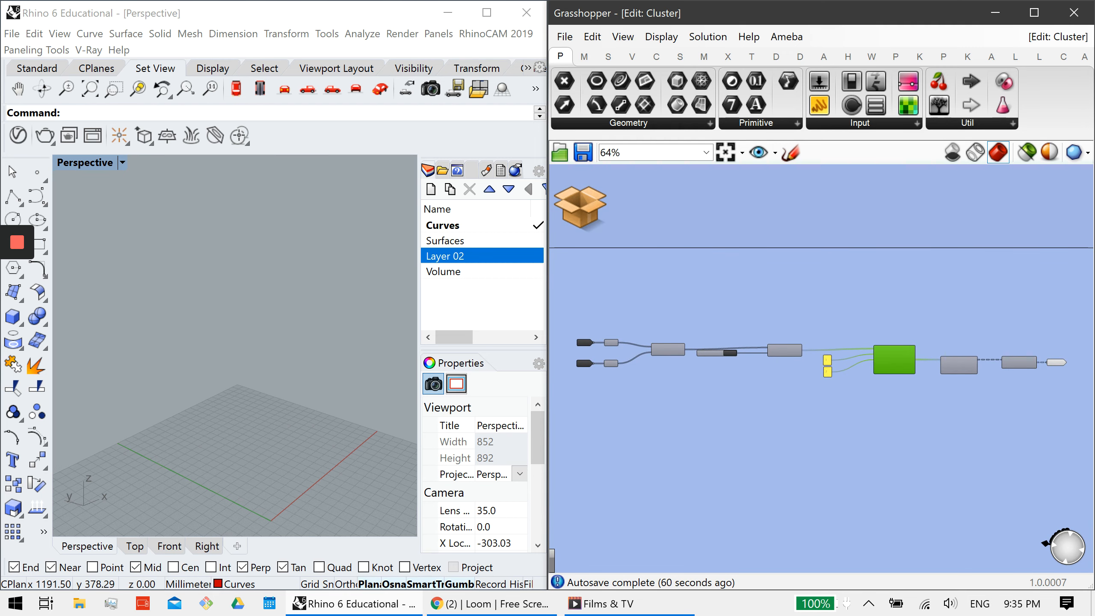
Leave the cluster and turn on the viewport preview of the Polylines cluster in the main definition.
{"action": "left_click", "coordinate": [585, 214]}
{"action": "left_click", "coordinate": [620, 224]}
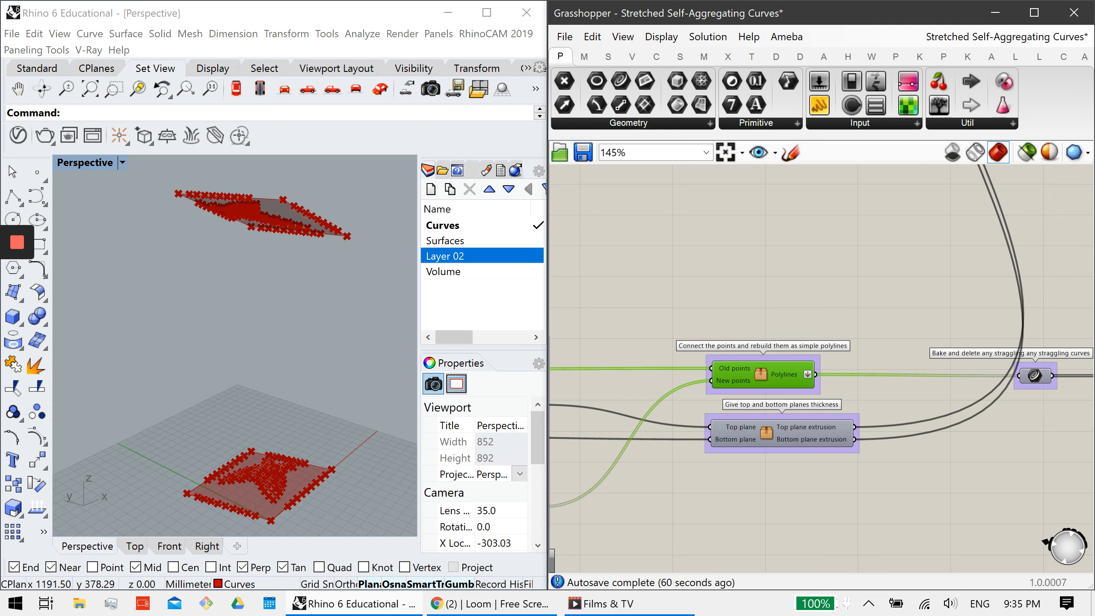
{"action": "left_click", "coordinate": [729, 311]}
{"action": "left_click", "coordinate": [767, 372]}
{"action": "middle_click", "coordinate": [767, 372]}
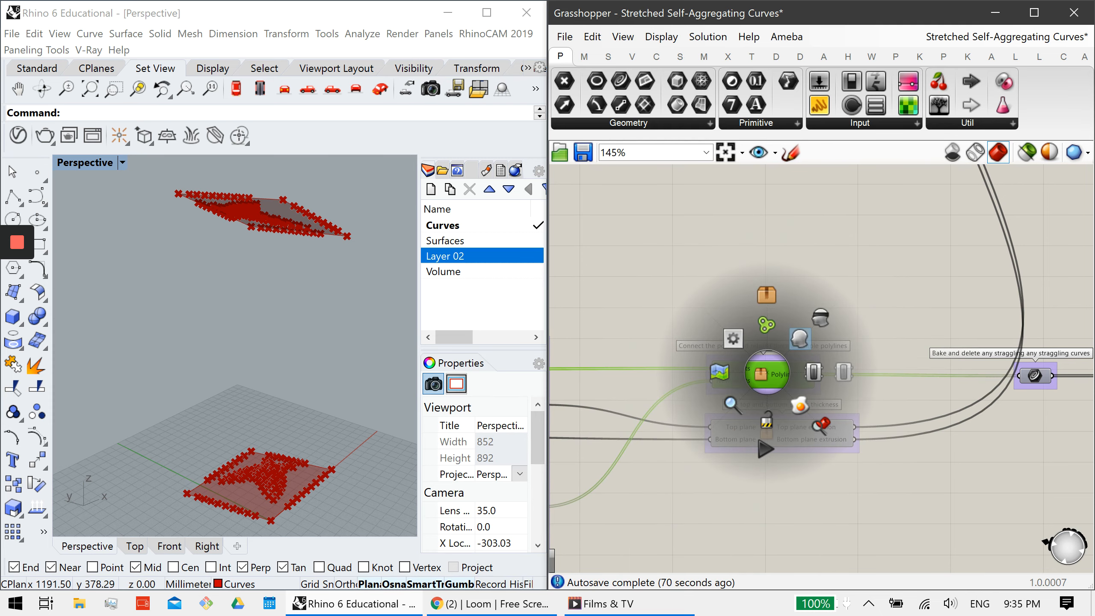
{"action": "left_click", "coordinate": [800, 339]}
{"action": "right_click_drag", "start_coordinate": [367, 431], "coordinate": [319, 414]}
Bake the curve parameter labelled for removing straggling curves onto the Curves layer.
{"action": "right_click_drag", "start_coordinate": [992, 302], "coordinate": [776, 307]}
{"action": "scroll", "coordinate": [815, 380], "scroll_direction": "up", "scroll_amount": 3}
{"action": "left_click", "coordinate": [814, 381]}
{"action": "middle_click", "coordinate": [814, 382]}
{"action": "left_click", "coordinate": [826, 336]}
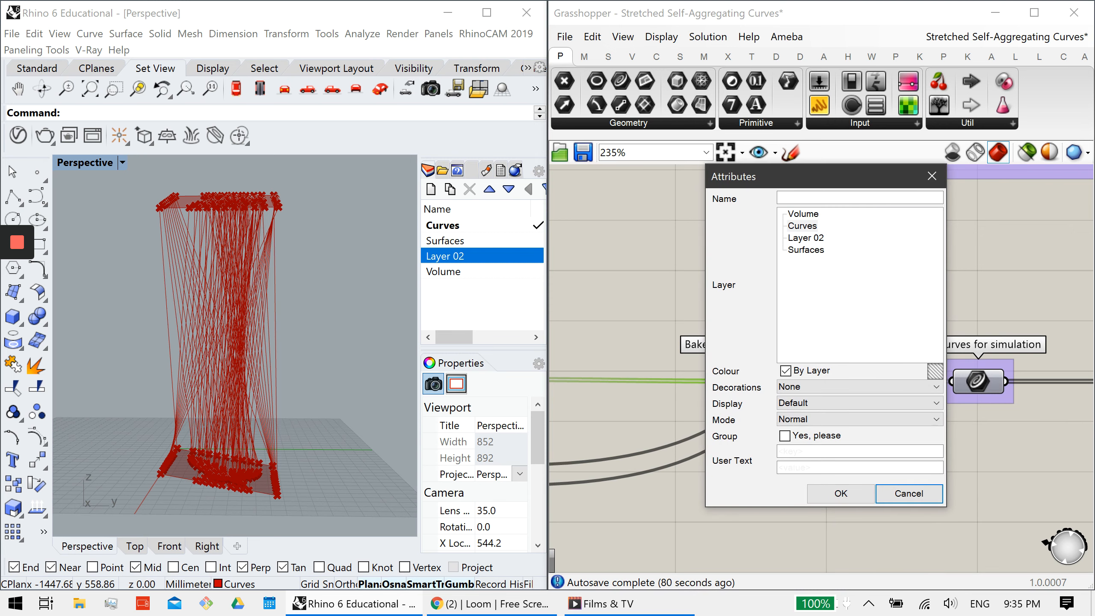
{"action": "left_click", "coordinate": [803, 226]}
{"action": "left_click", "coordinate": [841, 493]}
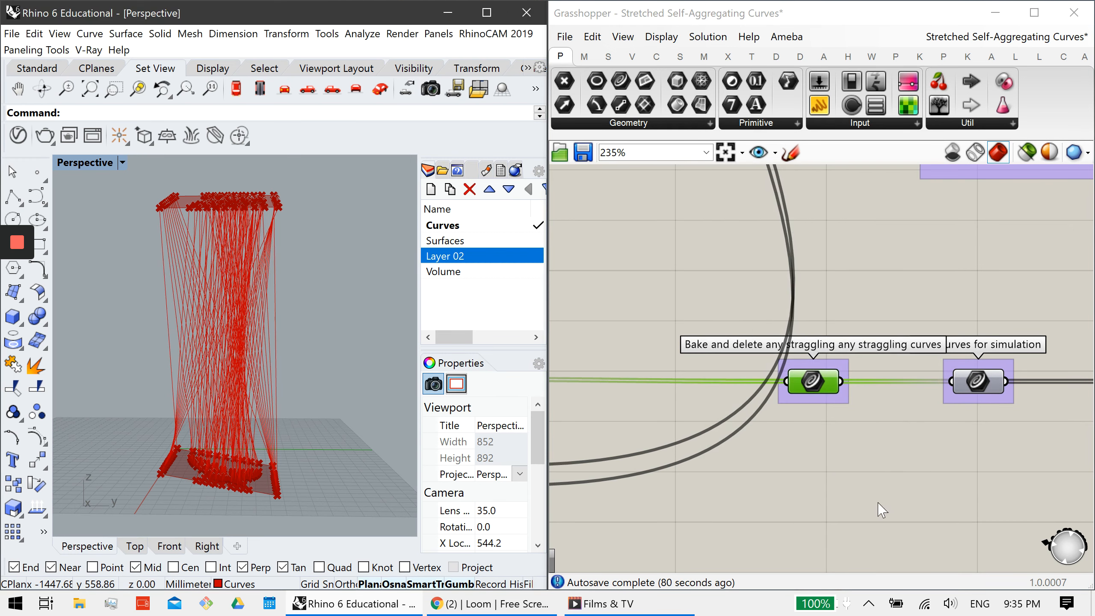
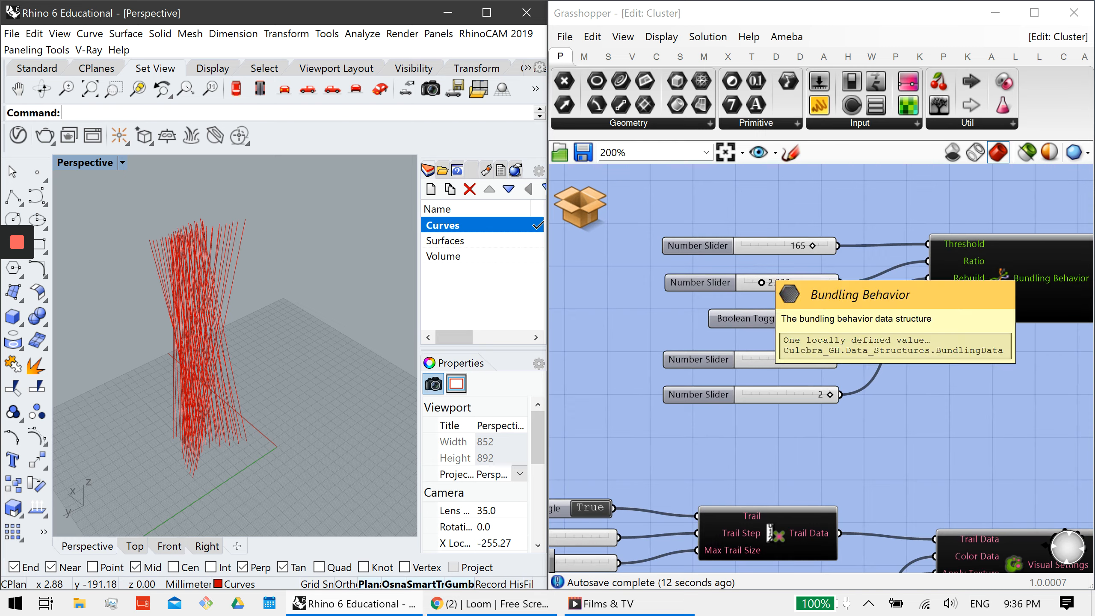
Examine the cluster's Bundling Behavior inputs and the trail, colour and display mode inputs feeding Visual Settings.
{"action": "right_click_drag", "start_coordinate": [1023, 276], "coordinate": [938, 287]}
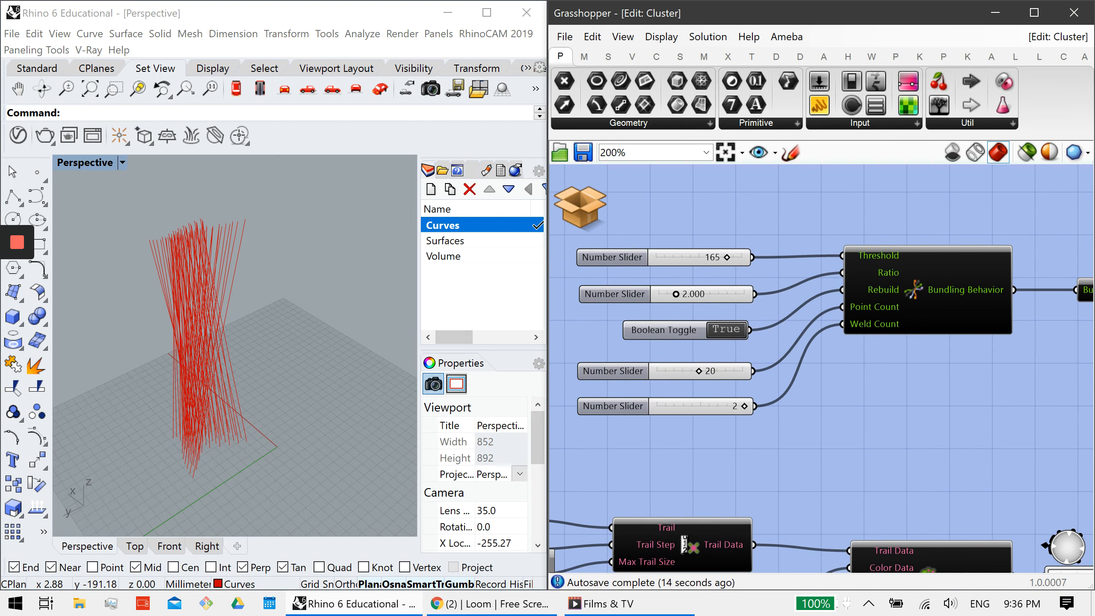
{"action": "scroll", "coordinate": [761, 281], "scroll_direction": "down", "scroll_amount": 4}
{"action": "right_click_drag", "start_coordinate": [760, 281], "coordinate": [872, 219]}
{"action": "right_click_drag", "start_coordinate": [678, 414], "coordinate": [713, 421]}
{"action": "scroll", "coordinate": [781, 386], "scroll_direction": "up", "scroll_amount": 3}
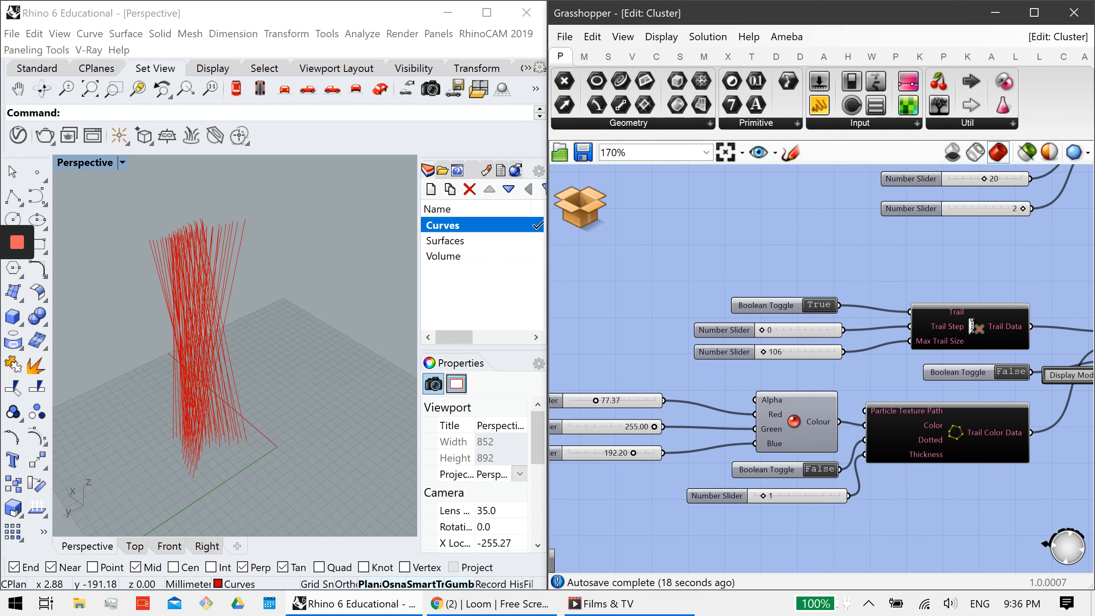
{"action": "scroll", "coordinate": [821, 367], "scroll_direction": "down", "scroll_amount": 2}
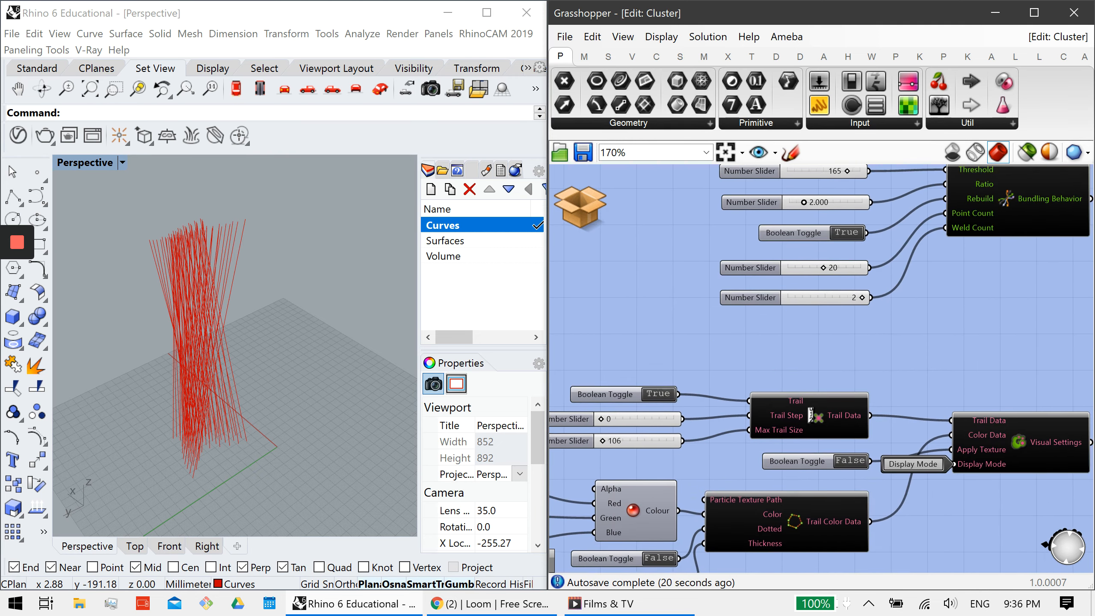
{"action": "right_click_drag", "start_coordinate": [822, 302], "coordinate": [799, 389]}
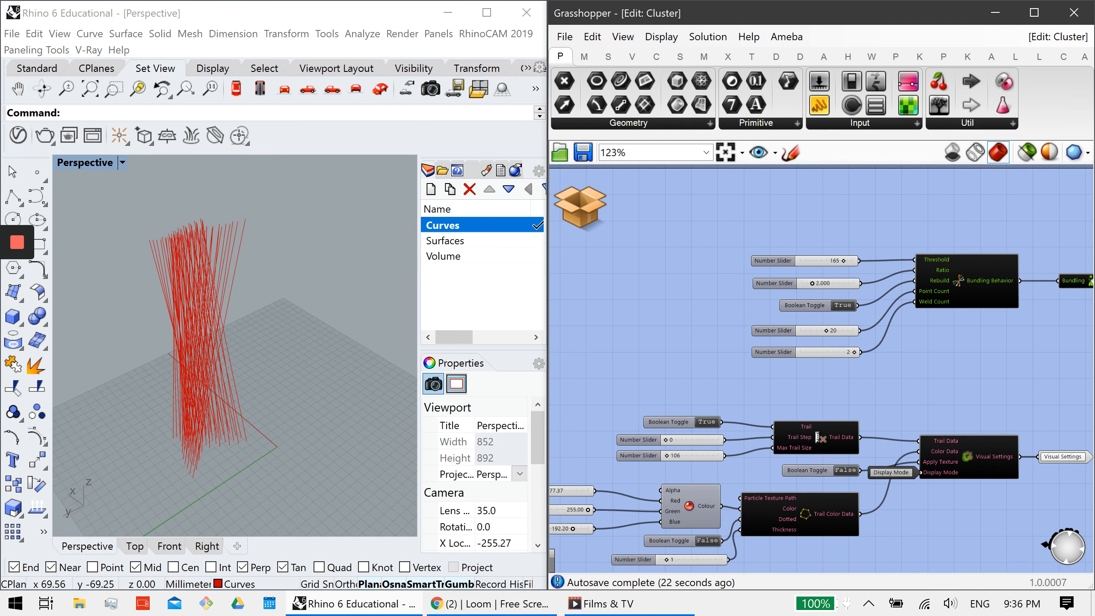
{"action": "right_click_drag", "start_coordinate": [336, 449], "coordinate": [256, 424]}
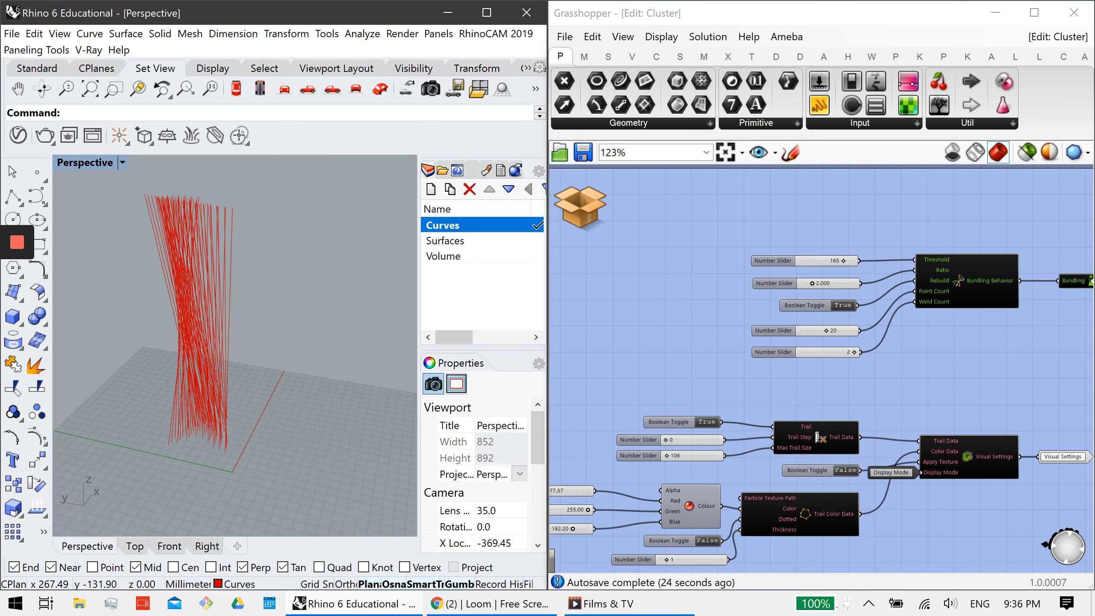
{"action": "right_click_drag", "start_coordinate": [901, 379], "coordinate": [827, 334]}
{"action": "right_click_drag", "start_coordinate": [204, 336], "coordinate": [360, 331]}
Leave the settings cluster and turn on the preview of the Bundling Engine component.
{"action": "left_click", "coordinate": [587, 217]}
{"action": "left_click", "coordinate": [621, 229]}
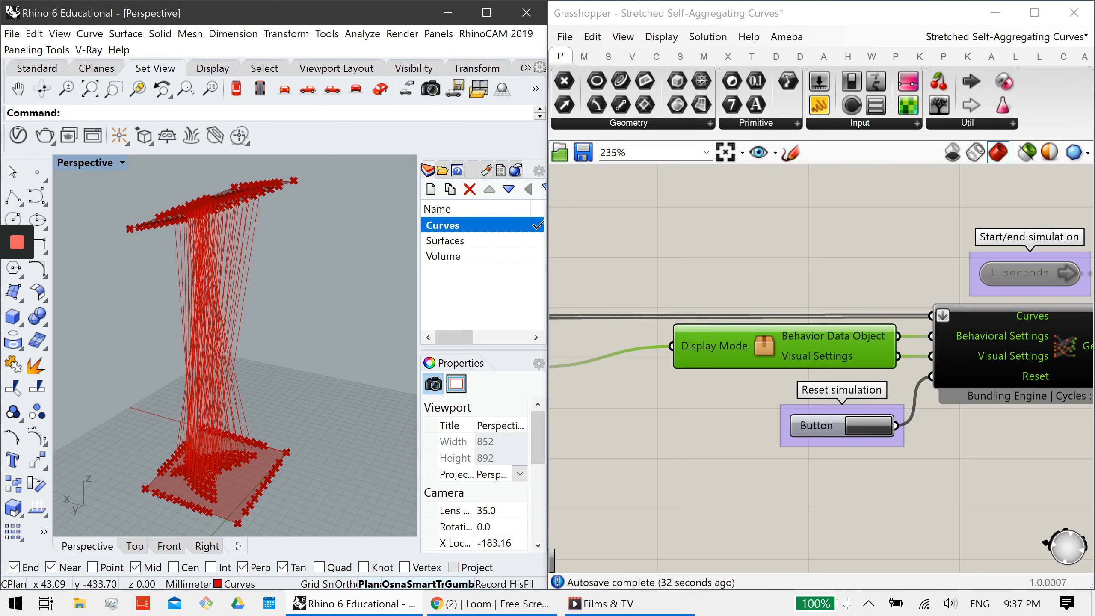
{"action": "right_click_drag", "start_coordinate": [758, 280], "coordinate": [681, 252]}
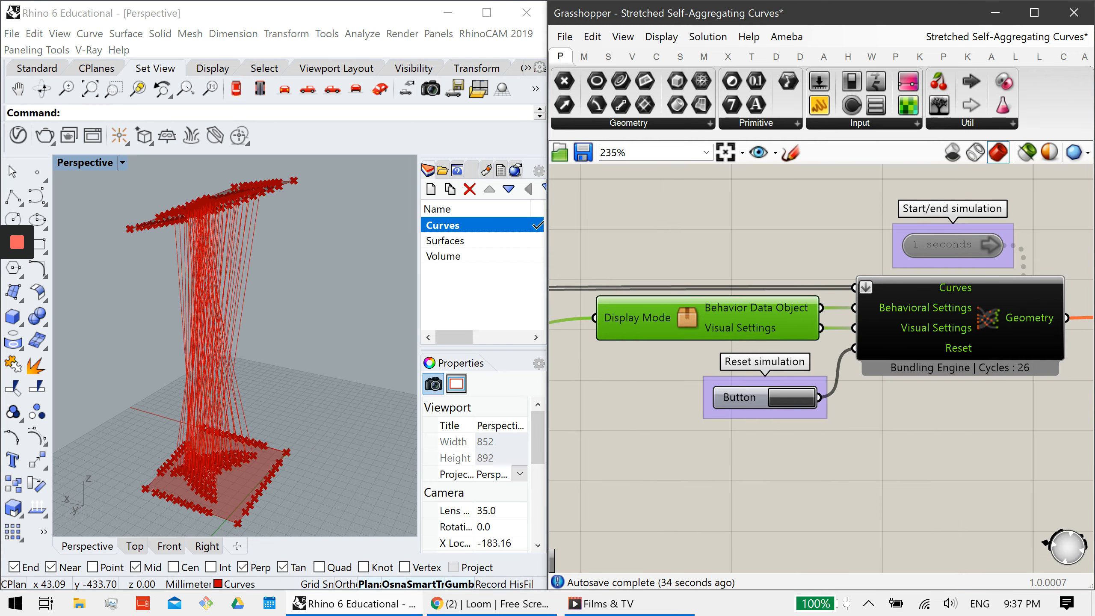
{"action": "left_click", "coordinate": [952, 329]}
{"action": "middle_click", "coordinate": [956, 331]}
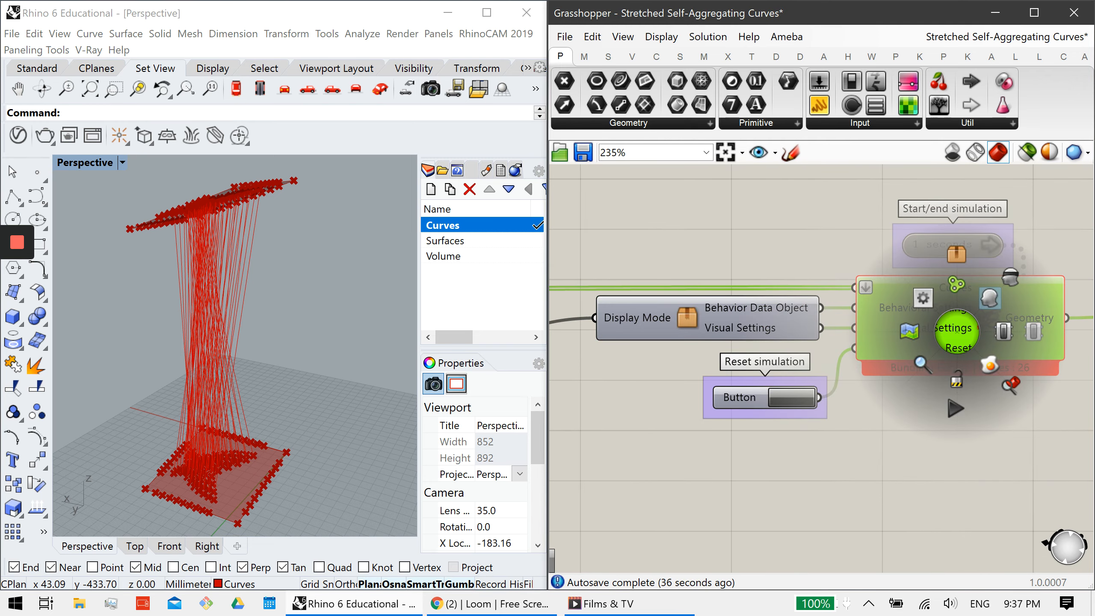
{"action": "left_click", "coordinate": [990, 298]}
{"action": "right_click_drag", "start_coordinate": [302, 418], "coordinate": [195, 371]}
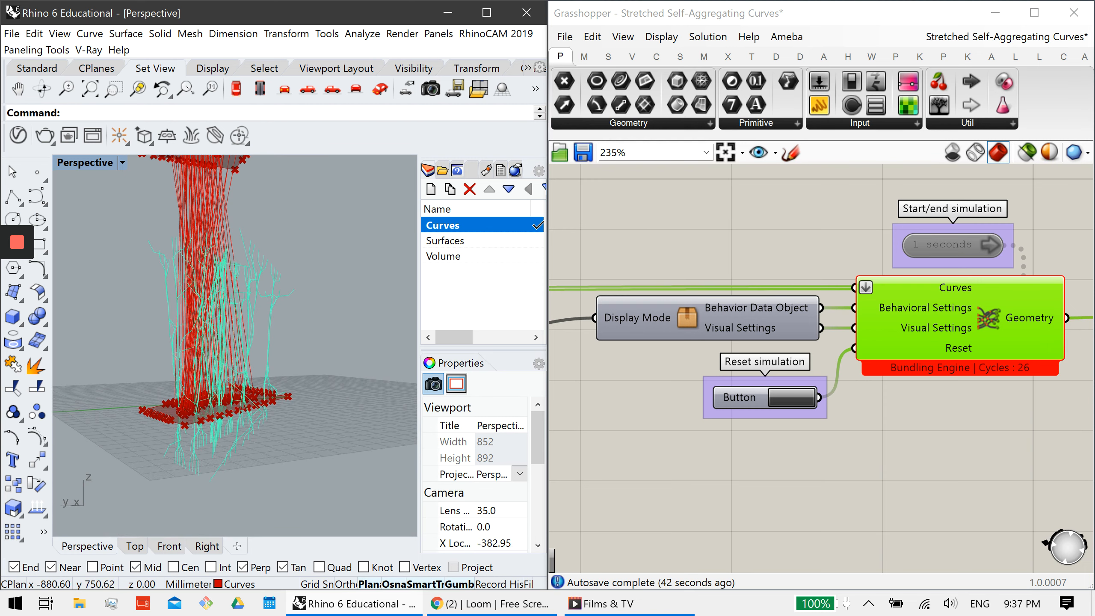
Reset the bundling simulation and start it by enabling the 1-second timer.
{"action": "left_click", "coordinate": [791, 397]}
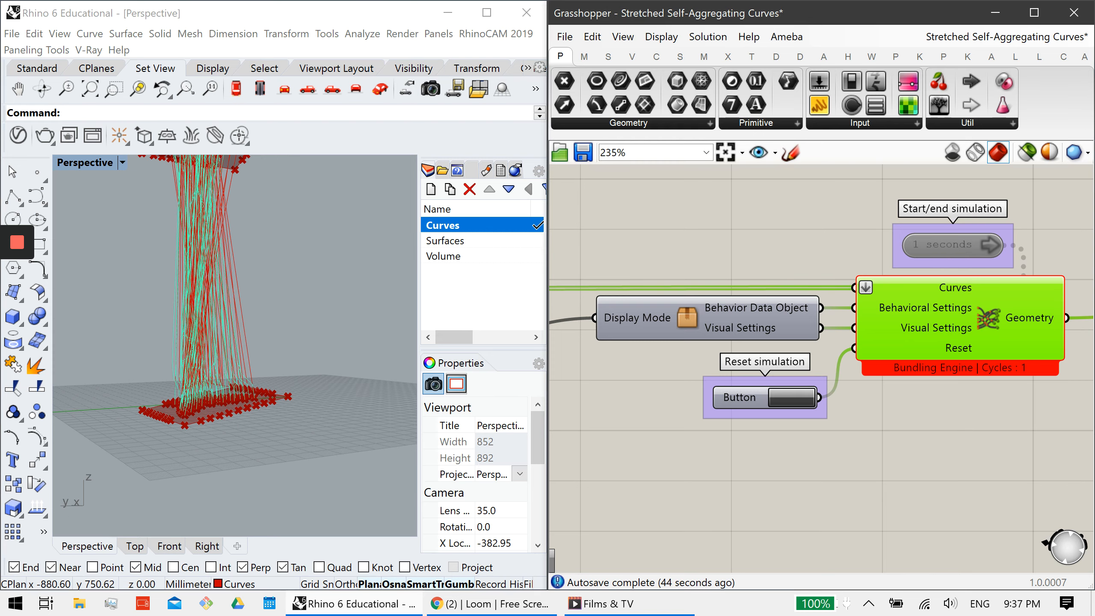
{"action": "right_click_drag", "start_coordinate": [274, 304], "coordinate": [268, 350]}
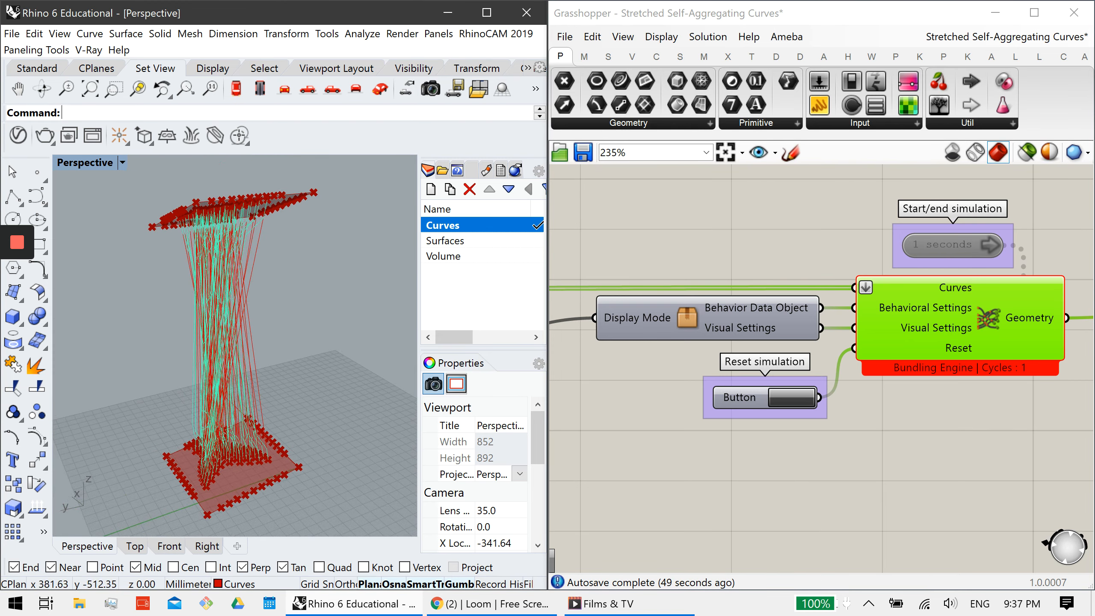
{"action": "left_click_drag", "start_coordinate": [942, 245], "coordinate": [899, 227]}
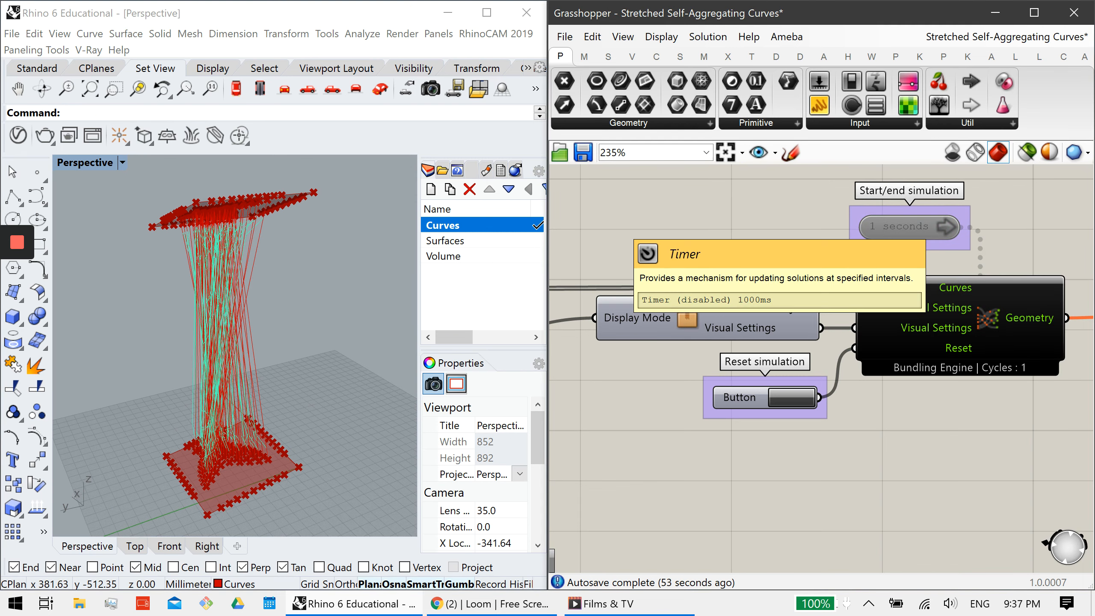
{"action": "left_click", "coordinate": [906, 226]}
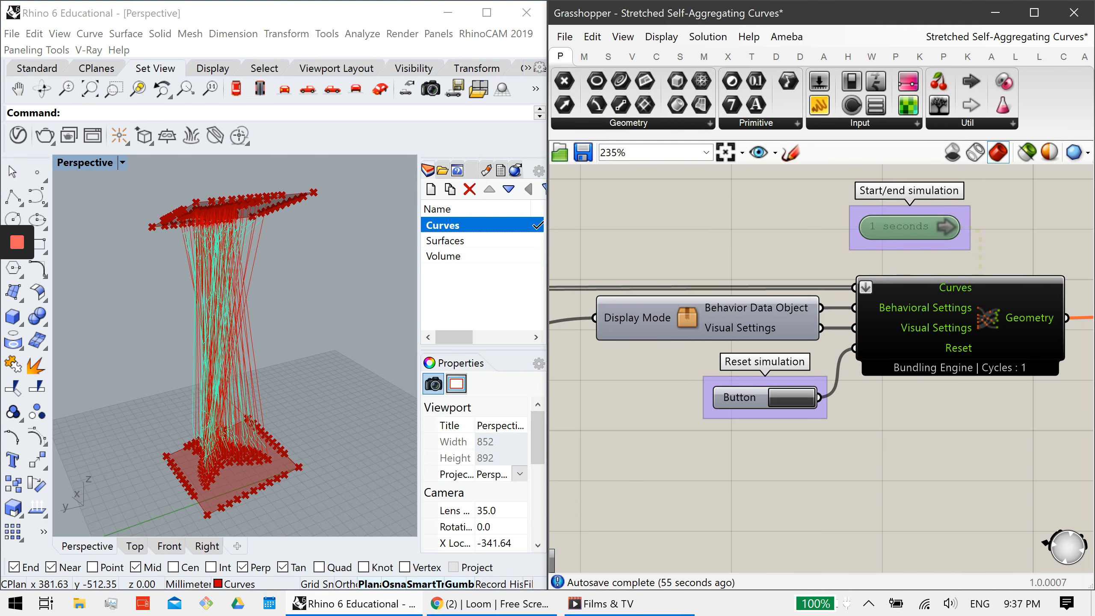
{"action": "double_click", "coordinate": [906, 226]}
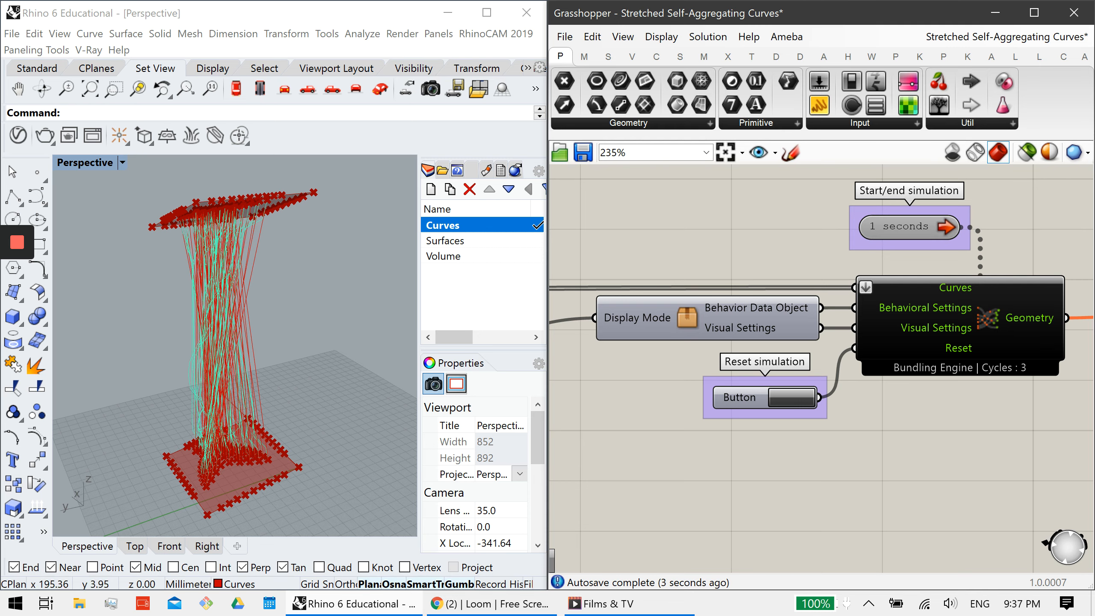
{"action": "right_click_drag", "start_coordinate": [194, 404], "coordinate": [215, 366]}
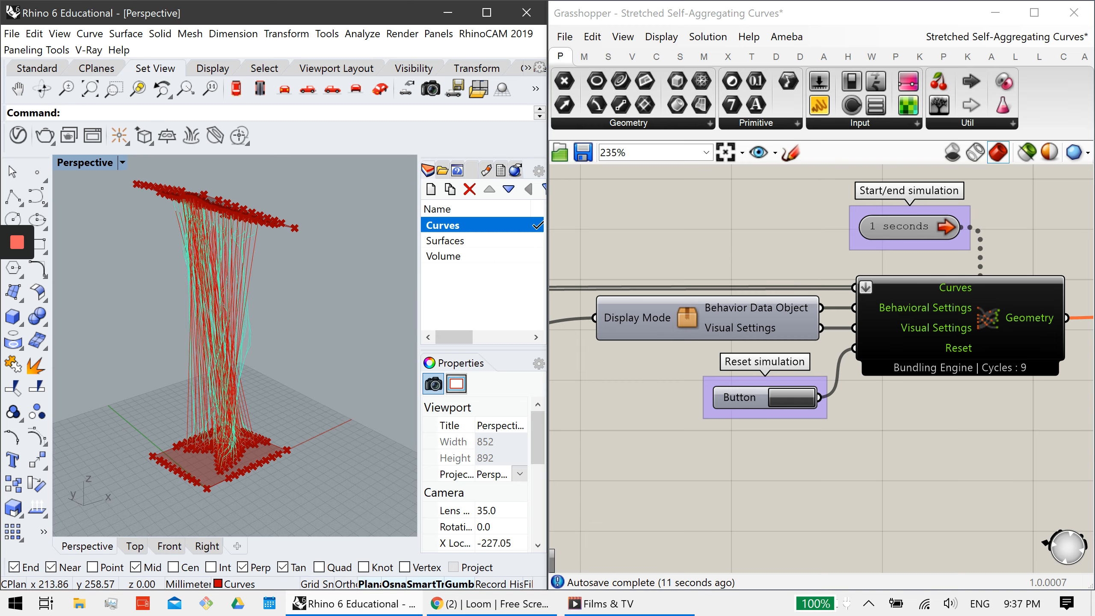
{"action": "right_click_drag", "start_coordinate": [215, 367], "coordinate": [125, 360]}
Review the plane rotation group with its Rotation in degrees slider and the links from its Rotate components to the clusters.
{"action": "scroll", "coordinate": [792, 369], "scroll_direction": "down", "scroll_amount": 3}
{"action": "right_click_drag", "start_coordinate": [791, 369], "coordinate": [985, 415]}
{"action": "right_click_drag", "start_coordinate": [798, 328], "coordinate": [778, 302]}
{"action": "scroll", "coordinate": [819, 366], "scroll_direction": "down", "scroll_amount": 5}
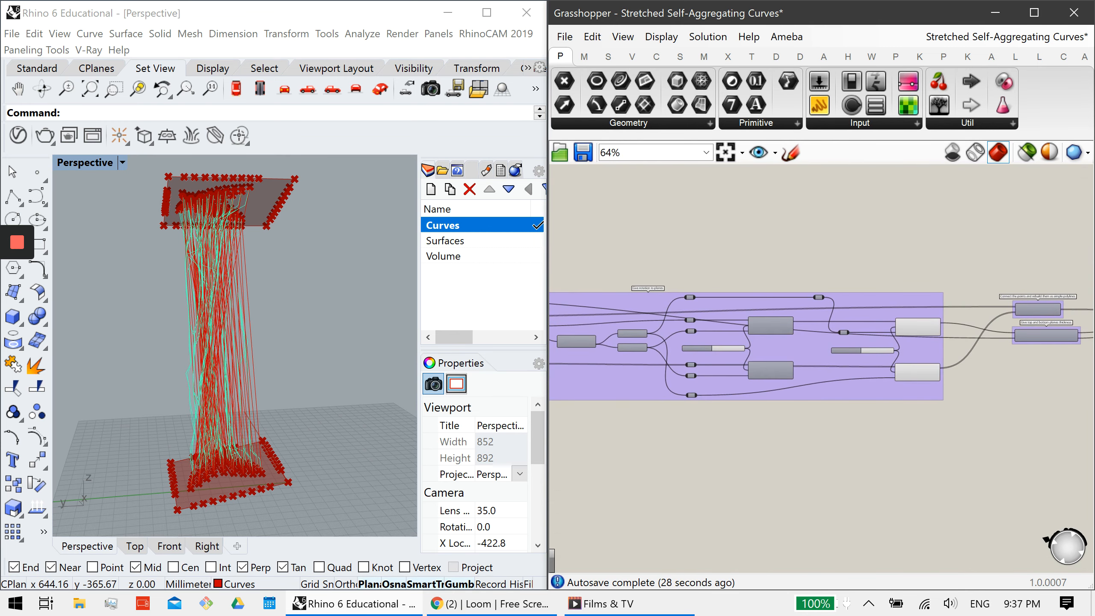
{"action": "scroll", "coordinate": [970, 347], "scroll_direction": "up", "scroll_amount": 3}
{"action": "scroll", "coordinate": [908, 353], "scroll_direction": "up", "scroll_amount": 3}
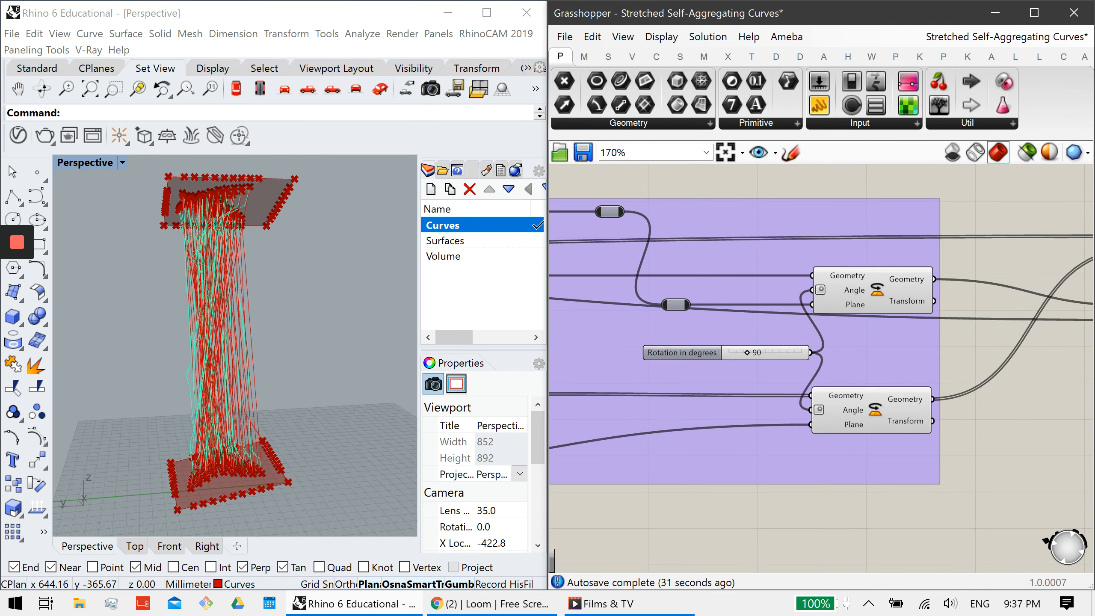
{"action": "left_click_drag", "start_coordinate": [915, 509], "coordinate": [962, 469]}
{"action": "scroll", "coordinate": [962, 468], "scroll_direction": "down", "scroll_amount": 3}
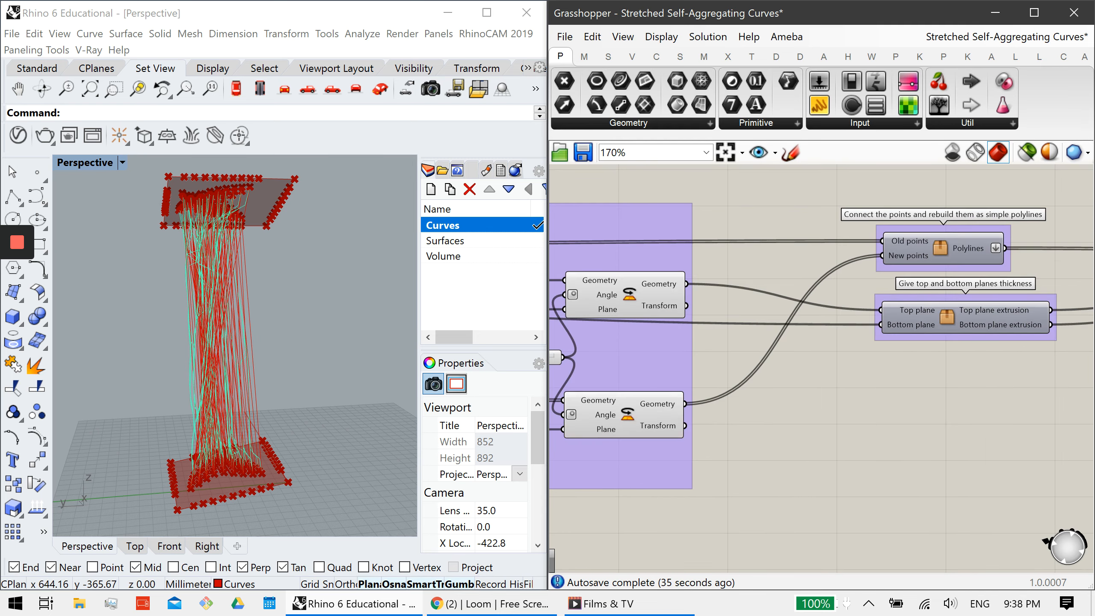
Stop the bundling simulation by disabling the timer attached to the Bundling Engine.
{"action": "mouse_move", "coordinate": [1035, 402]}
{"action": "right_mouse_down"}
{"action": "mouse_move", "coordinate": [828, 424]}
{"action": "mouse_move", "coordinate": [556, 509]}
{"action": "right_mouse_up"}
{"action": "right_click_drag", "start_coordinate": [992, 410], "coordinate": [729, 352]}
{"action": "scroll", "coordinate": [853, 344], "scroll_direction": "up", "scroll_amount": 4}
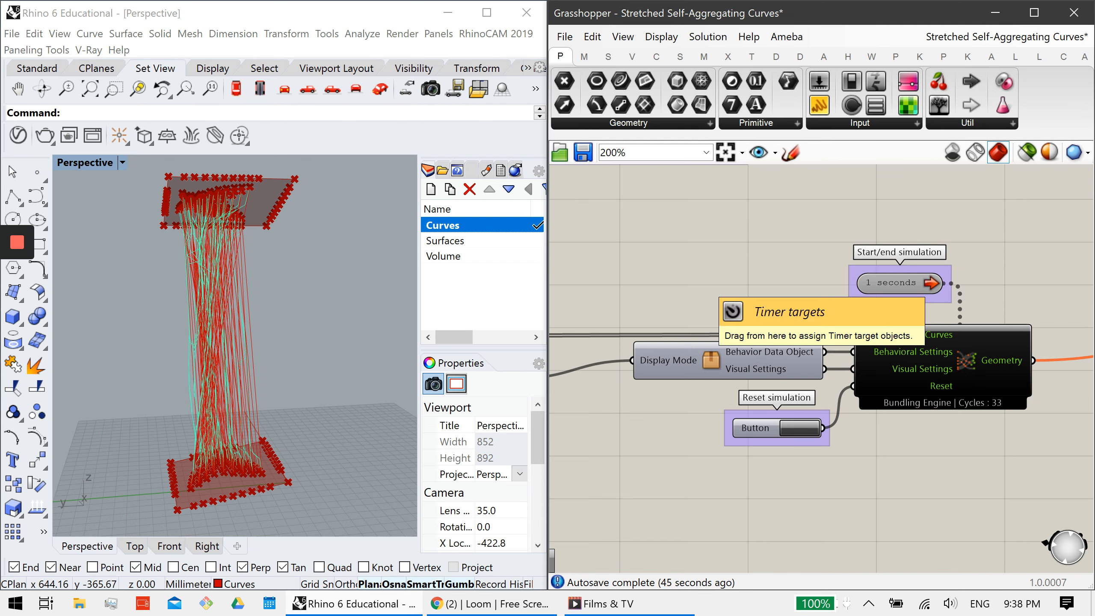
{"action": "double_click", "coordinate": [931, 284]}
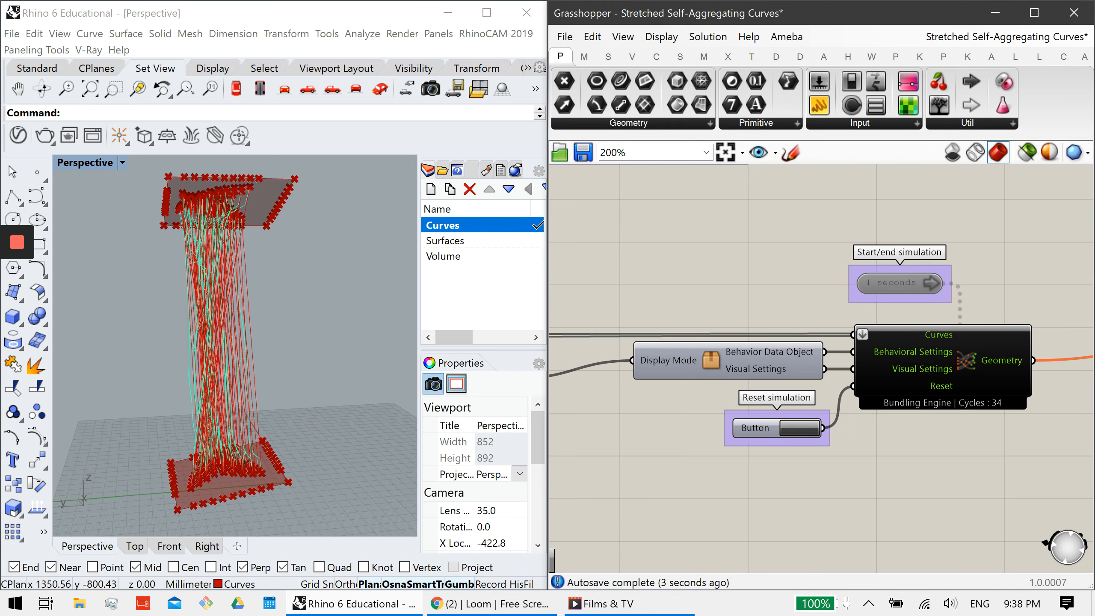
Switch the Display Mode value list feeding the settings cluster from Graphic to Geometry.
{"action": "scroll", "coordinate": [822, 369], "scroll_direction": "up", "scroll_amount": 2}
{"action": "right_click_drag", "start_coordinate": [776, 414], "coordinate": [1012, 411]}
{"action": "left_click", "coordinate": [719, 319]}
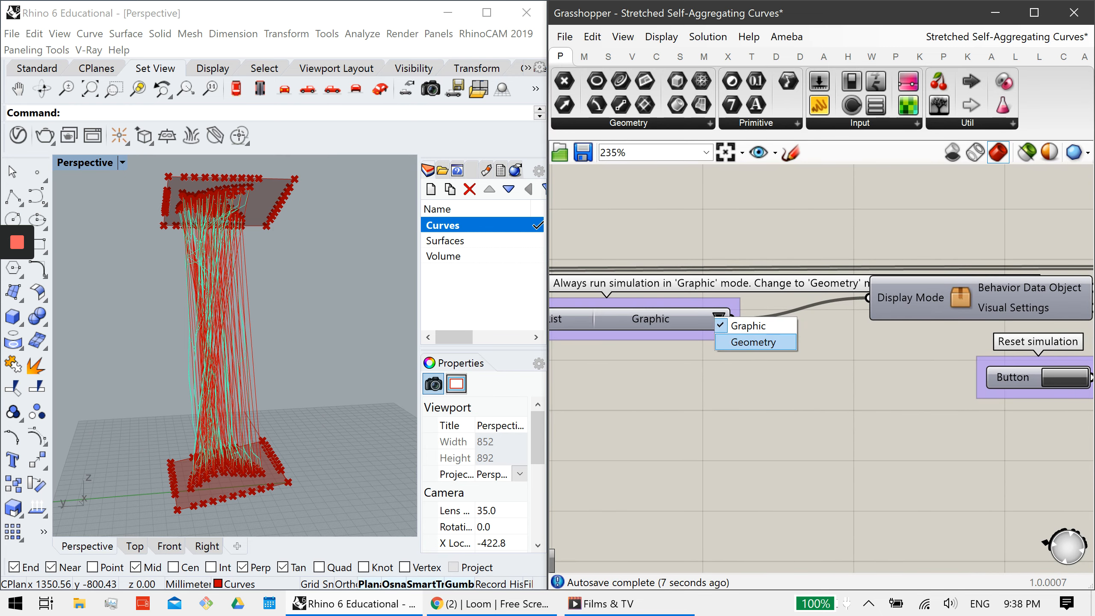
{"action": "scroll", "coordinate": [753, 342], "scroll_direction": "down", "scroll_amount": 5}
{"action": "right_click_drag", "start_coordinate": [753, 342], "coordinate": [572, 371]}
{"action": "right_click_drag", "start_coordinate": [939, 354], "coordinate": [986, 367]}
{"action": "scroll", "coordinate": [617, 348], "scroll_direction": "up", "scroll_amount": 1}
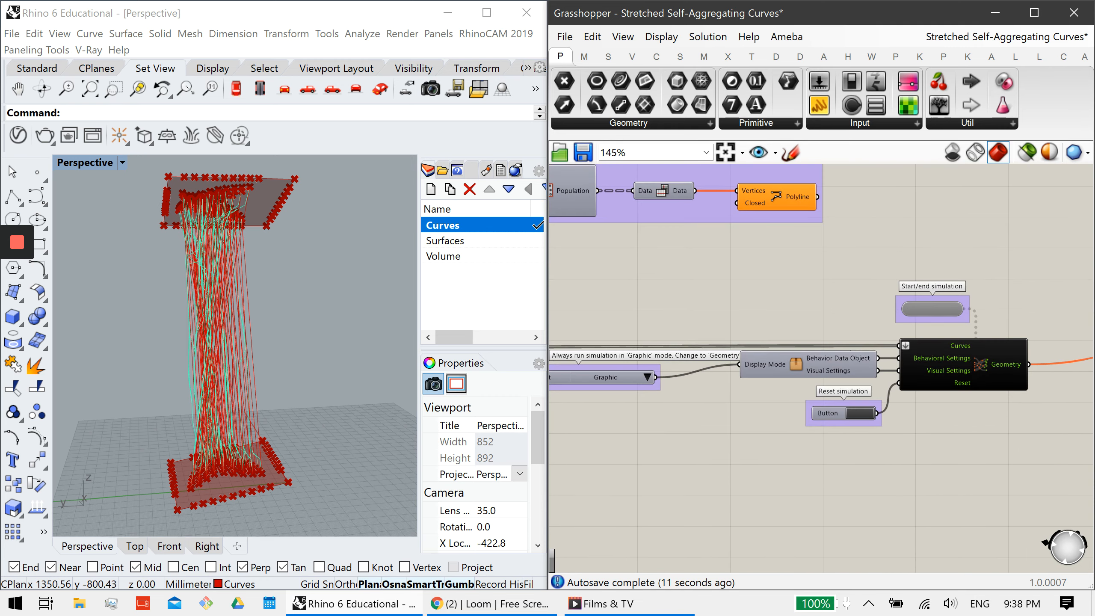
{"action": "left_click", "coordinate": [647, 377]}
{"action": "left_click", "coordinate": [680, 386]}
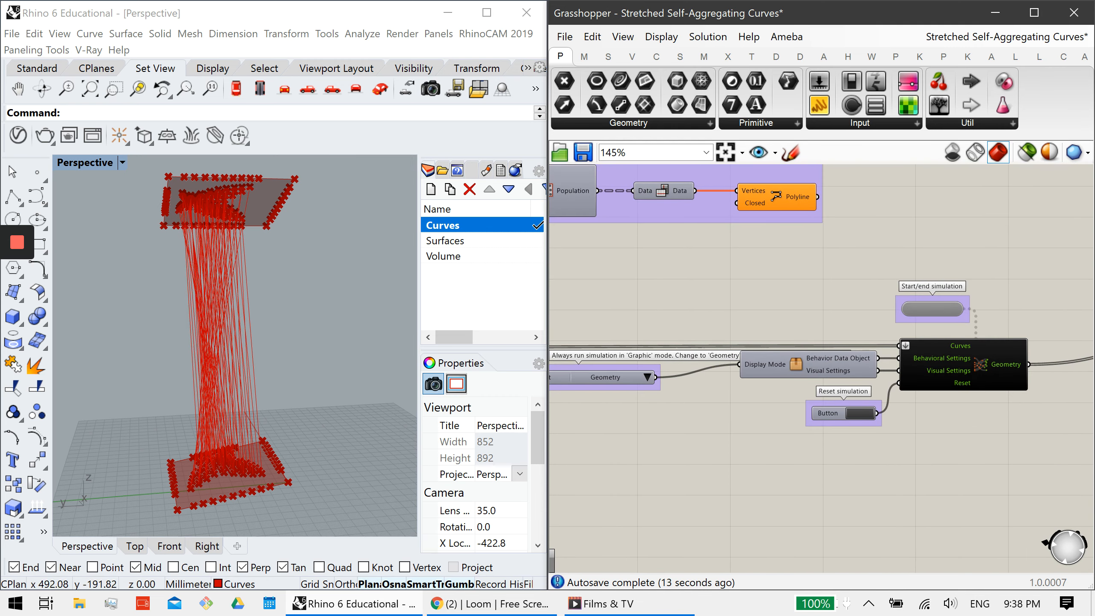
{"action": "right_click_drag", "start_coordinate": [332, 332], "coordinate": [284, 337]}
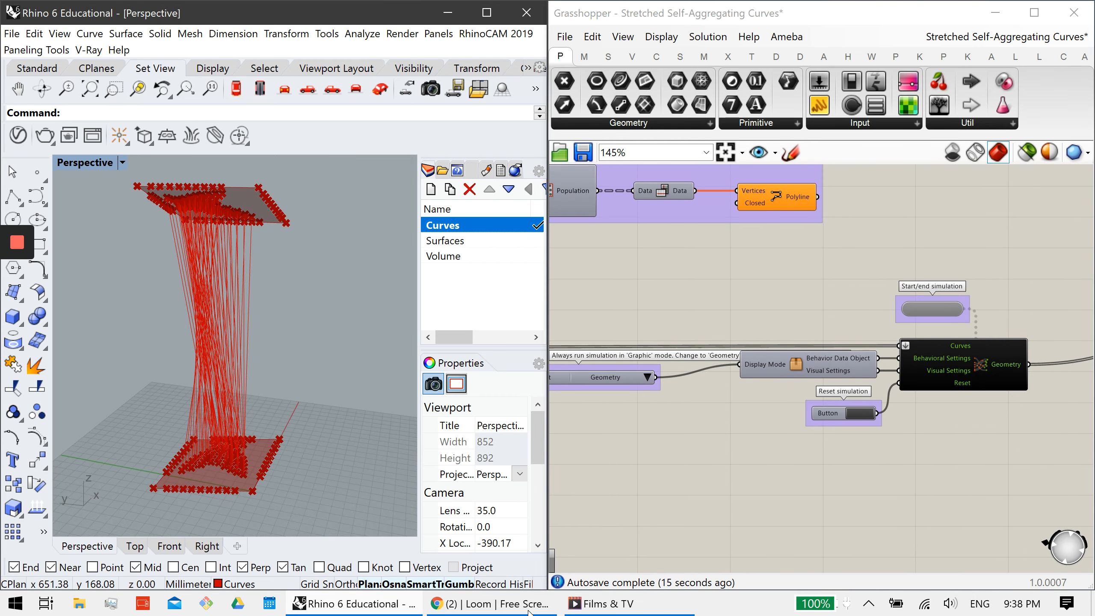
Hide the 81 baked connecting curves in the Perspective viewport.
{"action": "left_click_drag", "start_coordinate": [264, 303], "coordinate": [111, 284]}
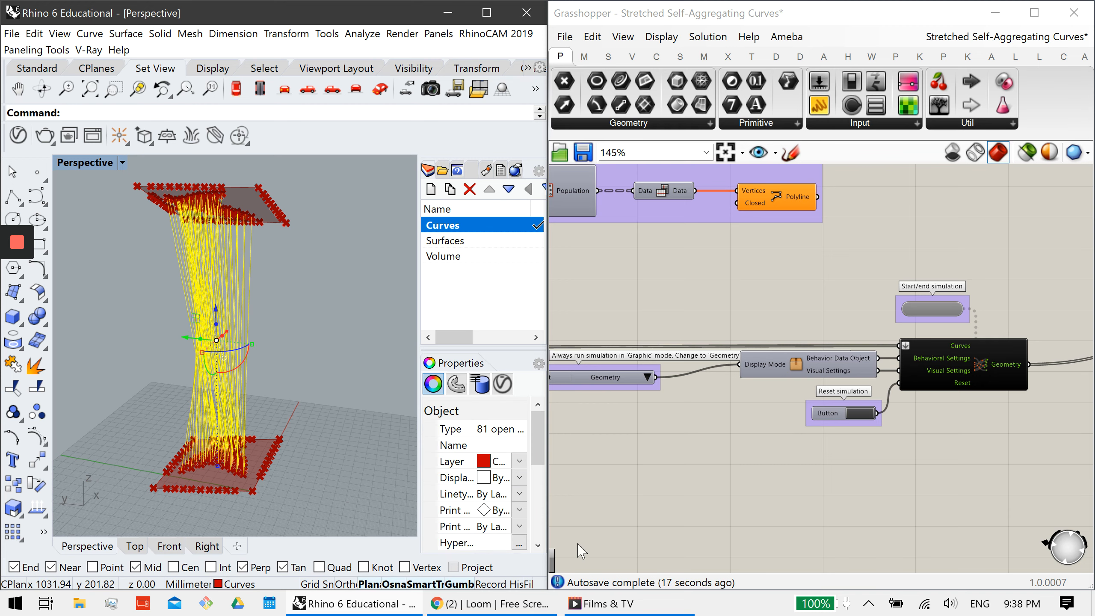
{"action": "key", "text": "ctrl+h"}
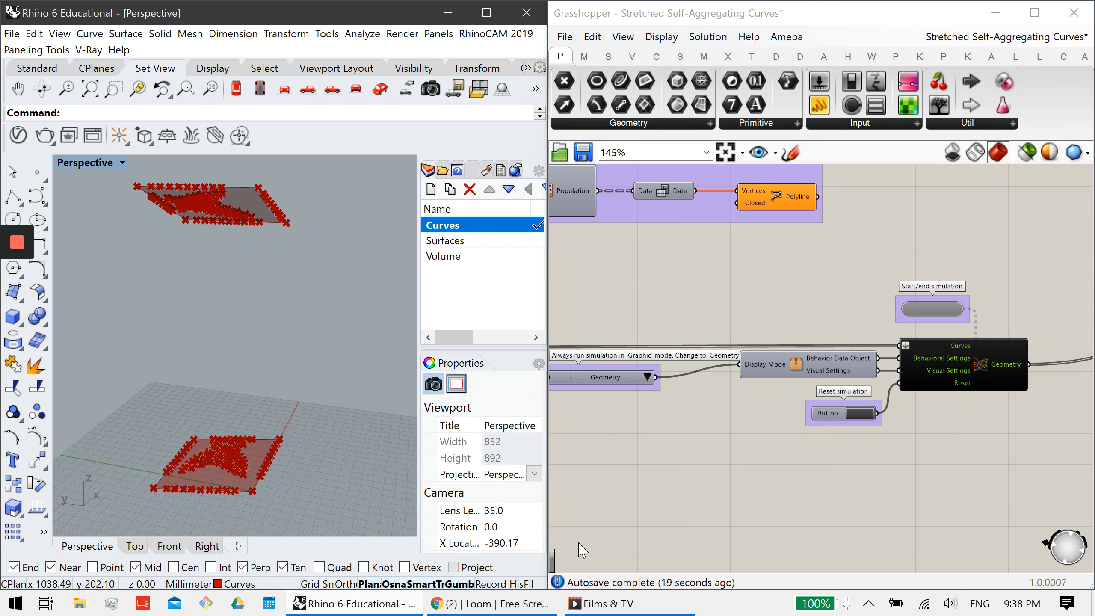
Turn off the preview of the lower Rotate component, which rotates the points, in the Rotation in degrees group.
{"action": "right_click_drag", "start_coordinate": [908, 468], "coordinate": [731, 469]}
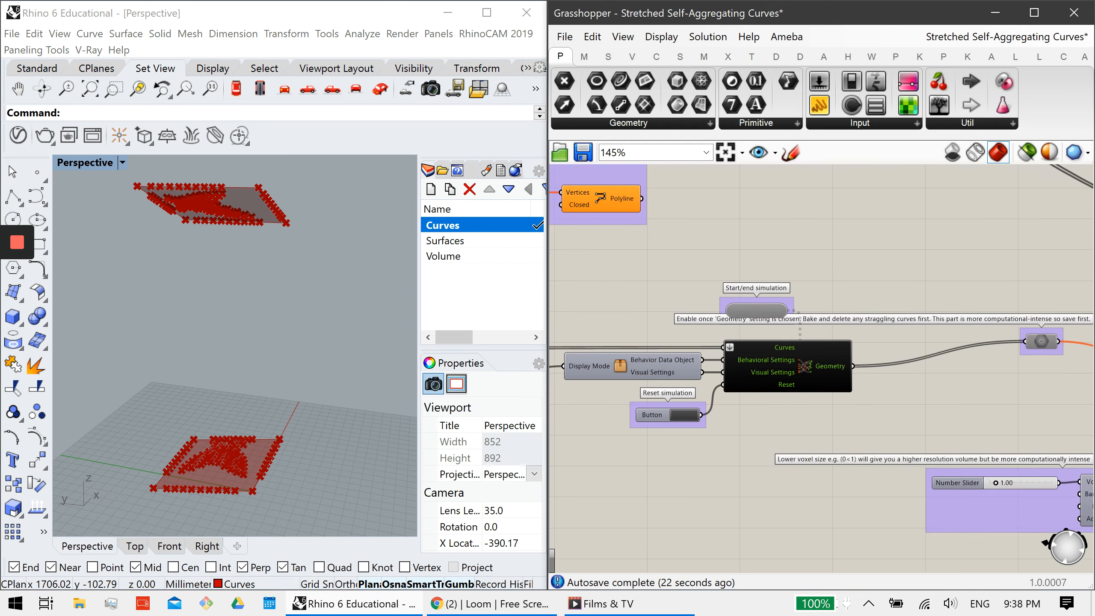
{"action": "right_click_drag", "start_coordinate": [707, 356], "coordinate": [932, 346]}
{"action": "scroll", "coordinate": [720, 346], "scroll_direction": "down", "scroll_amount": 4}
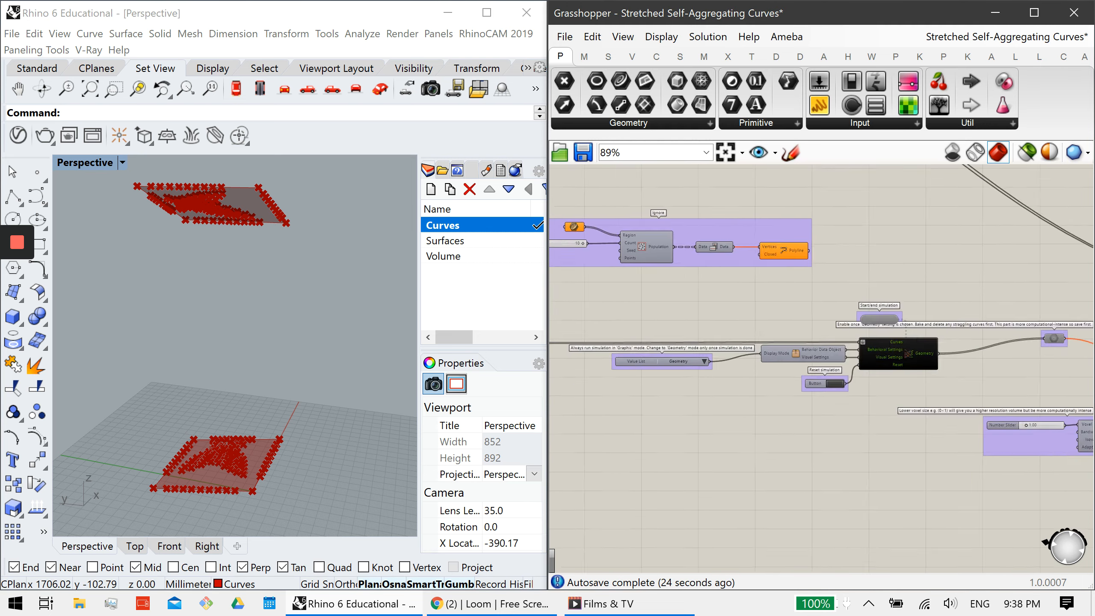
{"action": "right_click_drag", "start_coordinate": [672, 347], "coordinate": [1072, 336]}
{"action": "scroll", "coordinate": [607, 336], "scroll_direction": "up", "scroll_amount": 4}
{"action": "right_click_drag", "start_coordinate": [582, 358], "coordinate": [841, 346]}
{"action": "scroll", "coordinate": [841, 345], "scroll_direction": "down", "scroll_amount": 2}
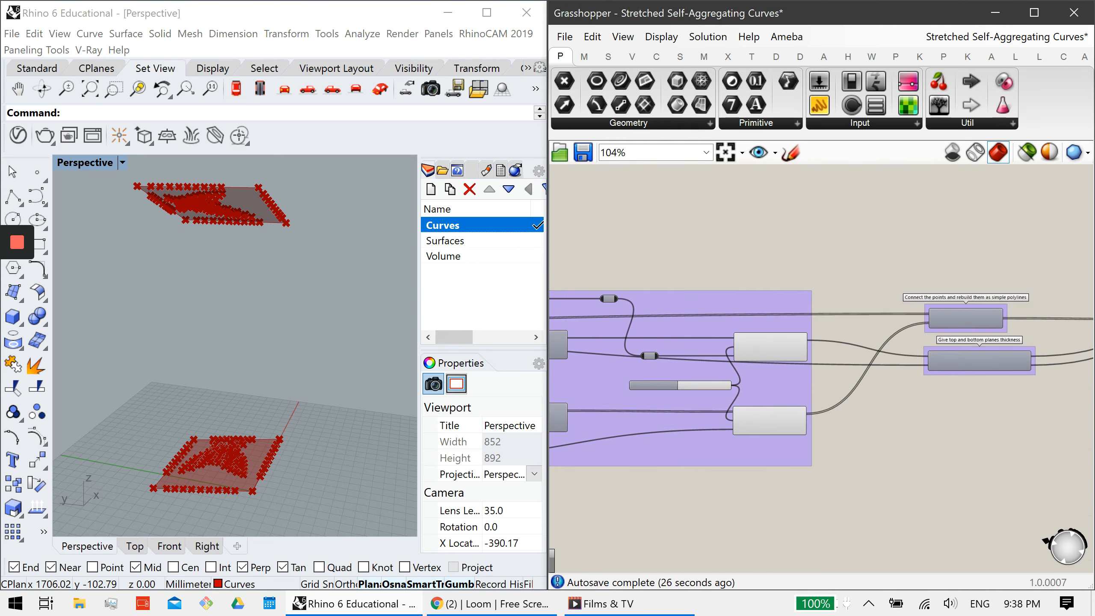
{"action": "right_click_drag", "start_coordinate": [710, 410], "coordinate": [714, 410]}
{"action": "scroll", "coordinate": [715, 410], "scroll_direction": "up", "scroll_amount": 3}
{"action": "left_click", "coordinate": [838, 424]}
{"action": "middle_click", "coordinate": [839, 425]}
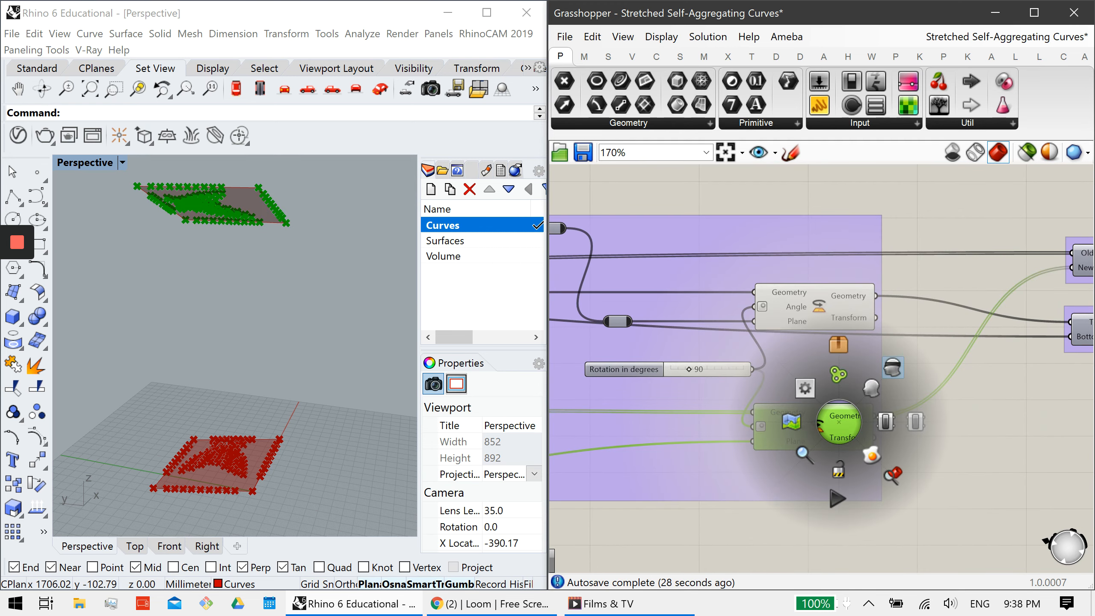
{"action": "left_click", "coordinate": [892, 372]}
{"action": "scroll", "coordinate": [750, 418], "scroll_direction": "down", "scroll_amount": 5}
{"action": "scroll", "coordinate": [711, 406], "scroll_direction": "down", "scroll_amount": 1}
{"action": "right_click_drag", "start_coordinate": [673, 396], "coordinate": [927, 392]}
{"action": "scroll", "coordinate": [927, 391], "scroll_direction": "down", "scroll_amount": 6}
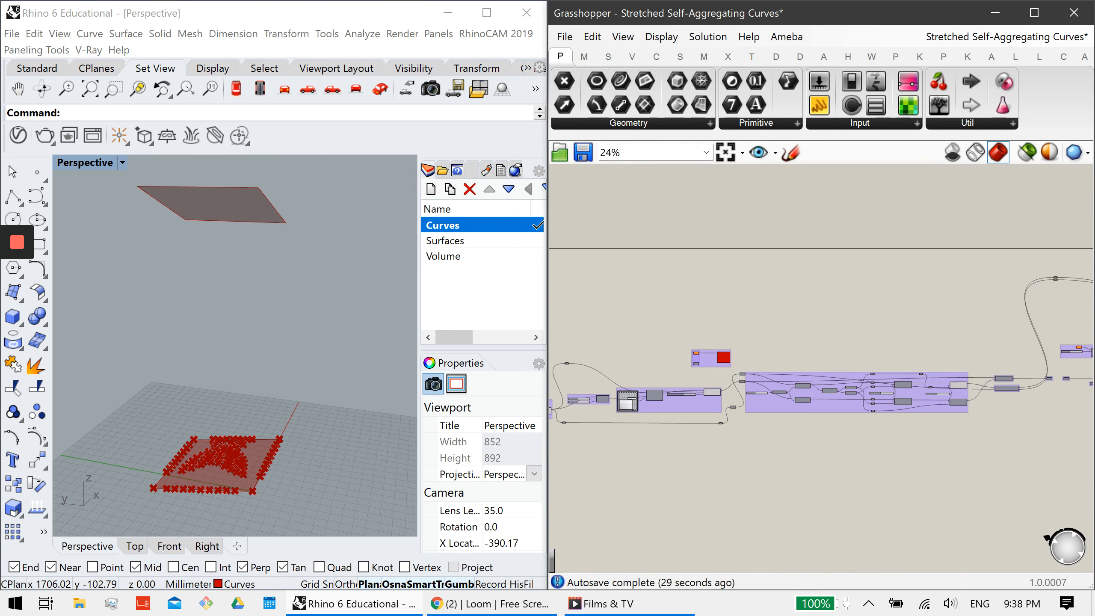
{"action": "right_click_drag", "start_coordinate": [778, 394], "coordinate": [927, 400]}
{"action": "scroll", "coordinate": [927, 399], "scroll_direction": "up", "scroll_amount": 5}
{"action": "scroll", "coordinate": [927, 399], "scroll_direction": "down", "scroll_amount": 1}
{"action": "right_click_drag", "start_coordinate": [728, 410], "coordinate": [928, 399]}
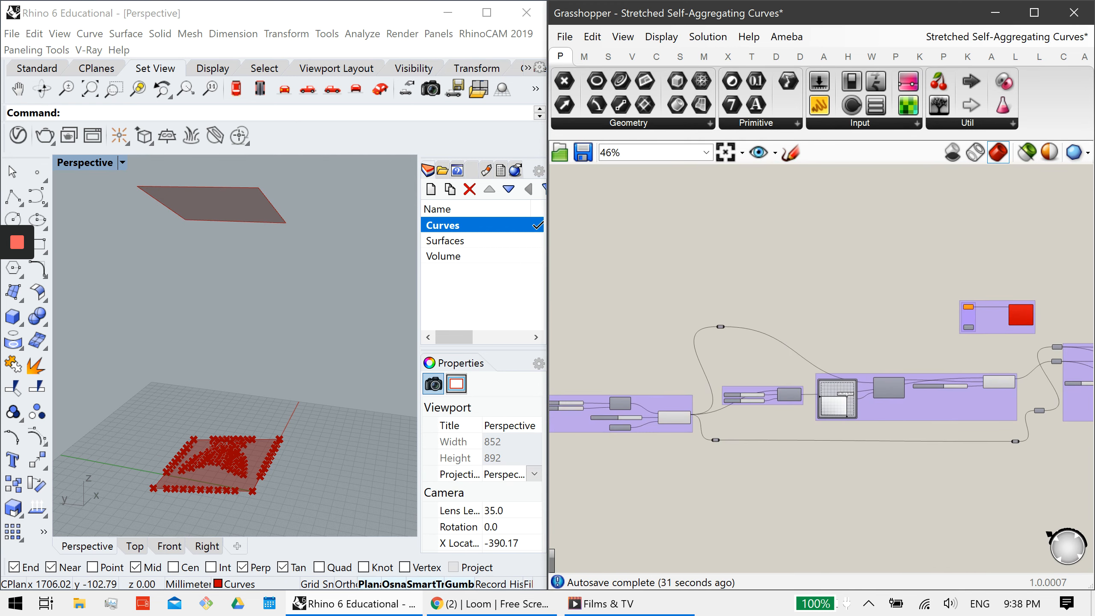
{"action": "scroll", "coordinate": [687, 429], "scroll_direction": "up", "scroll_amount": 3}
{"action": "left_click", "coordinate": [671, 403]}
{"action": "middle_click", "coordinate": [672, 371]}
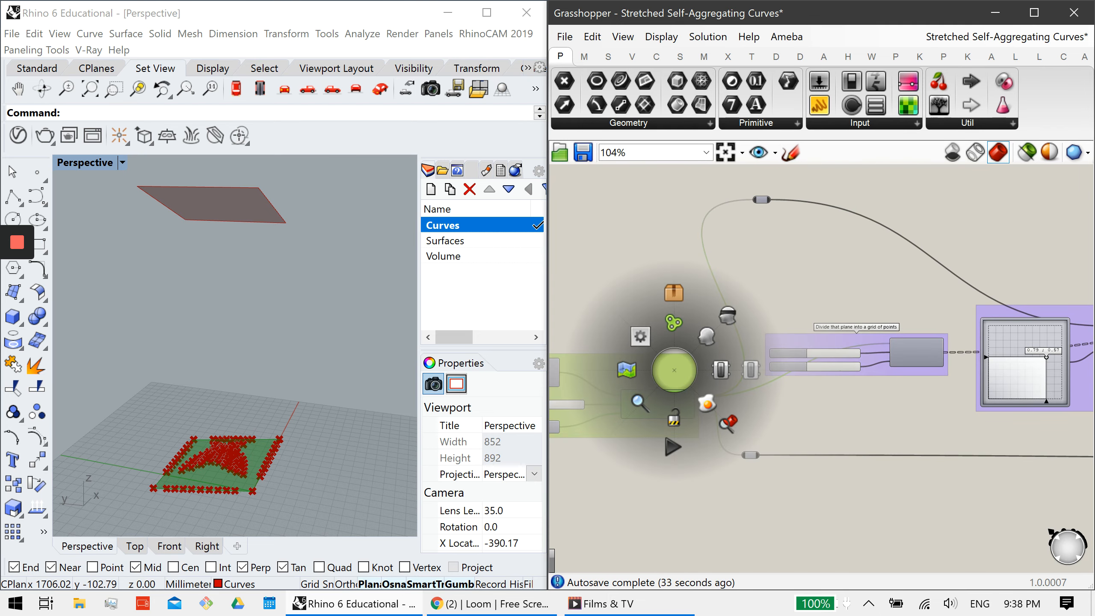
{"action": "left_click", "coordinate": [819, 414]}
Turn off the preview of the point attractor component fed by the Attraction/replusion strength slider.
{"action": "right_click_drag", "start_coordinate": [845, 402], "coordinate": [669, 413]}
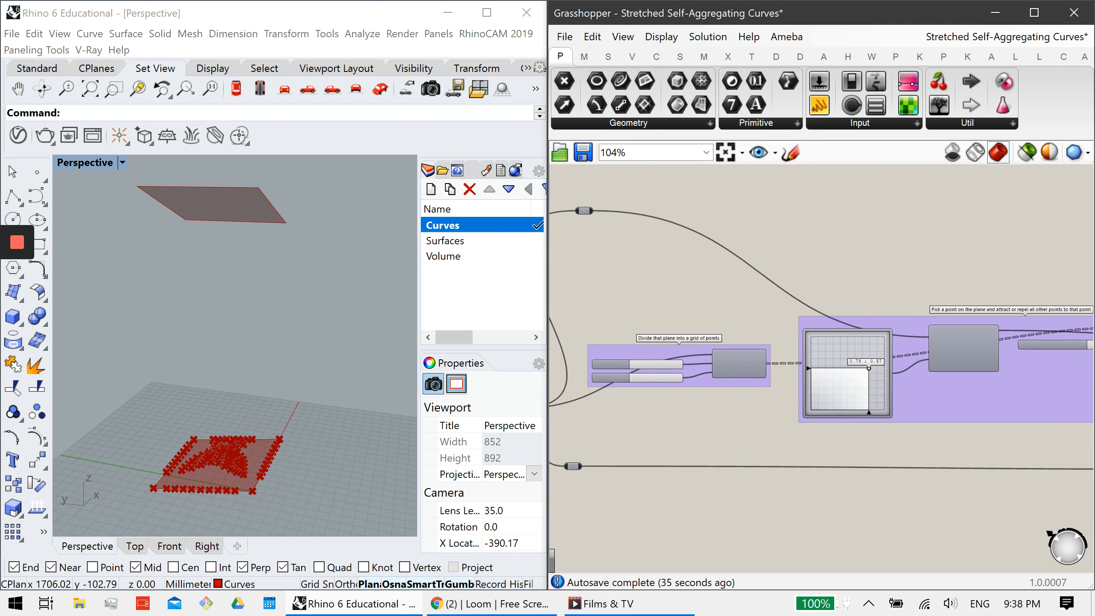
{"action": "right_click_drag", "start_coordinate": [1044, 315], "coordinate": [652, 345]}
{"action": "scroll", "coordinate": [652, 345], "scroll_direction": "up", "scroll_amount": 3}
{"action": "left_click", "coordinate": [953, 374]}
{"action": "middle_click", "coordinate": [954, 375]}
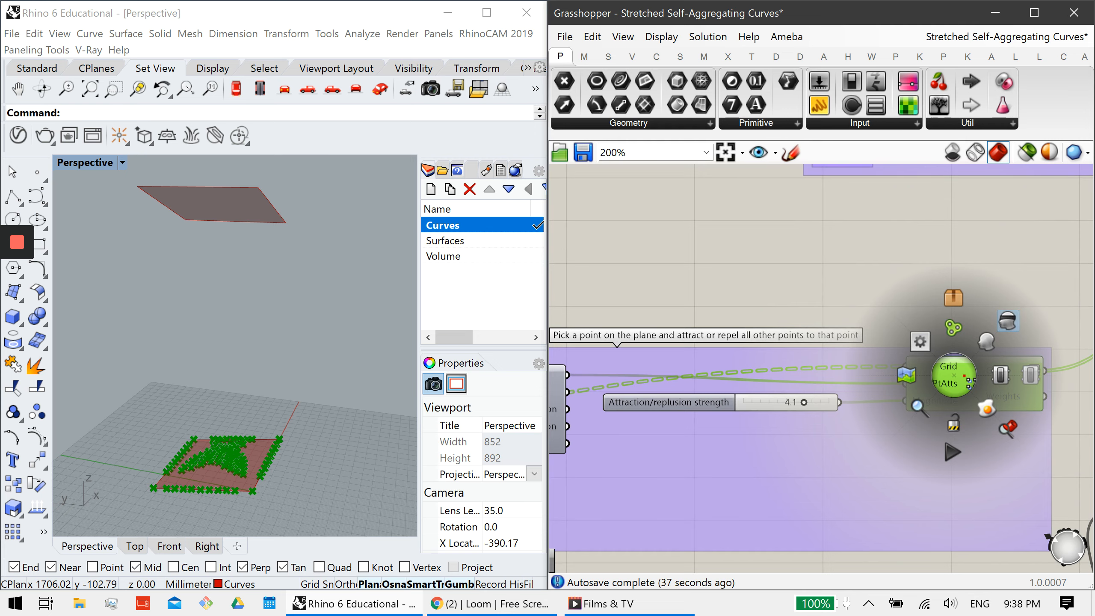
{"action": "left_click", "coordinate": [1008, 321]}
{"action": "right_click_drag", "start_coordinate": [254, 383], "coordinate": [218, 385]}
Review the polyline rebuilding and plane thickness clusters and follow their outputs to the volume-giving part of the definition.
{"action": "scroll", "coordinate": [815, 361], "scroll_direction": "down", "scroll_amount": 4}
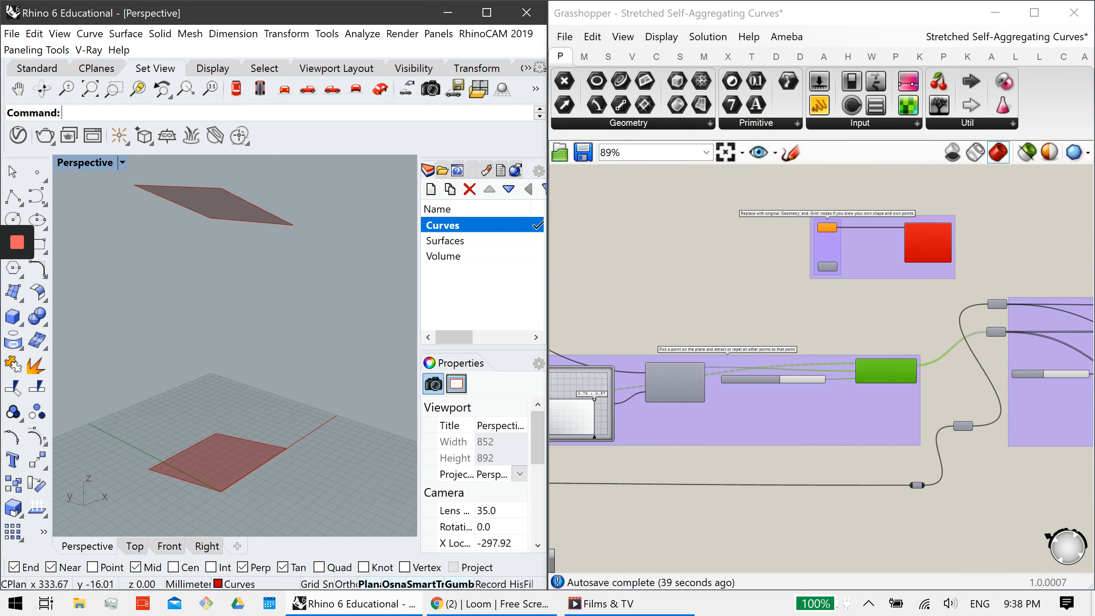
{"action": "right_click_drag", "start_coordinate": [1042, 350], "coordinate": [899, 371]}
{"action": "scroll", "coordinate": [900, 371], "scroll_direction": "down", "scroll_amount": 3}
{"action": "right_click_drag", "start_coordinate": [1052, 368], "coordinate": [785, 371]}
{"action": "scroll", "coordinate": [785, 371], "scroll_direction": "up", "scroll_amount": 4}
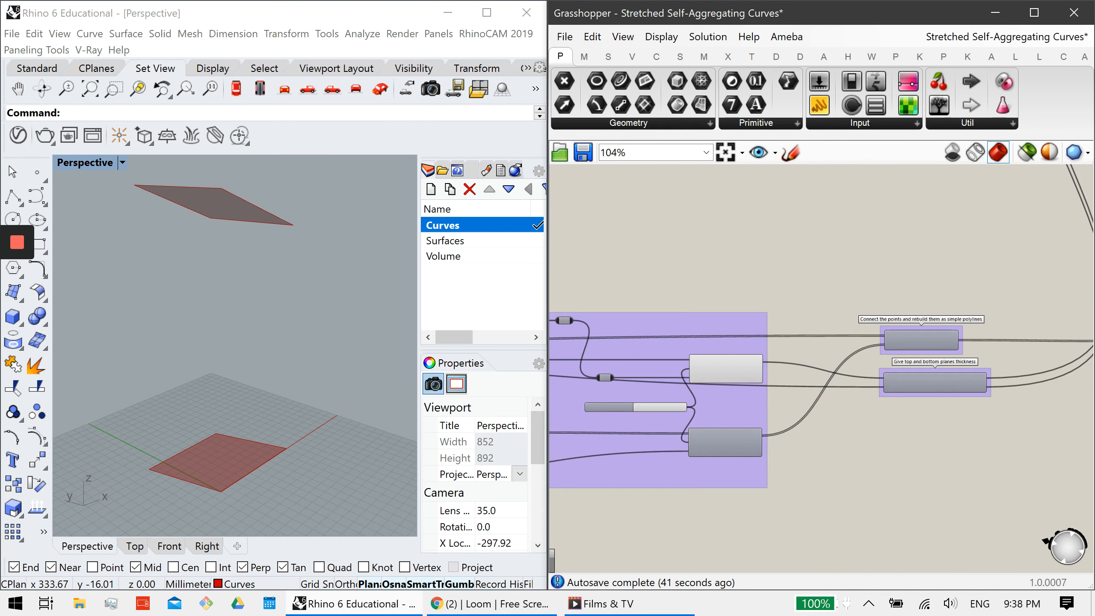
{"action": "scroll", "coordinate": [709, 378], "scroll_direction": "up", "scroll_amount": 3}
{"action": "right_click_drag", "start_coordinate": [1005, 382], "coordinate": [740, 370]}
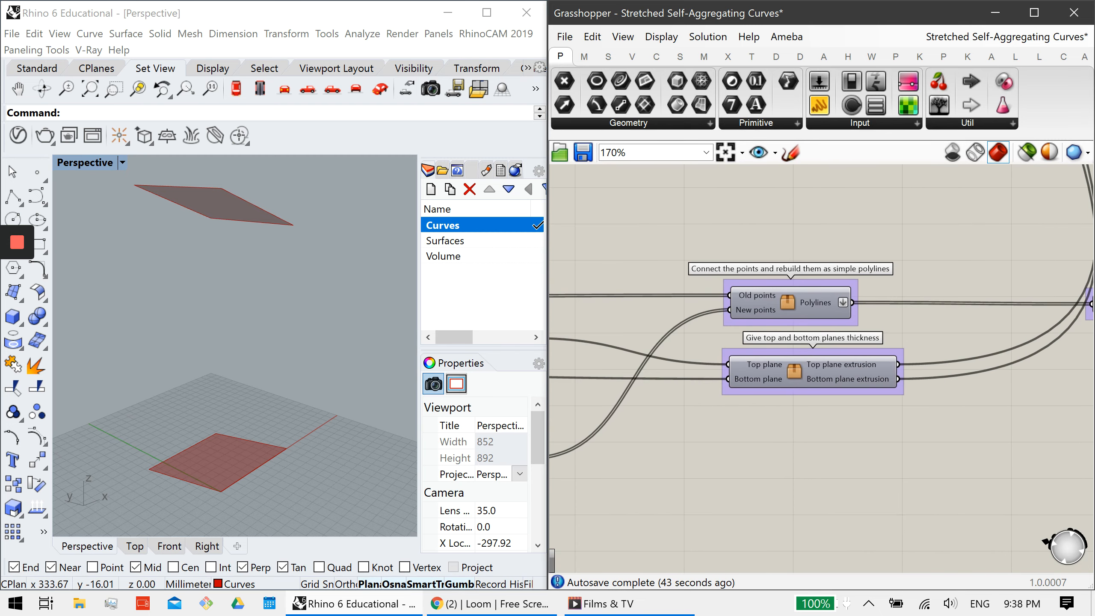
{"action": "scroll", "coordinate": [919, 339], "scroll_direction": "down", "scroll_amount": 1}
{"action": "right_click_drag", "start_coordinate": [1027, 345], "coordinate": [697, 368]}
{"action": "scroll", "coordinate": [673, 354], "scroll_direction": "down", "scroll_amount": 2}
{"action": "right_click_drag", "start_coordinate": [1078, 379], "coordinate": [761, 394]}
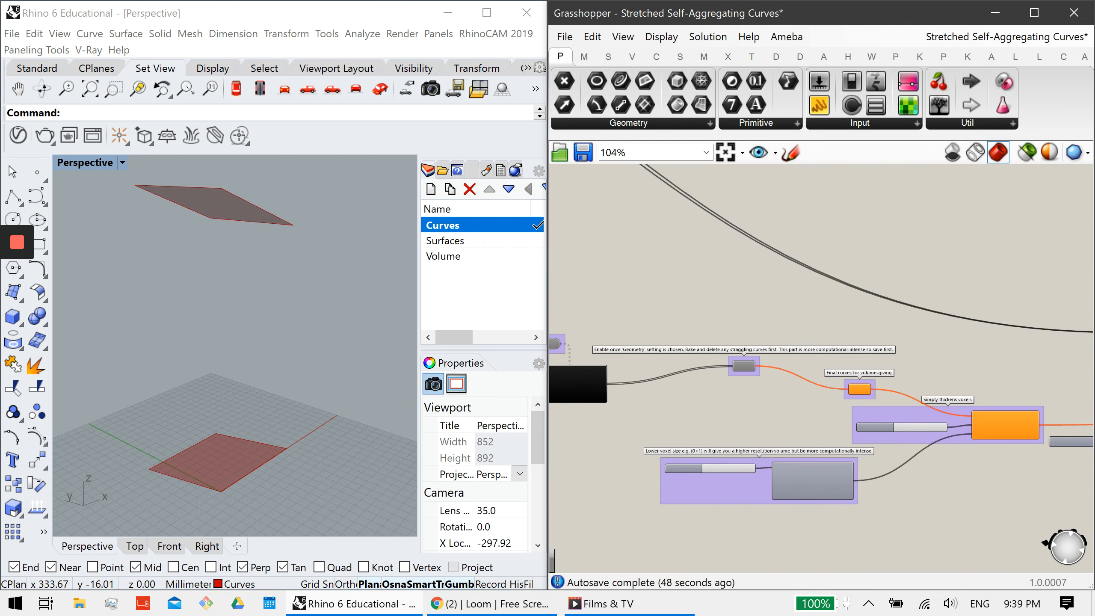
Enable the Geometry container fed by the Bundling Engine and turn on its preview.
{"action": "scroll", "coordinate": [762, 395], "scroll_direction": "up", "scroll_amount": 4}
{"action": "left_click_drag", "start_coordinate": [720, 340], "coordinate": [698, 380]}
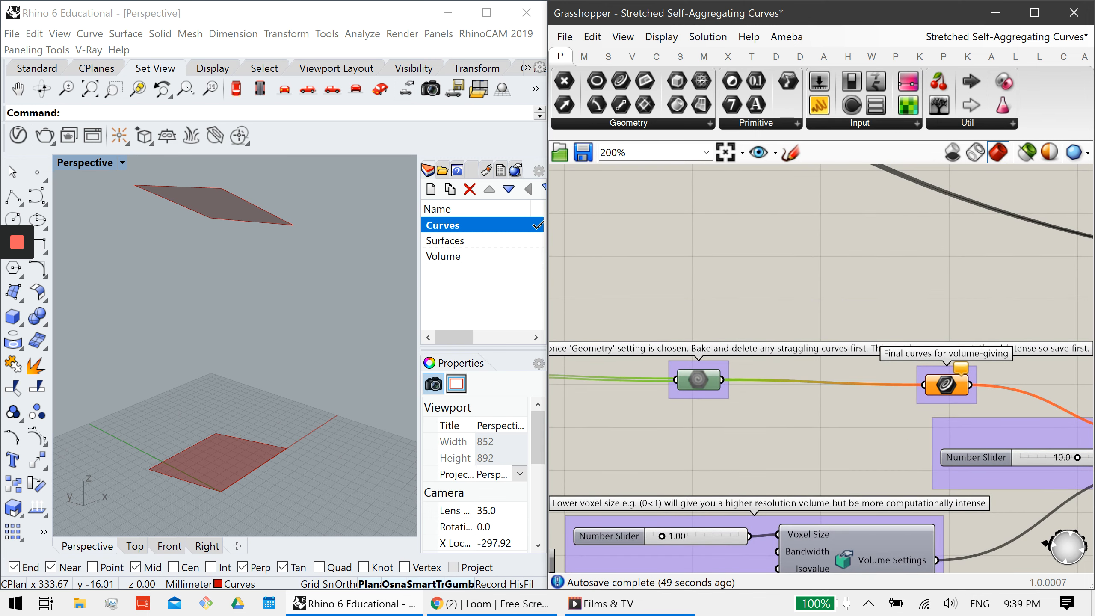
{"action": "right_click_drag", "start_coordinate": [698, 380], "coordinate": [899, 371]}
{"action": "left_click_drag", "start_coordinate": [898, 371], "coordinate": [895, 369]}
{"action": "right_click_drag", "start_coordinate": [896, 369], "coordinate": [859, 360]}
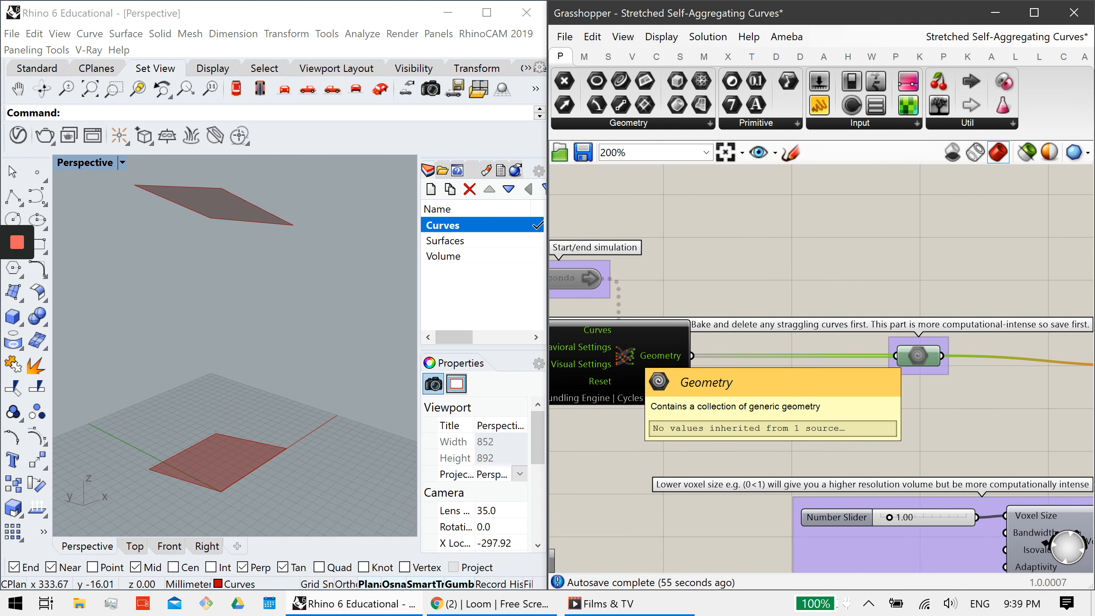
{"action": "middle_click", "coordinate": [910, 354]}
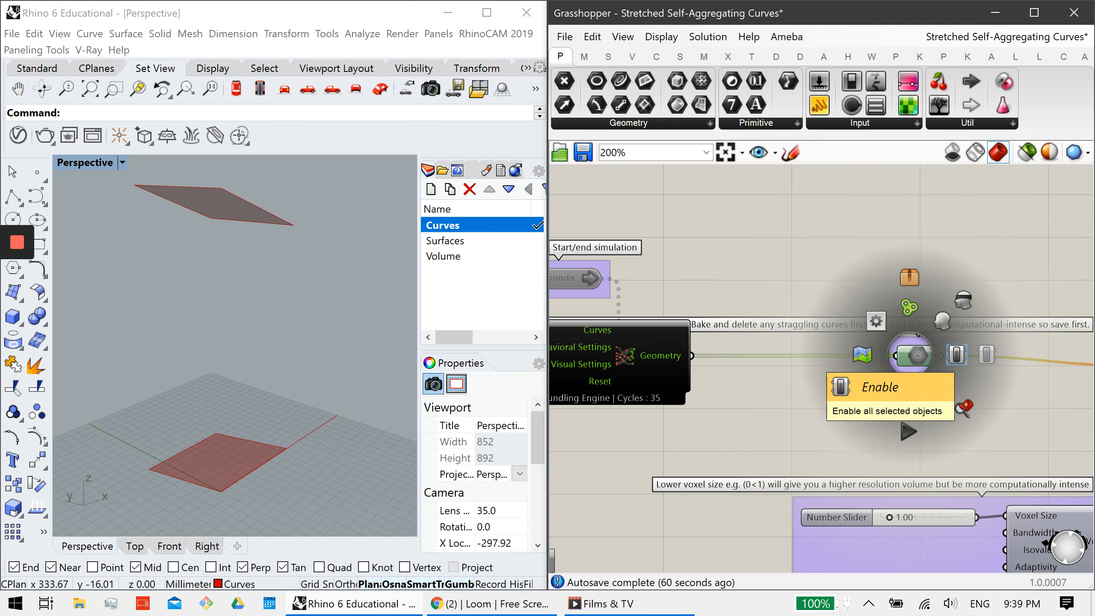
{"action": "left_click", "coordinate": [957, 355]}
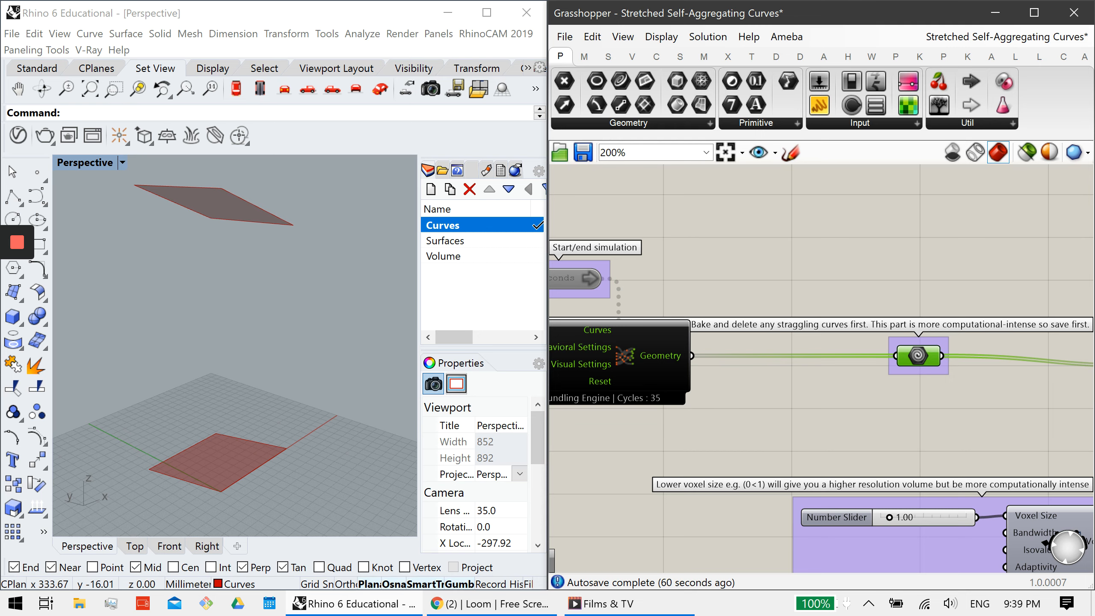
{"action": "middle_click", "coordinate": [910, 355]}
{"action": "left_click", "coordinate": [944, 322]}
Examine the bundled curves between the two planes up close and from several angles in the Perspective viewport.
{"action": "right_click_drag", "start_coordinate": [284, 341], "coordinate": [207, 351]}
{"action": "scroll", "coordinate": [224, 358], "scroll_direction": "up", "scroll_amount": 4}
{"action": "right_click_drag", "start_coordinate": [181, 414], "coordinate": [298, 354]}
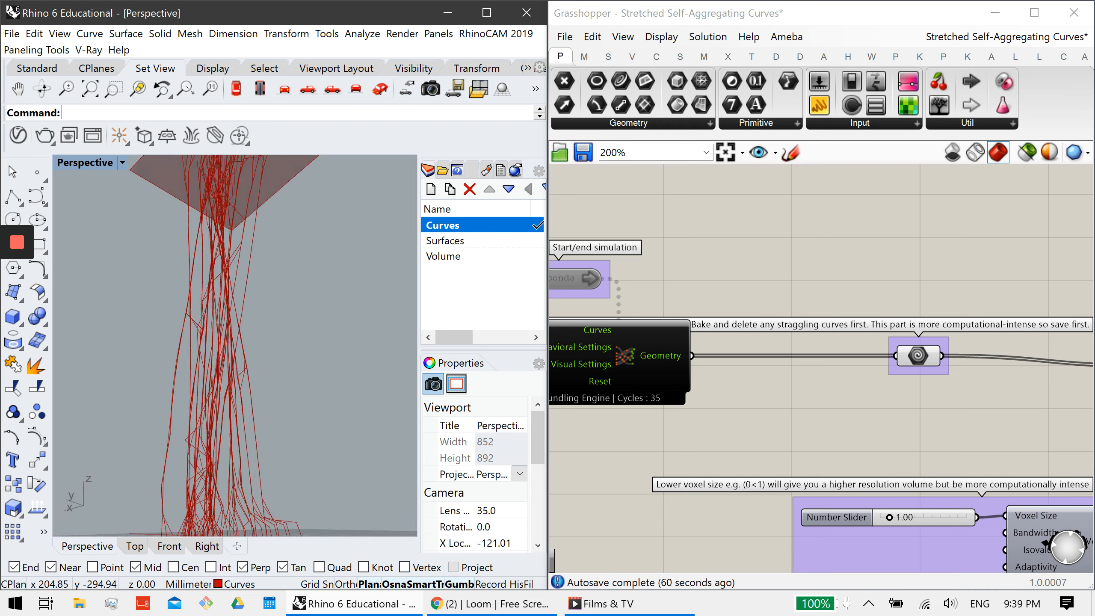
{"action": "scroll", "coordinate": [241, 346], "scroll_direction": "down", "scroll_amount": 4}
{"action": "right_click_drag", "start_coordinate": [194, 337], "coordinate": [289, 393]}
{"action": "right_click_drag", "start_coordinate": [224, 371], "coordinate": [319, 384]}
{"action": "right_click_drag", "start_coordinate": [95, 358], "coordinate": [241, 342]}
{"action": "scroll", "coordinate": [239, 332], "scroll_direction": "up", "scroll_amount": 4}
{"action": "scroll", "coordinate": [224, 328], "scroll_direction": "down", "scroll_amount": 4}
{"action": "scroll", "coordinate": [928, 335], "scroll_direction": "down", "scroll_amount": 3}
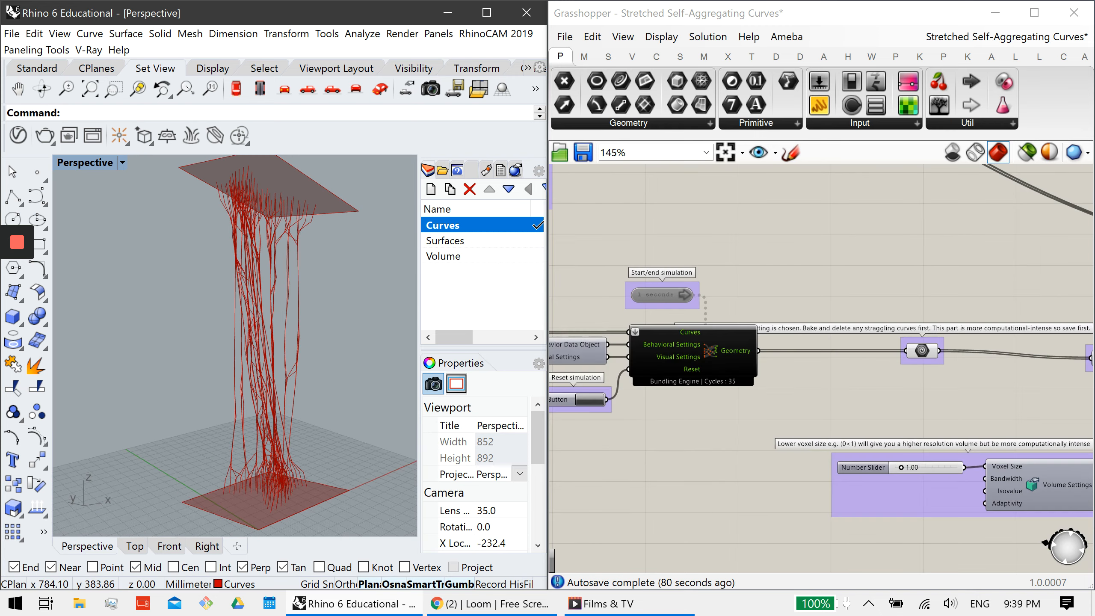
Move the Curve container labelled "Final curves for volume-giving" level with the Geometry container that feeds it.
{"action": "right_click_drag", "start_coordinate": [927, 336], "coordinate": [747, 345]}
{"action": "scroll", "coordinate": [909, 364], "scroll_direction": "up", "scroll_amount": 3}
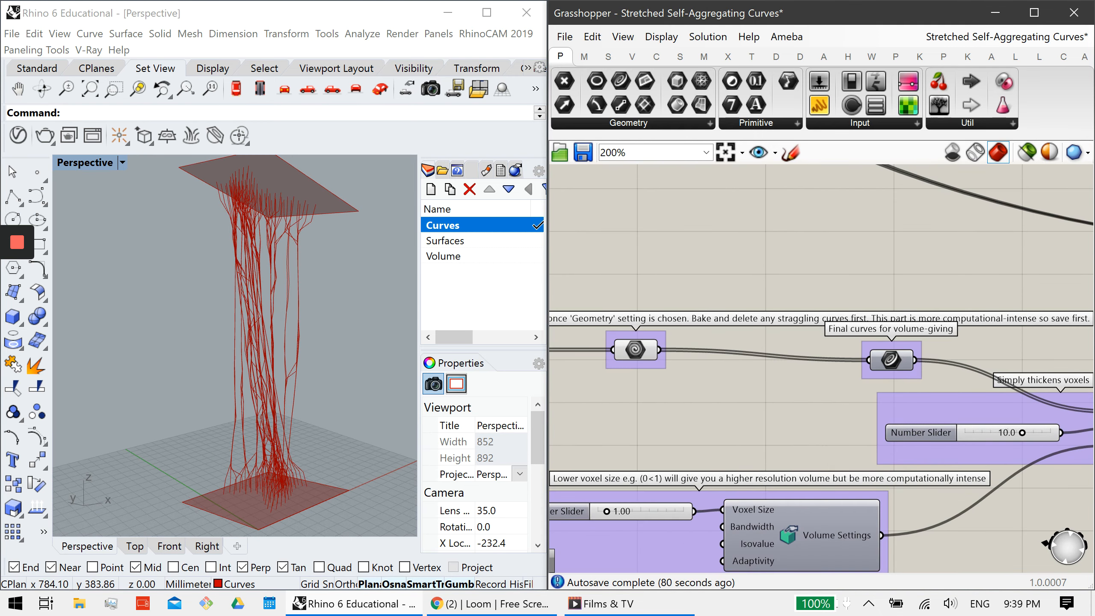
{"action": "left_click", "coordinate": [891, 360]}
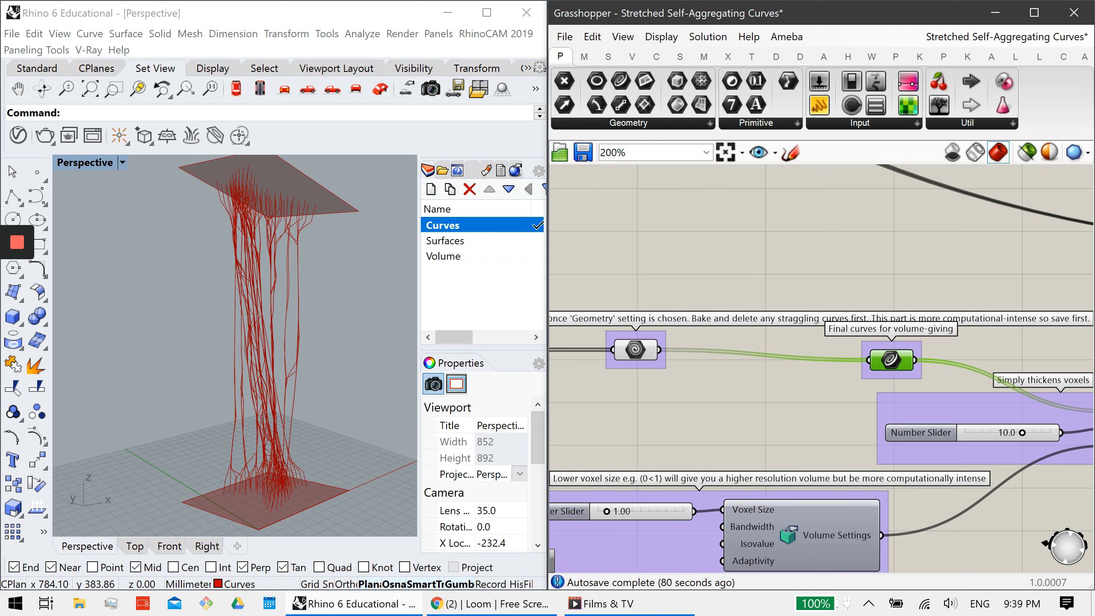
{"action": "left_click_drag", "start_coordinate": [891, 360], "coordinate": [891, 353]}
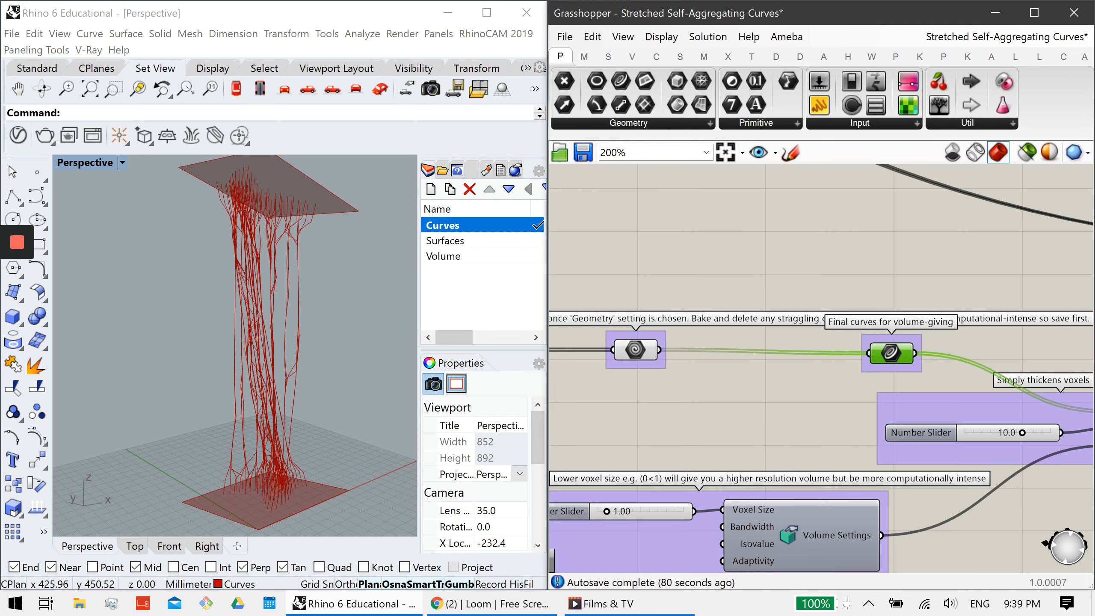
{"action": "left_click", "coordinate": [409, 330]}
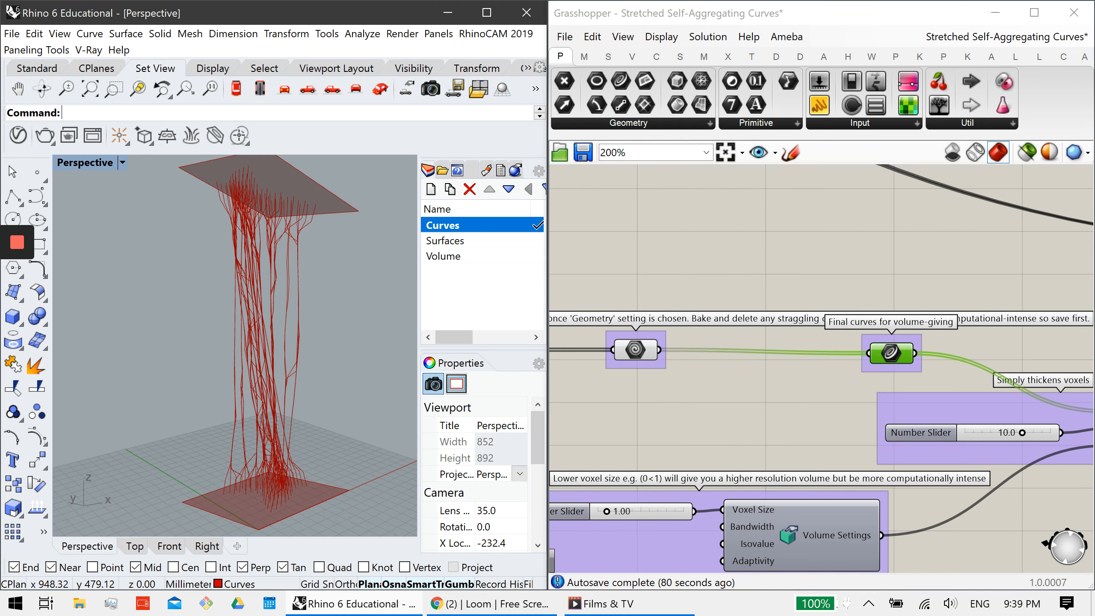
{"action": "left_click_drag", "start_coordinate": [891, 353], "coordinate": [882, 350]}
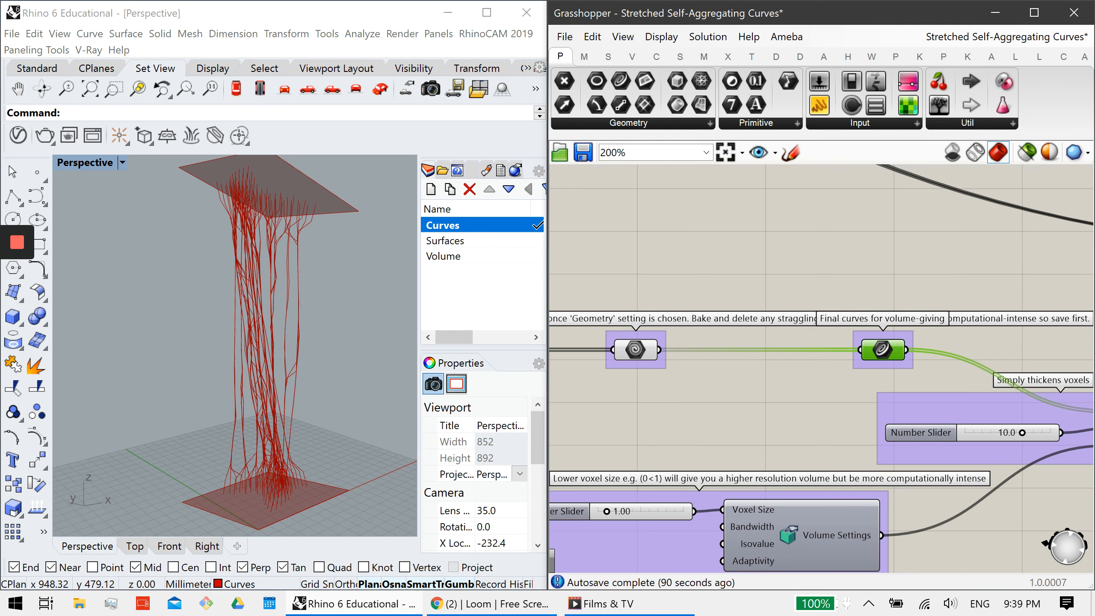
Look over the Curve To Volume group, and inspect the previewed curves for any stragglers from different angles and distances.
{"action": "right_click_drag", "start_coordinate": [940, 406], "coordinate": [707, 377]}
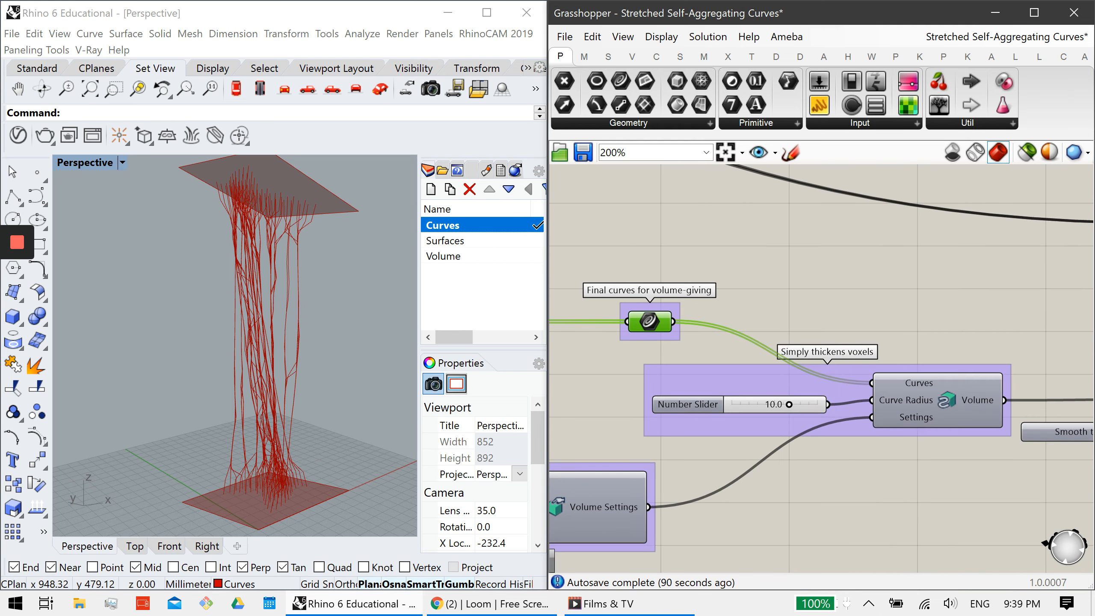
{"action": "right_click_drag", "start_coordinate": [280, 337], "coordinate": [323, 338]}
{"action": "scroll", "coordinate": [931, 338], "scroll_direction": "down", "scroll_amount": 3}
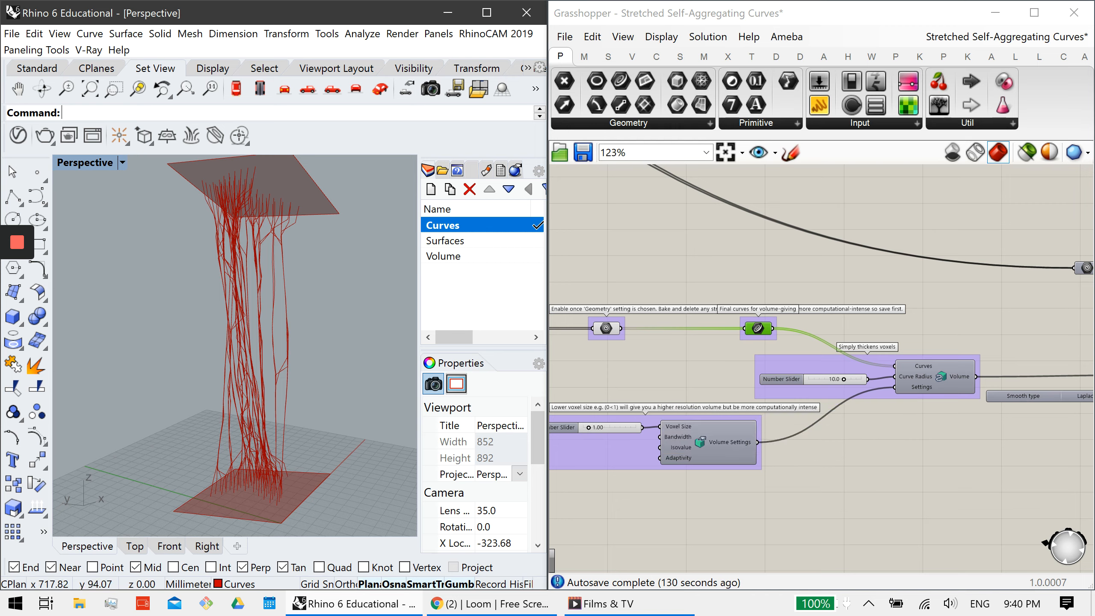
{"action": "right_click_drag", "start_coordinate": [259, 346], "coordinate": [211, 358]}
{"action": "scroll", "coordinate": [241, 350], "scroll_direction": "up", "scroll_amount": 3}
{"action": "scroll", "coordinate": [207, 337], "scroll_direction": "down", "scroll_amount": 4}
{"action": "scroll", "coordinate": [199, 337], "scroll_direction": "up", "scroll_amount": 4}
{"action": "scroll", "coordinate": [211, 328], "scroll_direction": "down", "scroll_amount": 4}
{"action": "right_click_drag", "start_coordinate": [268, 317], "coordinate": [217, 294]}
{"action": "scroll", "coordinate": [295, 334], "scroll_direction": "up", "scroll_amount": 3}
{"action": "scroll", "coordinate": [216, 292], "scroll_direction": "down", "scroll_amount": 3}
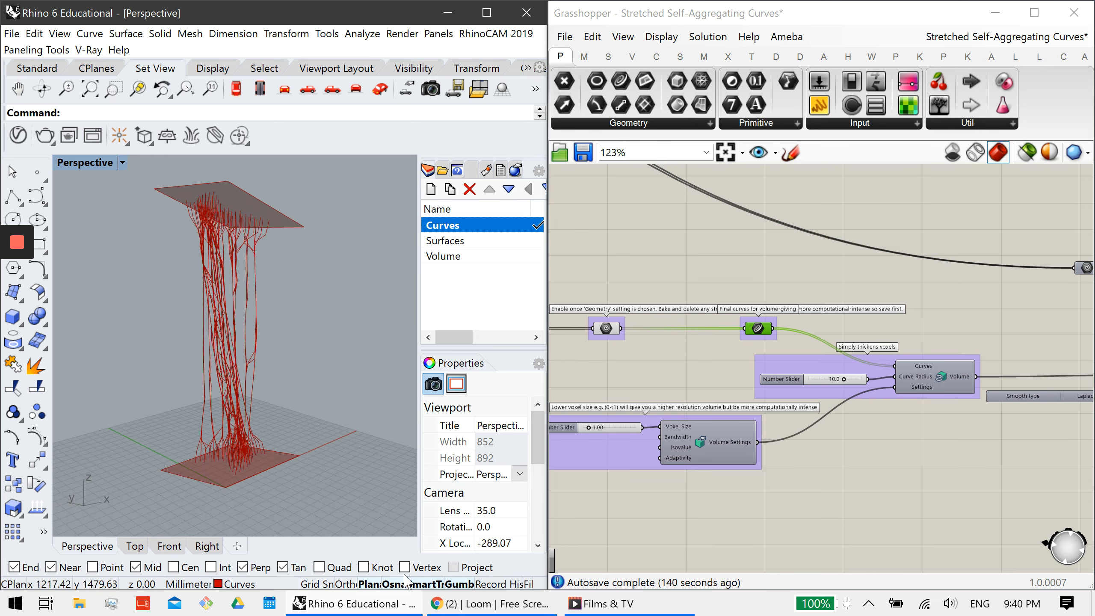
{"action": "right_click_drag", "start_coordinate": [392, 388], "coordinate": [353, 381]}
Review the Curve Radius and Volume Settings inputs of Curve To Volume and select the Voxel Size slider.
{"action": "right_click_drag", "start_coordinate": [798, 465], "coordinate": [896, 406]}
{"action": "scroll", "coordinate": [821, 302], "scroll_direction": "up", "scroll_amount": 2}
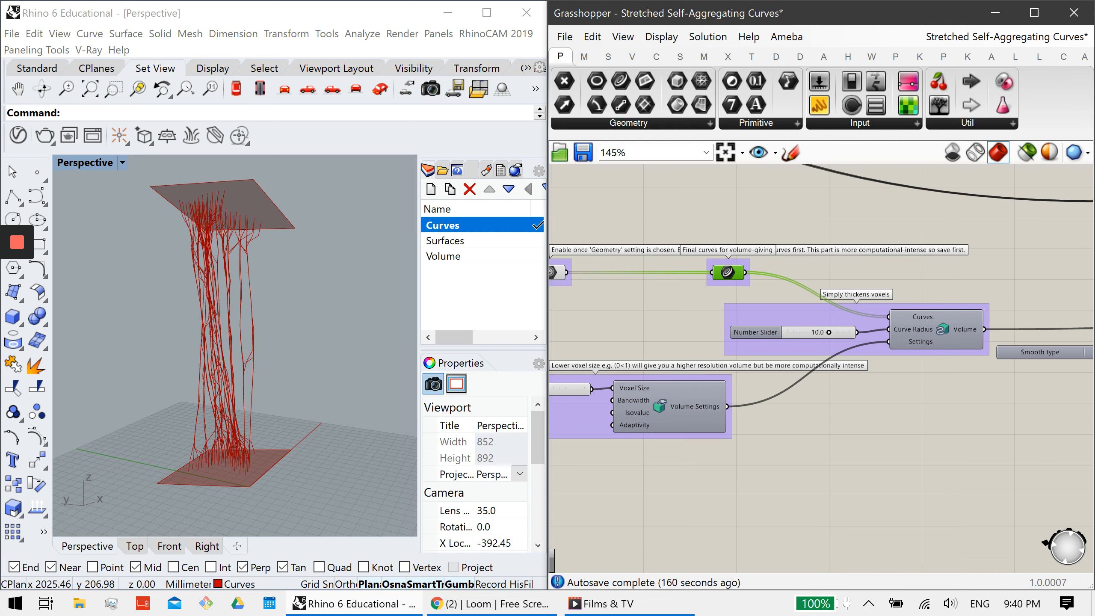
{"action": "right_click_drag", "start_coordinate": [690, 328], "coordinate": [860, 310]}
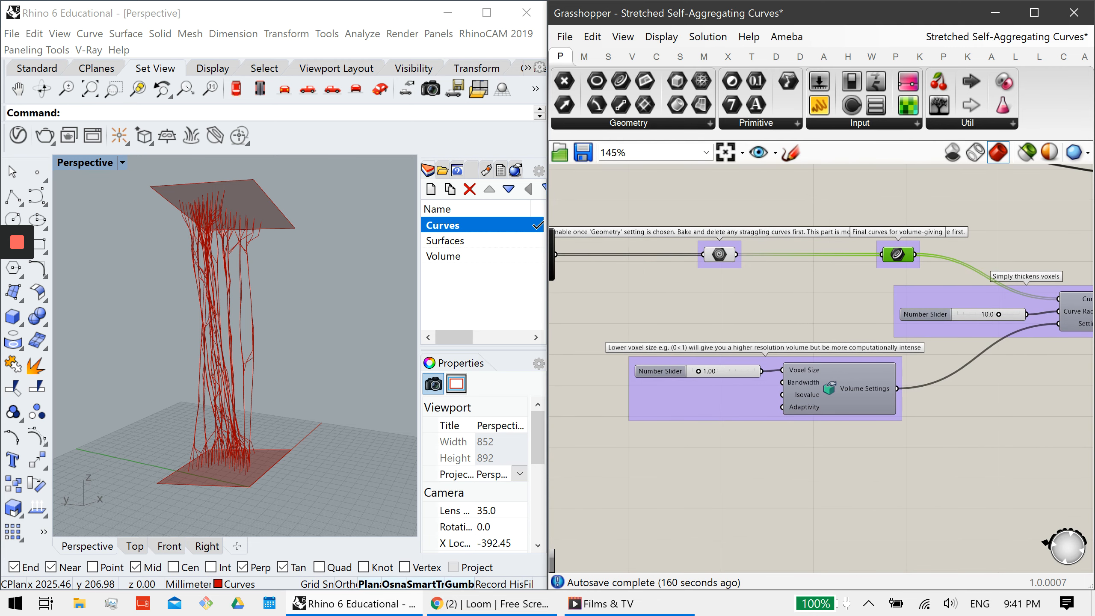
{"action": "right_click_drag", "start_coordinate": [949, 431], "coordinate": [760, 437]}
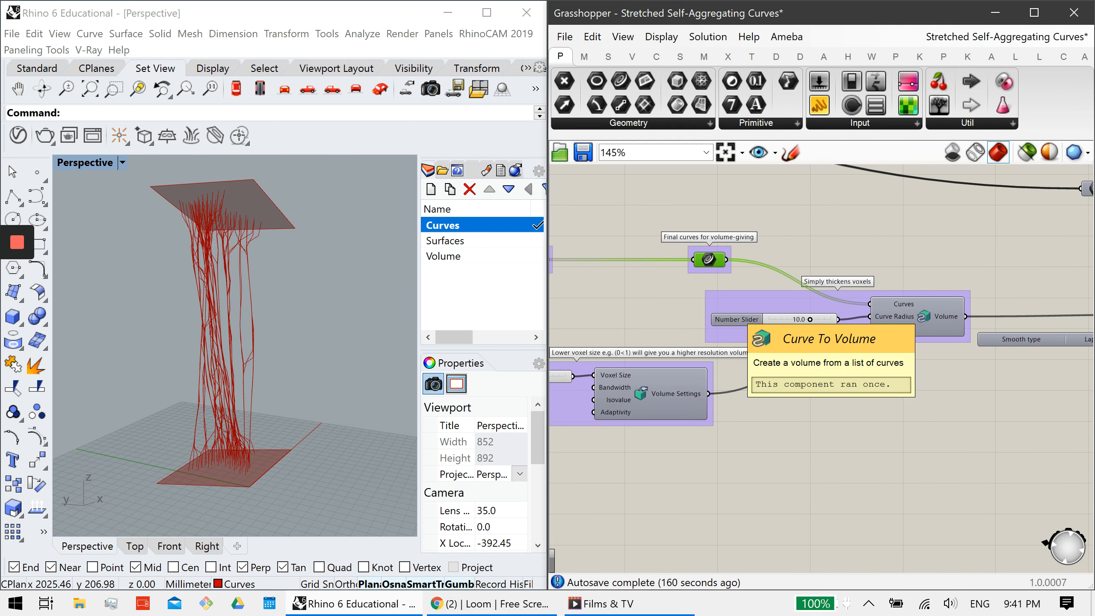
{"action": "right_click_drag", "start_coordinate": [708, 395], "coordinate": [866, 375]}
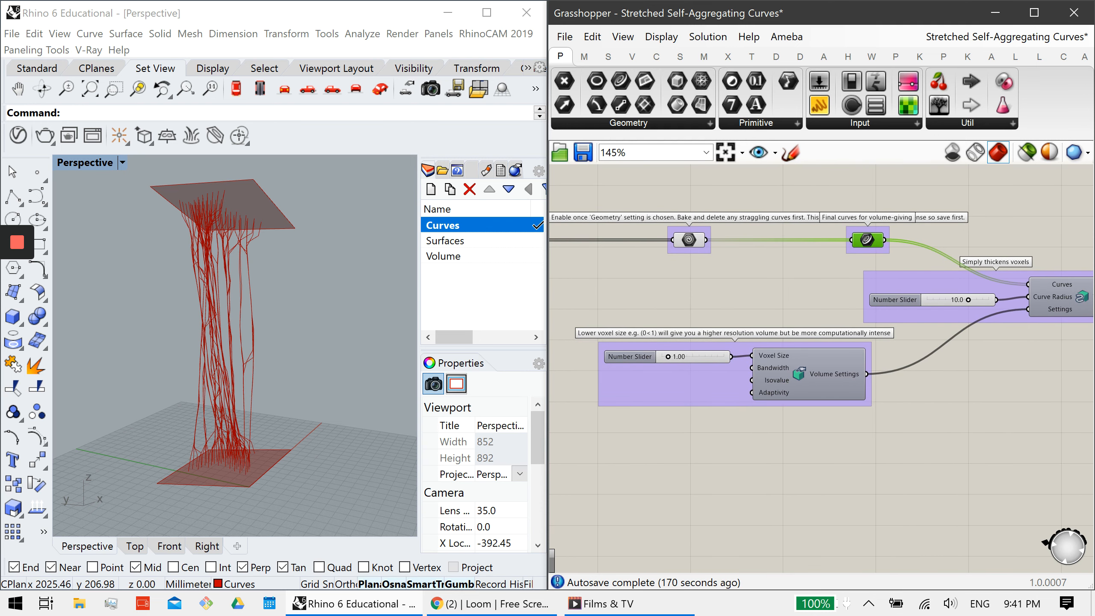
{"action": "scroll", "coordinate": [706, 349], "scroll_direction": "up", "scroll_amount": 2}
{"action": "left_click", "coordinate": [707, 360]}
{"action": "left_click_drag", "start_coordinate": [707, 359], "coordinate": [707, 358]}
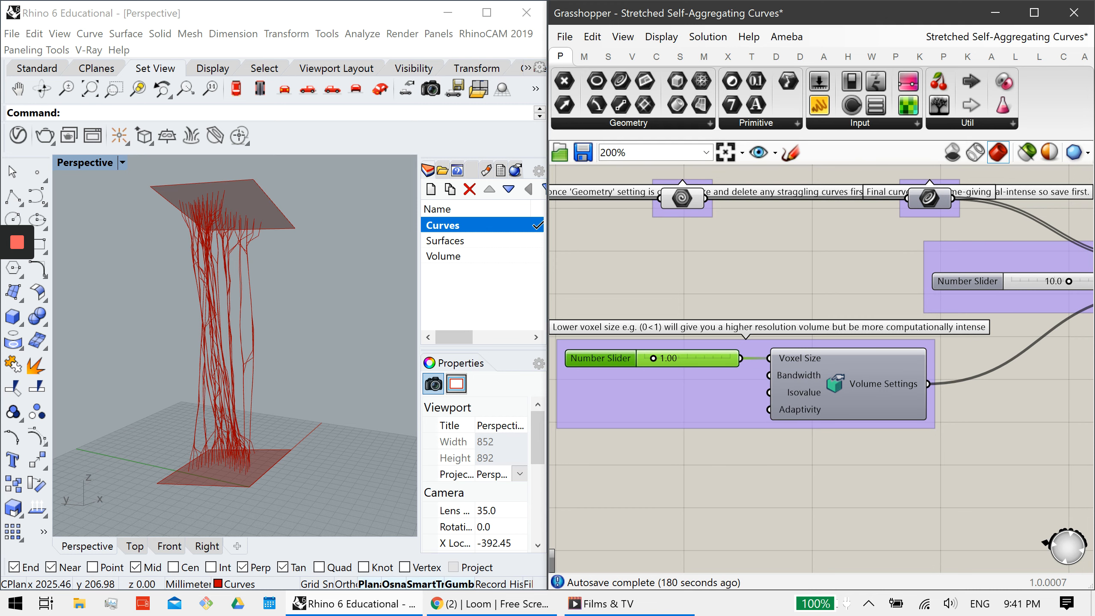
{"action": "left_click", "coordinate": [414, 603]}
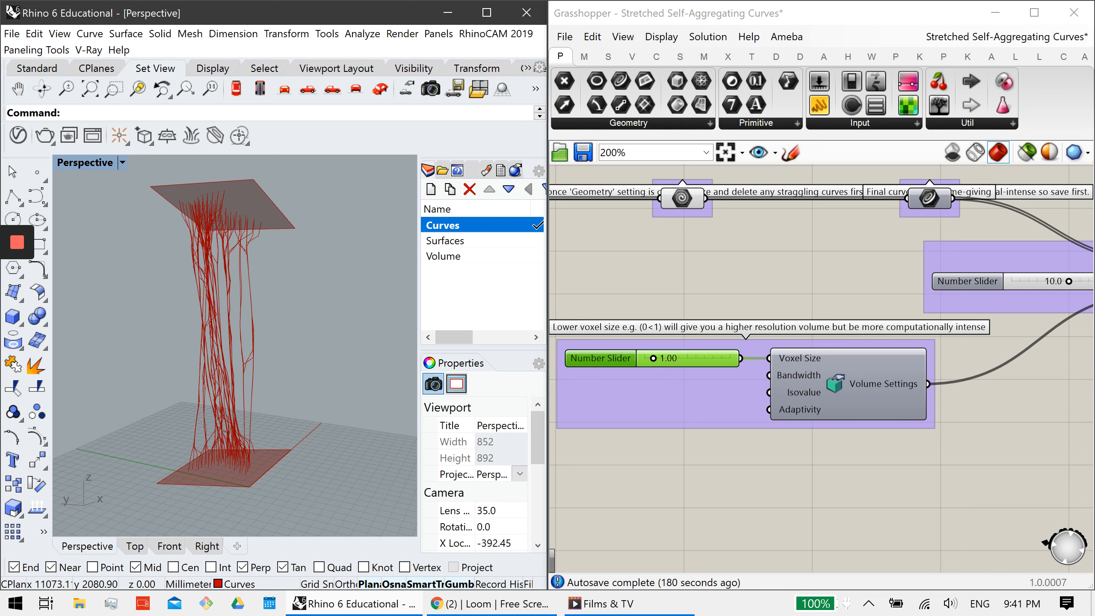
{"action": "right_click_drag", "start_coordinate": [970, 449], "coordinate": [906, 430]}
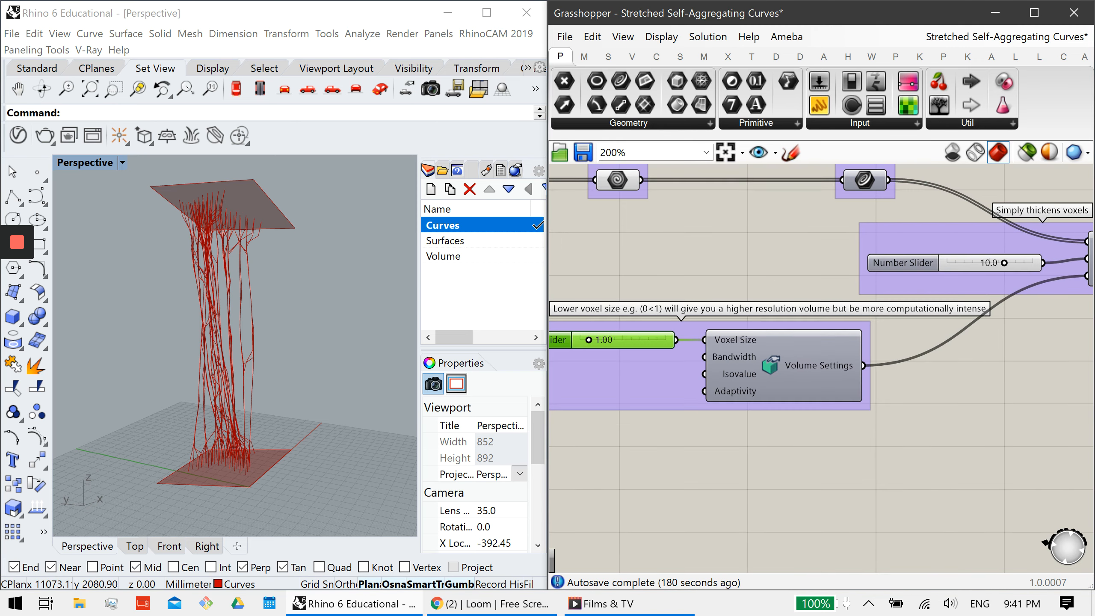
{"action": "left_click", "coordinate": [791, 382]}
{"action": "key", "text": "space"}
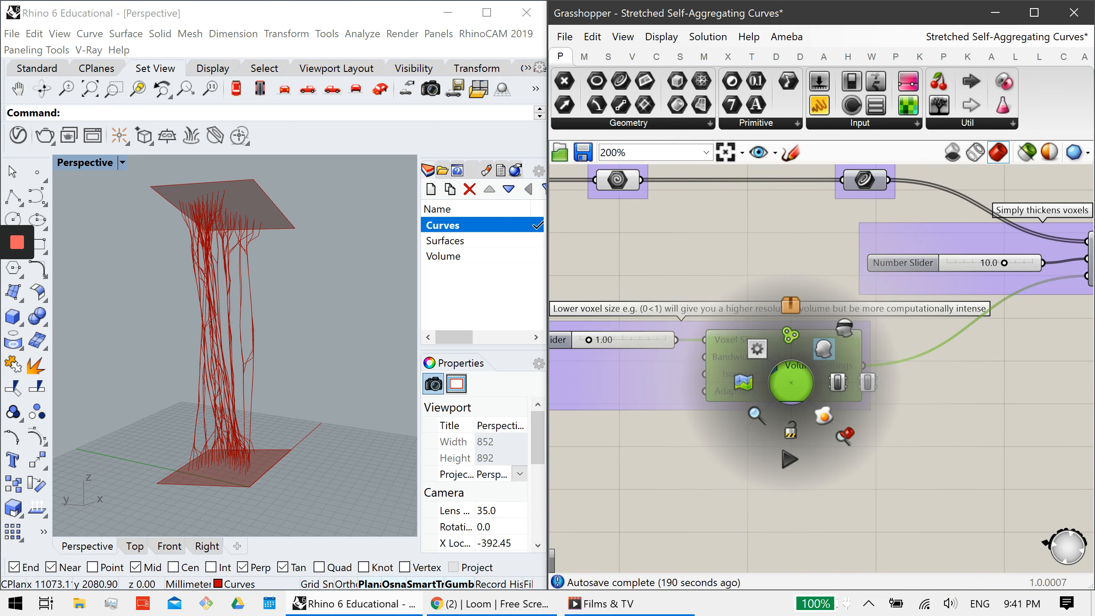
{"action": "left_click", "coordinate": [327, 337]}
{"action": "left_click", "coordinate": [651, 453]}
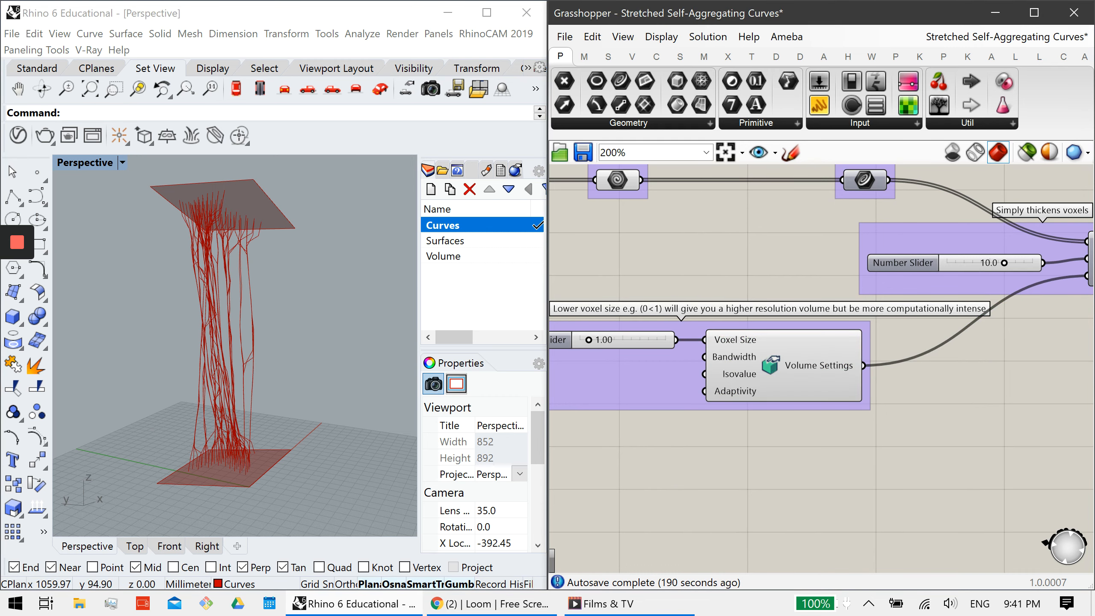
Turn on the preview of the Curve To Volume component.
{"action": "right_click_drag", "start_coordinate": [362, 362], "coordinate": [265, 361]}
{"action": "right_click_drag", "start_coordinate": [992, 302], "coordinate": [729, 375]}
{"action": "left_click", "coordinate": [897, 341]}
{"action": "middle_click", "coordinate": [891, 336]}
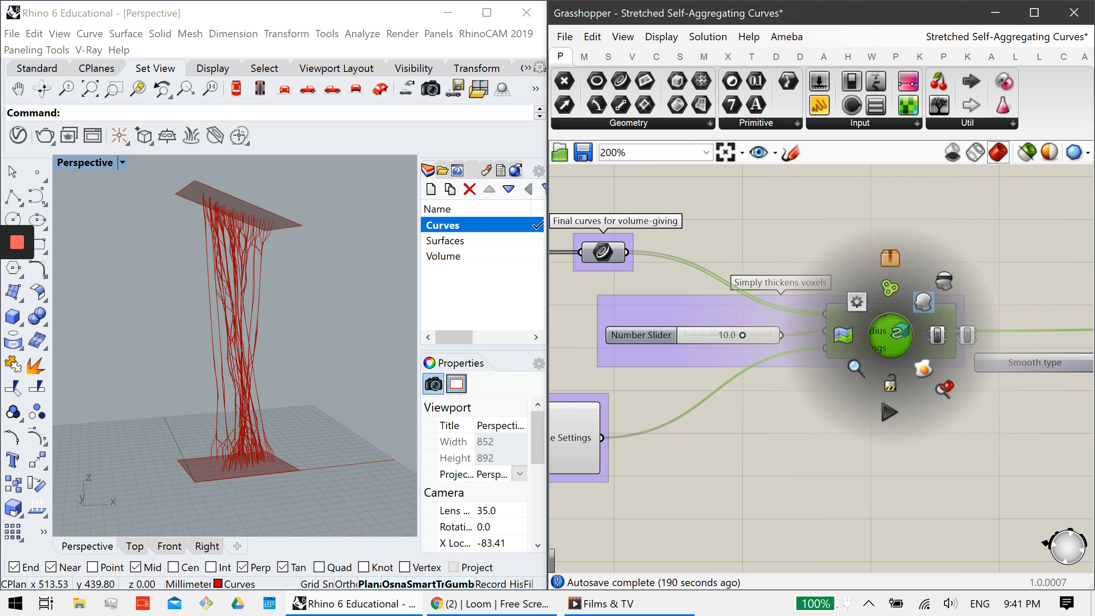
{"action": "left_click", "coordinate": [924, 302]}
Examine the previewed volume around the bundled curves from several angles and distances in the Perspective viewport.
{"action": "scroll", "coordinate": [251, 330], "scroll_direction": "up", "scroll_amount": 2}
{"action": "mouse_move", "coordinate": [194, 343]}
{"action": "right_mouse_down"}
{"action": "mouse_move", "coordinate": [250, 330]}
{"action": "mouse_move", "coordinate": [194, 338]}
{"action": "right_mouse_up"}
{"action": "scroll", "coordinate": [250, 337], "scroll_direction": "up", "scroll_amount": 4}
{"action": "mouse_move", "coordinate": [267, 339]}
{"action": "right_mouse_down"}
{"action": "mouse_move", "coordinate": [160, 334]}
{"action": "mouse_move", "coordinate": [276, 334]}
{"action": "right_mouse_up"}
{"action": "scroll", "coordinate": [160, 335], "scroll_direction": "down", "scroll_amount": 4}
{"action": "right_click_drag", "start_coordinate": [186, 337], "coordinate": [270, 347]}
{"action": "scroll", "coordinate": [267, 345], "scroll_direction": "up", "scroll_amount": 2}
{"action": "scroll", "coordinate": [268, 347], "scroll_direction": "down", "scroll_amount": 2}
Set the Voxel Size slider of Volume Settings to 0.50 and inspect the refined volume up close.
{"action": "right_click_drag", "start_coordinate": [655, 389], "coordinate": [859, 400]}
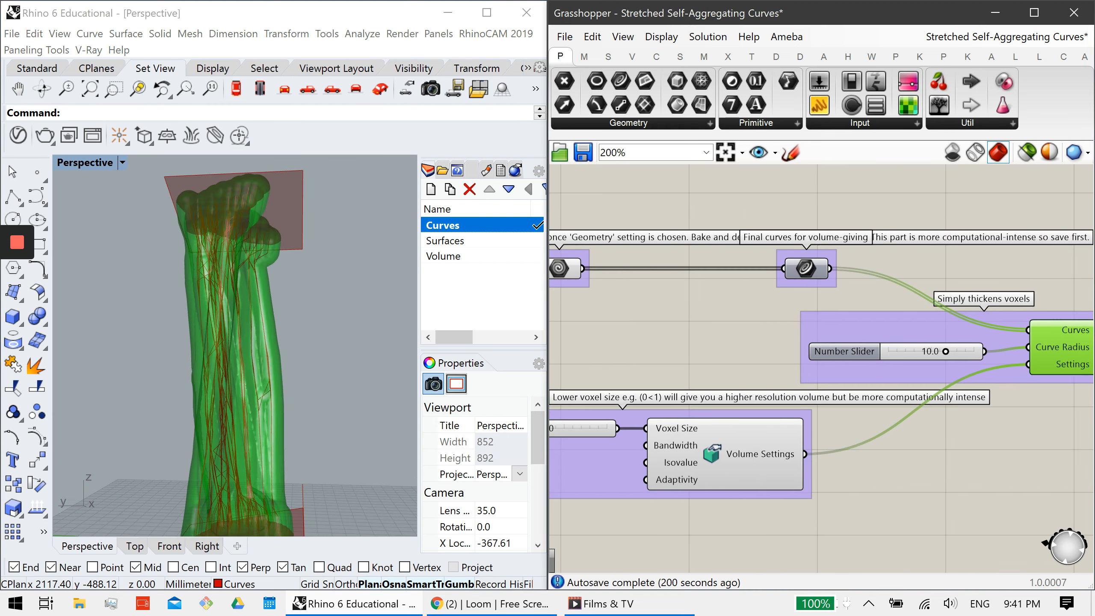
{"action": "right_click_drag", "start_coordinate": [646, 414], "coordinate": [858, 406]}
{"action": "double_click", "coordinate": [756, 417]}
{"action": "type", "text": "0.50"}
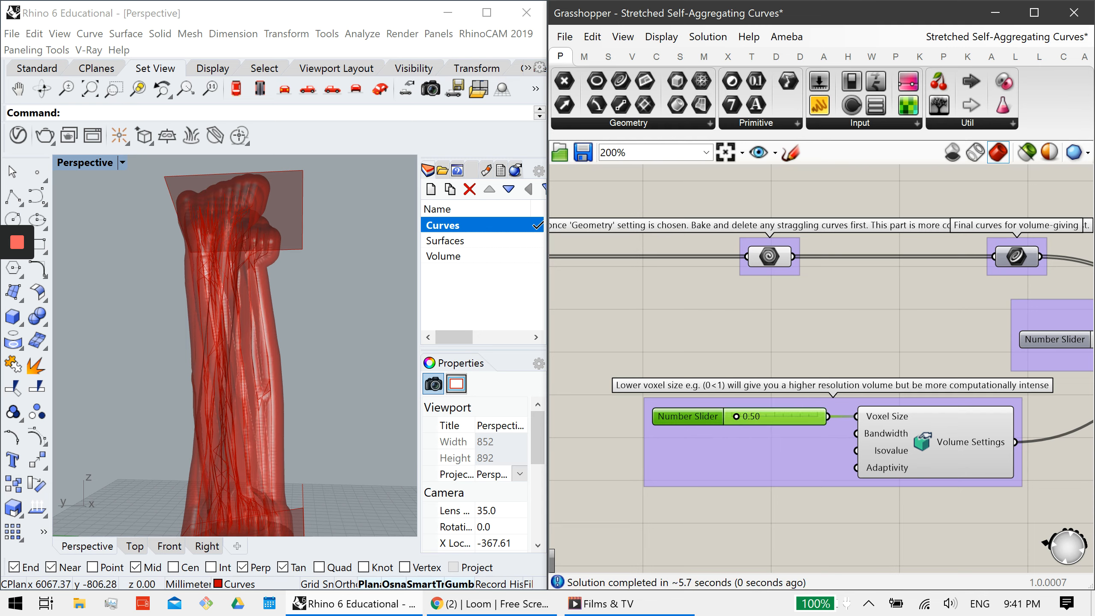
{"action": "right_click_drag", "start_coordinate": [294, 414], "coordinate": [249, 406]}
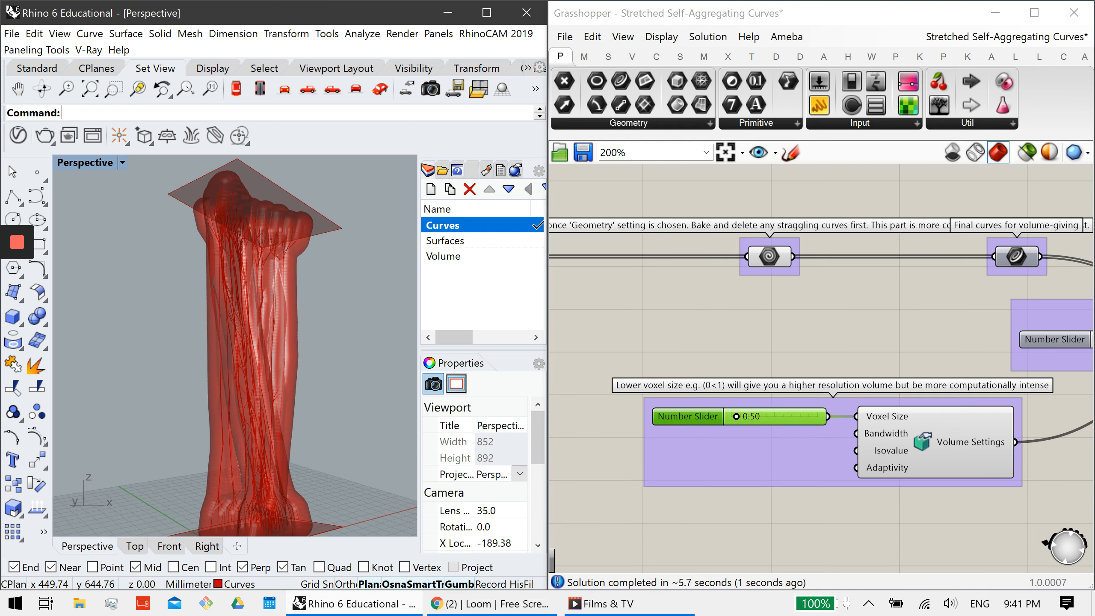
{"action": "scroll", "coordinate": [272, 414], "scroll_direction": "up", "scroll_amount": 6}
{"action": "right_click_drag", "start_coordinate": [290, 258], "coordinate": [315, 253]}
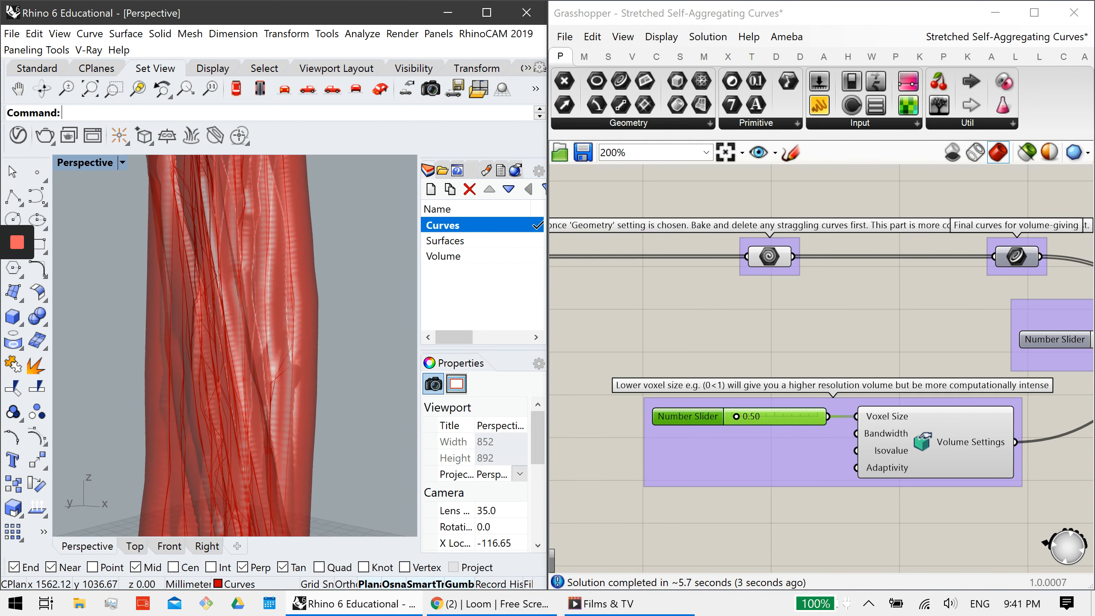
{"action": "right_click_drag", "start_coordinate": [302, 371], "coordinate": [242, 364]}
Set the Voxel Size slider to 1 and look over the recalculated volume.
{"action": "double_click", "coordinate": [754, 416]}
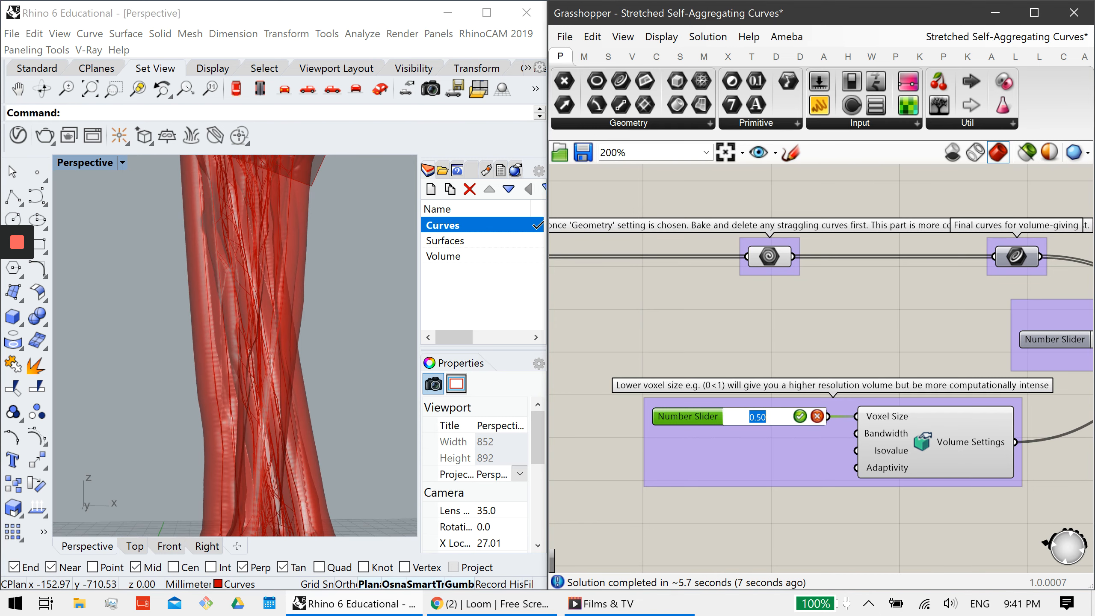
{"action": "type", "text": "1"}
{"action": "key", "text": "Return"}
{"action": "right_click_drag", "start_coordinate": [233, 328], "coordinate": [302, 371]}
Set the Curve Radius slider of Curve To Volume to 5 and check the thinner volume.
{"action": "right_click_drag", "start_coordinate": [1065, 372], "coordinate": [691, 375]}
{"action": "left_click", "coordinate": [750, 343]}
{"action": "double_click", "coordinate": [750, 343]}
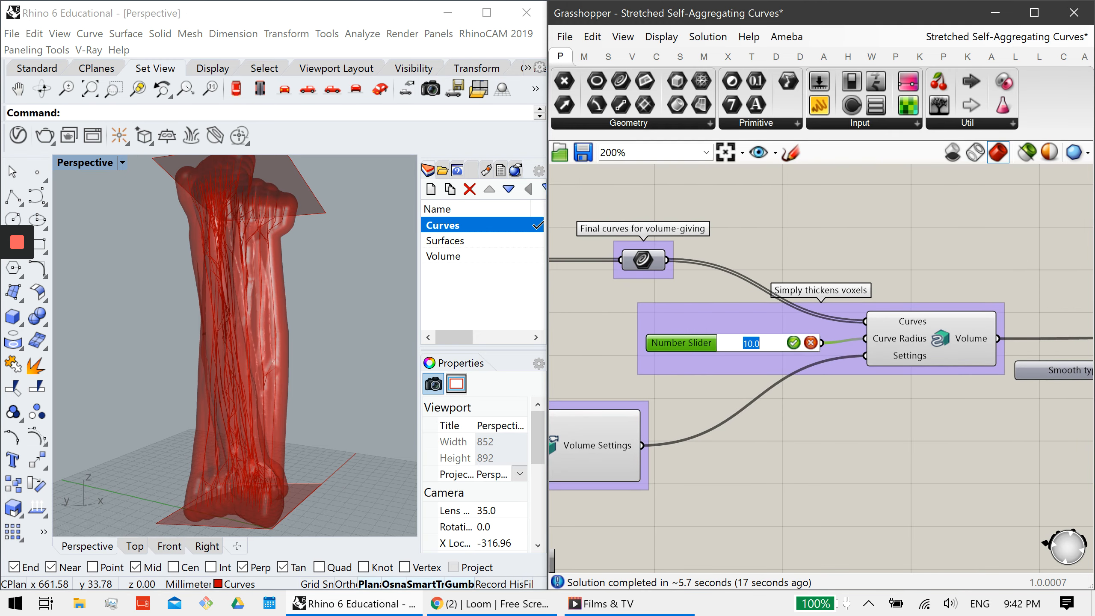
{"action": "type", "text": "5"}
{"action": "key", "text": "Return"}
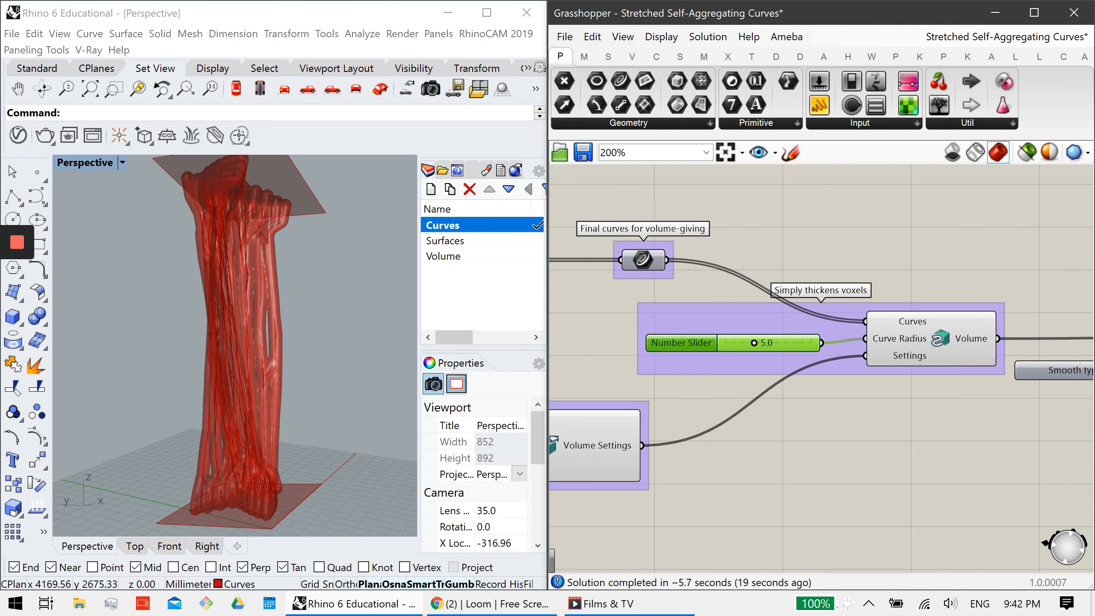
{"action": "right_click_drag", "start_coordinate": [239, 317], "coordinate": [275, 296]}
{"action": "scroll", "coordinate": [260, 307], "scroll_direction": "up", "scroll_amount": 4}
Set the Curve Radius slider to 4 and inspect the volume from different angles and distances.
{"action": "left_click", "coordinate": [752, 344]}
{"action": "double_click", "coordinate": [753, 343]}
{"action": "type", "text": "4"}
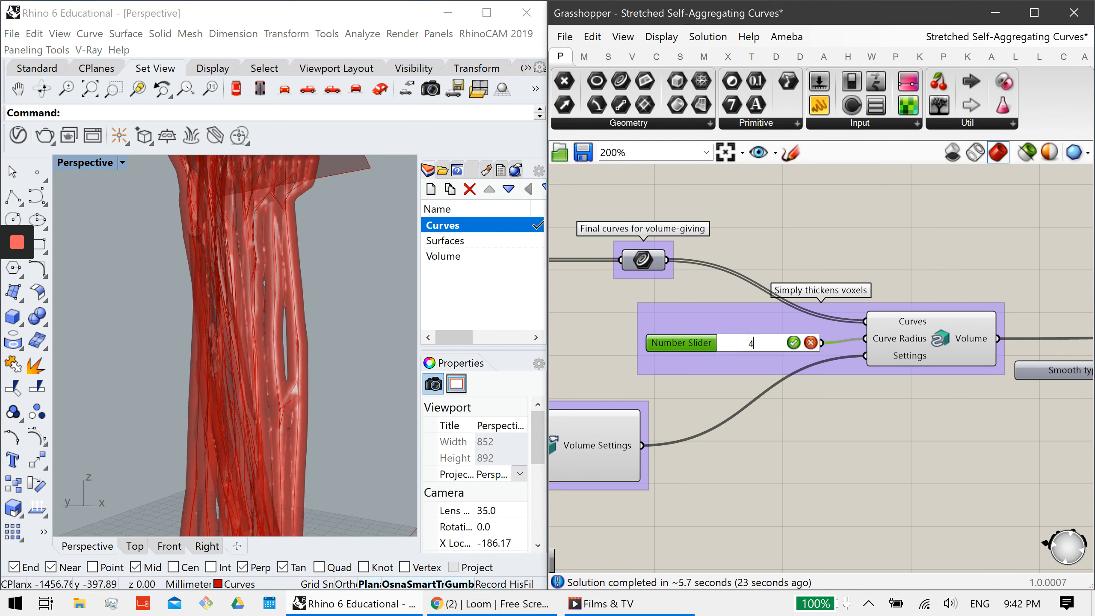
{"action": "key", "text": "Return"}
{"action": "right_click_drag", "start_coordinate": [276, 371], "coordinate": [336, 415]}
{"action": "scroll", "coordinate": [336, 414], "scroll_direction": "down", "scroll_amount": 5}
{"action": "mouse_move", "coordinate": [215, 345]}
{"action": "right_mouse_down"}
{"action": "mouse_move", "coordinate": [336, 341]}
{"action": "mouse_move", "coordinate": [259, 348]}
{"action": "mouse_move", "coordinate": [311, 351]}
{"action": "mouse_move", "coordinate": [190, 350]}
{"action": "right_mouse_up"}
{"action": "scroll", "coordinate": [259, 323], "scroll_direction": "up", "scroll_amount": 2}
{"action": "scroll", "coordinate": [258, 337], "scroll_direction": "up", "scroll_amount": 4}
{"action": "scroll", "coordinate": [276, 341], "scroll_direction": "down", "scroll_amount": 2}
{"action": "scroll", "coordinate": [235, 345], "scroll_direction": "down", "scroll_amount": 3}
Raise the Voxel Size slider to 2.00 and look at the coarser volume from another side.
{"action": "right_click_drag", "start_coordinate": [698, 395], "coordinate": [954, 389]}
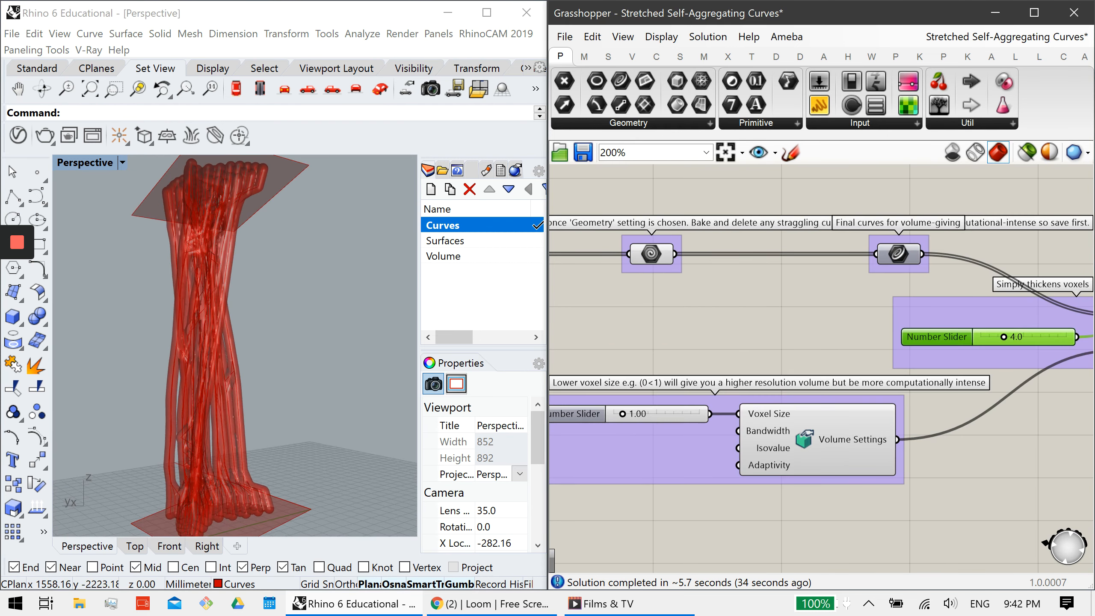
{"action": "left_click_drag", "start_coordinate": [622, 414], "coordinate": [631, 414]}
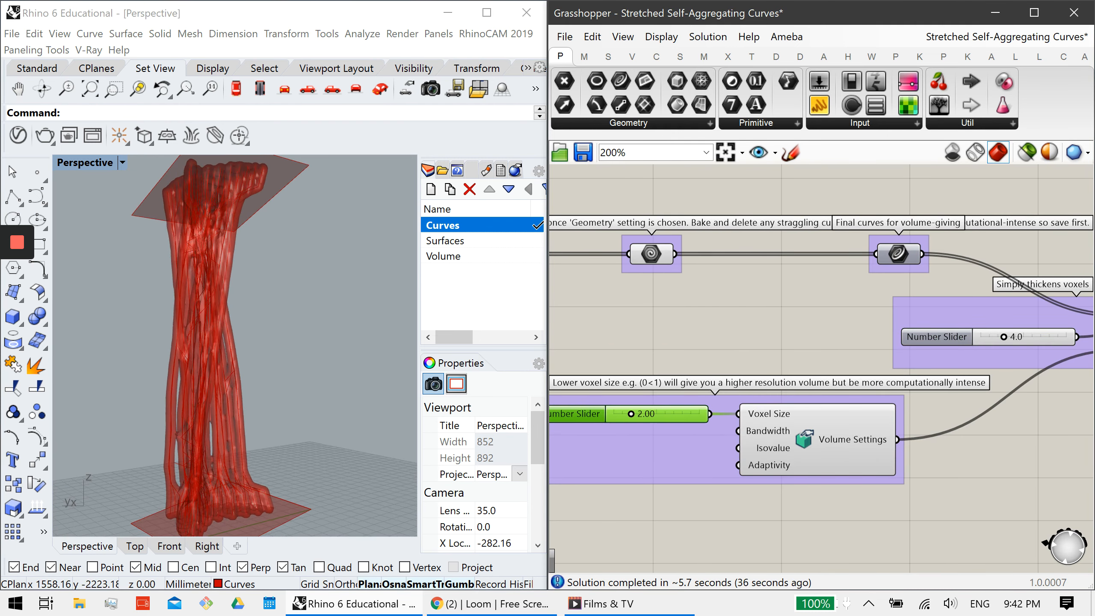
{"action": "right_click_drag", "start_coordinate": [276, 346], "coordinate": [172, 371]}
{"action": "right_click_drag", "start_coordinate": [414, 316], "coordinate": [379, 297]}
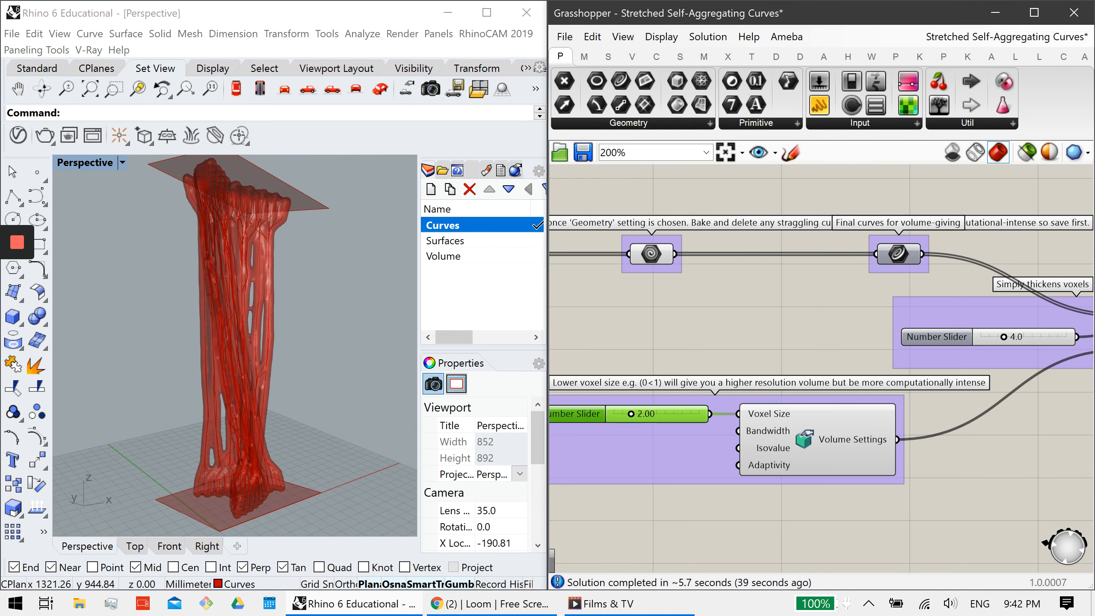
Set the Curve Radius slider to 3.5 and view the whole column between the two planes.
{"action": "double_click", "coordinate": [1011, 337]}
{"action": "key", "text": "Return"}
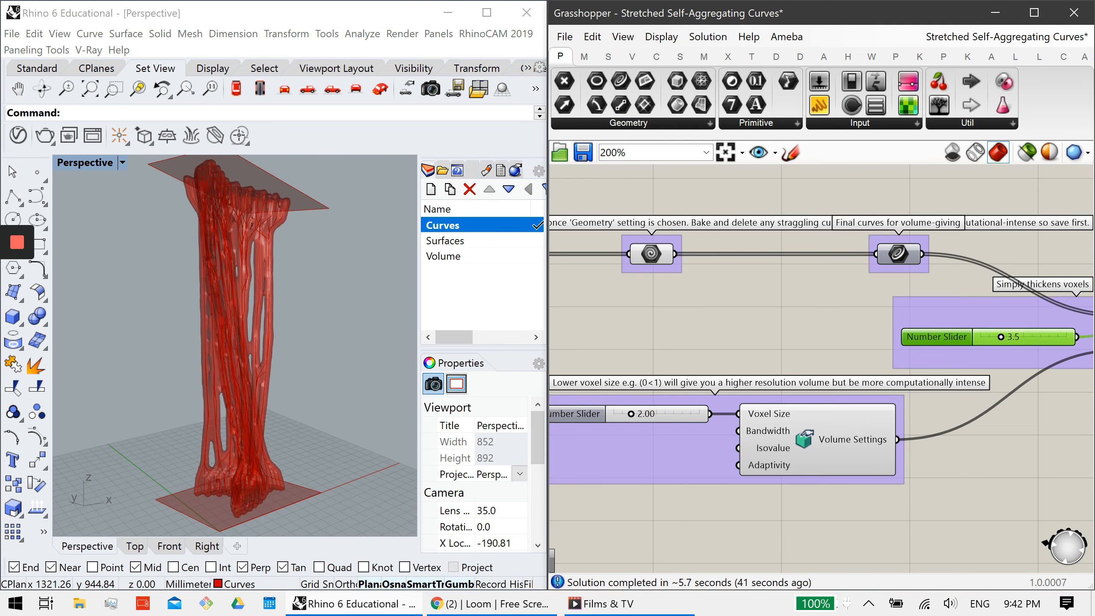
{"action": "right_click_drag", "start_coordinate": [149, 308], "coordinate": [151, 494]}
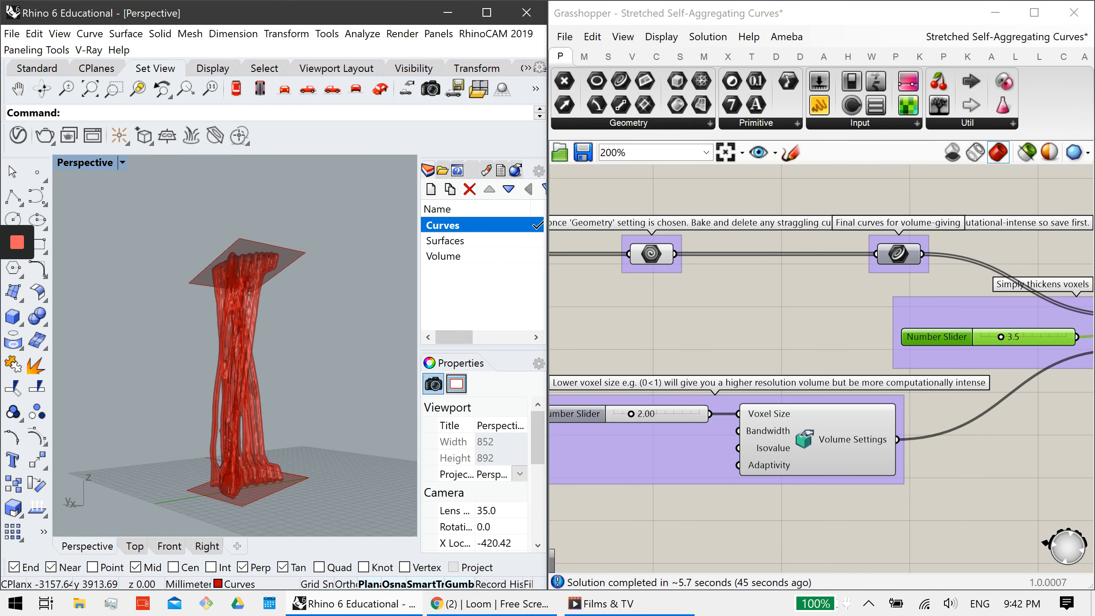
Switch the preview of the Curve To Volume component off and back on.
{"action": "scroll", "coordinate": [683, 381], "scroll_direction": "down", "scroll_amount": 2}
{"action": "right_click_drag", "start_coordinate": [927, 414], "coordinate": [716, 409]}
{"action": "left_click", "coordinate": [841, 345]}
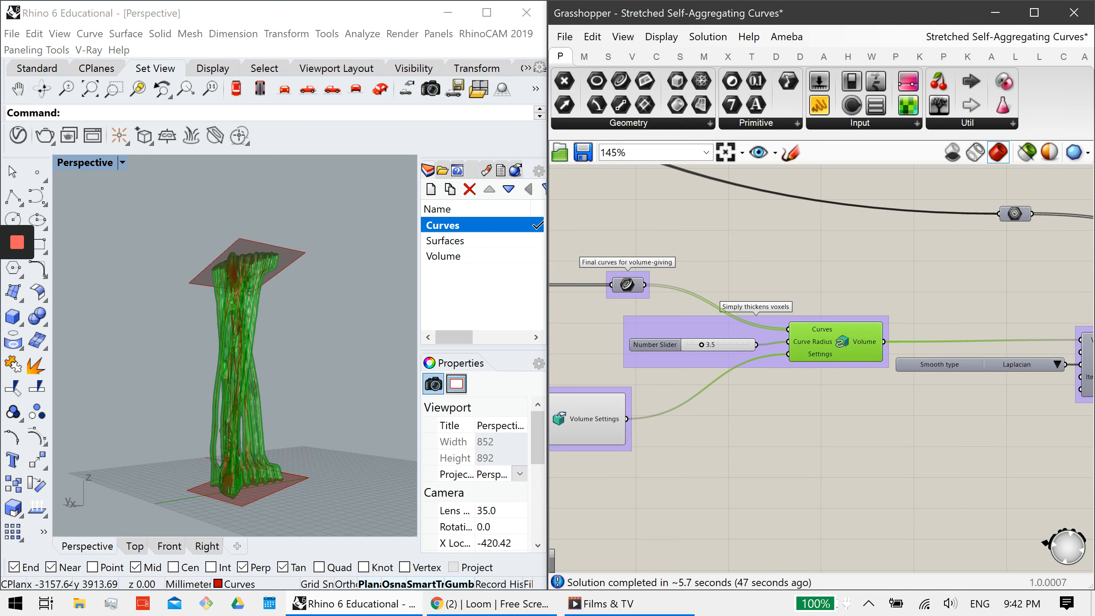
{"action": "mouse_move", "coordinate": [725, 415]}
{"action": "left_mouse_down"}
{"action": "mouse_move", "coordinate": [830, 472]}
{"action": "mouse_move", "coordinate": [576, 318]}
{"action": "left_mouse_up"}
{"action": "middle_click", "coordinate": [672, 317]}
{"action": "left_click", "coordinate": [723, 263]}
{"action": "left_click", "coordinate": [810, 276]}
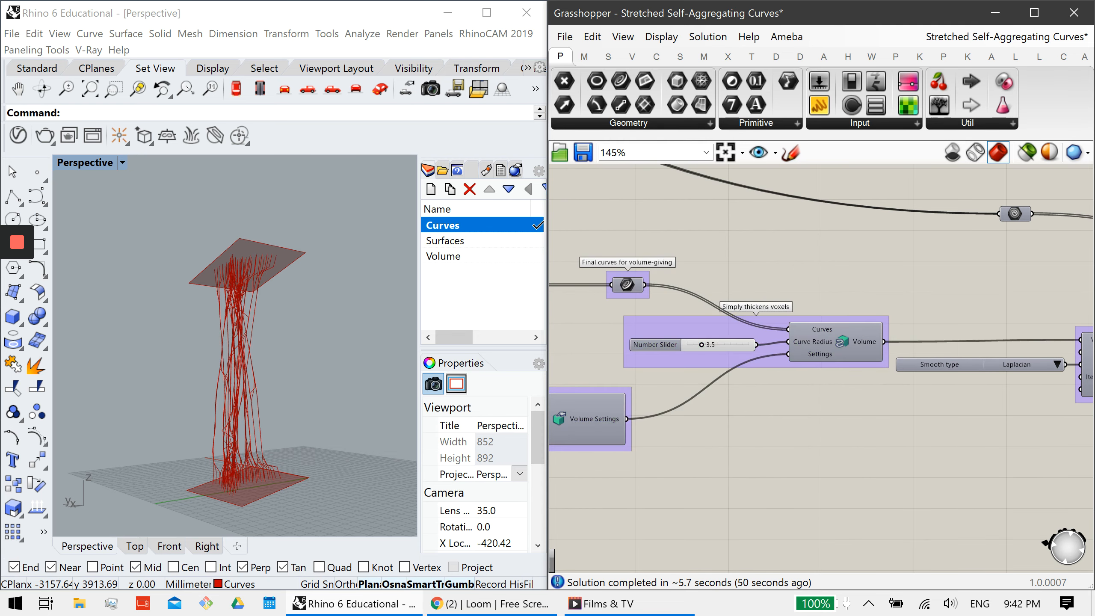
{"action": "right_click_drag", "start_coordinate": [927, 423], "coordinate": [741, 423]}
{"action": "left_click", "coordinate": [655, 337]}
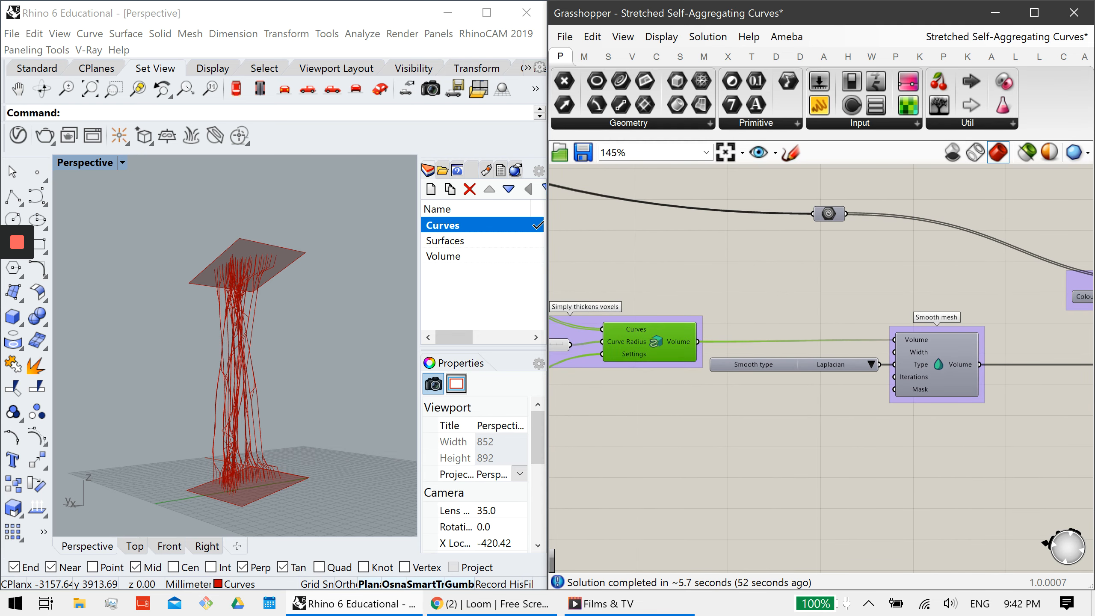
{"action": "middle_click", "coordinate": [655, 338]}
{"action": "left_click", "coordinate": [687, 301]}
Turn on the preview of the Smooth mesh component and hide the Curve To Volume preview.
{"action": "left_click", "coordinate": [938, 362]}
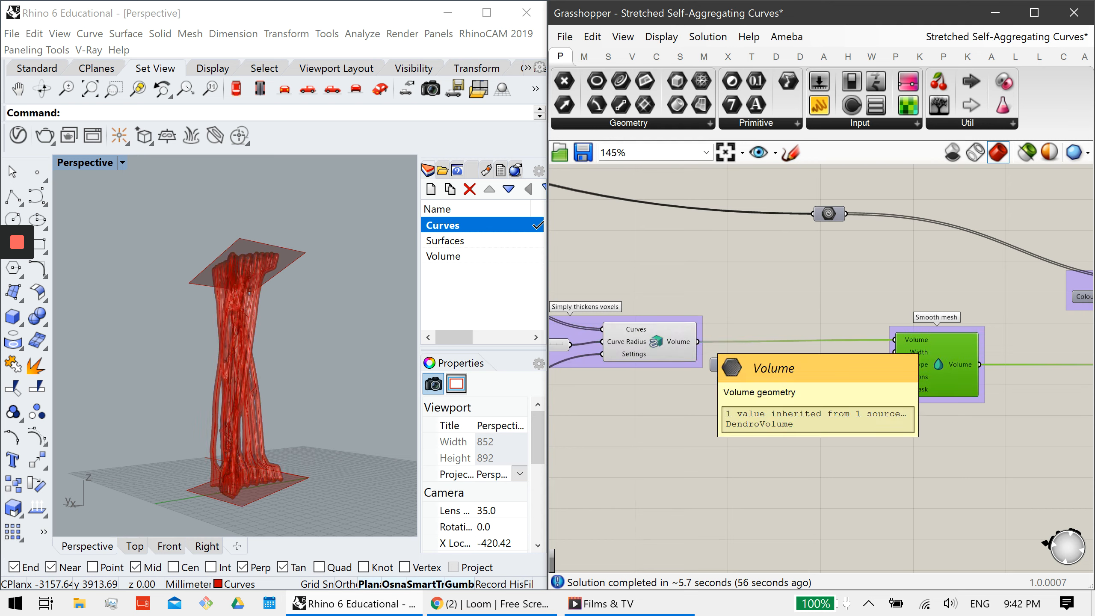
{"action": "middle_click", "coordinate": [930, 358]}
{"action": "left_click", "coordinate": [963, 325]}
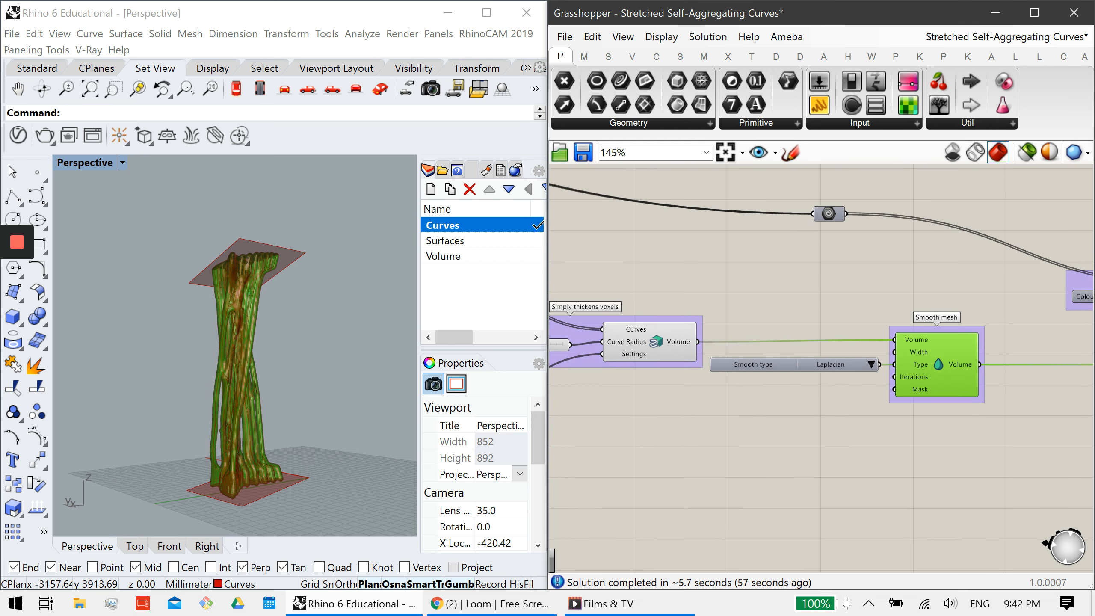
{"action": "left_click", "coordinate": [866, 302]}
{"action": "left_click", "coordinate": [671, 343]}
{"action": "middle_click", "coordinate": [671, 343]}
{"action": "left_click", "coordinate": [704, 308]}
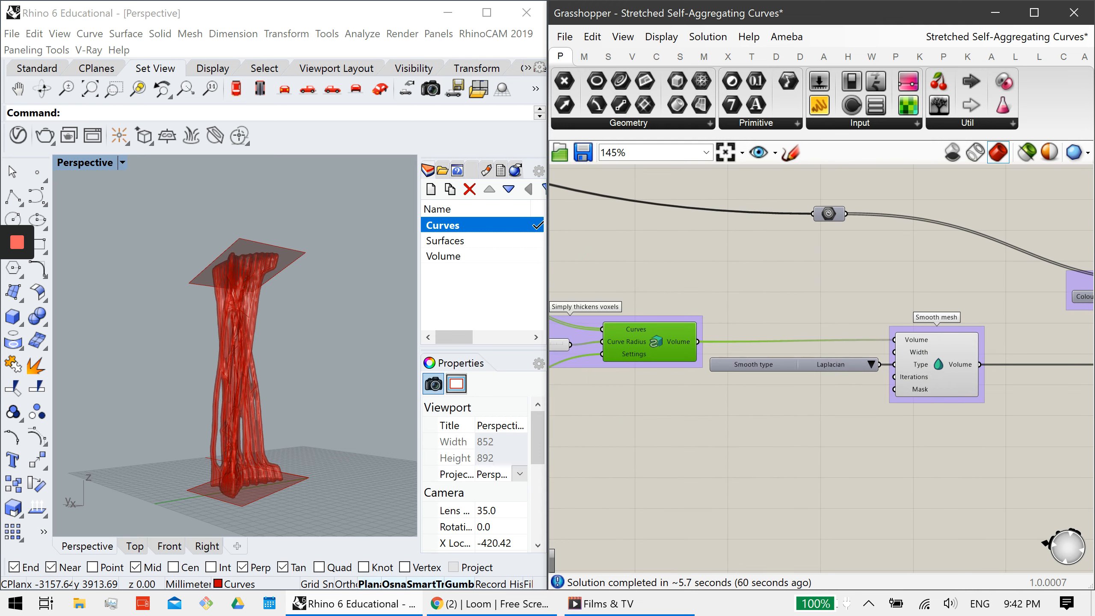
Review the smooth type options, keep Laplacian, and examine the smoothed volume from different angles.
{"action": "left_click", "coordinate": [910, 362]}
{"action": "scroll", "coordinate": [875, 364], "scroll_direction": "up", "scroll_amount": 3}
{"action": "left_click", "coordinate": [869, 364]}
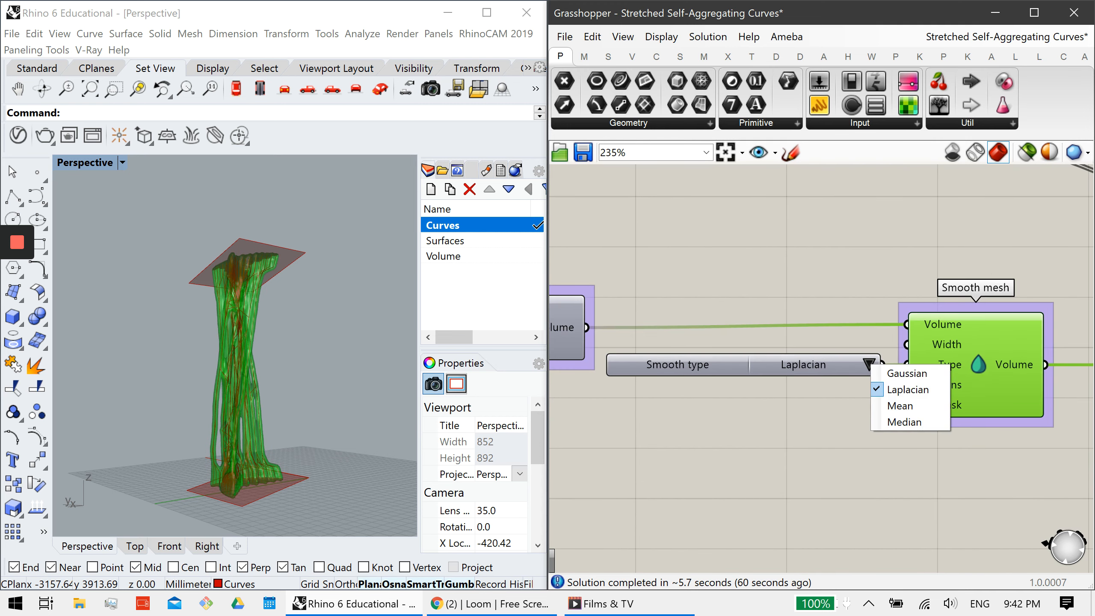
{"action": "left_click", "coordinate": [908, 391]}
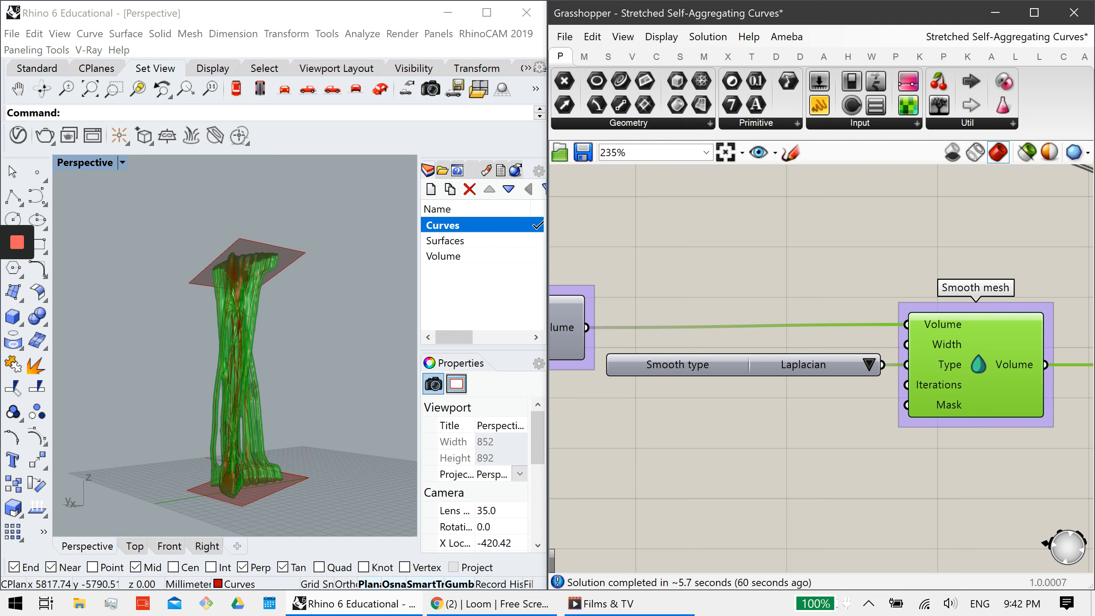
{"action": "right_click_drag", "start_coordinate": [307, 370], "coordinate": [180, 391]}
{"action": "right_click_drag", "start_coordinate": [327, 417], "coordinate": [254, 415]}
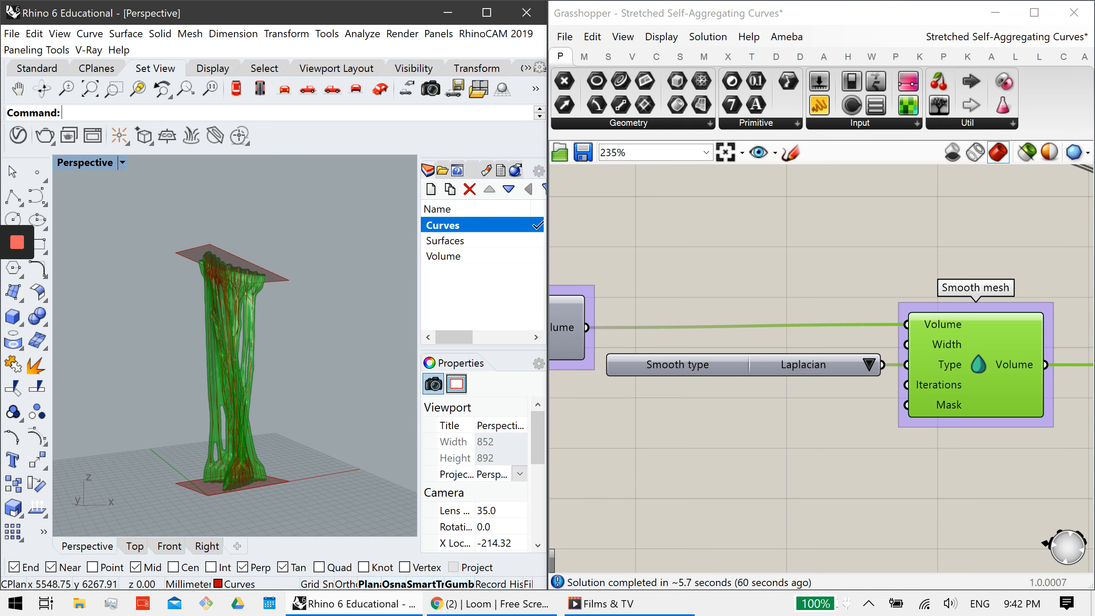
Change the smooth type to Gaussian and inspect the smoothed volume up close and from another angle.
{"action": "left_click", "coordinate": [869, 365]}
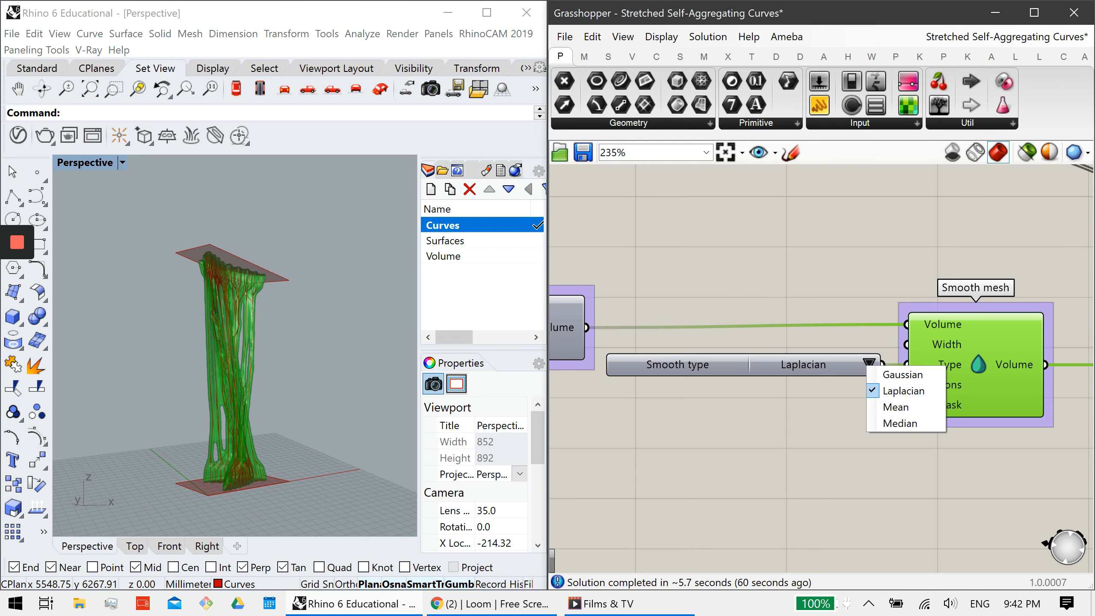
{"action": "left_click", "coordinate": [905, 372]}
{"action": "scroll", "coordinate": [234, 346], "scroll_direction": "up", "scroll_amount": 5}
{"action": "scroll", "coordinate": [259, 345], "scroll_direction": "down", "scroll_amount": 5}
{"action": "right_click_drag", "start_coordinate": [235, 345], "coordinate": [297, 358]}
{"action": "scroll", "coordinate": [690, 359], "scroll_direction": "down", "scroll_amount": 3}
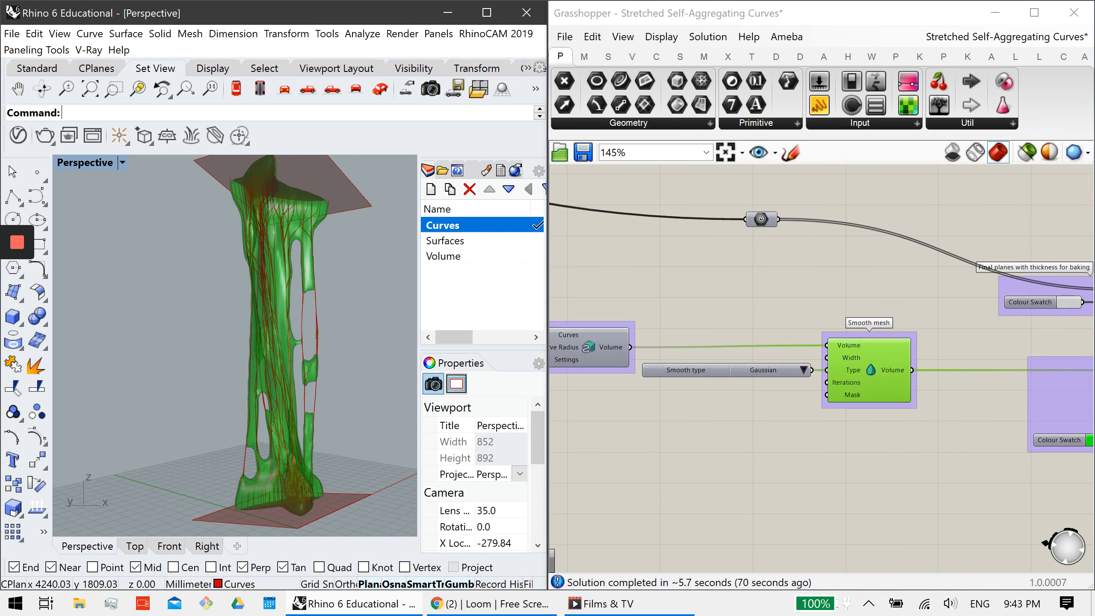
Set the Voxel Size slider to 1.00 and inspect the smoothed volume up close.
{"action": "right_click_drag", "start_coordinate": [690, 359], "coordinate": [886, 351]}
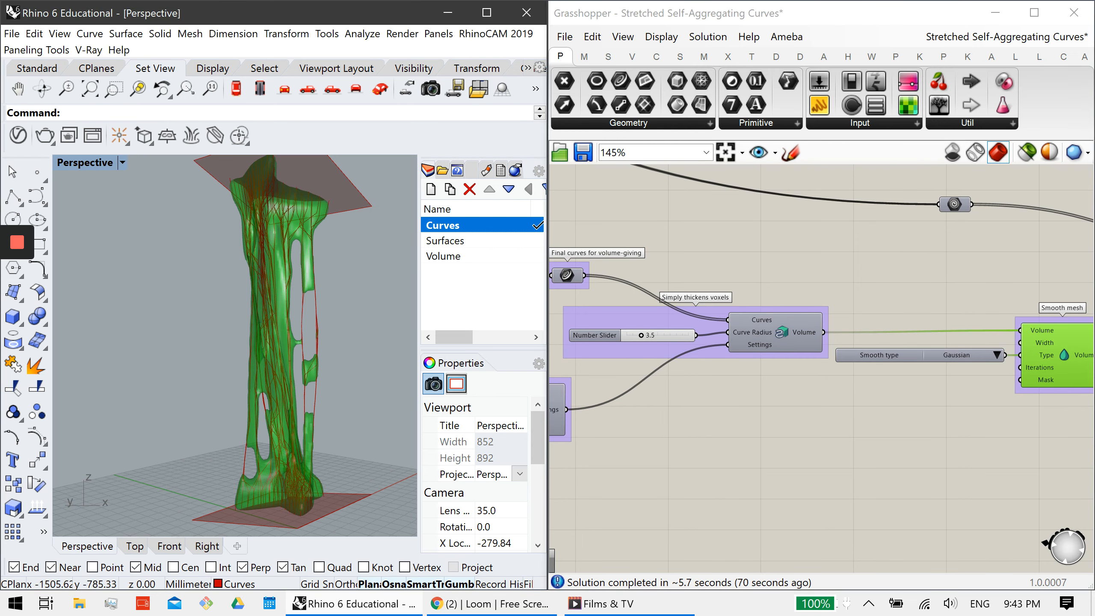
{"action": "right_click_drag", "start_coordinate": [644, 511], "coordinate": [934, 489]}
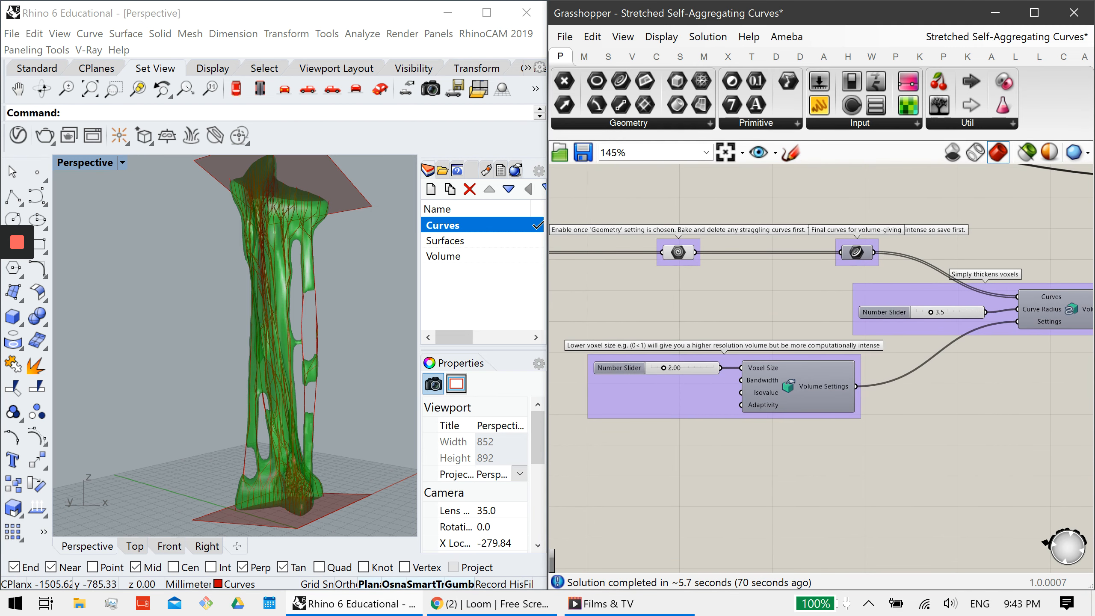
{"action": "double_click", "coordinate": [675, 368]}
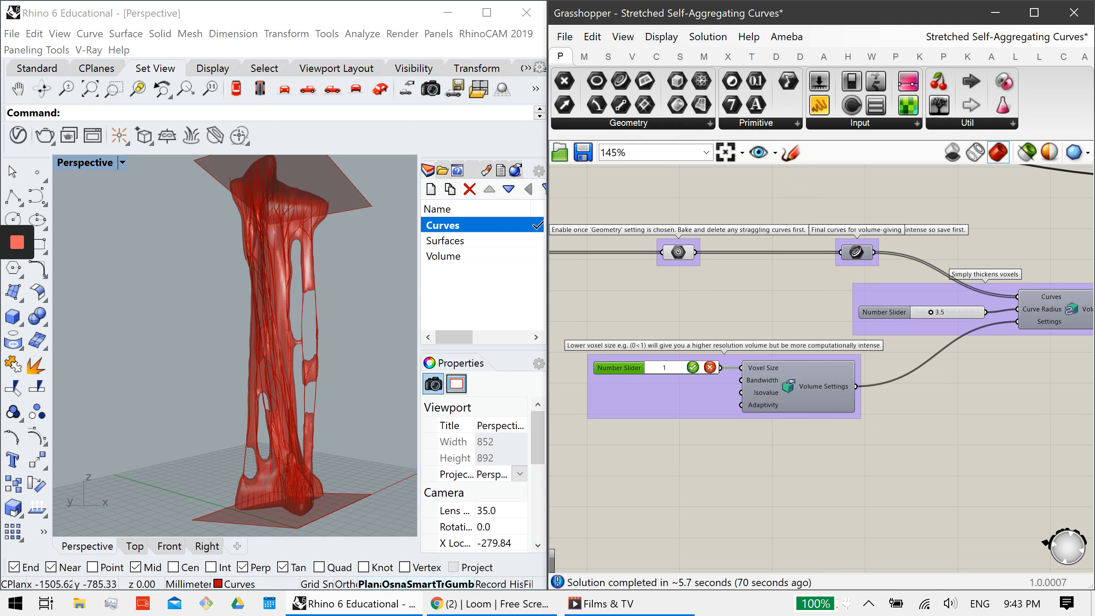
{"action": "key", "text": "Return"}
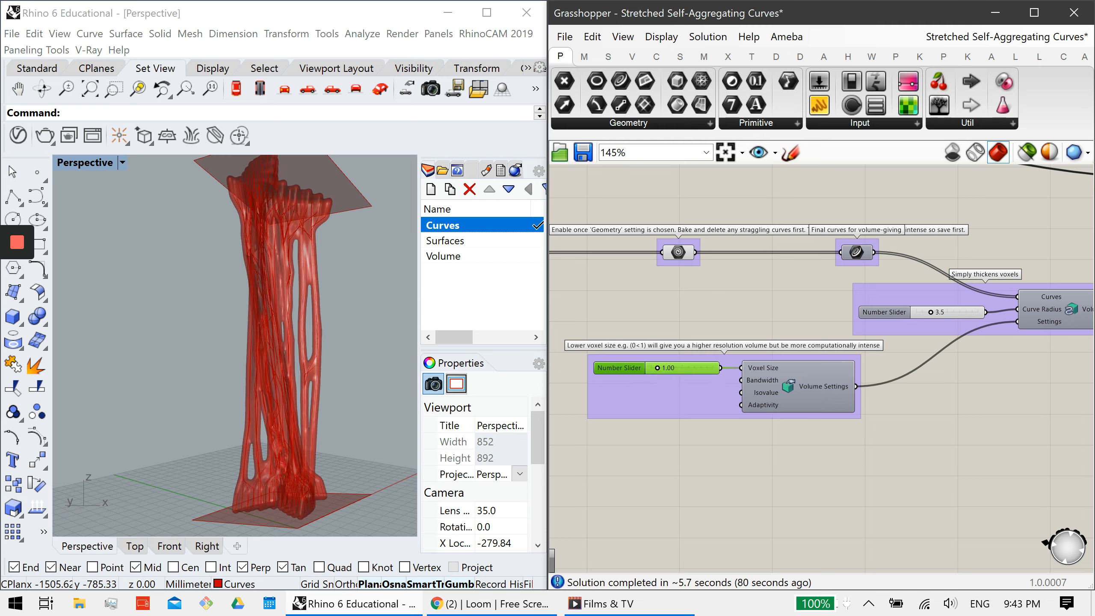
{"action": "right_click_drag", "start_coordinate": [344, 325], "coordinate": [367, 341]}
{"action": "scroll", "coordinate": [143, 341], "scroll_direction": "down", "scroll_amount": 2}
{"action": "scroll", "coordinate": [345, 346], "scroll_direction": "up", "scroll_amount": 5}
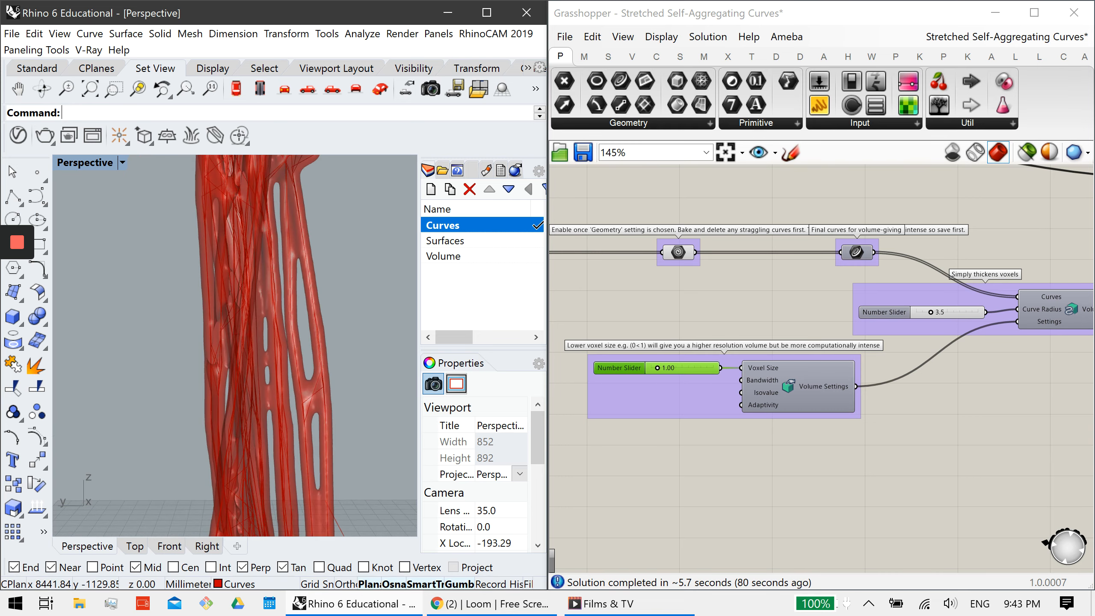
{"action": "scroll", "coordinate": [379, 345], "scroll_direction": "down", "scroll_amount": 2}
{"action": "scroll", "coordinate": [860, 356], "scroll_direction": "down", "scroll_amount": 2}
Set the smooth type of the Smooth mesh component to Laplacian.
{"action": "right_click_drag", "start_coordinate": [1074, 323], "coordinate": [798, 351]}
{"action": "scroll", "coordinate": [813, 351], "scroll_direction": "up", "scroll_amount": 3}
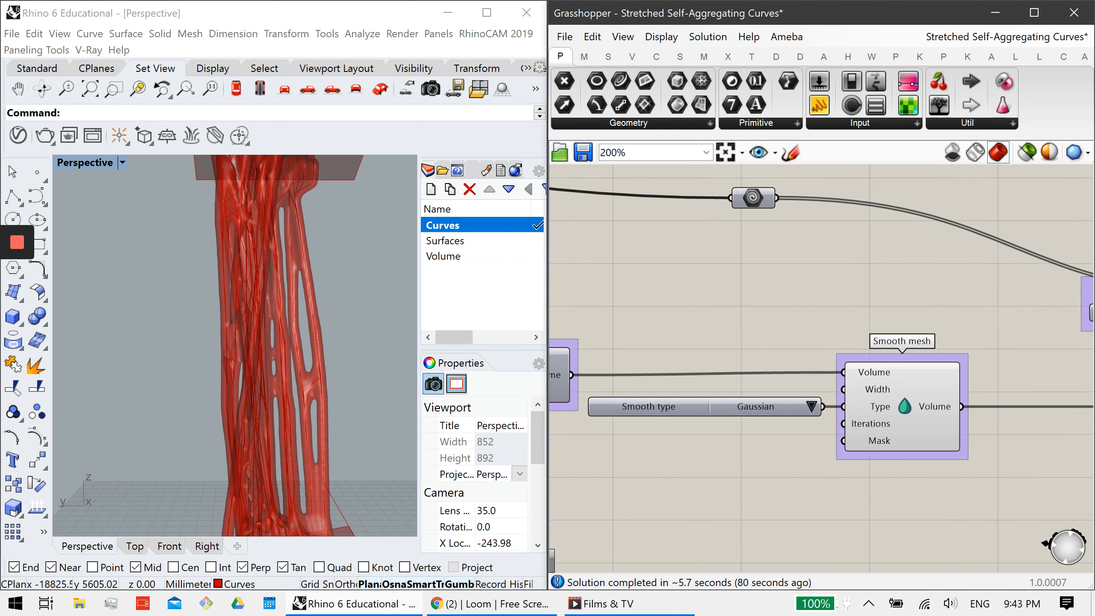
{"action": "left_click", "coordinate": [813, 407]}
{"action": "left_click", "coordinate": [850, 433]}
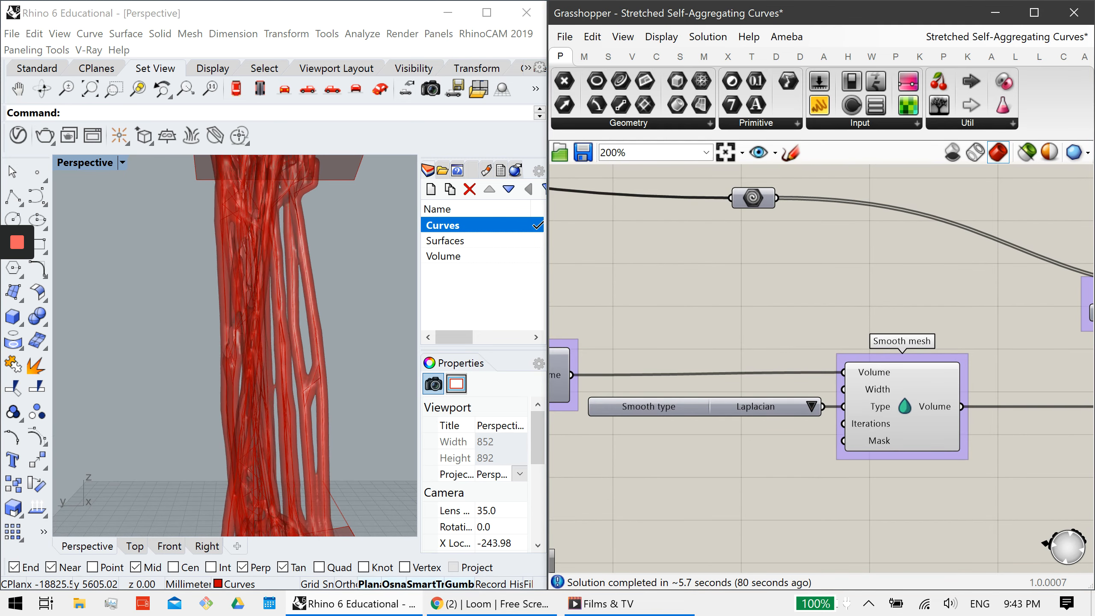
Try the Mean and Median smooth types on the Smooth mesh component, and set the type to Gaussian.
{"action": "left_click", "coordinate": [812, 407]}
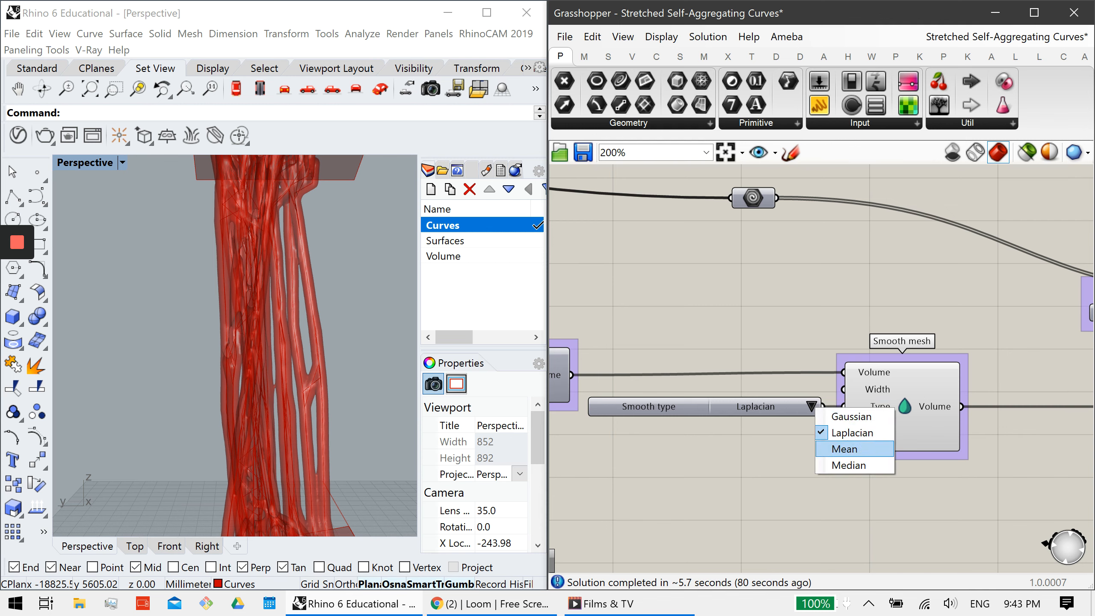
{"action": "left_click", "coordinate": [850, 450]}
{"action": "left_click", "coordinate": [811, 406]}
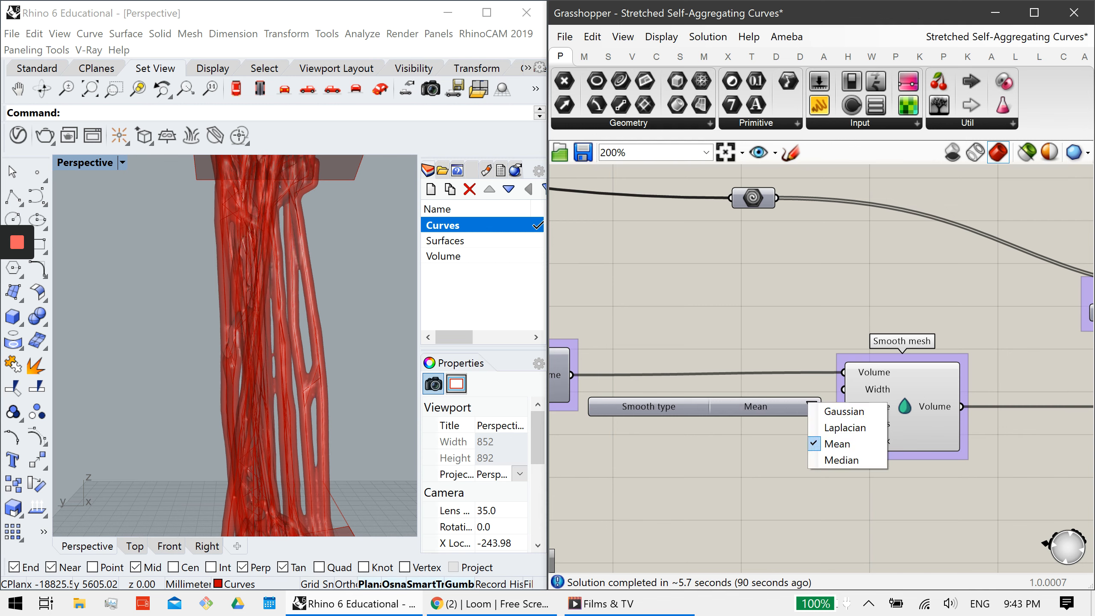
{"action": "left_click", "coordinate": [851, 450]}
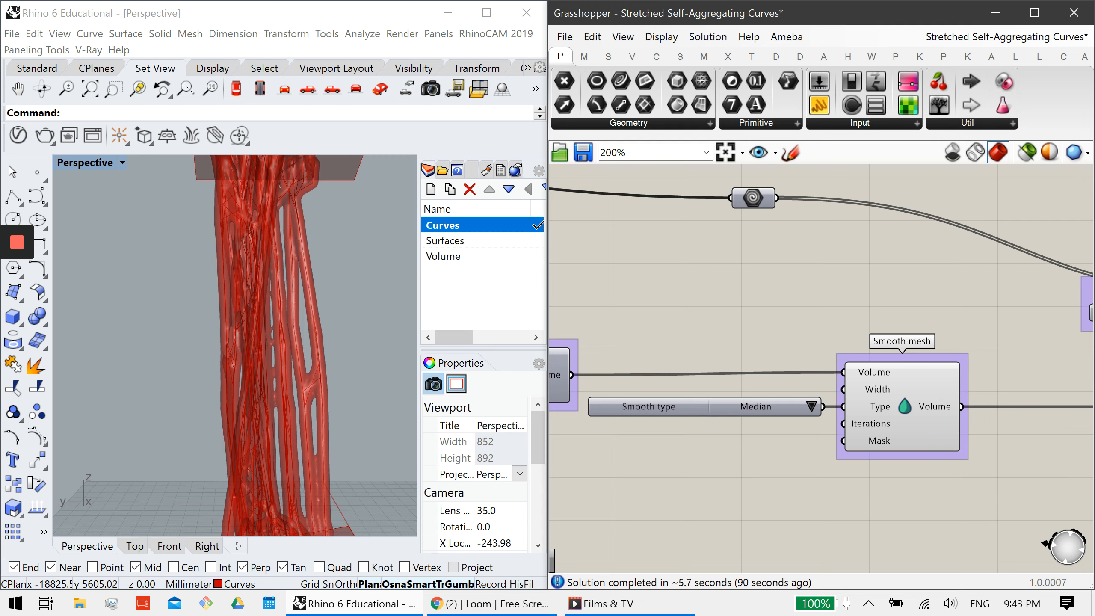
{"action": "left_click", "coordinate": [817, 407]}
{"action": "left_click", "coordinate": [850, 417]}
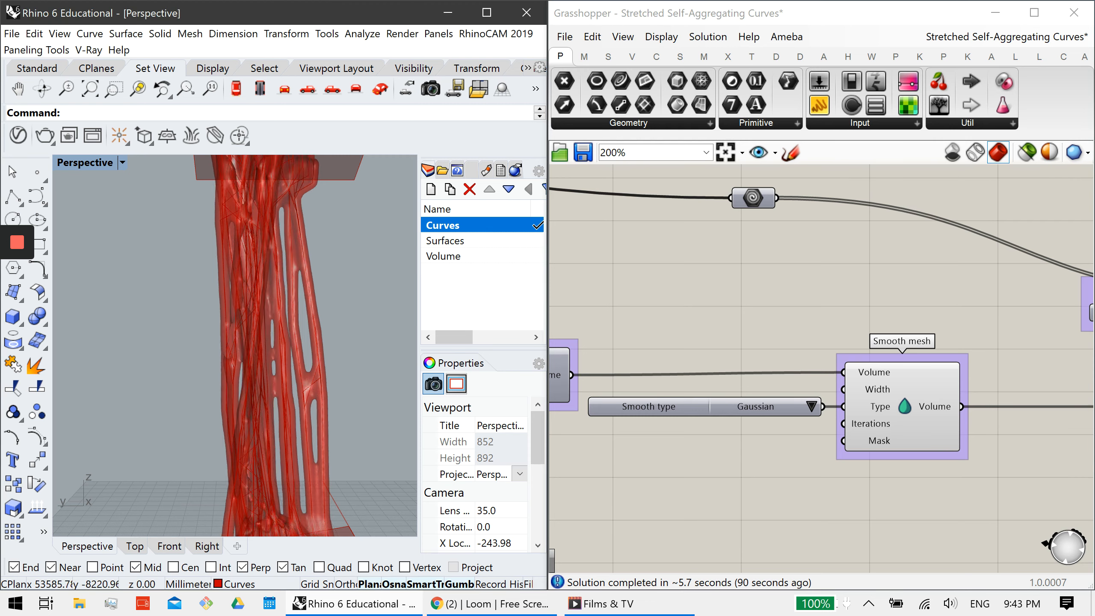
Disable the preview of the Smooth mesh component.
{"action": "scroll", "coordinate": [280, 345], "scroll_direction": "down", "scroll_amount": 4}
{"action": "right_click_drag", "start_coordinate": [280, 345], "coordinate": [173, 345]}
{"action": "scroll", "coordinate": [909, 377], "scroll_direction": "down", "scroll_amount": 4}
{"action": "left_click", "coordinate": [906, 392]}
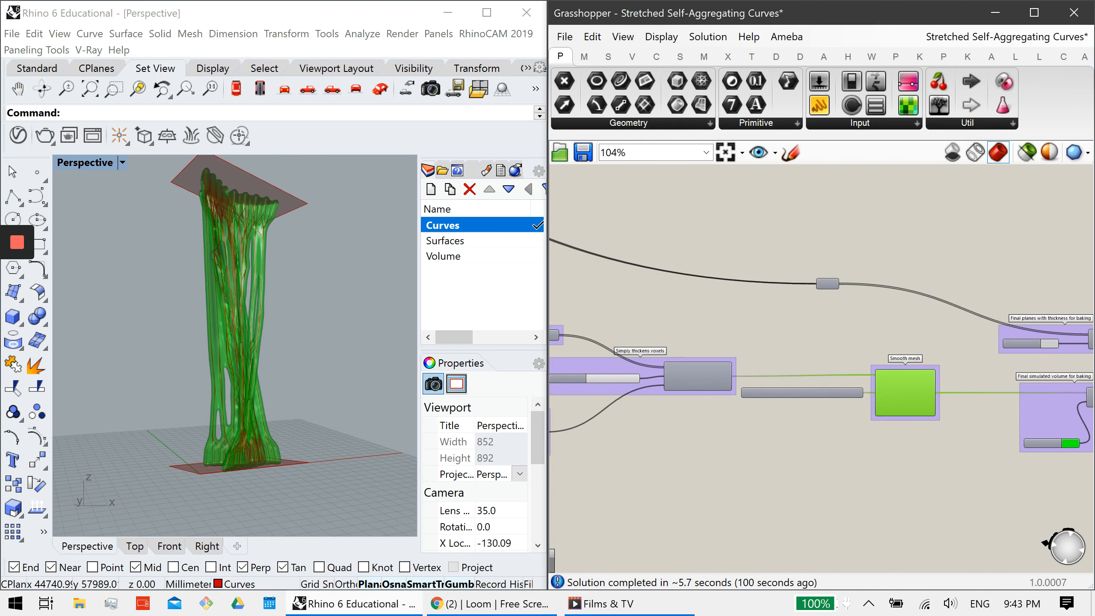
{"action": "left_click", "coordinate": [884, 455]}
{"action": "right_click_drag", "start_coordinate": [884, 455], "coordinate": [707, 464]}
{"action": "left_click", "coordinate": [709, 404]}
{"action": "middle_click", "coordinate": [706, 404]}
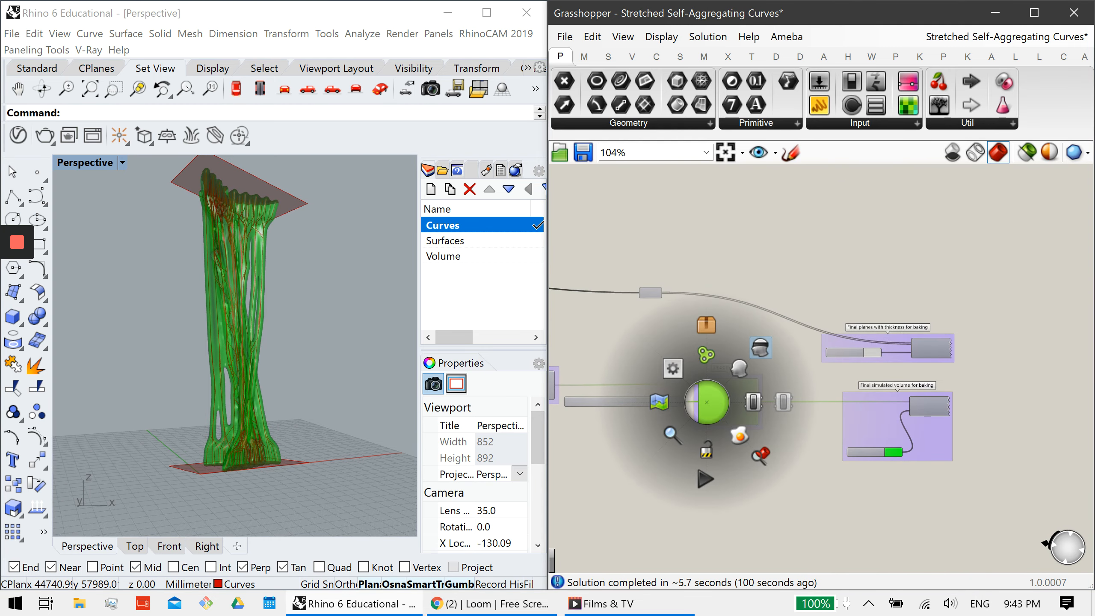
{"action": "left_click", "coordinate": [672, 368]}
Enable the preview of the coloured final planes and final simulated volume components.
{"action": "left_click_drag", "start_coordinate": [991, 502], "coordinate": [837, 318]}
{"action": "middle_click", "coordinate": [887, 336]}
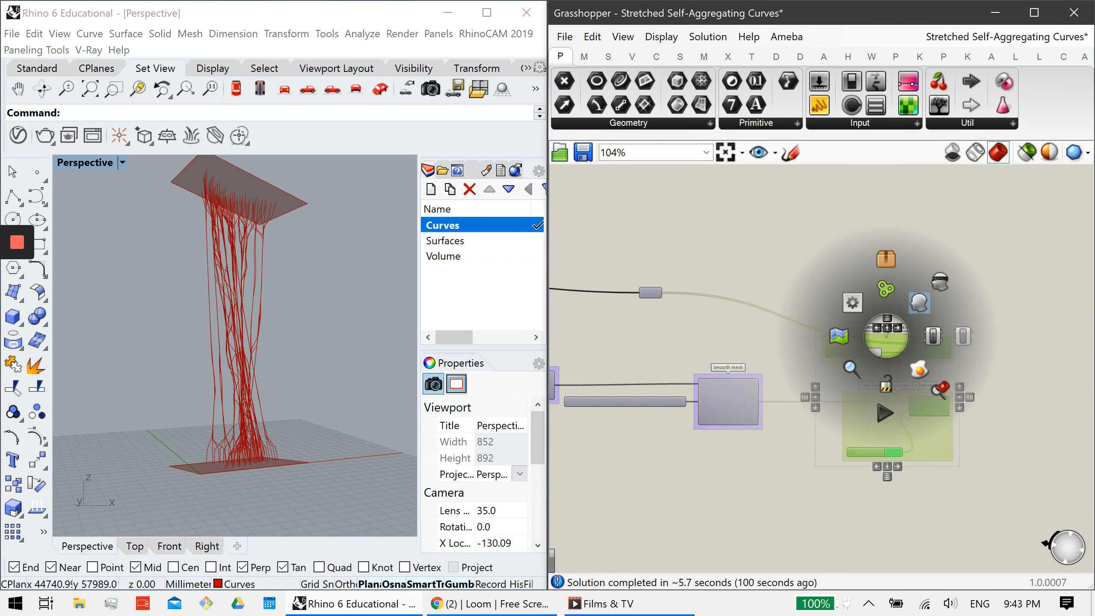
{"action": "left_click", "coordinate": [920, 303]}
{"action": "left_click", "coordinate": [768, 341]}
Examine the coloured volume and thickened planes from several angles, highlighting the final planes' preview component.
{"action": "right_click_drag", "start_coordinate": [341, 335], "coordinate": [202, 352]}
{"action": "scroll", "coordinate": [902, 364], "scroll_direction": "up", "scroll_amount": 4}
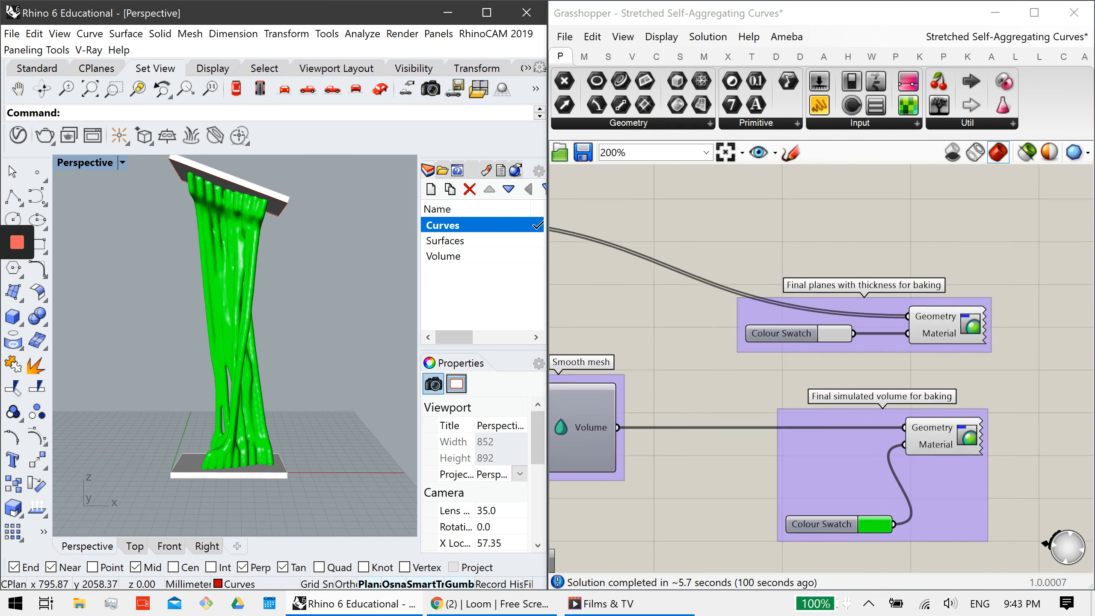
{"action": "right_click_drag", "start_coordinate": [373, 436], "coordinate": [345, 509]}
{"action": "scroll", "coordinate": [345, 496], "scroll_direction": "up", "scroll_amount": 4}
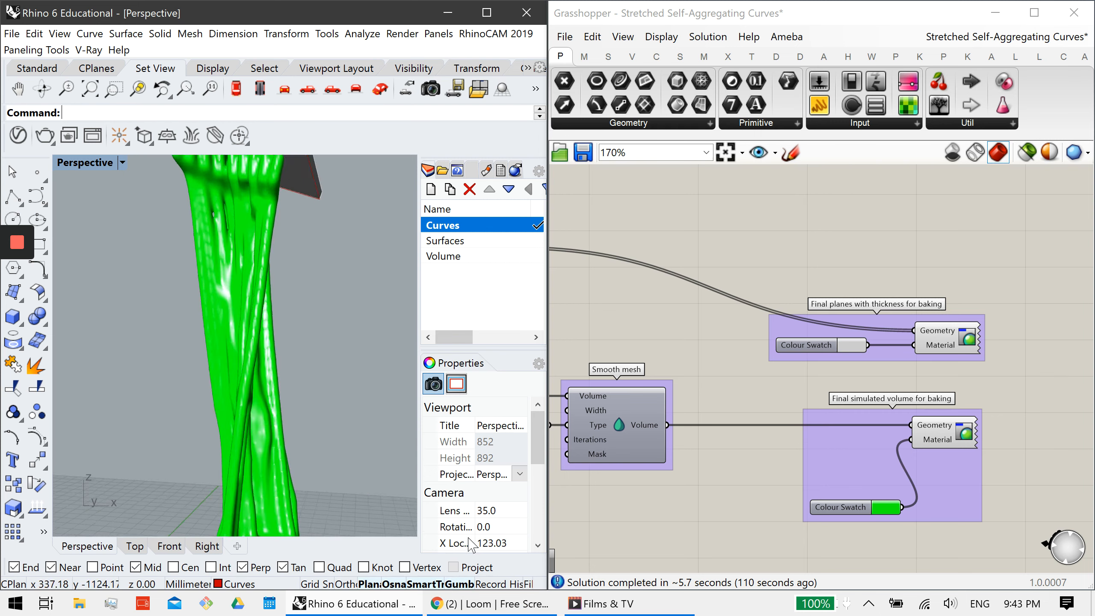
{"action": "scroll", "coordinate": [367, 496], "scroll_direction": "down", "scroll_amount": 4}
{"action": "right_click_drag", "start_coordinate": [535, 474], "coordinate": [468, 570]}
{"action": "left_click", "coordinate": [942, 339]}
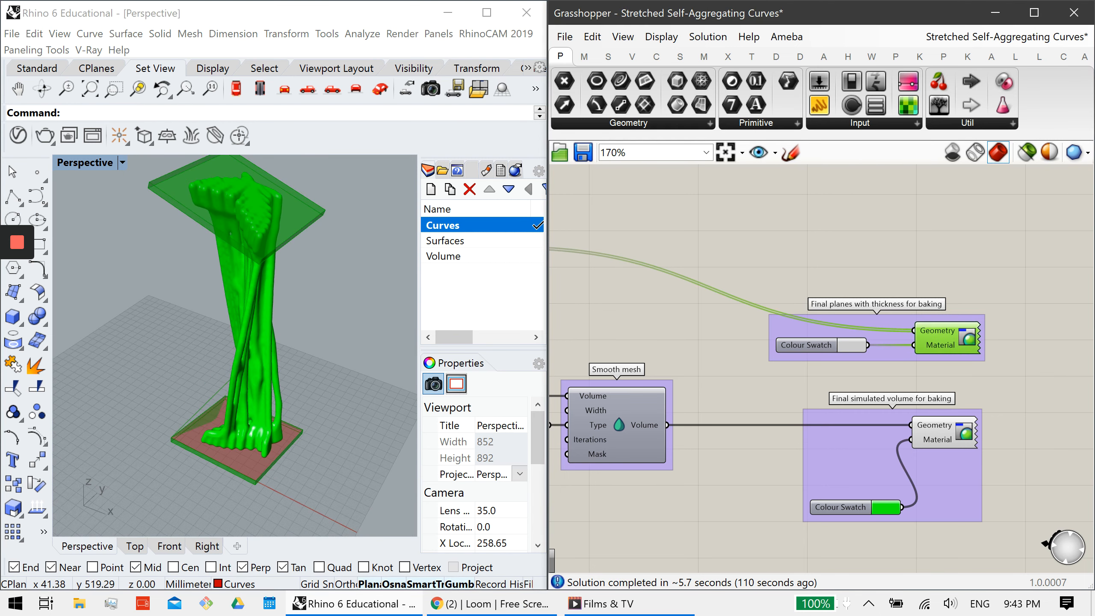
{"action": "right_click_drag", "start_coordinate": [310, 345], "coordinate": [626, 439]}
{"action": "left_click", "coordinate": [565, 456]}
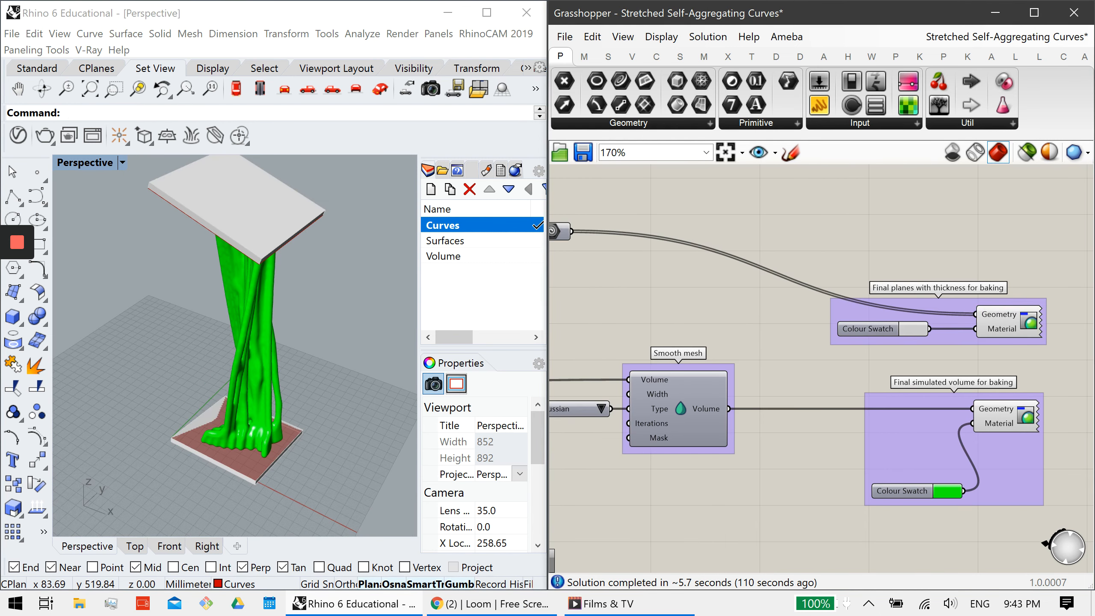
Open the cluster that gives the top and bottom planes their thickness.
{"action": "scroll", "coordinate": [819, 366], "scroll_direction": "down", "scroll_amount": 7}
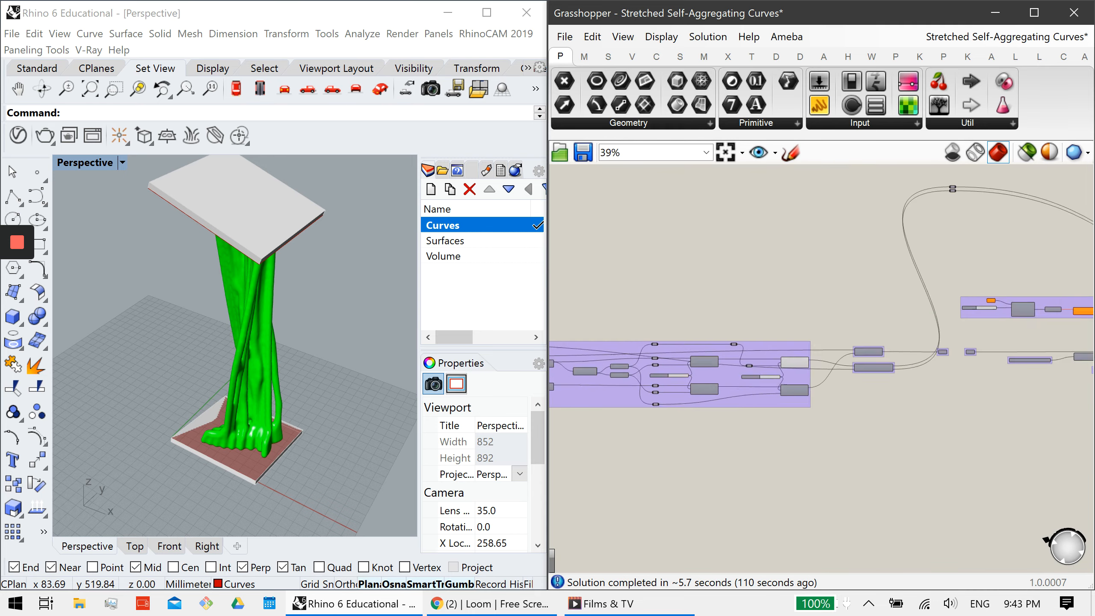
{"action": "scroll", "coordinate": [985, 370], "scroll_direction": "up", "scroll_amount": 2}
{"action": "right_click_drag", "start_coordinate": [1011, 287], "coordinate": [867, 343]}
{"action": "scroll", "coordinate": [867, 342], "scroll_direction": "up", "scroll_amount": 5}
{"action": "scroll", "coordinate": [810, 320], "scroll_direction": "down", "scroll_amount": 5}
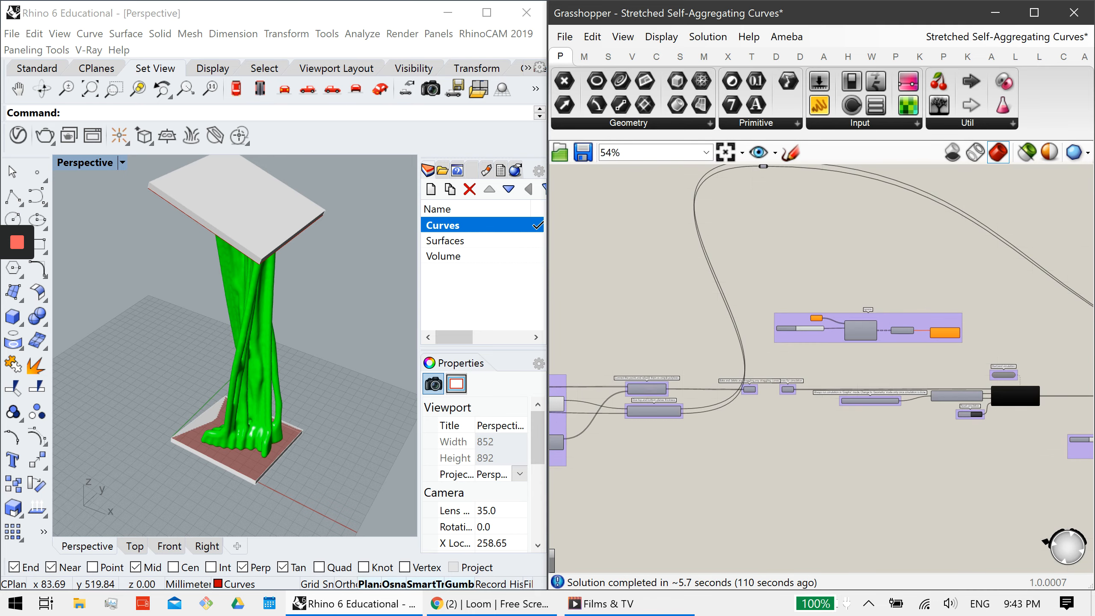
{"action": "scroll", "coordinate": [617, 422], "scroll_direction": "up", "scroll_amount": 8}
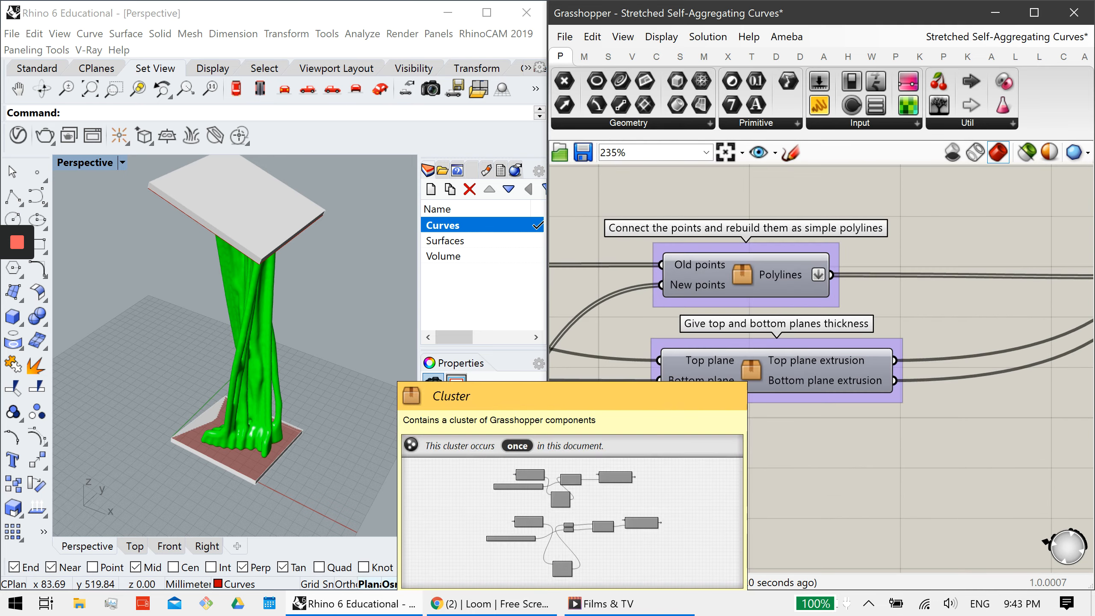
{"action": "right_click_drag", "start_coordinate": [381, 443], "coordinate": [389, 354]}
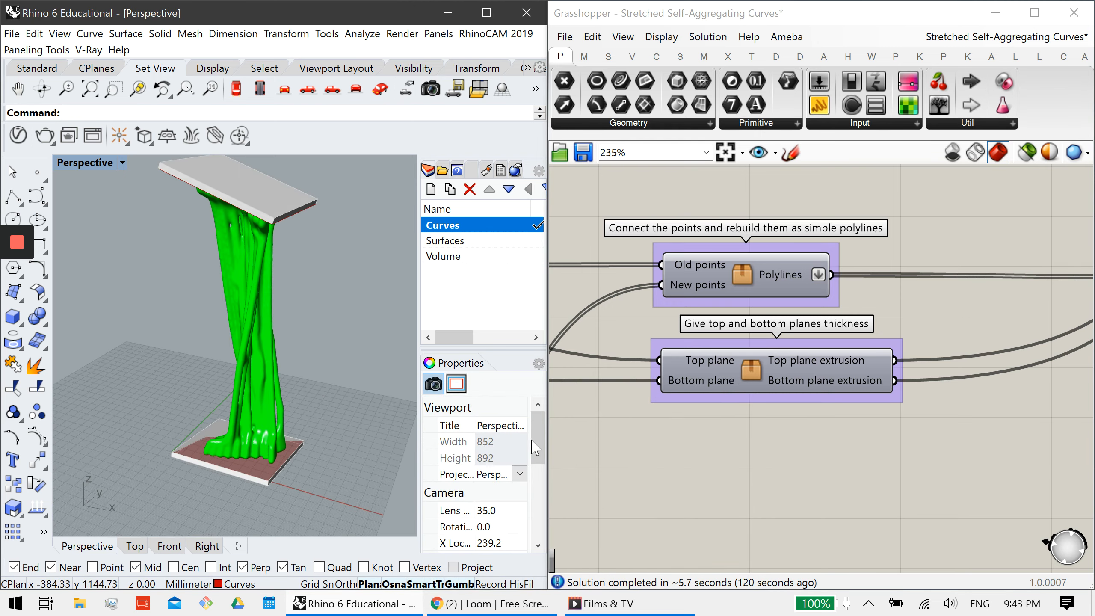
{"action": "right_click_drag", "start_coordinate": [535, 447], "coordinate": [543, 414]}
{"action": "double_click", "coordinate": [752, 371]}
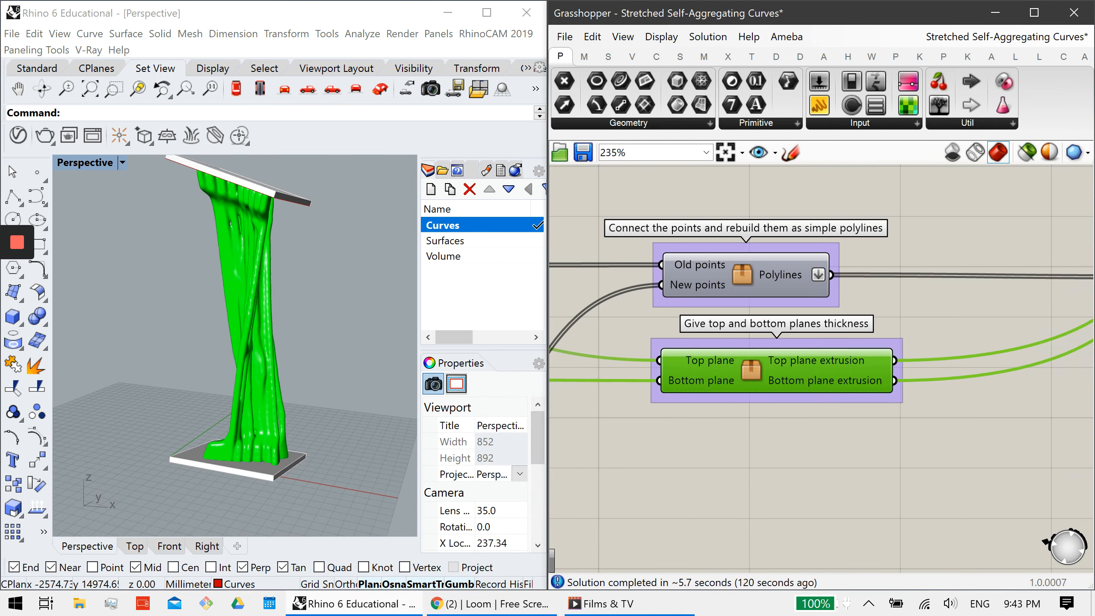
Review the Plane thickness sliders for both planes inside the cluster, and save and close it.
{"action": "scroll", "coordinate": [776, 304], "scroll_direction": "up", "scroll_amount": 5}
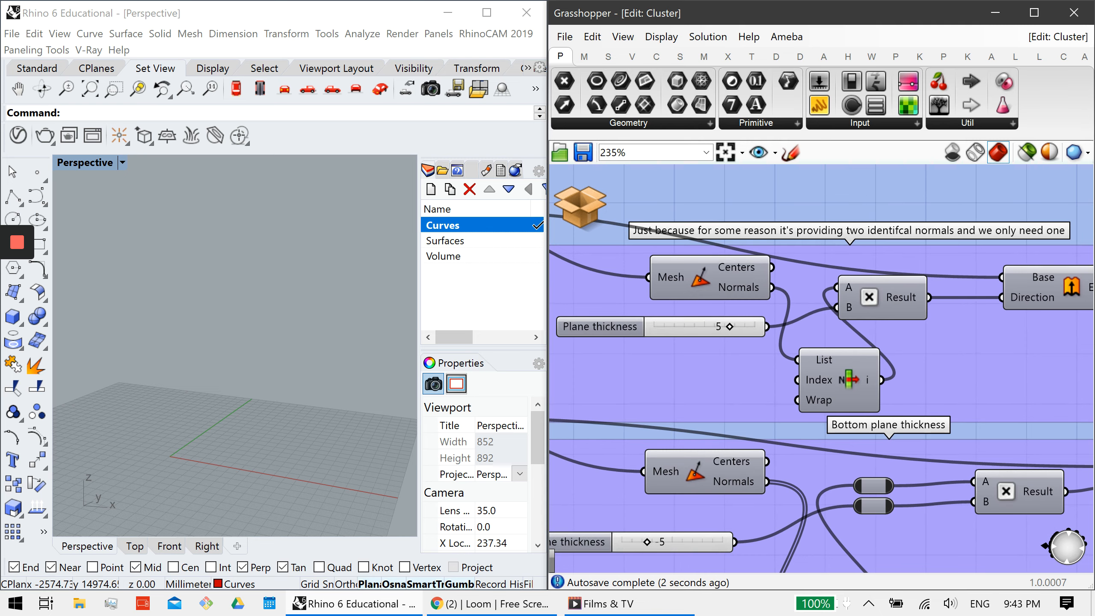
{"action": "right_click_drag", "start_coordinate": [776, 371], "coordinate": [801, 311]}
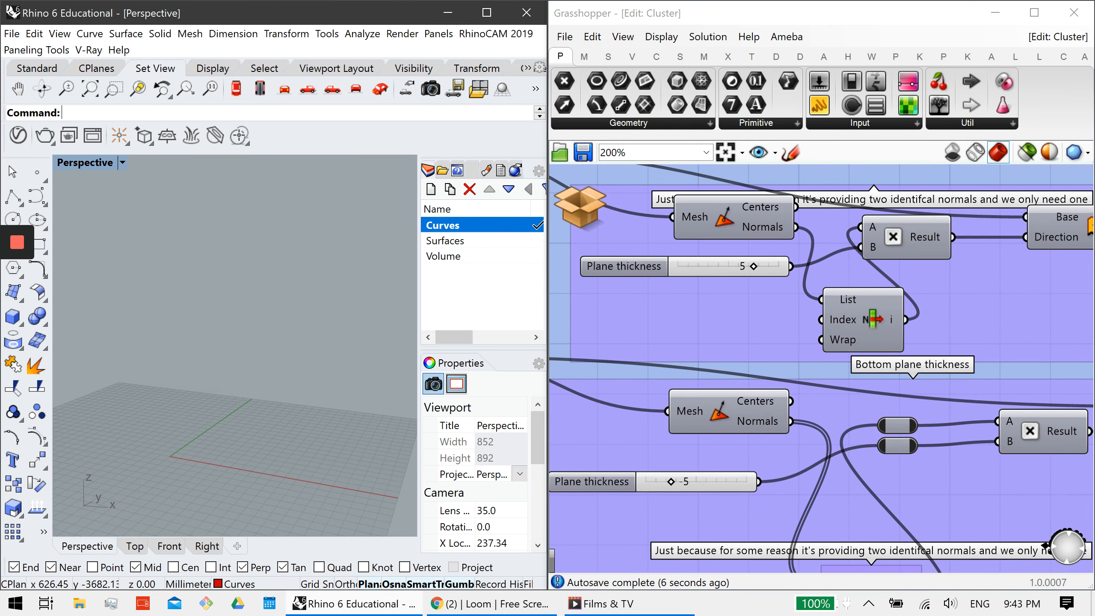
{"action": "scroll", "coordinate": [575, 490], "scroll_direction": "down", "scroll_amount": 3}
{"action": "left_click", "coordinate": [581, 207]}
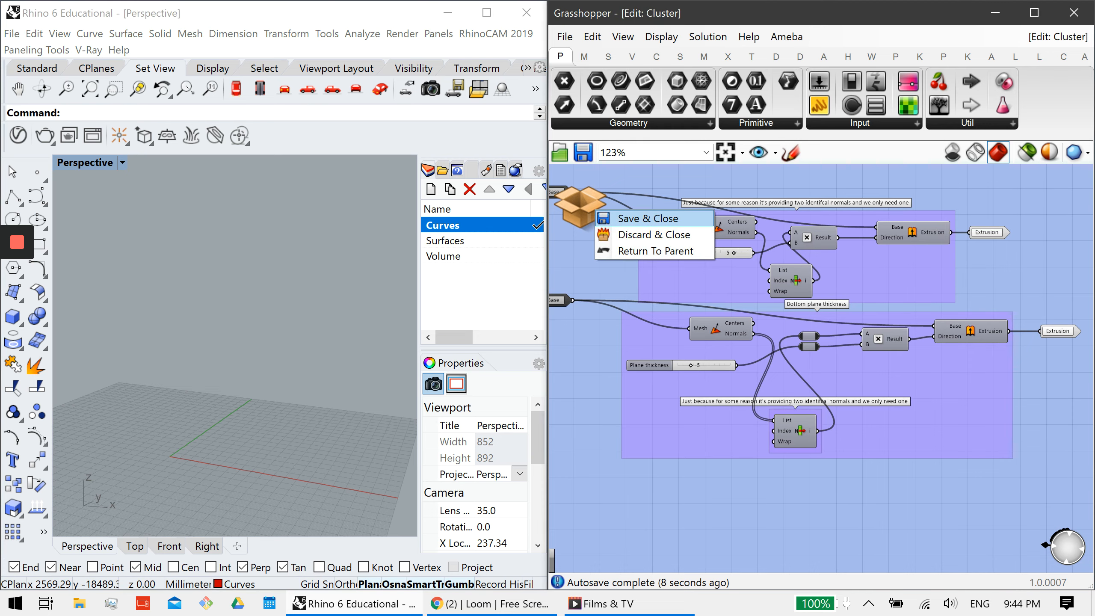
{"action": "left_click", "coordinate": [626, 220]}
Disable the preview of all upstream components before the polyline and plane thickness clusters.
{"action": "scroll", "coordinate": [777, 345], "scroll_direction": "down", "scroll_amount": 10}
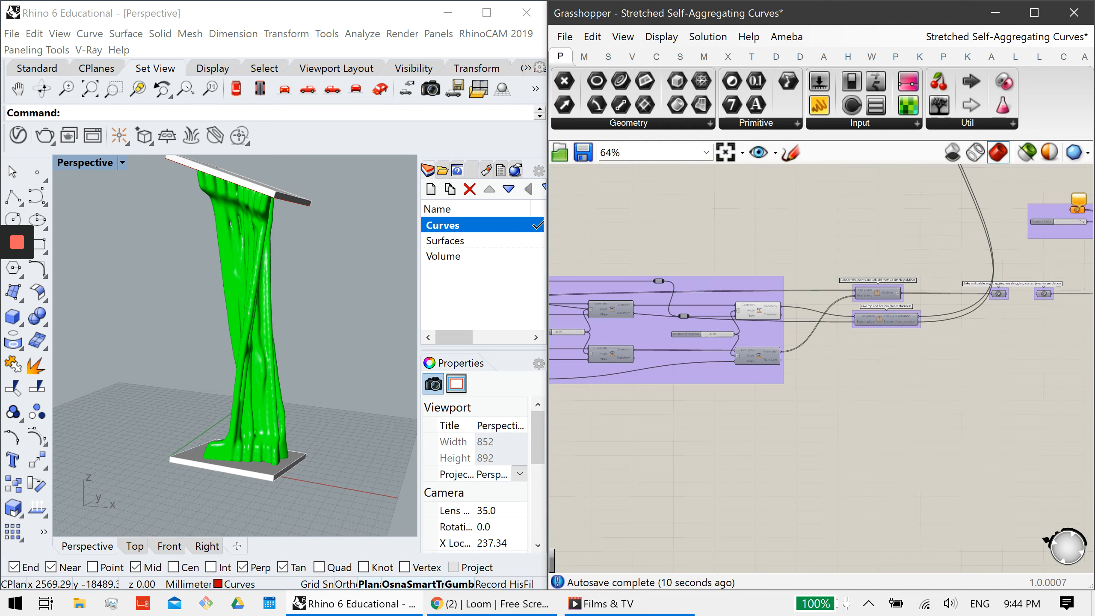
{"action": "left_click_drag", "start_coordinate": [993, 433], "coordinate": [596, 256]}
{"action": "middle_click", "coordinate": [596, 256]}
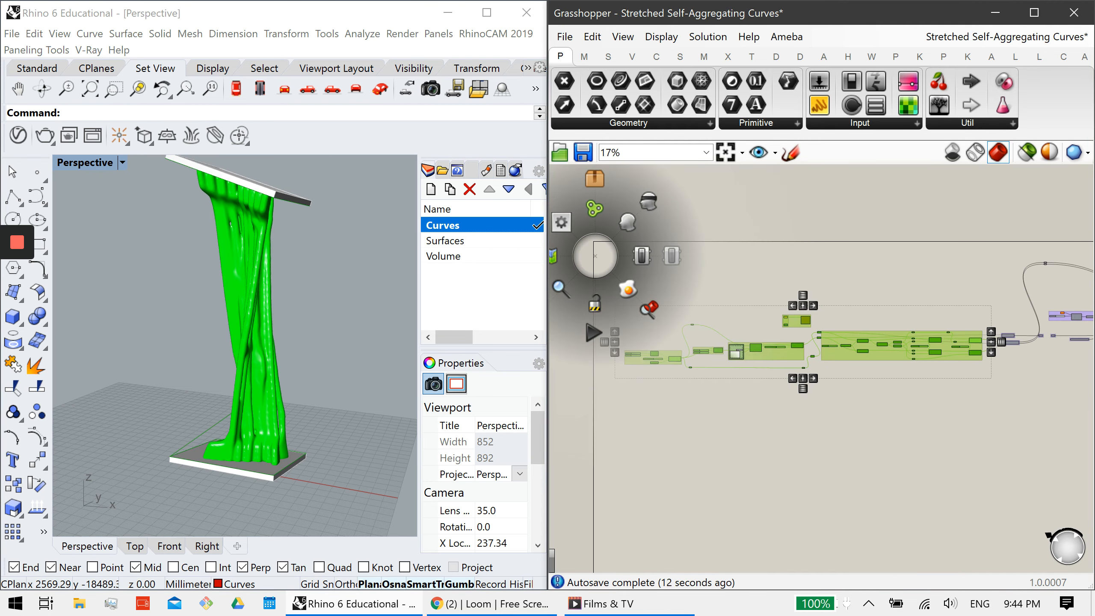
{"action": "left_click", "coordinate": [649, 201]}
{"action": "left_click", "coordinate": [634, 224]}
Set the colour swatch of the final simulated volume to red.
{"action": "right_click_drag", "start_coordinate": [351, 298], "coordinate": [164, 319]}
{"action": "right_click_drag", "start_coordinate": [1044, 346], "coordinate": [622, 352]}
{"action": "scroll", "coordinate": [840, 356], "scroll_direction": "up", "scroll_amount": 8}
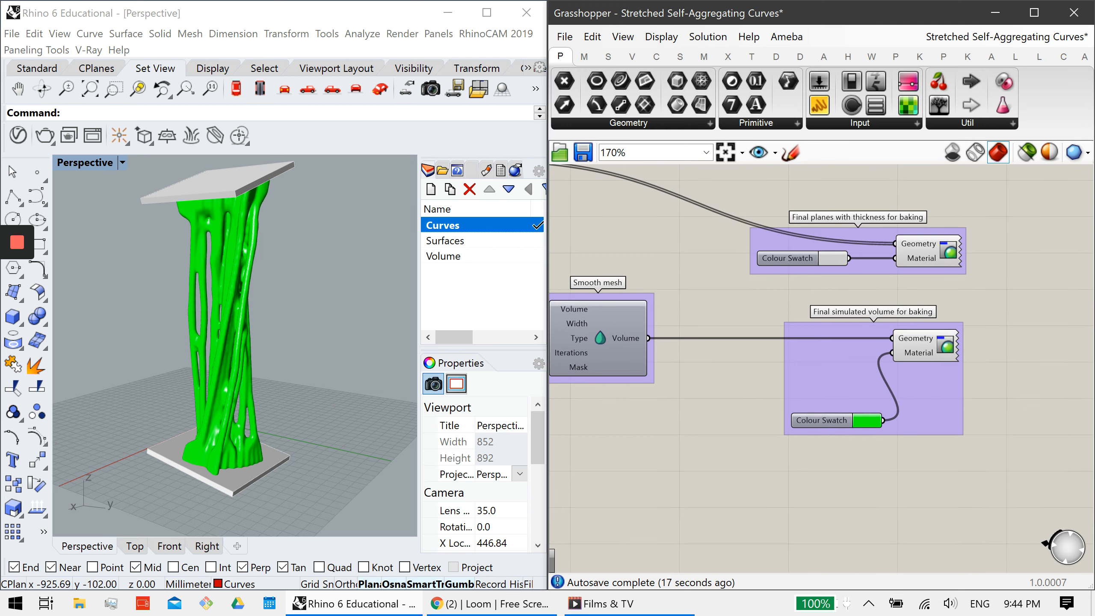
{"action": "left_click", "coordinate": [861, 420]}
{"action": "mouse_move", "coordinate": [896, 348]}
{"action": "left_mouse_down"}
{"action": "mouse_move", "coordinate": [927, 397]}
{"action": "mouse_move", "coordinate": [1009, 379]}
{"action": "mouse_move", "coordinate": [987, 397]}
{"action": "mouse_move", "coordinate": [899, 341]}
{"action": "left_mouse_up"}
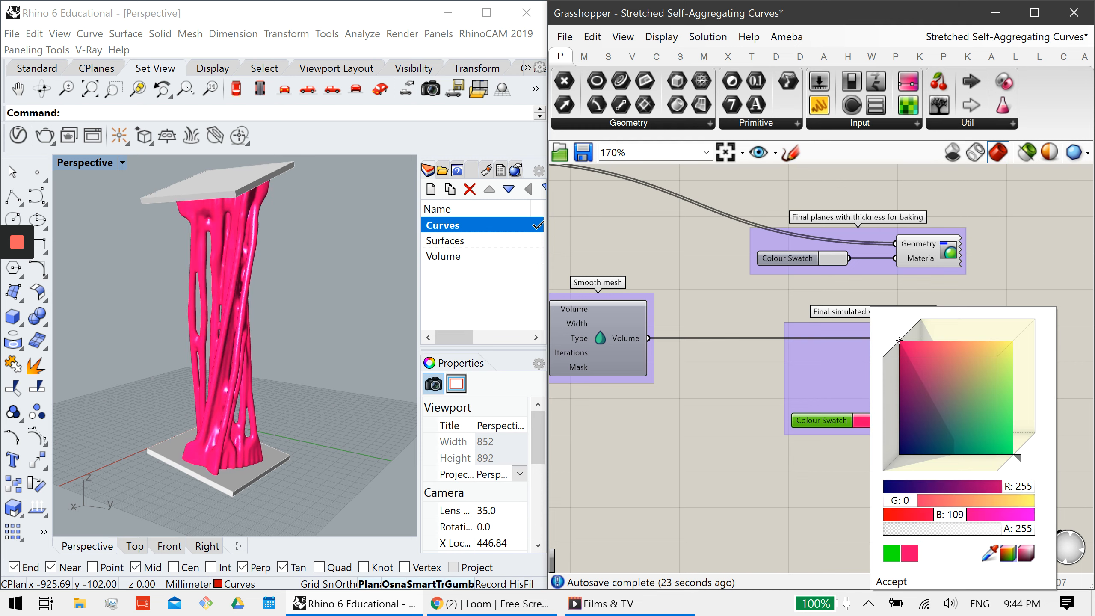
{"action": "left_click_drag", "start_coordinate": [949, 514], "coordinate": [884, 515]}
{"action": "left_click", "coordinate": [830, 503]}
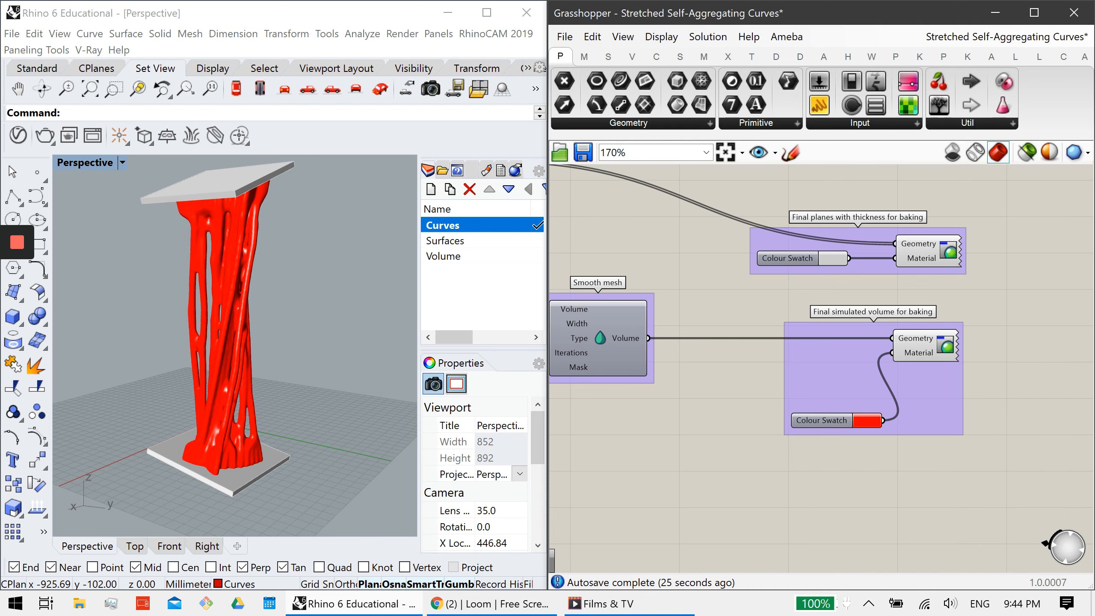
Set the colour swatch of the final planes to dark grey.
{"action": "left_click", "coordinate": [833, 258]}
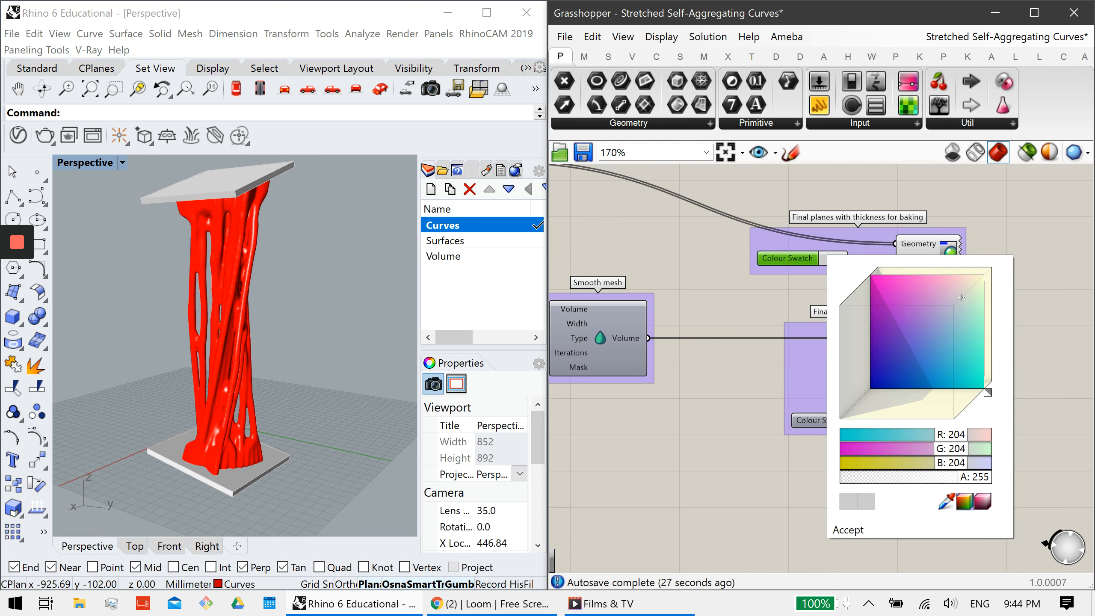
{"action": "left_click", "coordinate": [983, 501]}
{"action": "left_click_drag", "start_coordinate": [953, 328], "coordinate": [954, 389]}
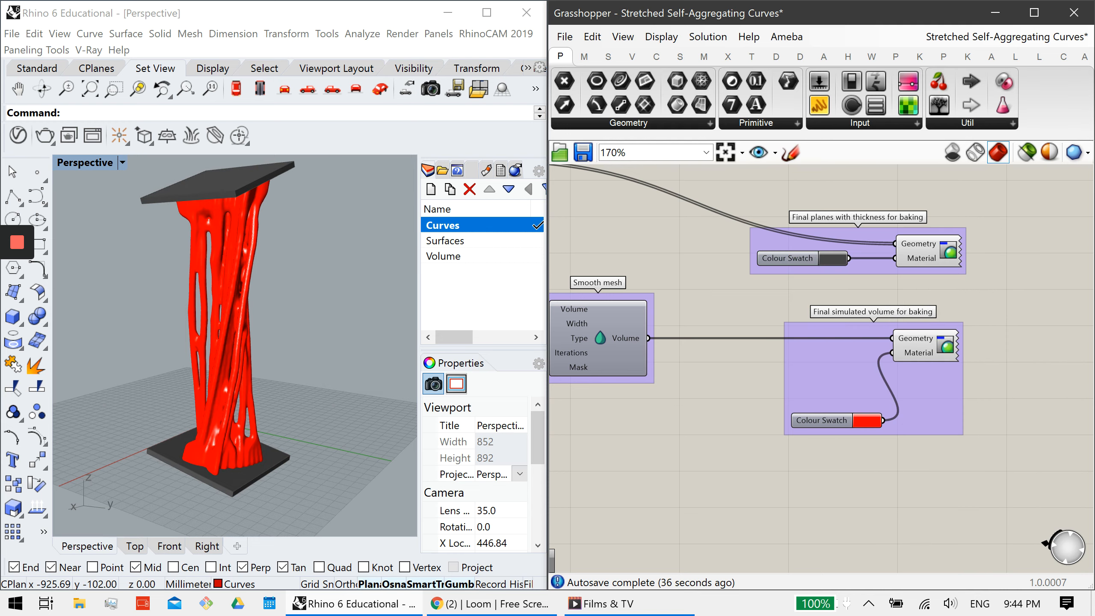
Bake the final planes with thickness and assign the two baked solids to the Surfaces layer.
{"action": "right_click_drag", "start_coordinate": [219, 369], "coordinate": [562, 415]}
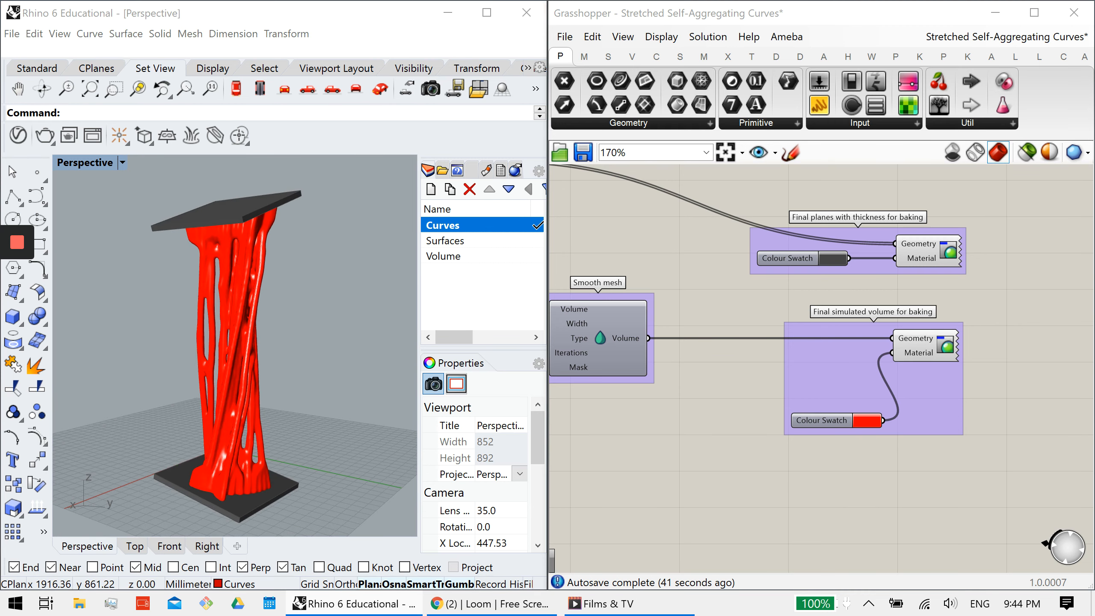
{"action": "left_click", "coordinate": [927, 251]}
{"action": "middle_click", "coordinate": [935, 251]}
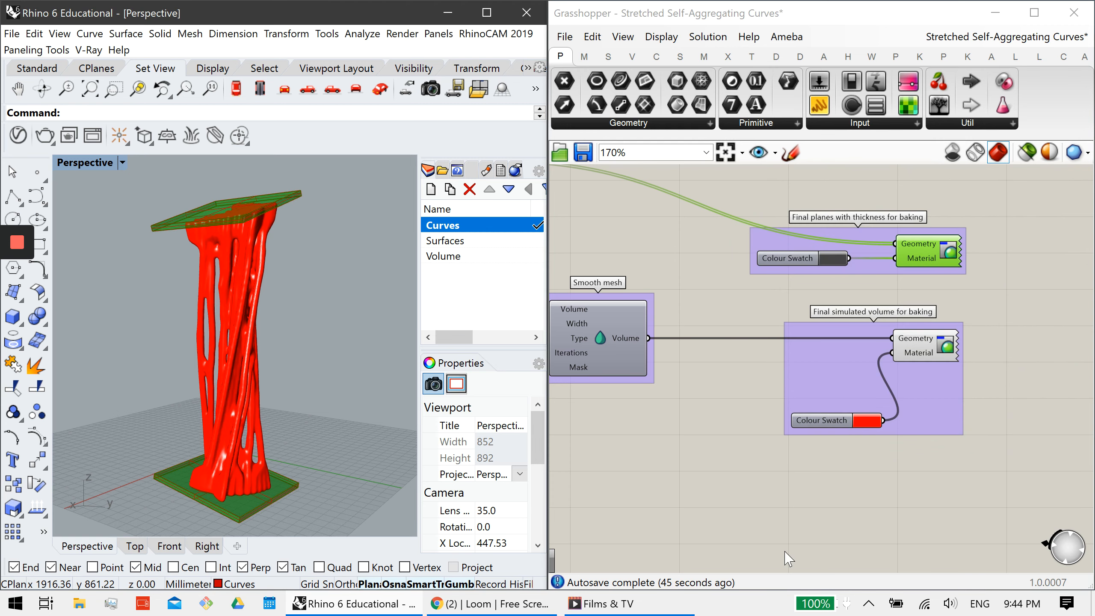
{"action": "left_click", "coordinate": [275, 205]}
{"action": "left_click", "coordinate": [276, 497], "text": "shift"}
{"action": "left_click", "coordinate": [518, 483]}
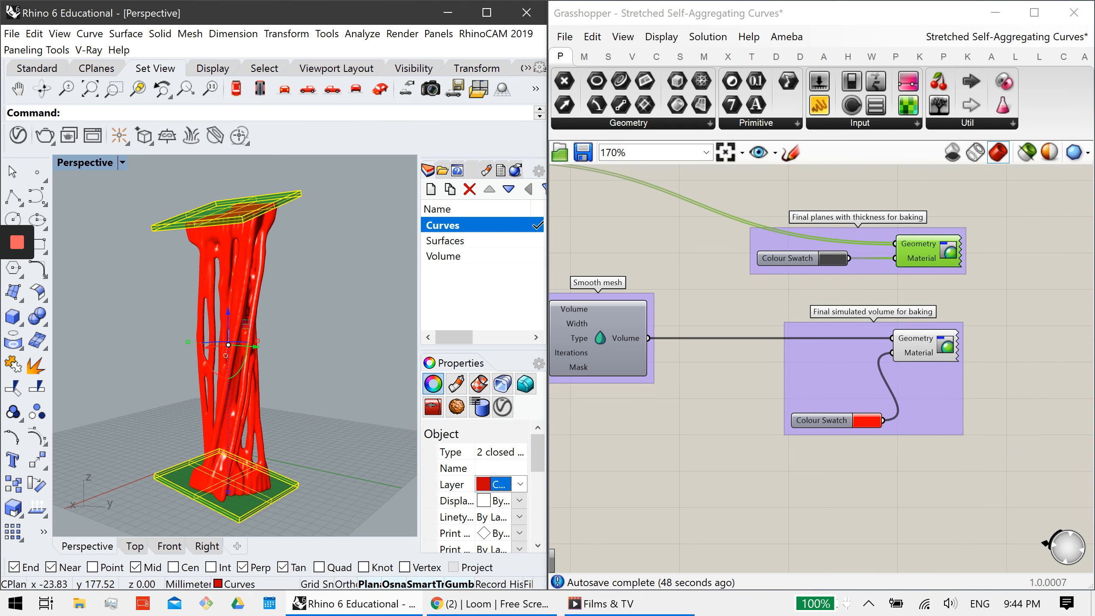
{"action": "left_click", "coordinate": [516, 516]}
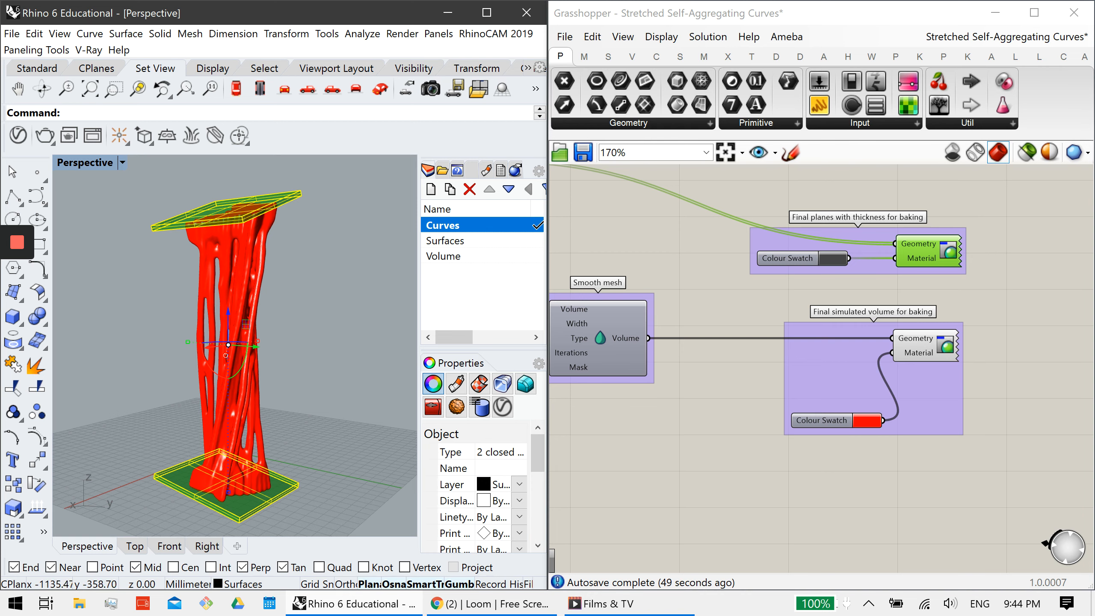
{"action": "left_click", "coordinate": [371, 331]}
Bake the final simulated volume and assign the baked mesh to the Volume layer.
{"action": "left_click", "coordinate": [927, 342]}
{"action": "middle_click", "coordinate": [927, 342]}
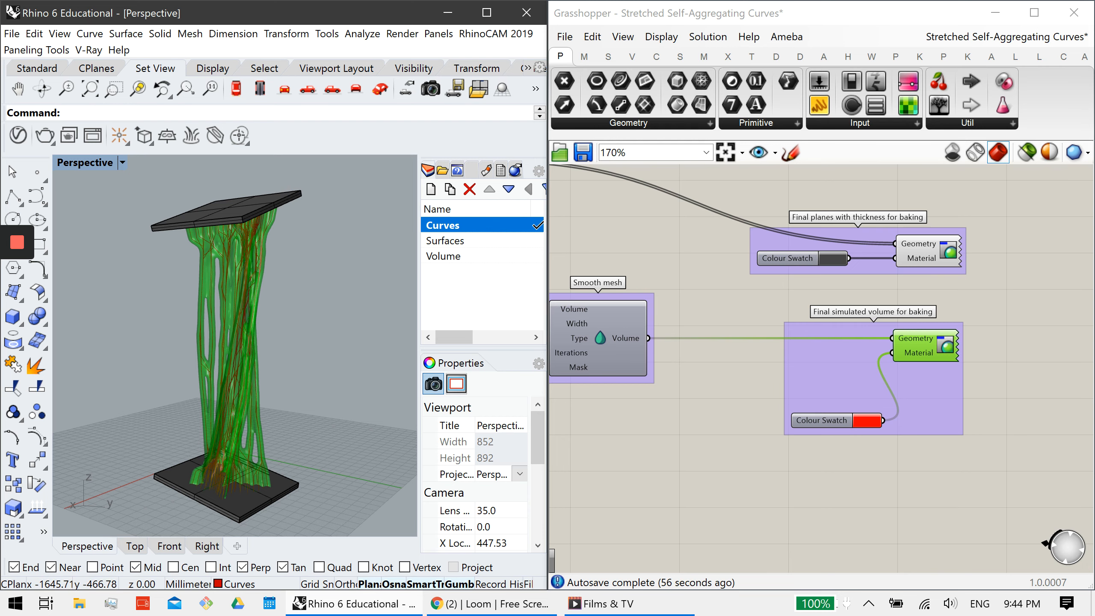
{"action": "left_click", "coordinate": [927, 345]}
{"action": "middle_click", "coordinate": [927, 351]}
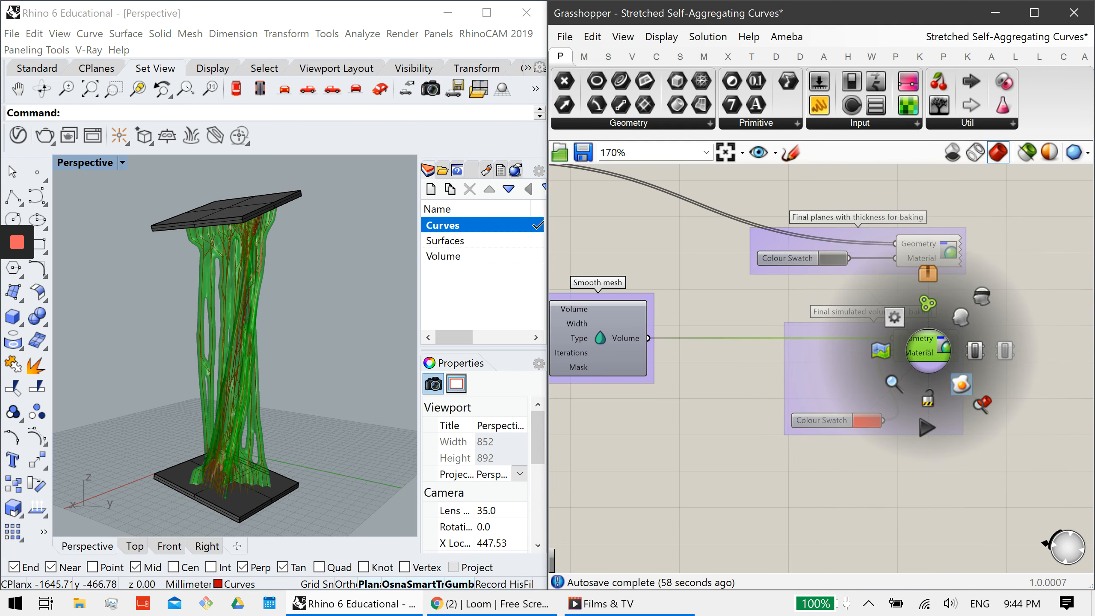
{"action": "left_click", "coordinate": [962, 384]}
{"action": "left_click", "coordinate": [256, 356]}
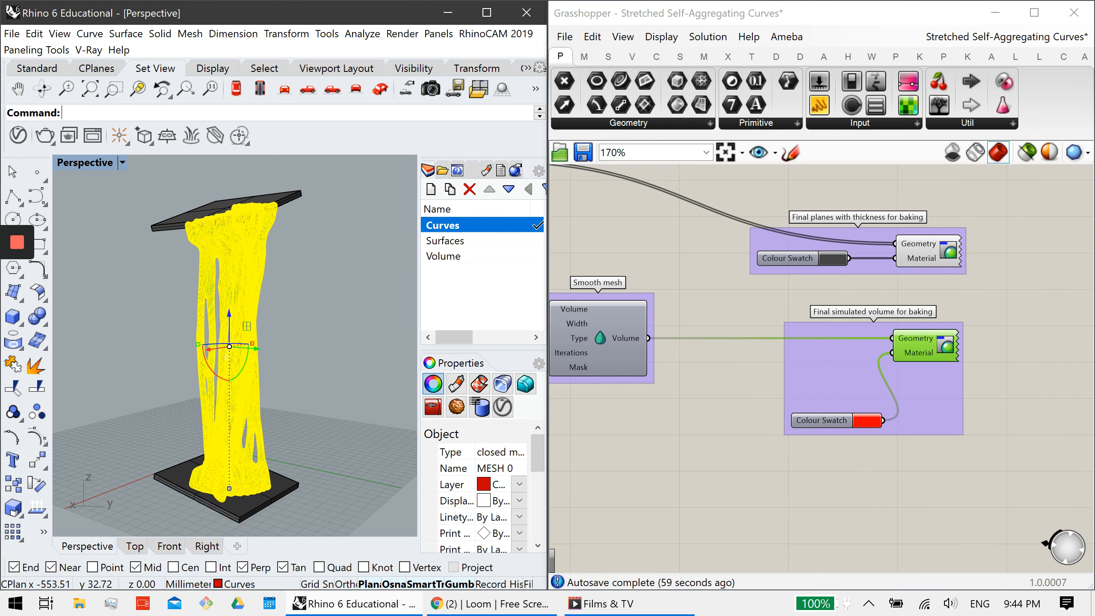
{"action": "left_click", "coordinate": [519, 484]}
{"action": "left_click", "coordinate": [521, 532]}
{"action": "left_click", "coordinate": [372, 380]}
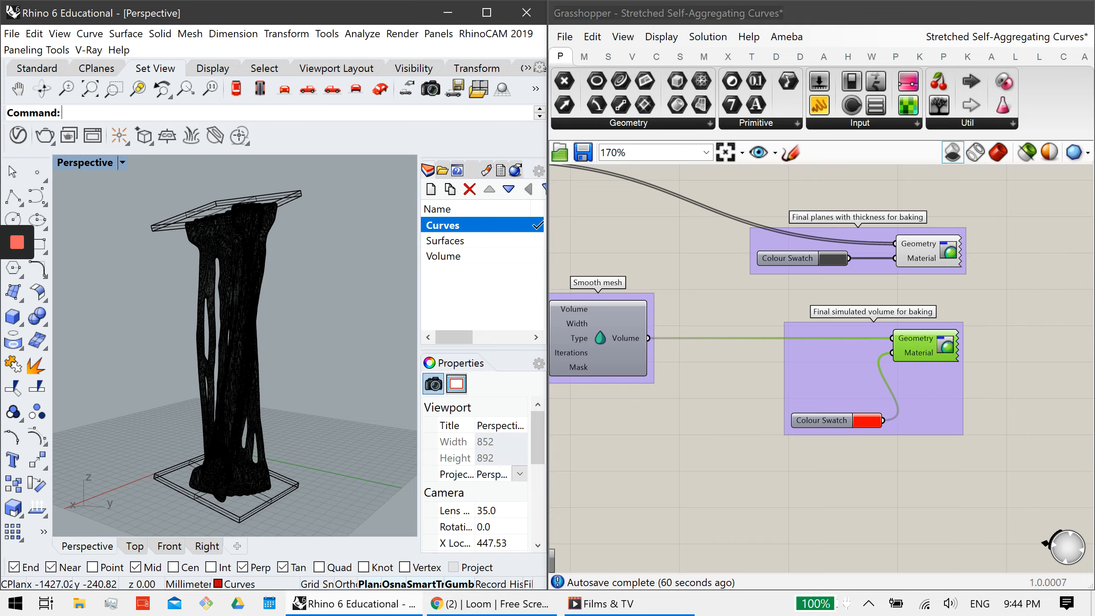
Minimise the Grasshopper window and maximise the Rhino window to work on the baked model.
{"action": "left_click", "coordinate": [996, 12]}
{"action": "left_click", "coordinate": [487, 12]}
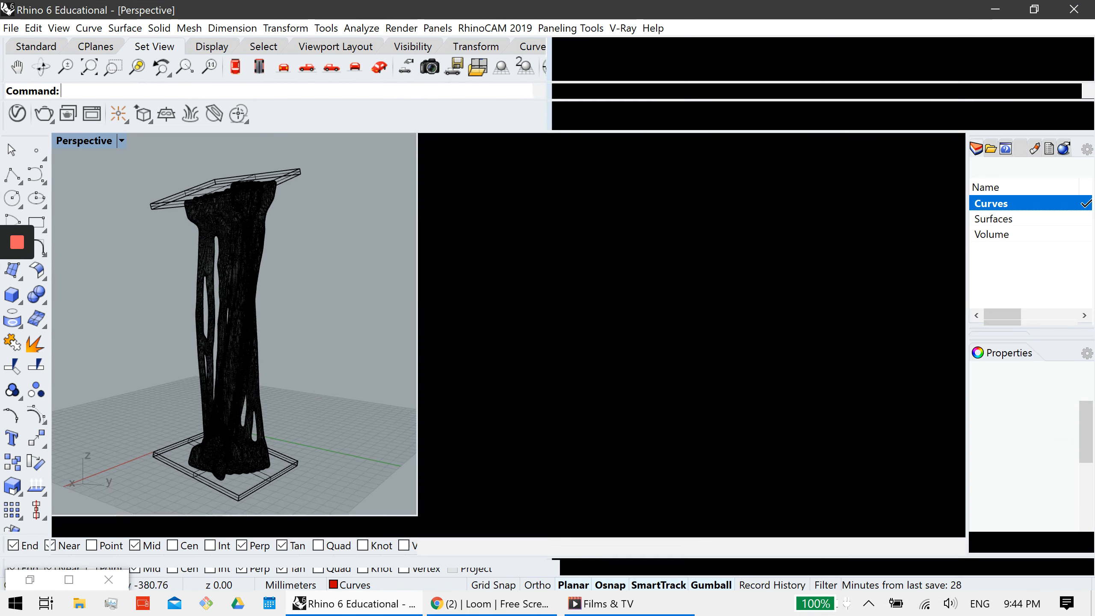
Fit the whole baked model in the Perspective view and widen the side panel to reveal the layer settings.
{"action": "right_click_drag", "start_coordinate": [573, 276], "coordinate": [472, 309]}
{"action": "key", "text": "ctrl+a"}
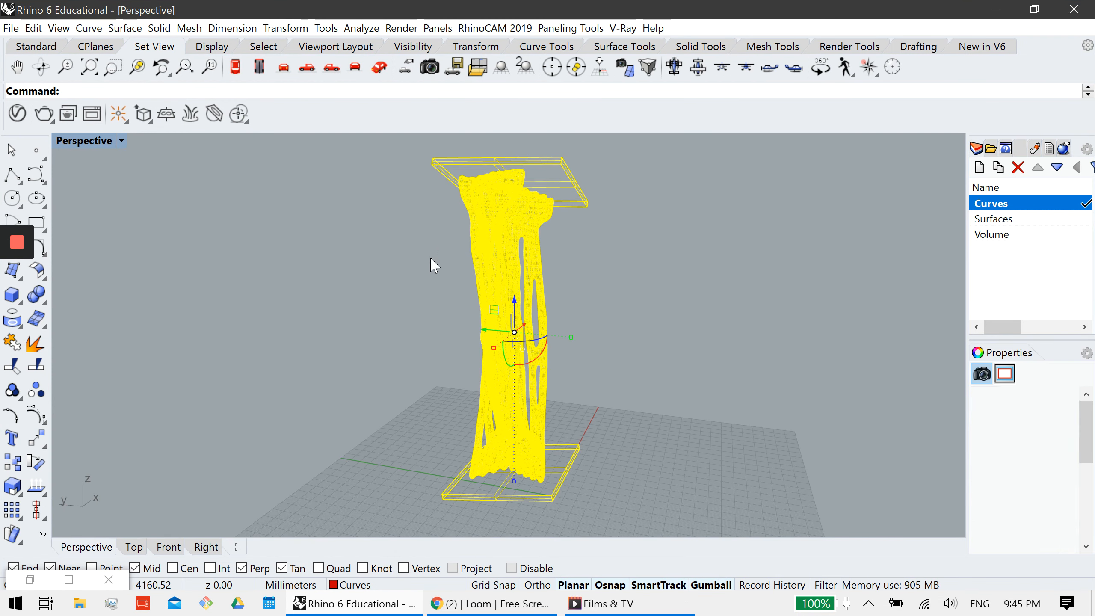
{"action": "left_click", "coordinate": [138, 67]}
{"action": "left_click", "coordinate": [746, 298]}
{"action": "right_click_drag", "start_coordinate": [746, 297], "coordinate": [591, 290]}
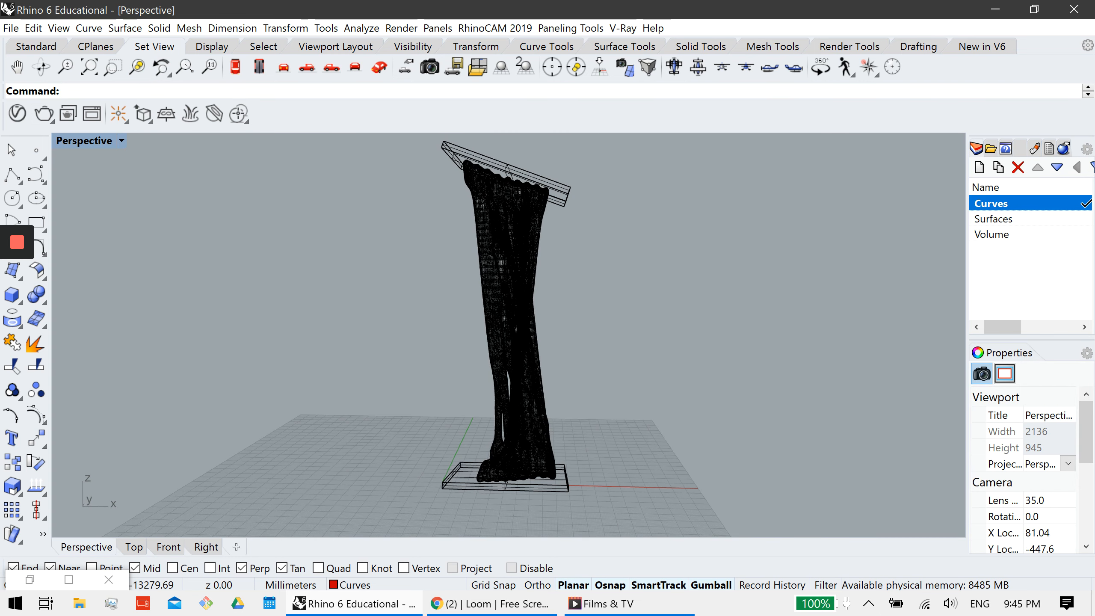
{"action": "left_click_drag", "start_coordinate": [968, 466], "coordinate": [787, 475]}
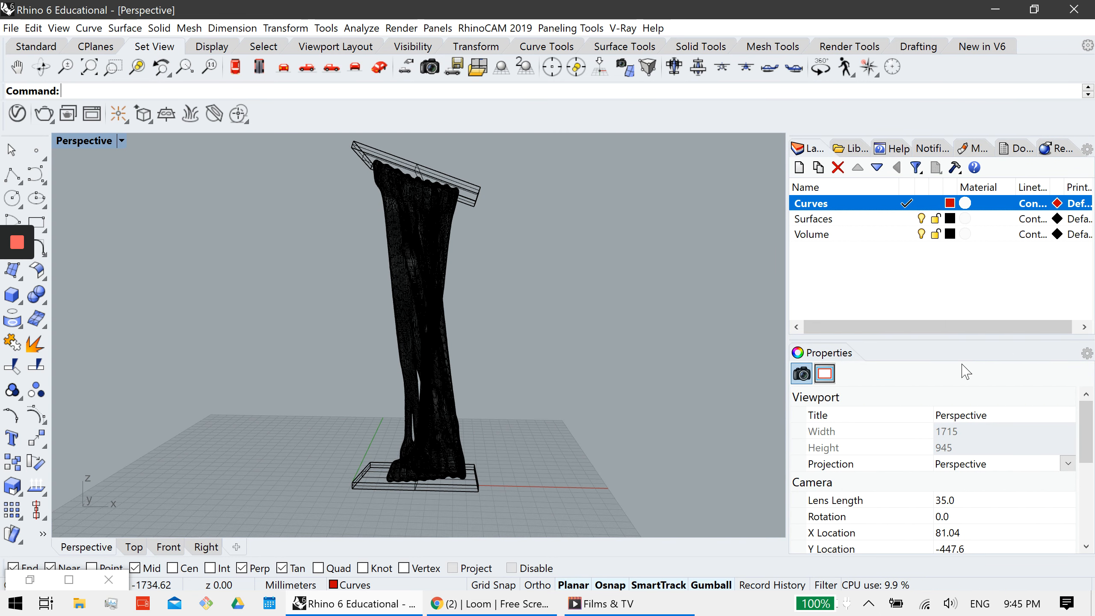
Display the Perspective view in Rendered mode and examine the column and plates from several sides.
{"action": "middle_click", "coordinate": [745, 293]}
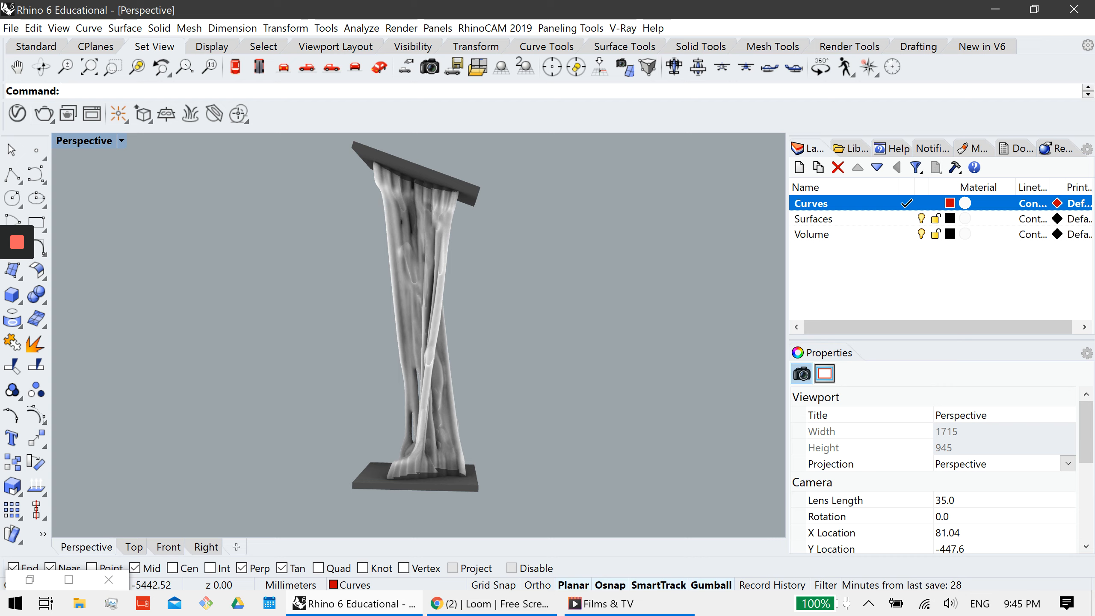
{"action": "mouse_move", "coordinate": [328, 373]}
{"action": "right_mouse_down"}
{"action": "mouse_move", "coordinate": [509, 346]}
{"action": "mouse_move", "coordinate": [535, 365]}
{"action": "right_mouse_up"}
{"action": "mouse_move", "coordinate": [414, 367]}
{"action": "right_mouse_down"}
{"action": "mouse_move", "coordinate": [517, 366]}
{"action": "mouse_move", "coordinate": [970, 590]}
{"action": "mouse_move", "coordinate": [899, 407]}
{"action": "mouse_move", "coordinate": [844, 379]}
{"action": "mouse_move", "coordinate": [995, 509]}
{"action": "mouse_move", "coordinate": [881, 564]}
{"action": "mouse_move", "coordinate": [941, 384]}
{"action": "mouse_move", "coordinate": [944, 500]}
{"action": "right_mouse_up"}
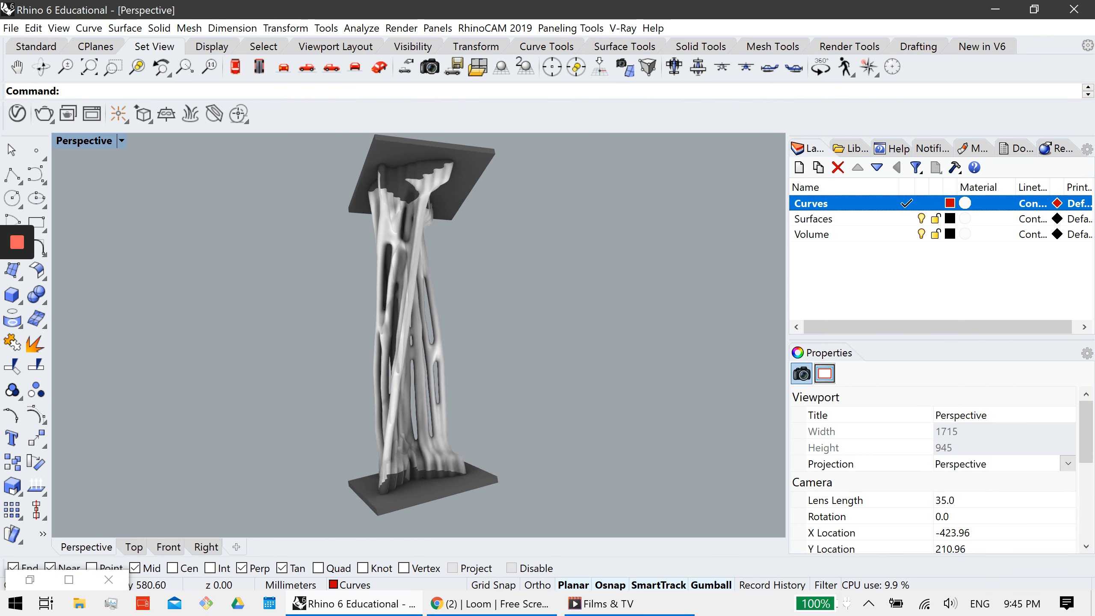
{"action": "right_click_drag", "start_coordinate": [518, 345], "coordinate": [401, 343]}
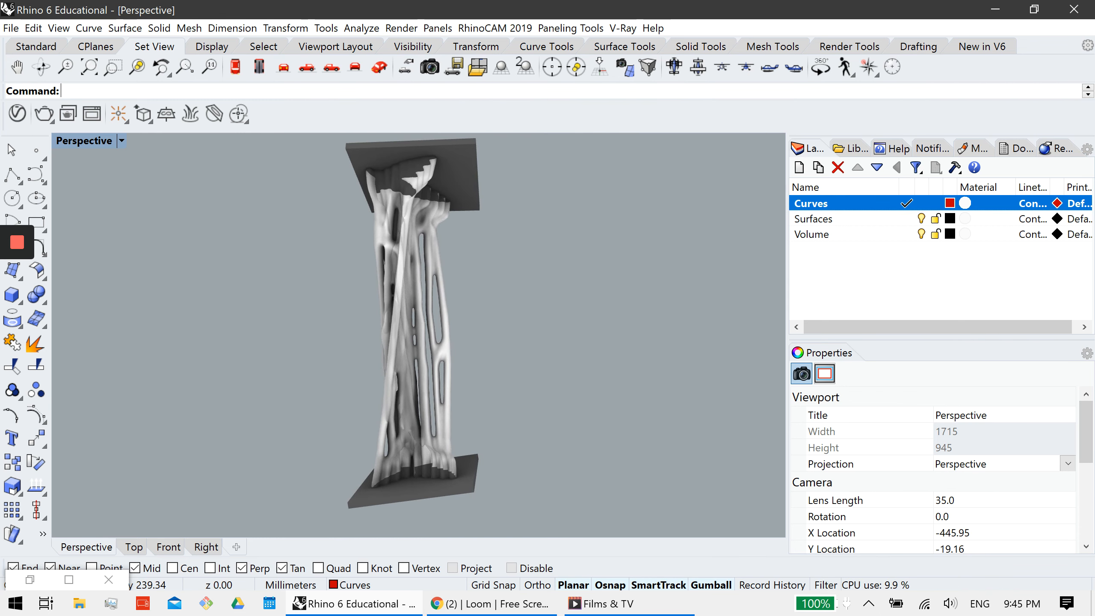
Change the current renderer from V-Ray to Rhino Render.
{"action": "left_click", "coordinate": [1057, 149]}
{"action": "left_click", "coordinate": [940, 199]}
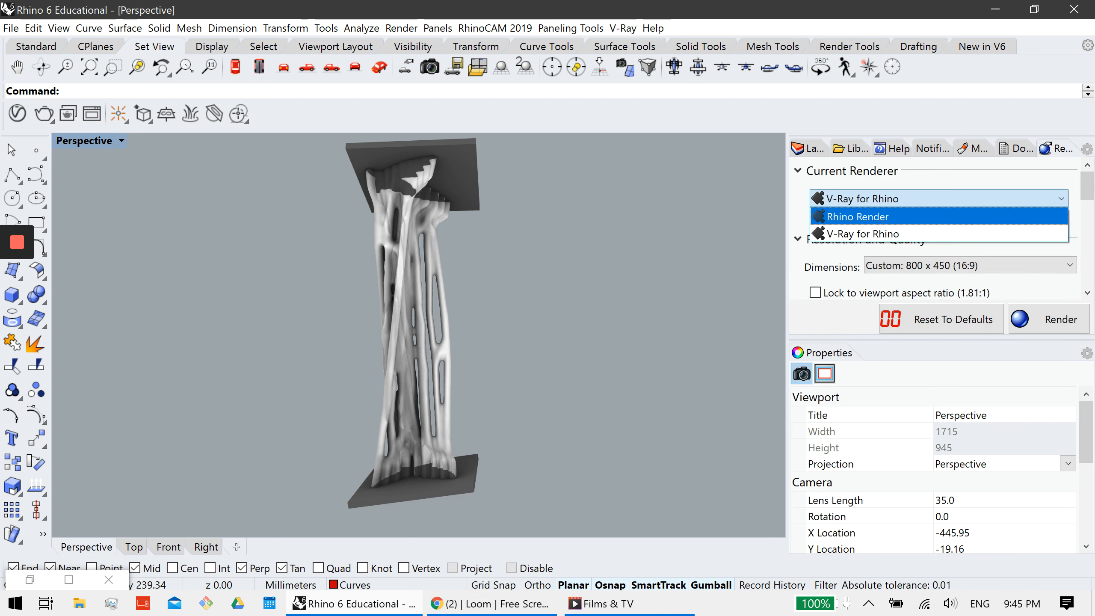
{"action": "left_click", "coordinate": [940, 216]}
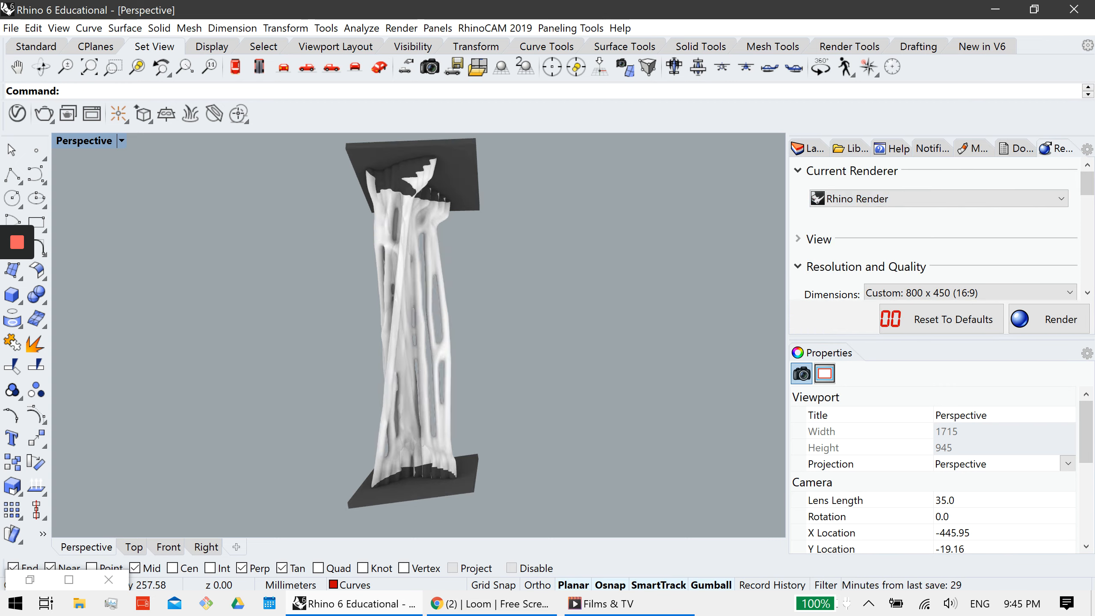
Select the volume mesh and delete the unnamed custom material from the model's material list.
{"action": "mouse_move", "coordinate": [561, 345]}
{"action": "right_mouse_down"}
{"action": "mouse_move", "coordinate": [380, 345]}
{"action": "mouse_move", "coordinate": [543, 341]}
{"action": "right_mouse_up"}
{"action": "left_click", "coordinate": [415, 328]}
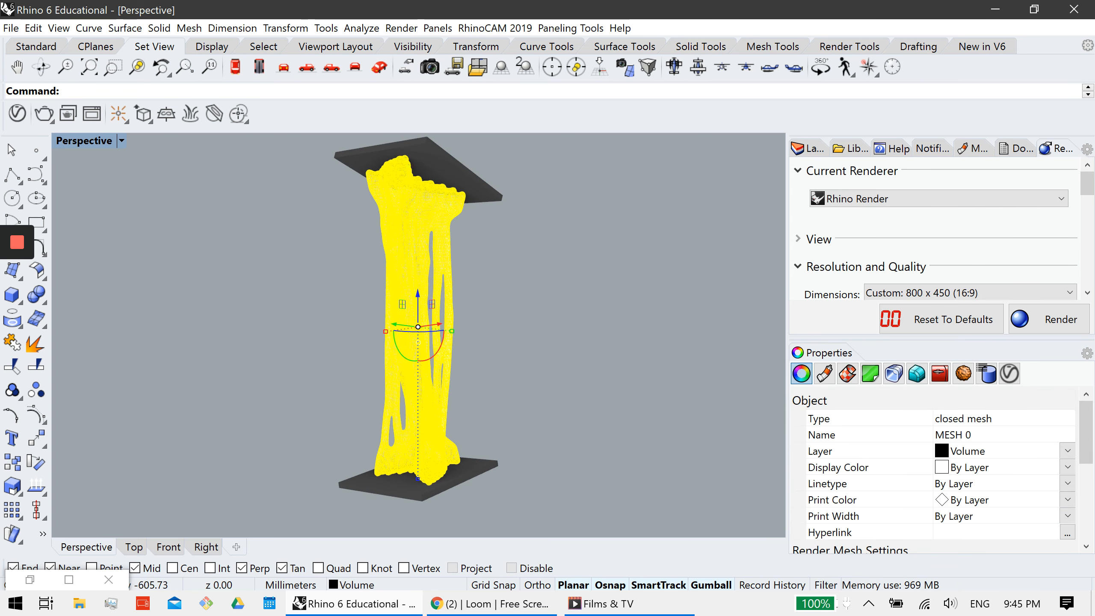
{"action": "left_click", "coordinate": [975, 148]}
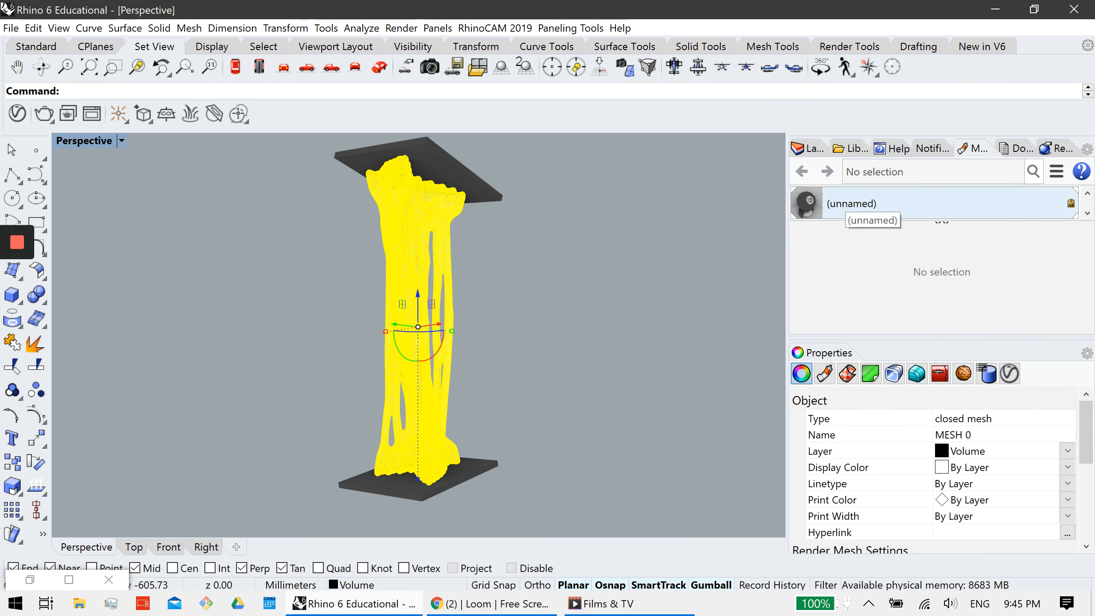
{"action": "left_click", "coordinate": [852, 205]}
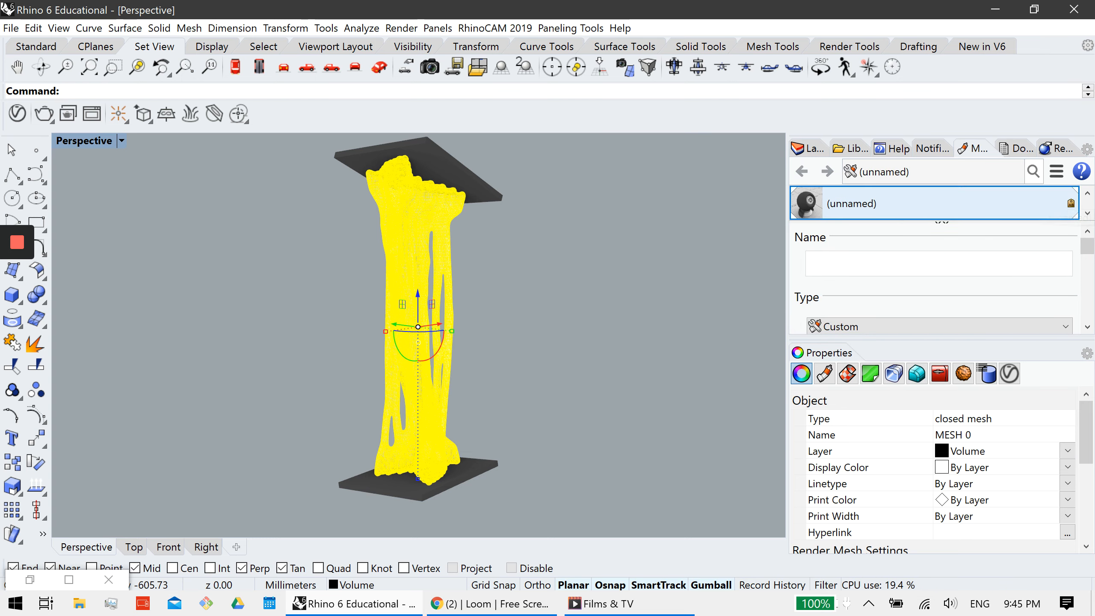
{"action": "right_click", "coordinate": [909, 204]}
{"action": "left_click", "coordinate": [947, 214]}
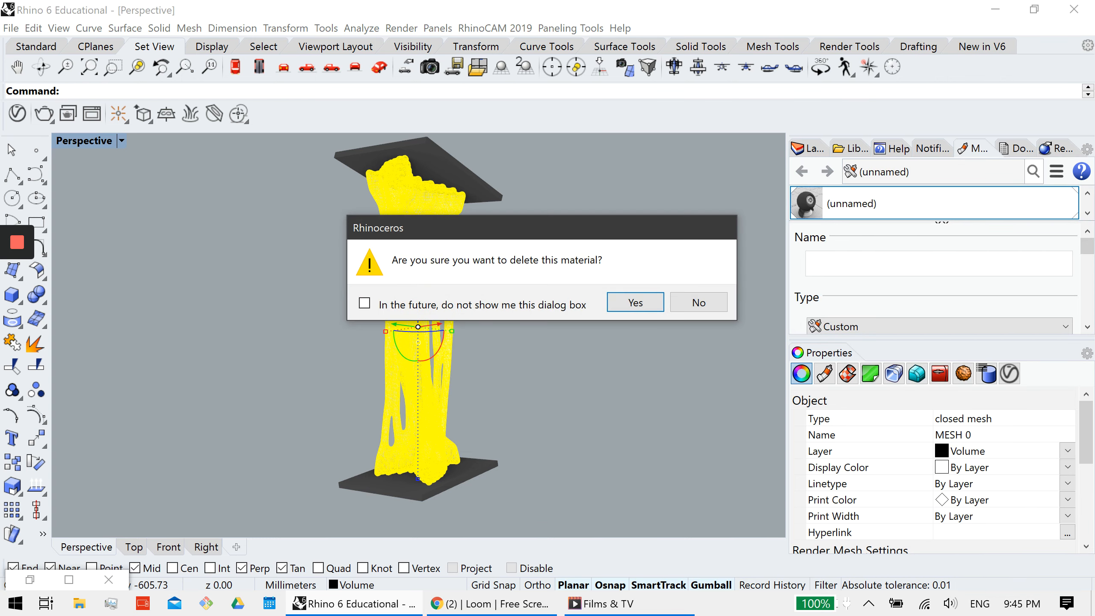
{"action": "key", "text": "Return"}
Deselect the mesh and examine the rendered column and plates from several sides without the material.
{"action": "left_click", "coordinate": [675, 361]}
{"action": "right_click_drag", "start_coordinate": [676, 361], "coordinate": [574, 453]}
{"action": "left_click_drag", "start_coordinate": [255, 299], "coordinate": [255, 298]}
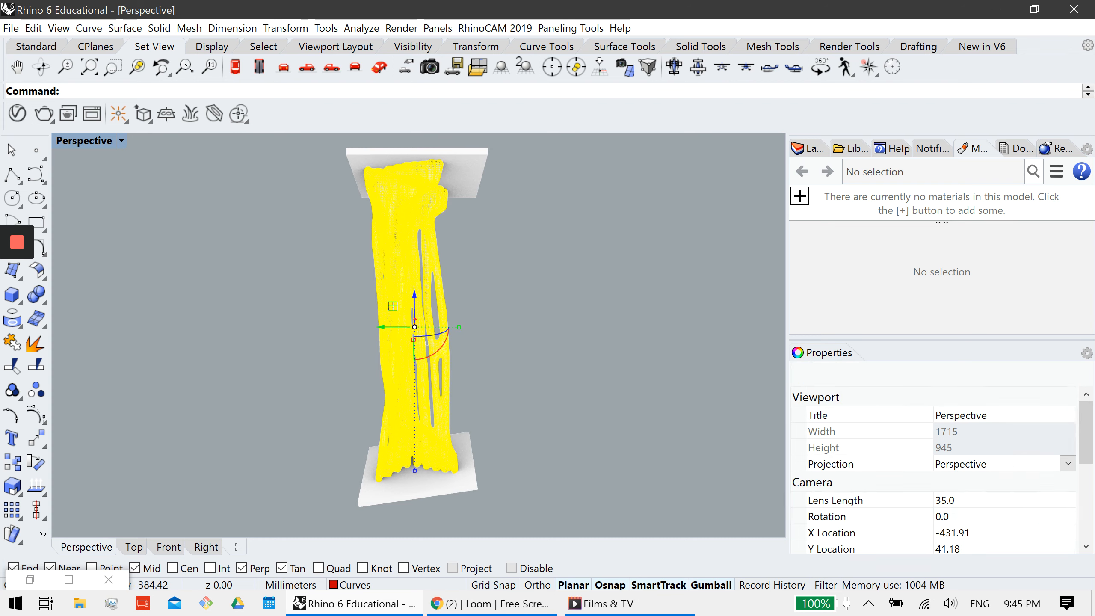
{"action": "left_click", "coordinate": [604, 309]}
{"action": "right_click_drag", "start_coordinate": [604, 308], "coordinate": [463, 206]}
{"action": "right_click_drag", "start_coordinate": [928, 413], "coordinate": [944, 383]}
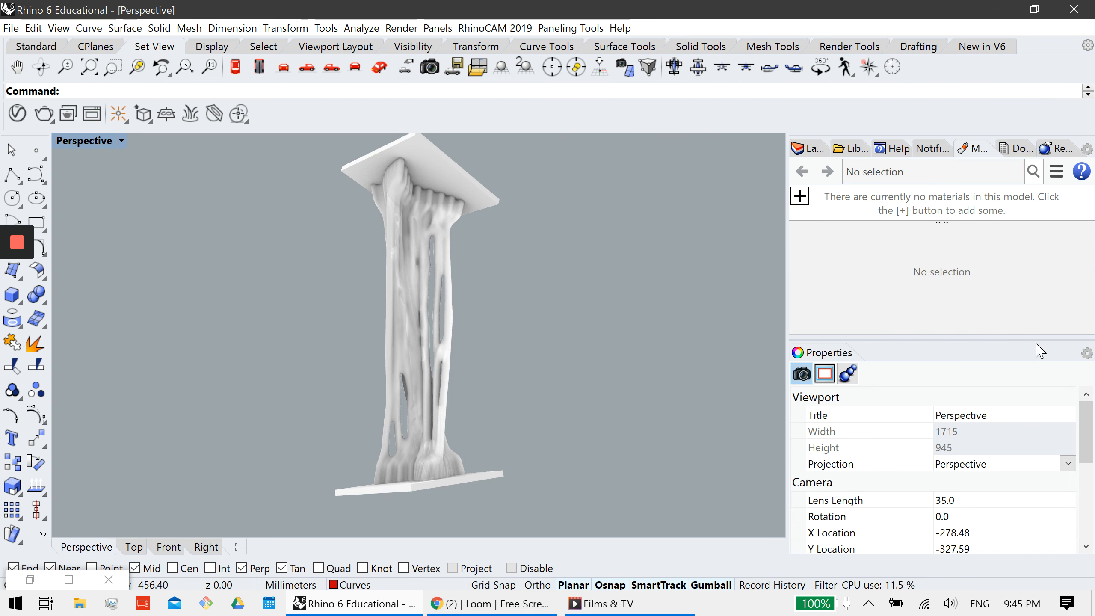
{"action": "right_click_drag", "start_coordinate": [1036, 344], "coordinate": [1025, 500]}
Select the whole model, set the viewport to the NW isometric view and fit the geometry in it.
{"action": "left_click_drag", "start_coordinate": [687, 504], "coordinate": [207, 153]}
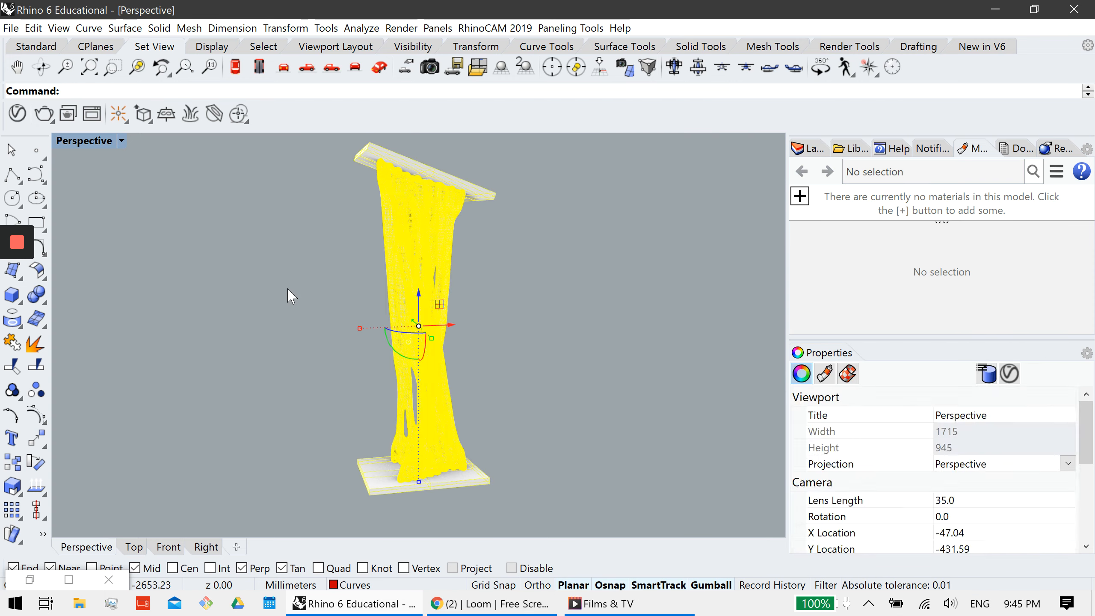
{"action": "left_click", "coordinate": [138, 67]}
{"action": "left_click", "coordinate": [121, 141]}
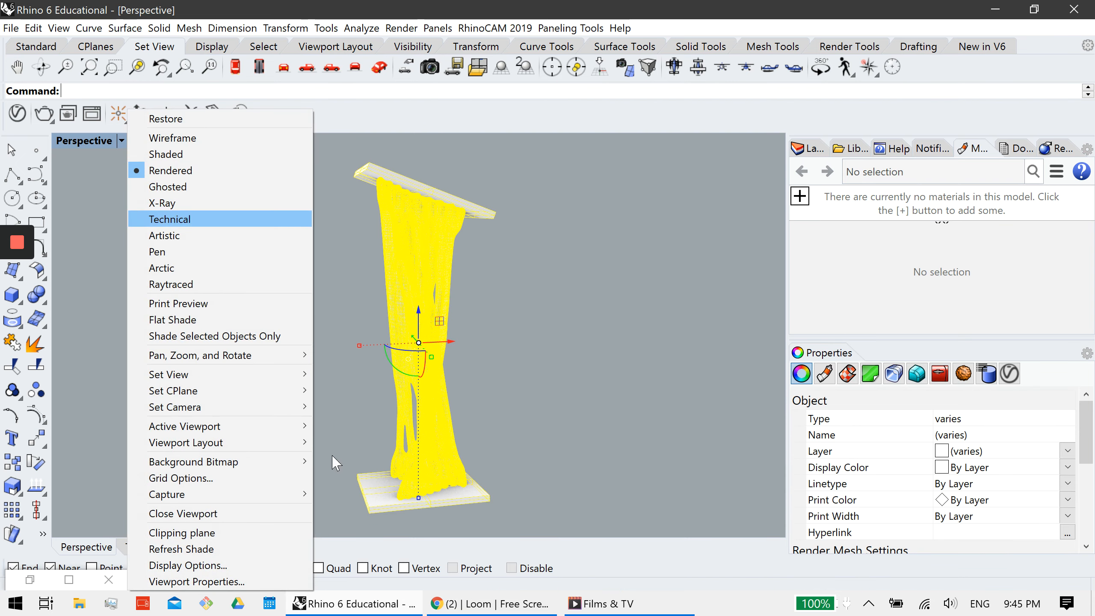
{"action": "mouse_move", "coordinate": [168, 373]}
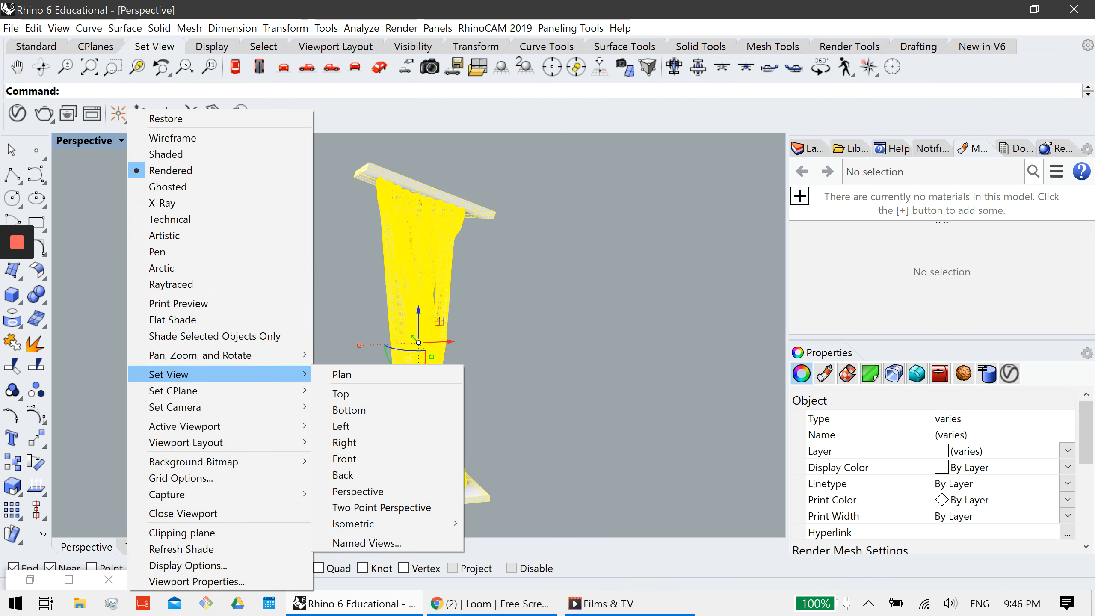
{"action": "mouse_move", "coordinate": [352, 524]}
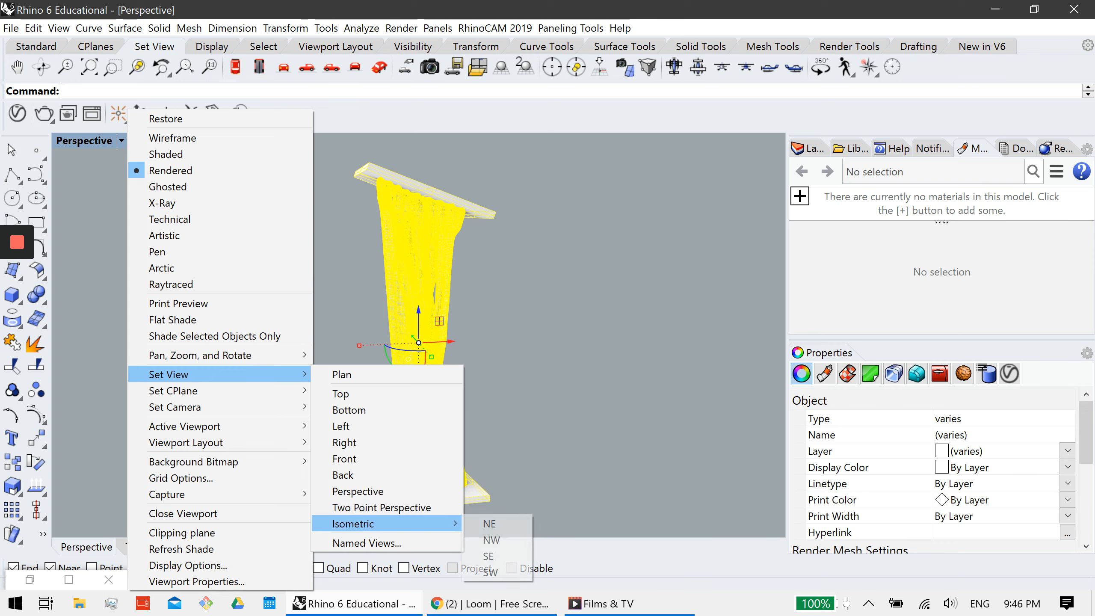
{"action": "left_click", "coordinate": [492, 540]}
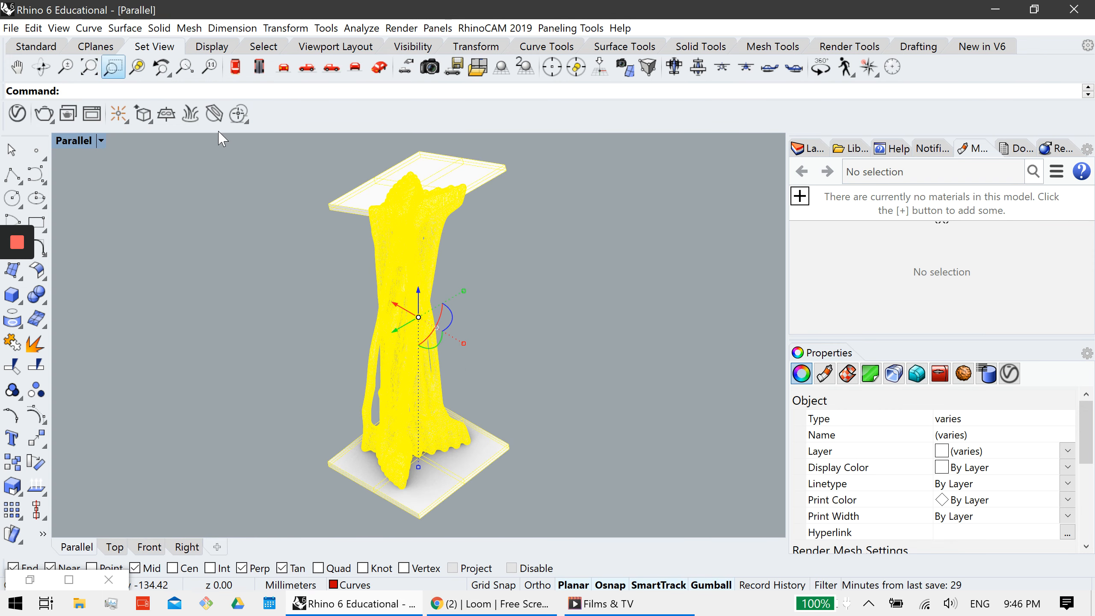
{"action": "left_click", "coordinate": [137, 67]}
{"action": "left_click", "coordinate": [375, 507]}
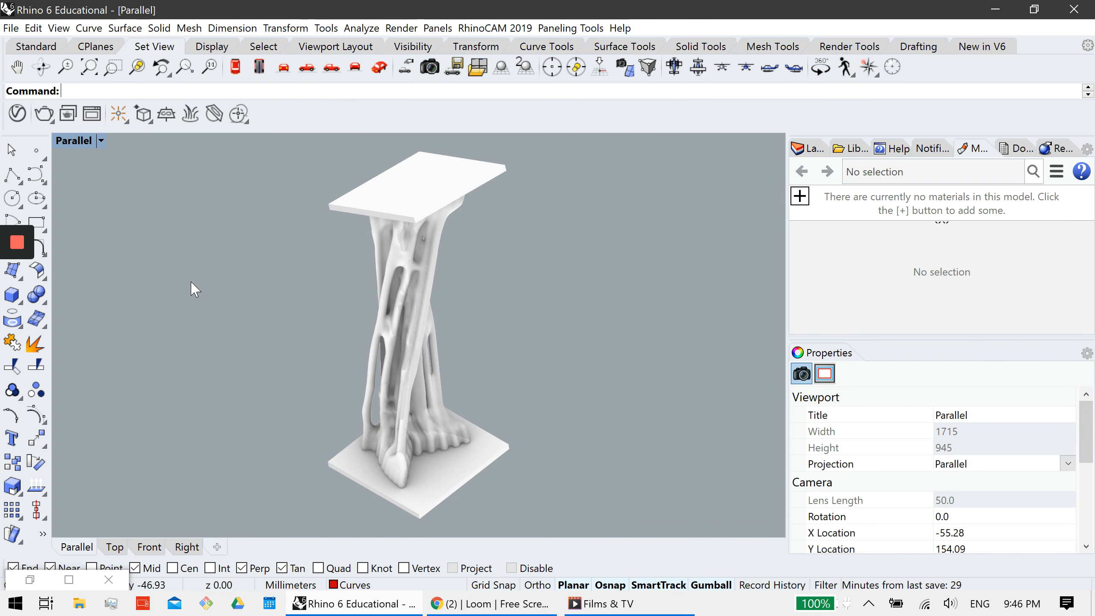
Preview the isometric view in Technical display mode and set its display to Shaded.
{"action": "left_click", "coordinate": [101, 141]}
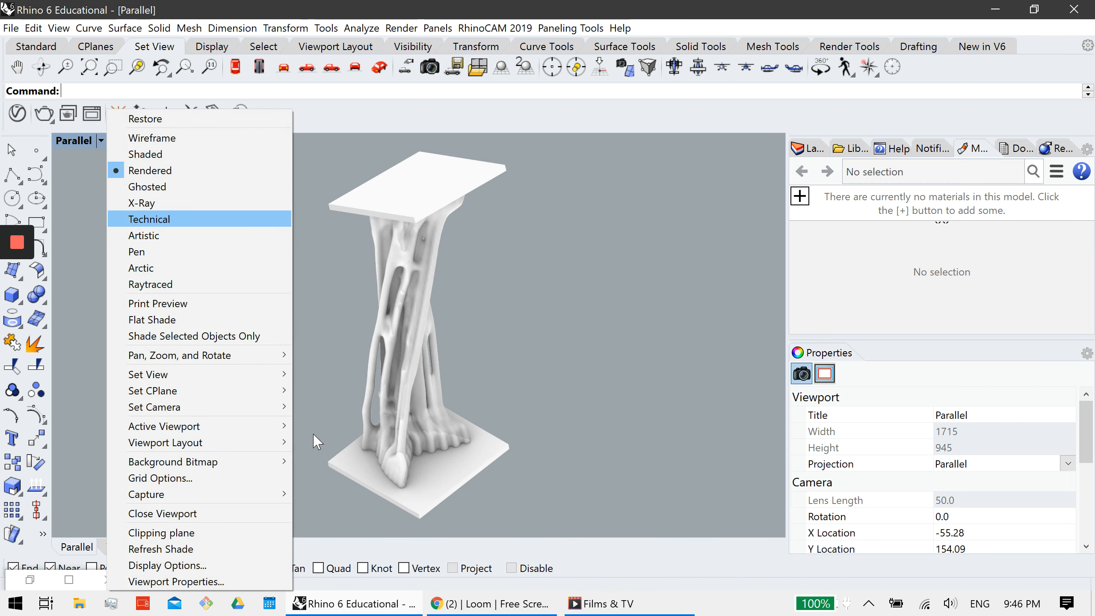
{"action": "left_click", "coordinate": [142, 218]}
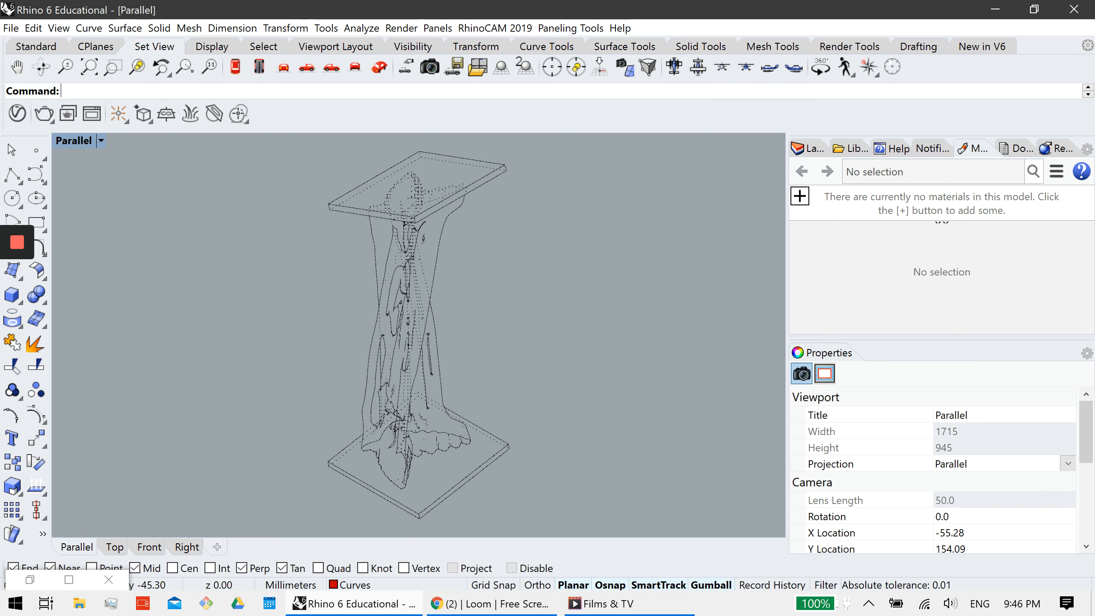
{"action": "left_click", "coordinate": [101, 140]}
{"action": "left_click", "coordinate": [142, 154]}
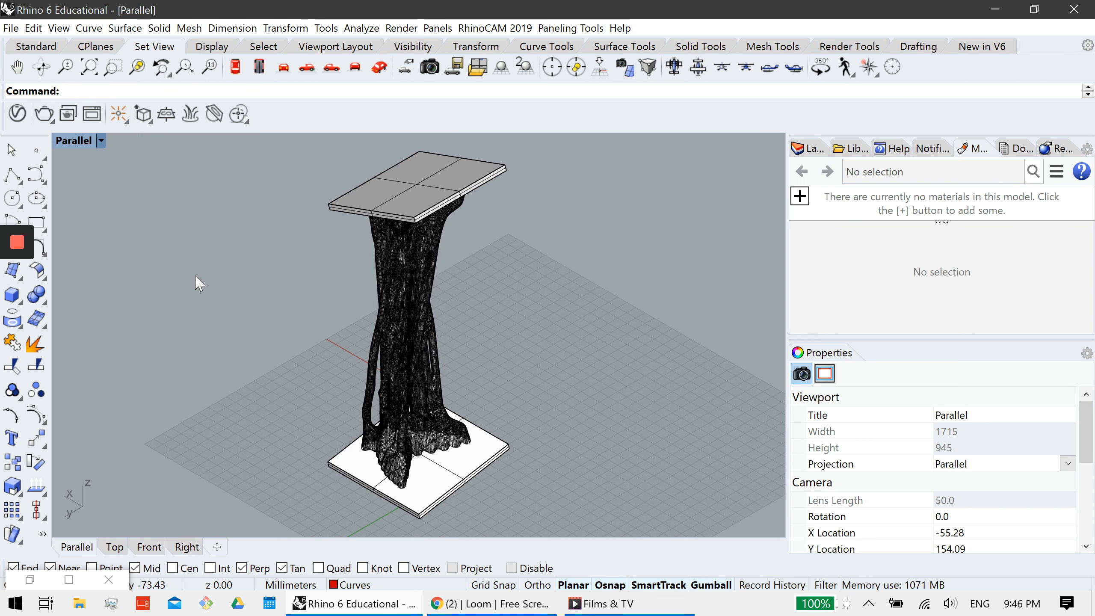
Set the viewport to the Front view and check the base plate by selecting and deselecting it.
{"action": "left_click", "coordinate": [100, 141]}
{"action": "mouse_move", "coordinate": [173, 373]}
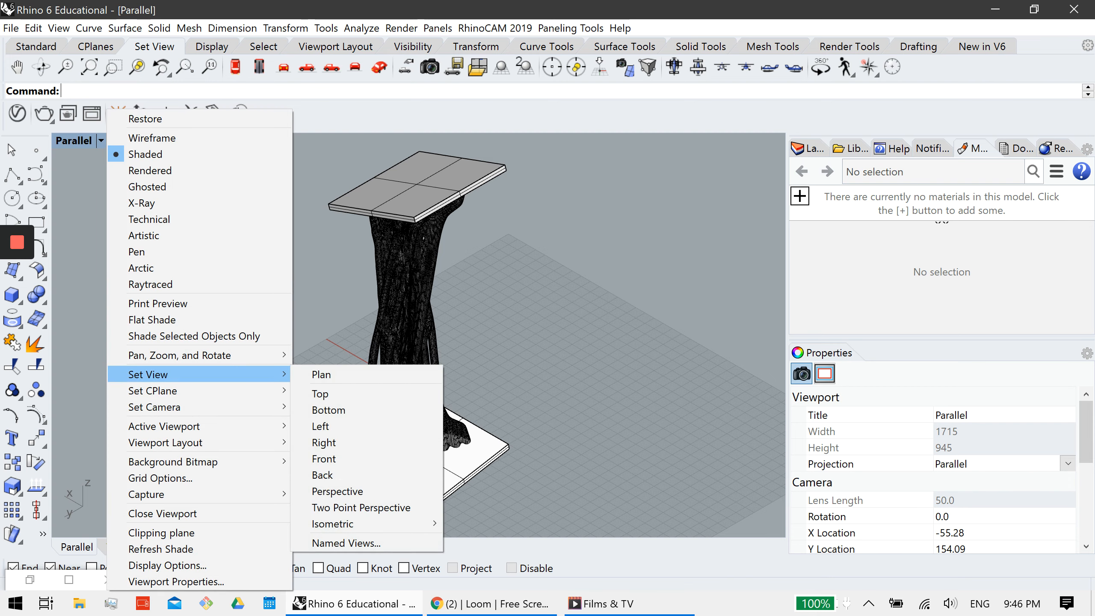
{"action": "left_click", "coordinate": [328, 459]}
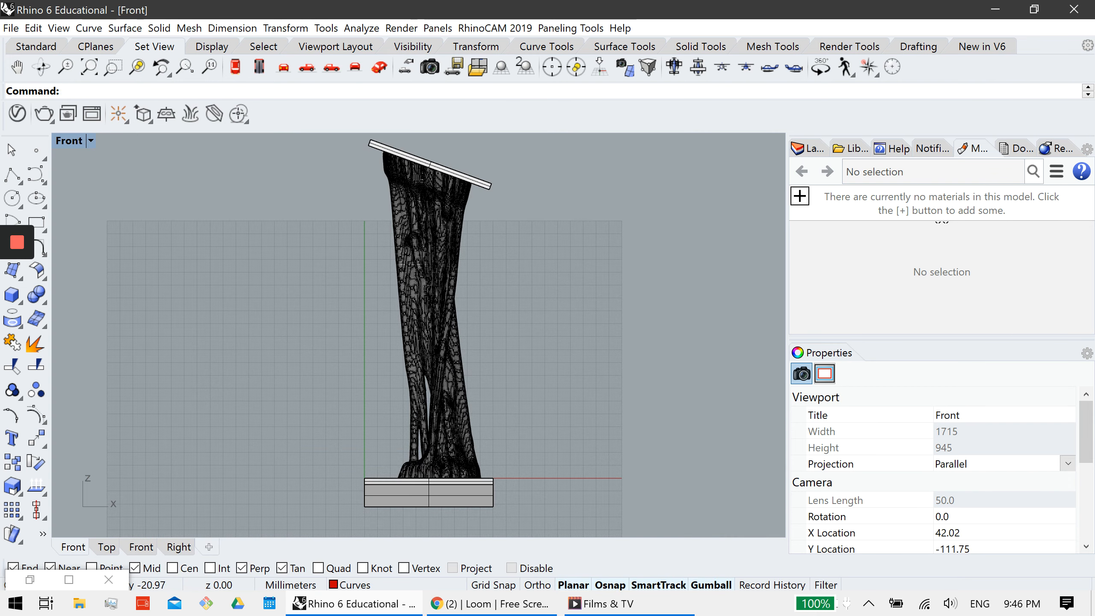
{"action": "left_click", "coordinate": [457, 484]}
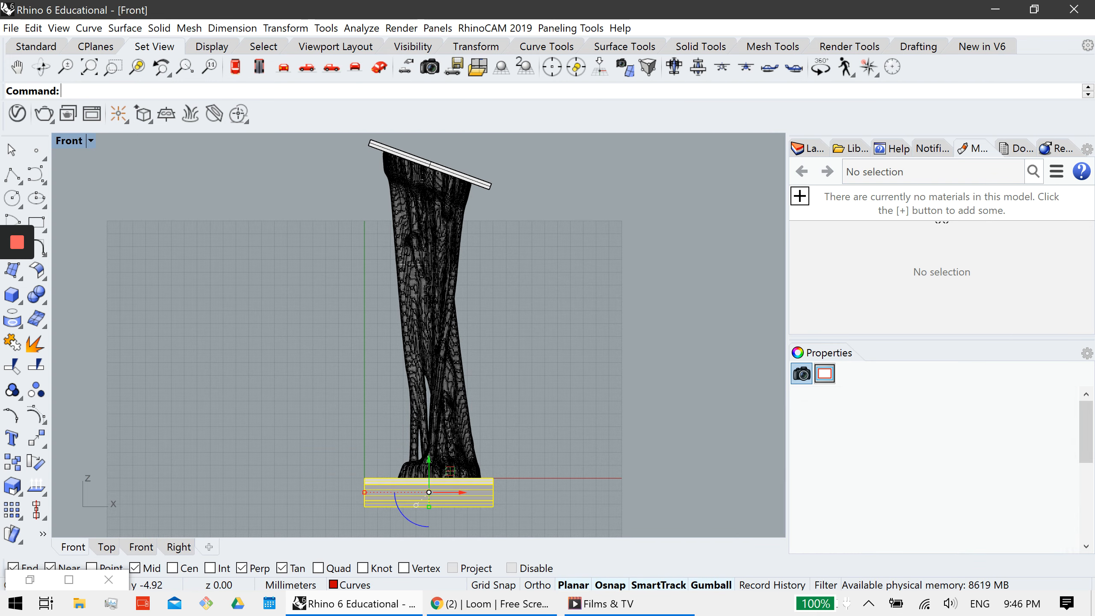
{"action": "left_click", "coordinate": [526, 499]}
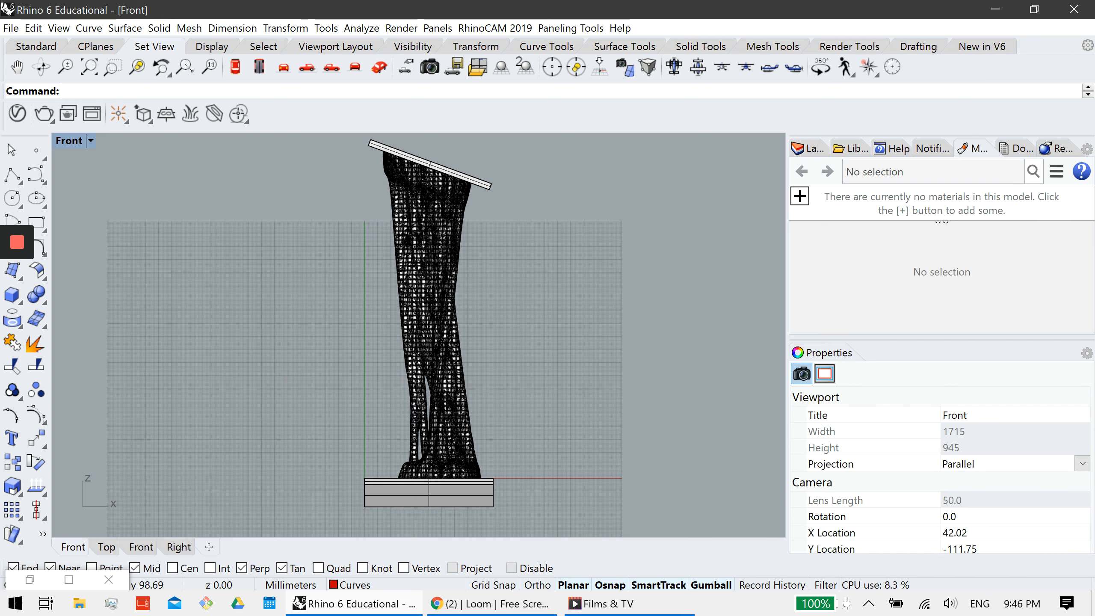
Create a rectangular clipping plane beside the column in the Front view and select it.
{"action": "type", "text": "ClippingPlane"}
{"action": "key", "text": "Return"}
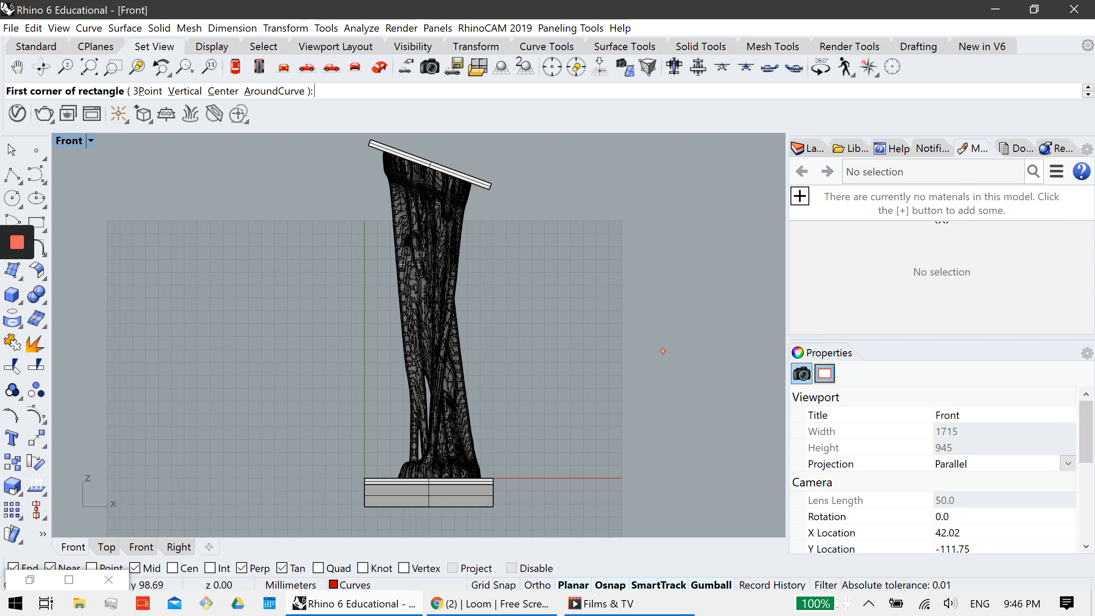
{"action": "left_click", "coordinate": [620, 228]}
{"action": "left_click", "coordinate": [694, 301]}
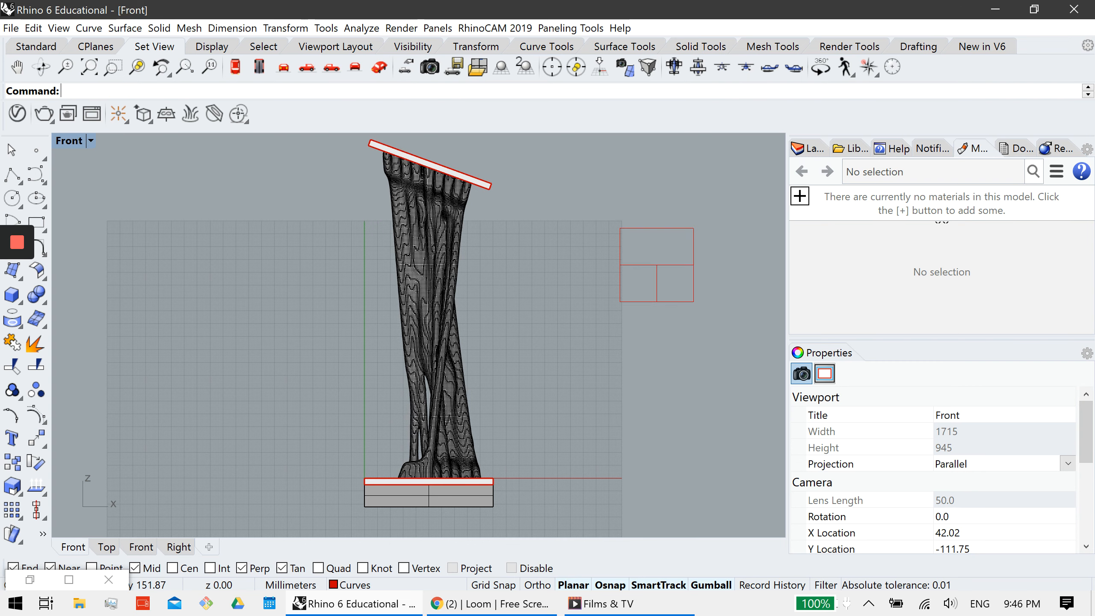
{"action": "left_click", "coordinate": [656, 280]}
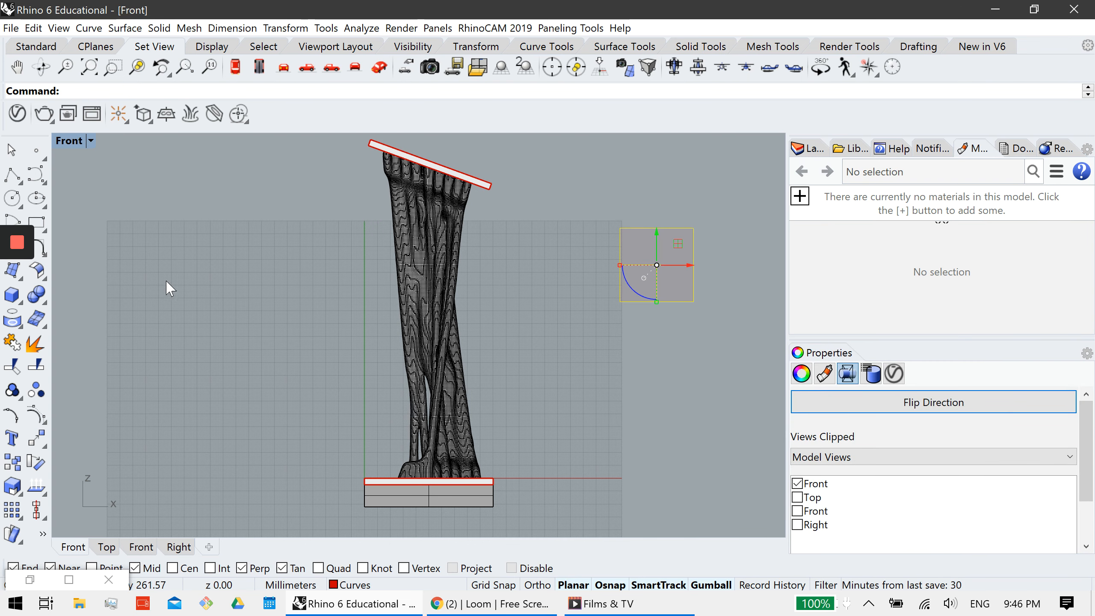
Show all four viewports and move the clipping plane about 53 mm along Y in the Top view to cut through the column.
{"action": "key", "text": "ctrl+m"}
{"action": "scroll", "coordinate": [169, 286], "scroll_direction": "down", "scroll_amount": 5}
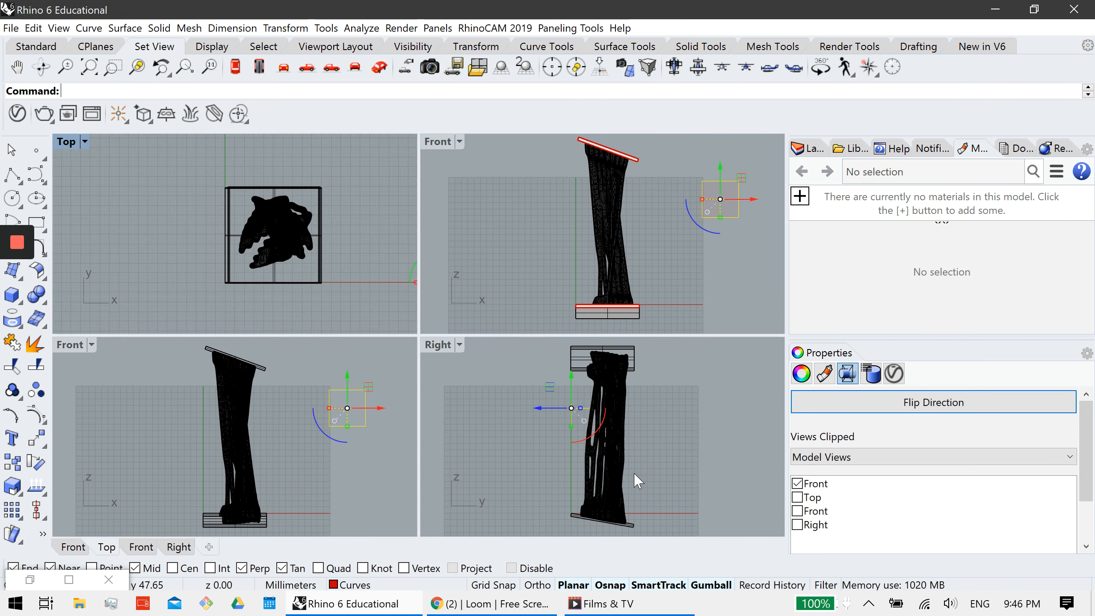
{"action": "key", "text": "Escape"}
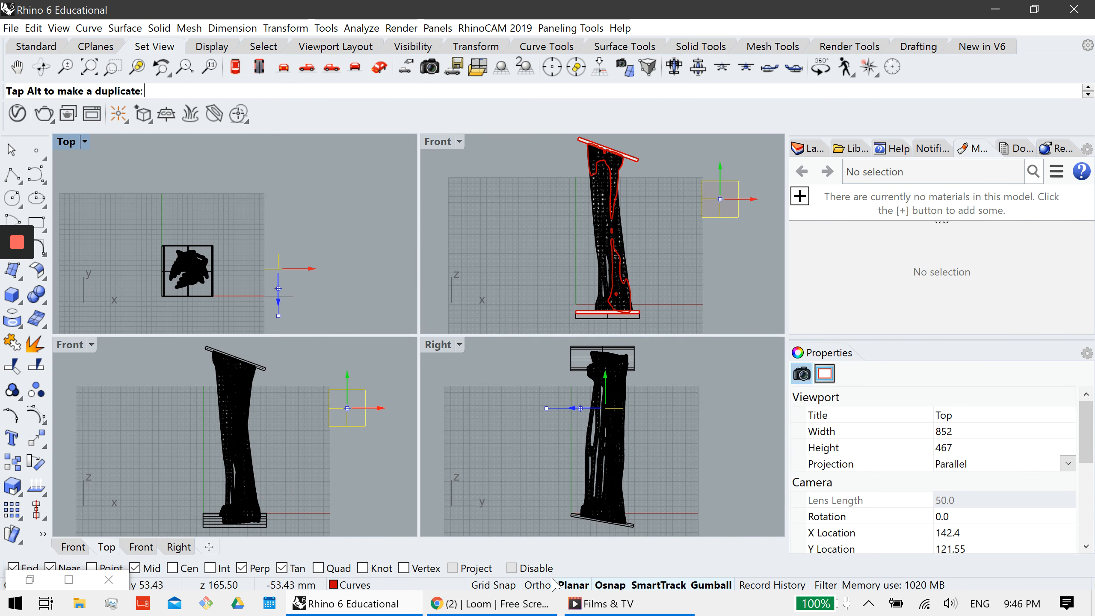
Extract a 2-D drawing of the whole model from the clipped Front view, using Section as the layer name.
{"action": "key", "text": "ctrl+Tab"}
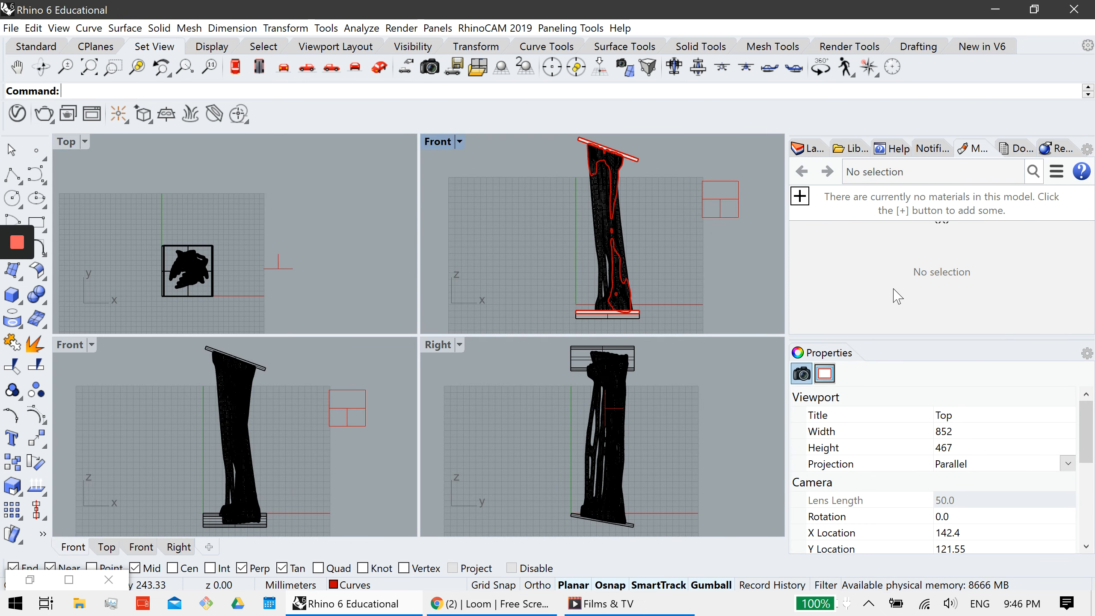
{"action": "key", "text": "ctrl+m"}
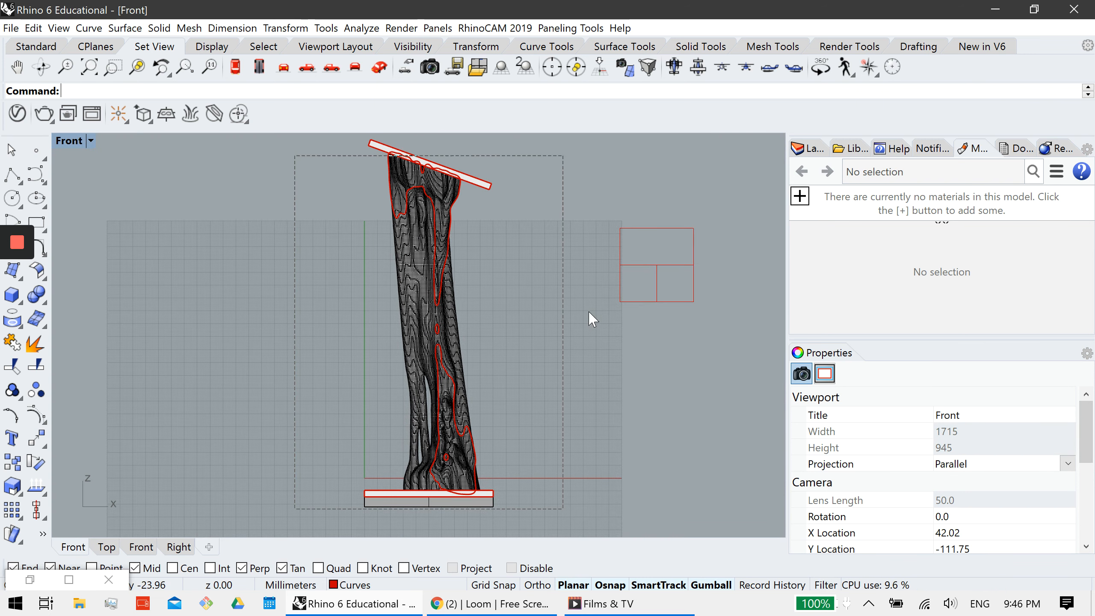
{"action": "key", "text": "ctrl+a"}
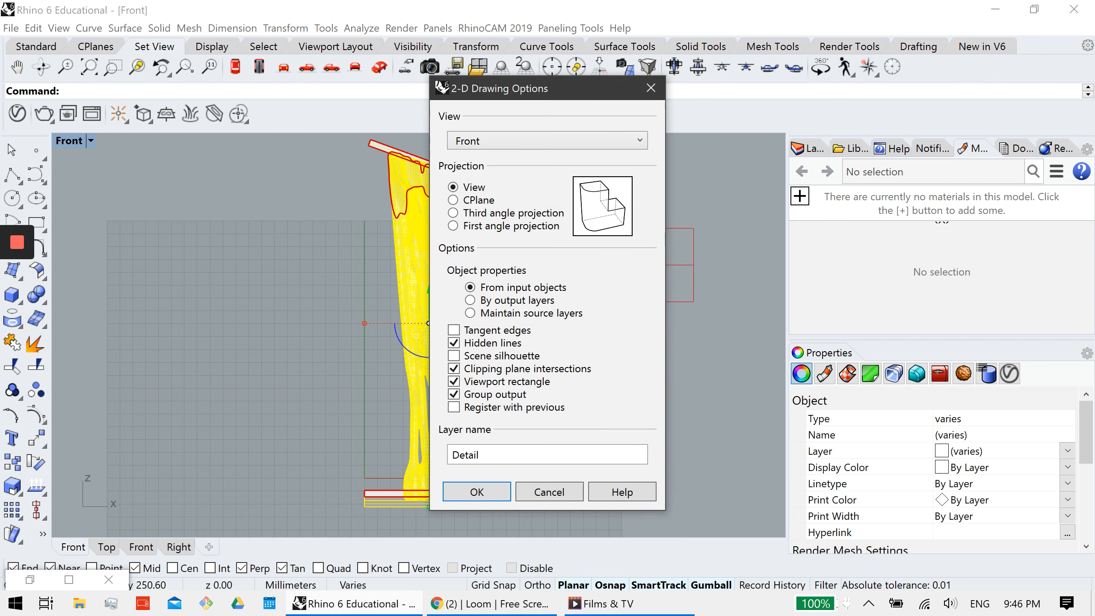
{"action": "left_click_drag", "start_coordinate": [458, 455], "coordinate": [477, 455]}
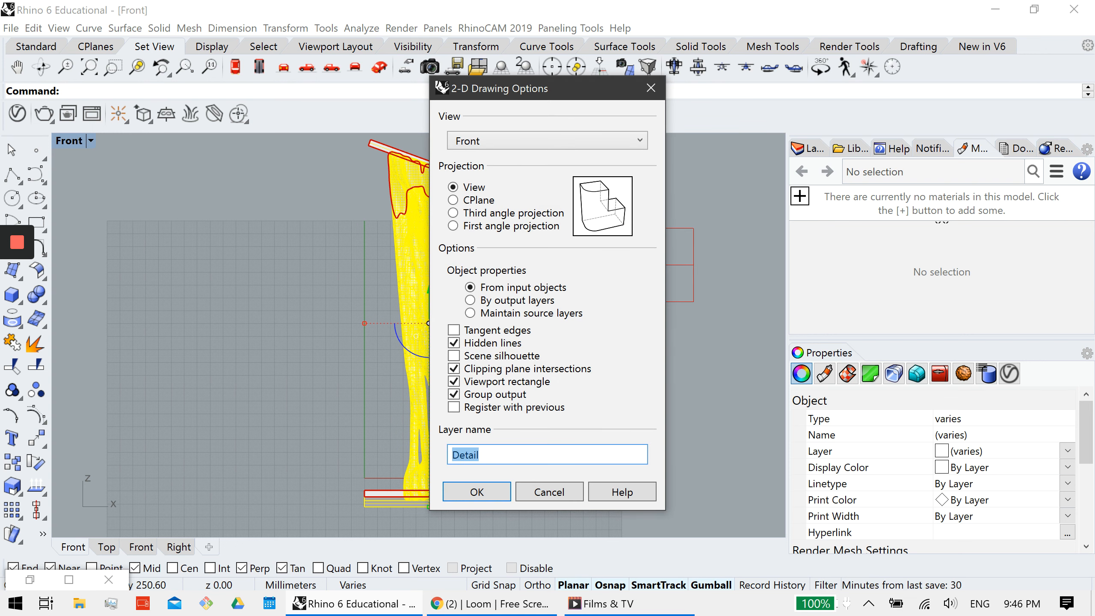
{"action": "type", "text": "Section"}
{"action": "key", "text": "Return"}
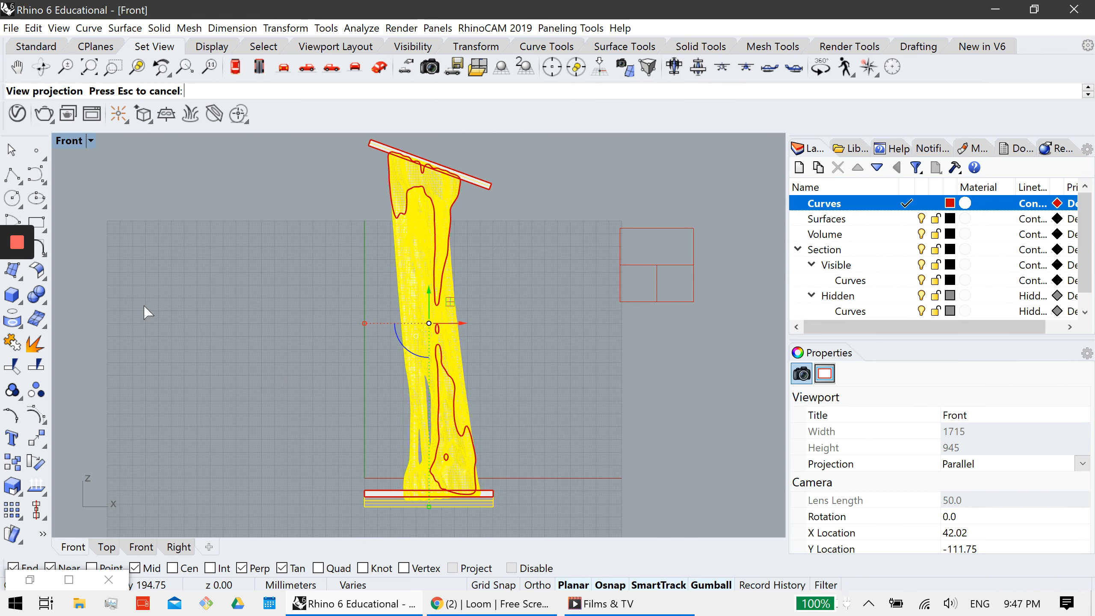
In the Top view, move the extracted section drawing along X, farther away from the column model.
{"action": "key", "text": "ctrl+m"}
{"action": "left_click", "coordinate": [149, 296]}
{"action": "key", "text": "ctrl+m"}
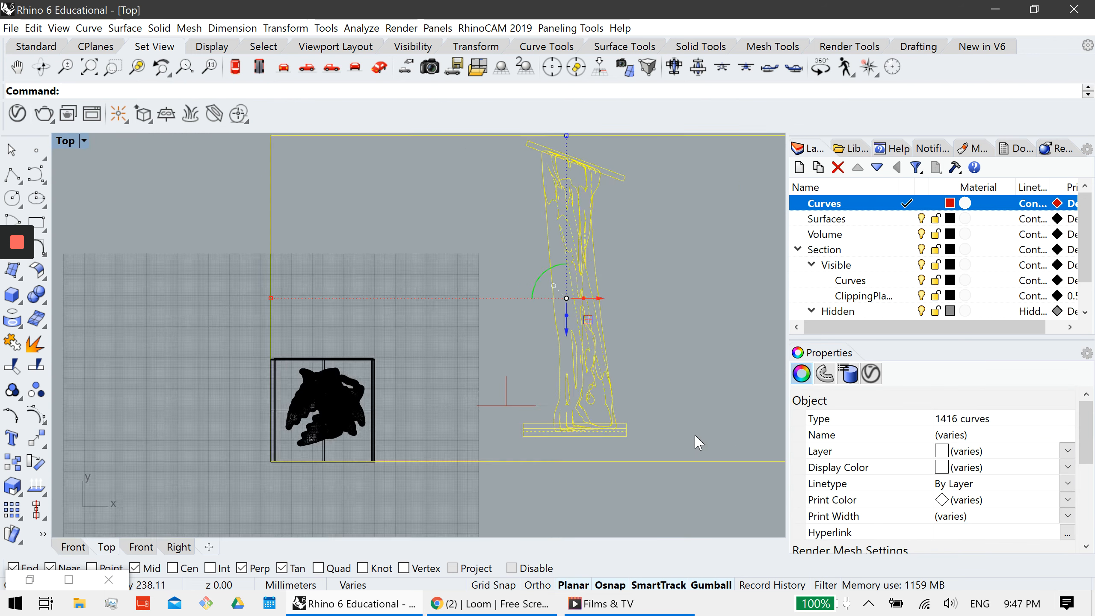
{"action": "scroll", "coordinate": [697, 443], "scroll_direction": "down", "scroll_amount": 10}
{"action": "left_click_drag", "start_coordinate": [455, 250], "coordinate": [553, 250]}
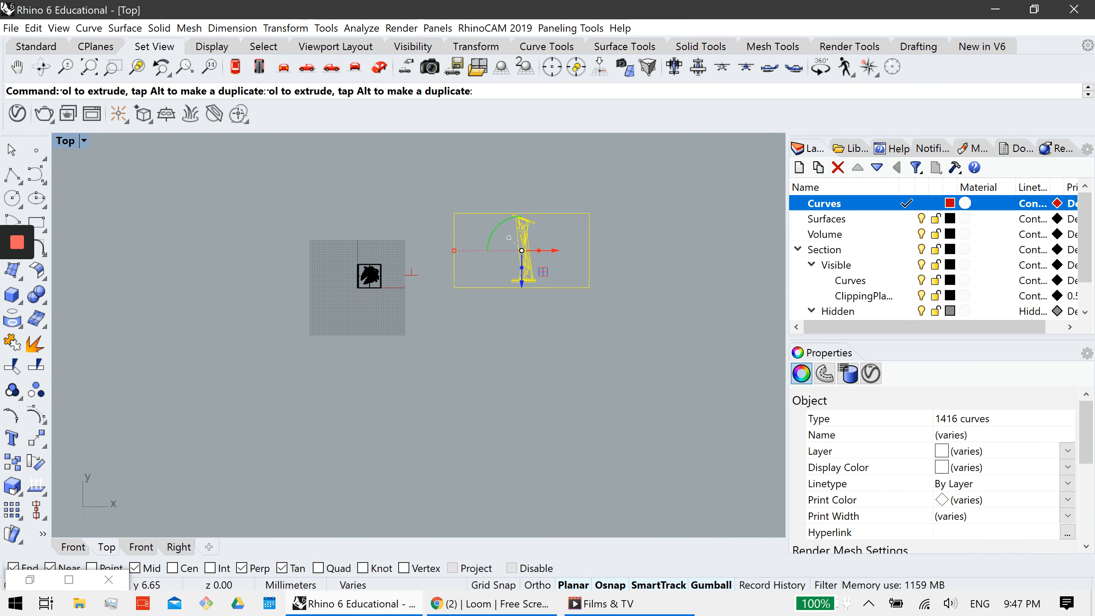
{"action": "left_click_drag", "start_coordinate": [653, 356], "coordinate": [406, 185]}
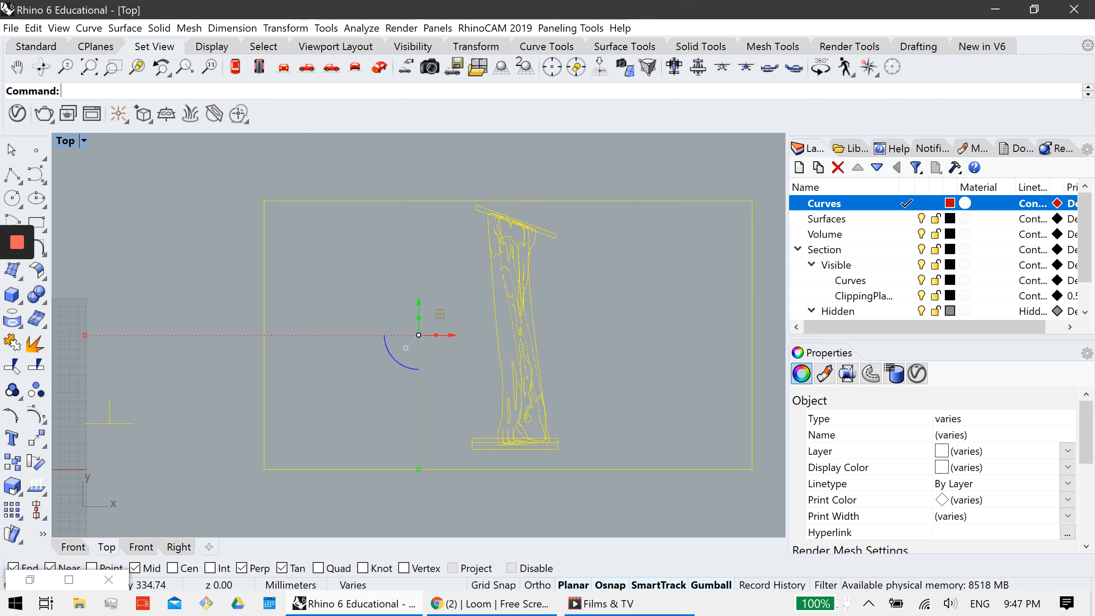
{"action": "key", "text": "Escape"}
Examine the section drawing's cut lines, hidden lines and viewport rectangle in the Top view.
{"action": "scroll", "coordinate": [548, 334], "scroll_direction": "up", "scroll_amount": 8}
{"action": "scroll", "coordinate": [522, 268], "scroll_direction": "down", "scroll_amount": 4}
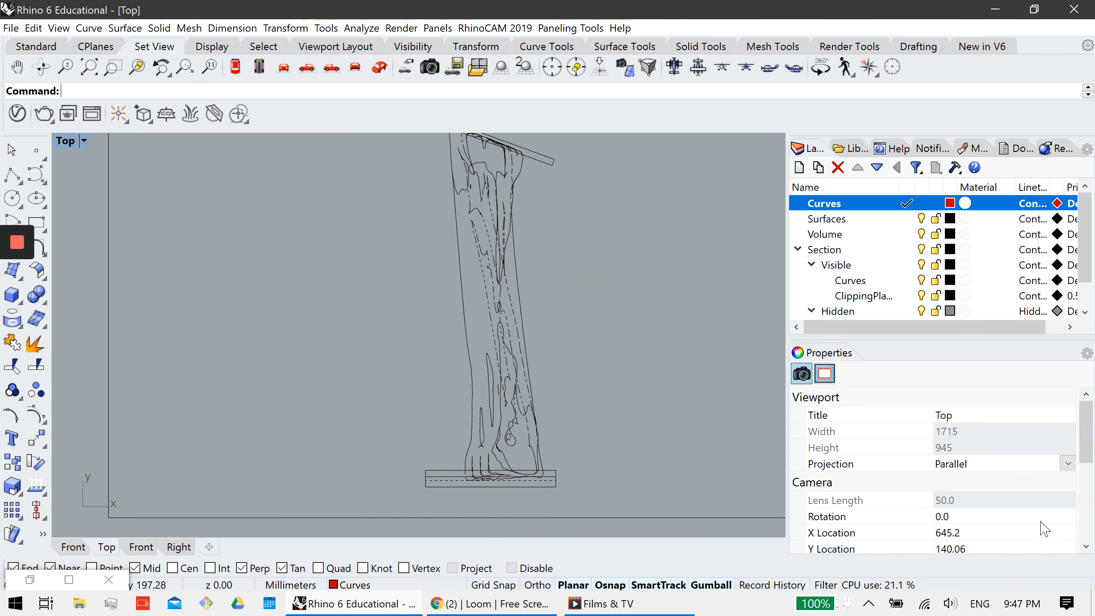
{"action": "right_click_drag", "start_coordinate": [519, 260], "coordinate": [530, 307]}
{"action": "right_click_drag", "start_coordinate": [625, 426], "coordinate": [628, 367]}
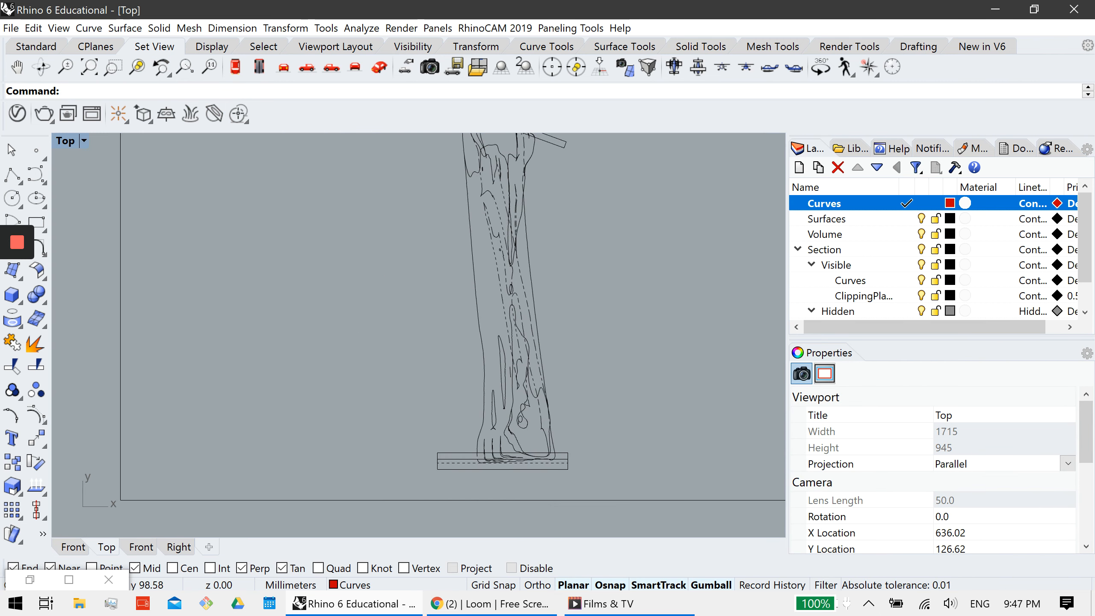
{"action": "right_click_drag", "start_coordinate": [625, 463], "coordinate": [627, 472]}
{"action": "scroll", "coordinate": [549, 288], "scroll_direction": "down", "scroll_amount": 2}
{"action": "right_click_drag", "start_coordinate": [549, 288], "coordinate": [508, 312]}
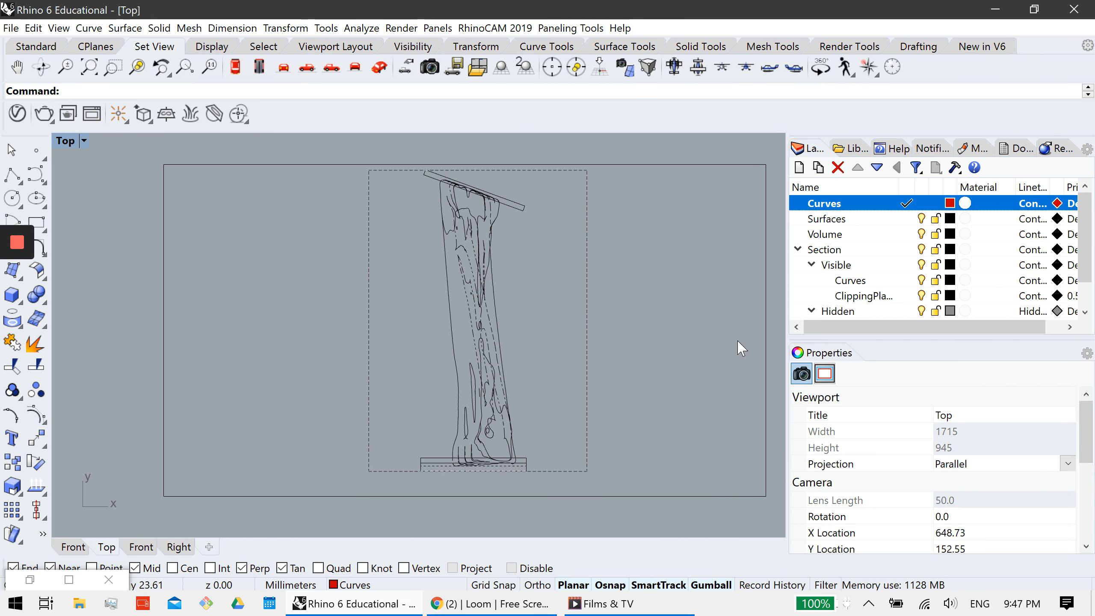
{"action": "left_click_drag", "start_coordinate": [369, 170], "coordinate": [365, 174]}
{"action": "left_click", "coordinate": [670, 261]}
{"action": "scroll", "coordinate": [670, 262], "scroll_direction": "down", "scroll_amount": 4}
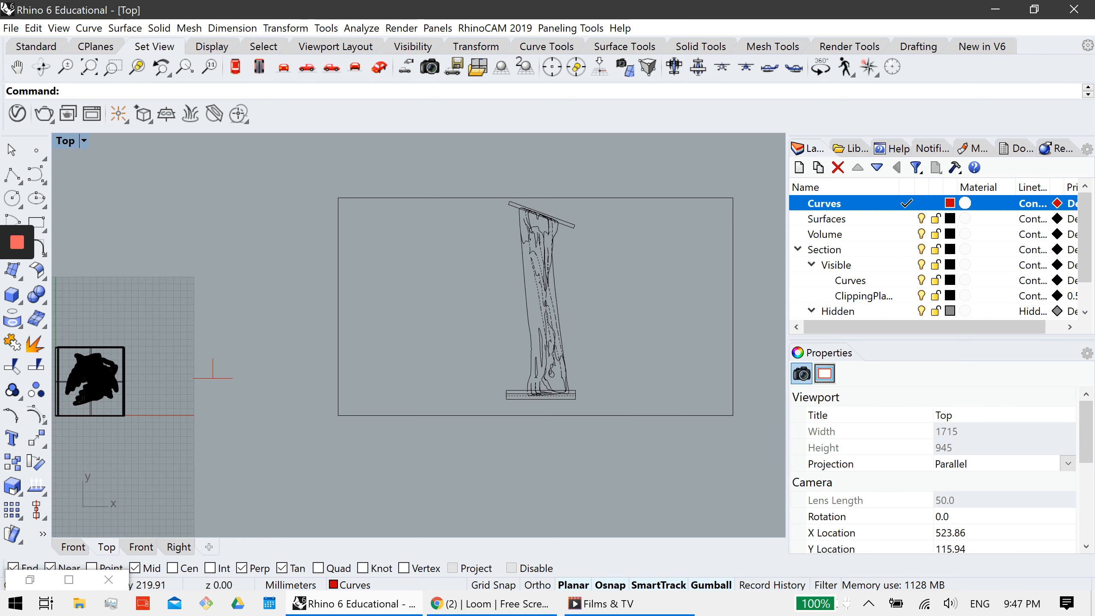
{"action": "left_click", "coordinate": [647, 198]}
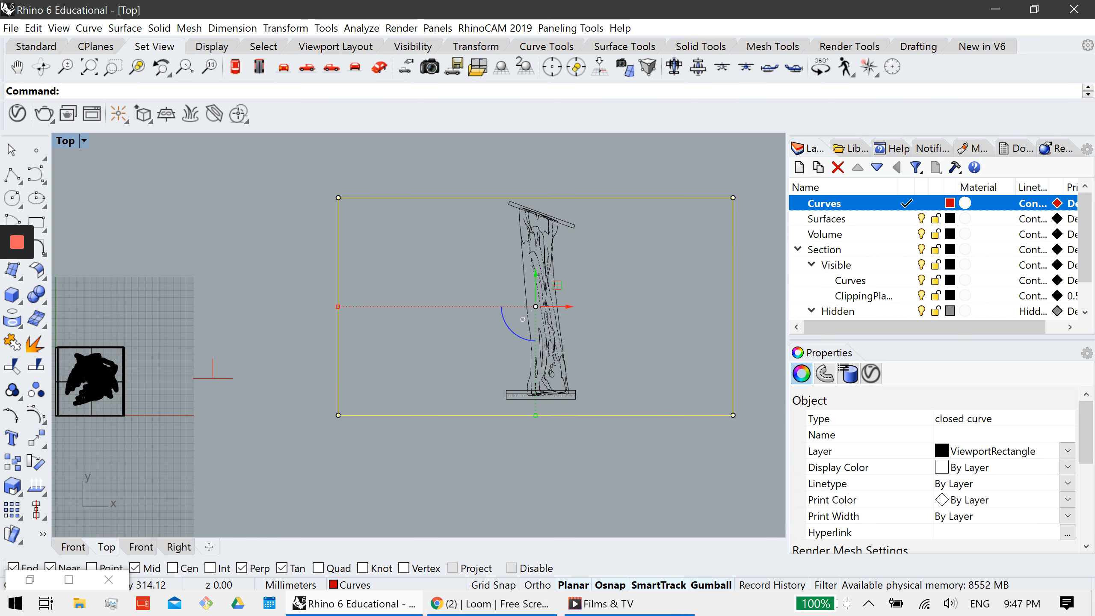
{"action": "left_click", "coordinate": [630, 400]}
{"action": "left_click_drag", "start_coordinate": [631, 399], "coordinate": [469, 212]}
{"action": "left_click", "coordinate": [608, 391]}
{"action": "mouse_move", "coordinate": [606, 401]}
{"action": "left_mouse_down"}
{"action": "mouse_move", "coordinate": [504, 257]}
{"action": "mouse_move", "coordinate": [451, 212]}
{"action": "left_mouse_up"}
{"action": "left_click", "coordinate": [409, 190]}
Return from the column's Top view to the four-viewport layout and delete the clipping plane.
{"action": "right_click_drag", "start_coordinate": [268, 269], "coordinate": [511, 251]}
{"action": "left_click_drag", "start_coordinate": [427, 453], "coordinate": [235, 268]}
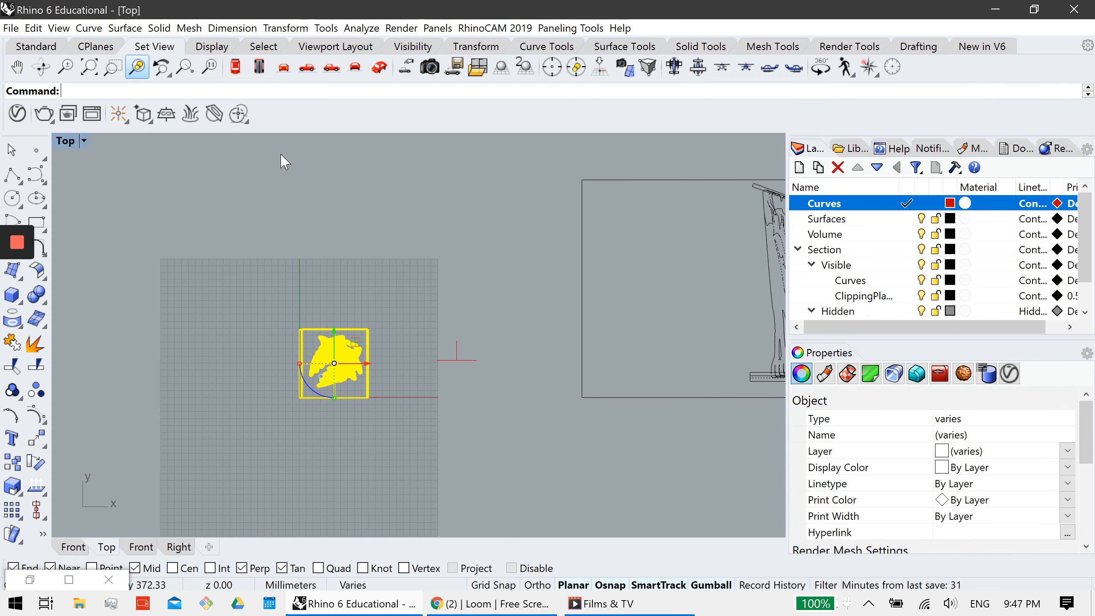
{"action": "left_click", "coordinate": [139, 72]}
{"action": "left_click", "coordinate": [647, 245]}
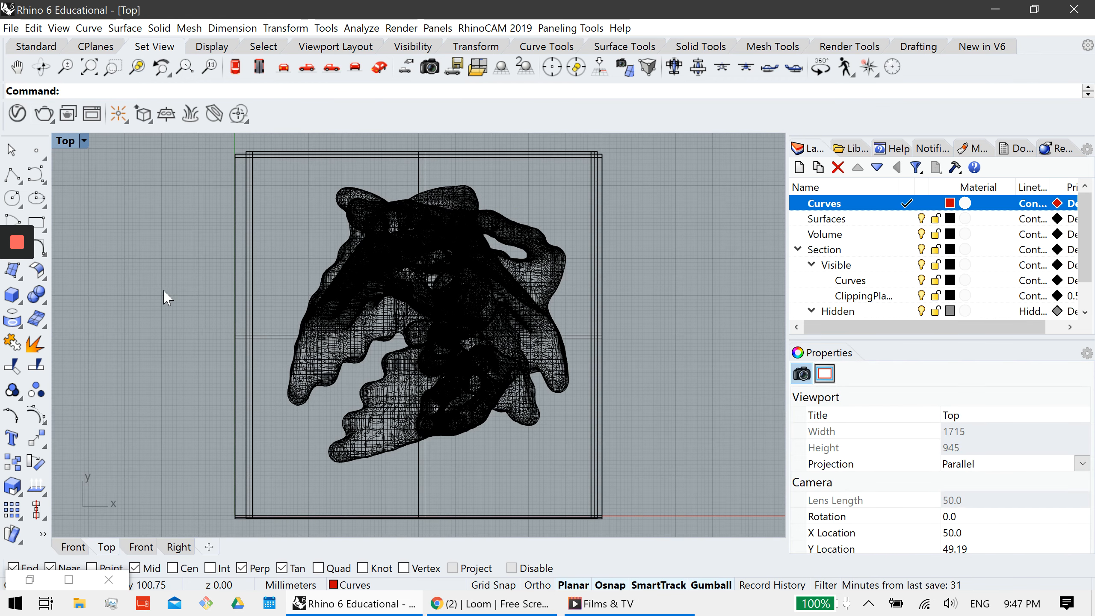
{"action": "double_click", "coordinate": [81, 145]}
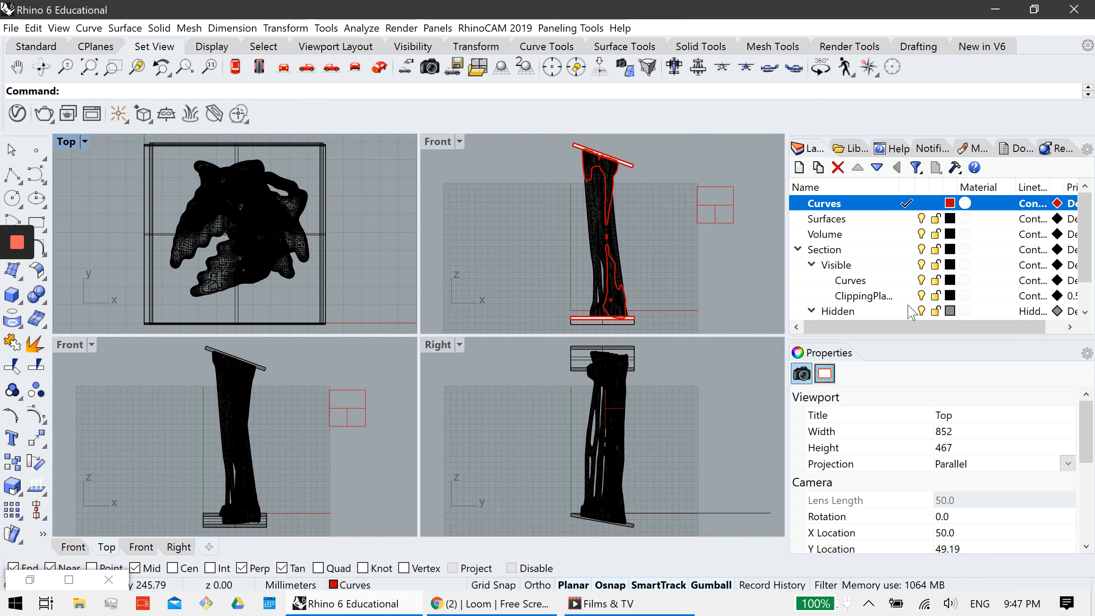
{"action": "left_click", "coordinate": [716, 205]}
{"action": "key", "text": "Delete"}
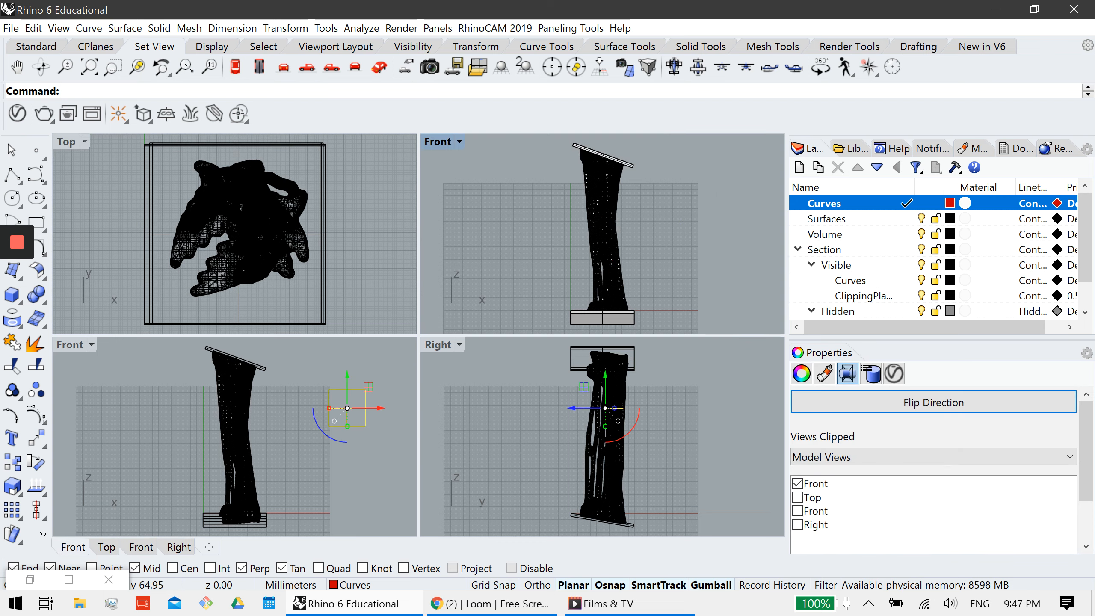
Maximize the previously clipped Front viewport and set its view to Perspective.
{"action": "double_click", "coordinate": [435, 142]}
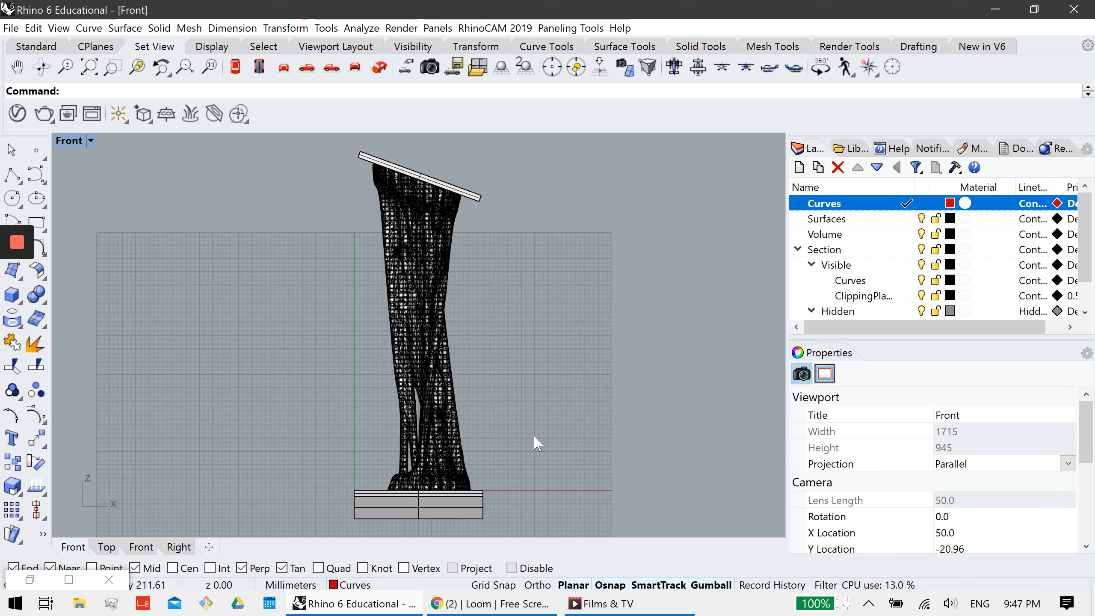
{"action": "left_click", "coordinate": [91, 140]}
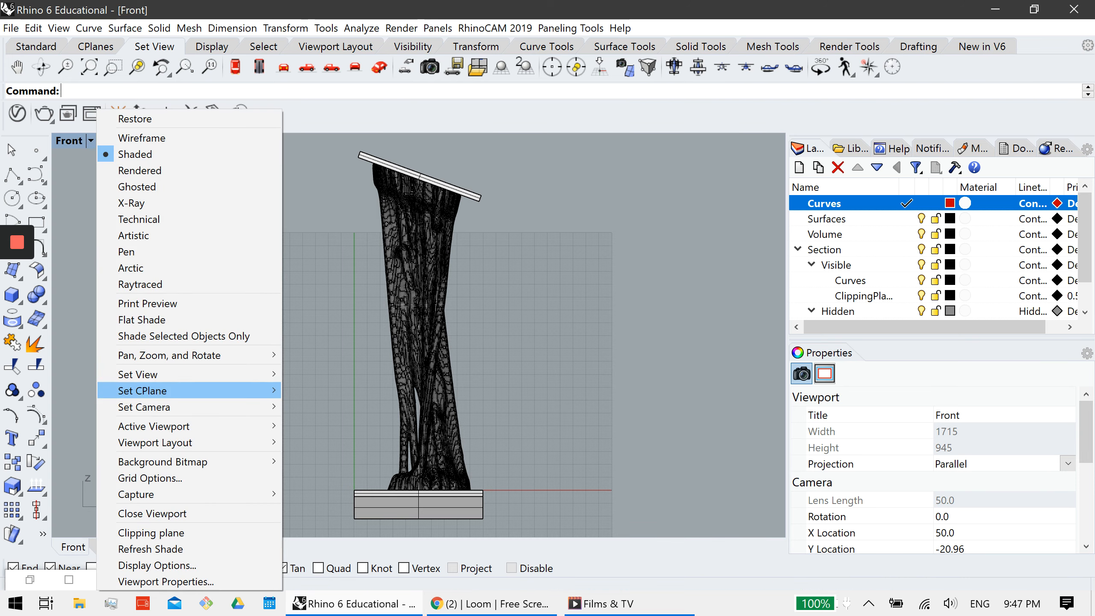
{"action": "mouse_move", "coordinate": [138, 374]}
{"action": "left_click", "coordinate": [327, 491]}
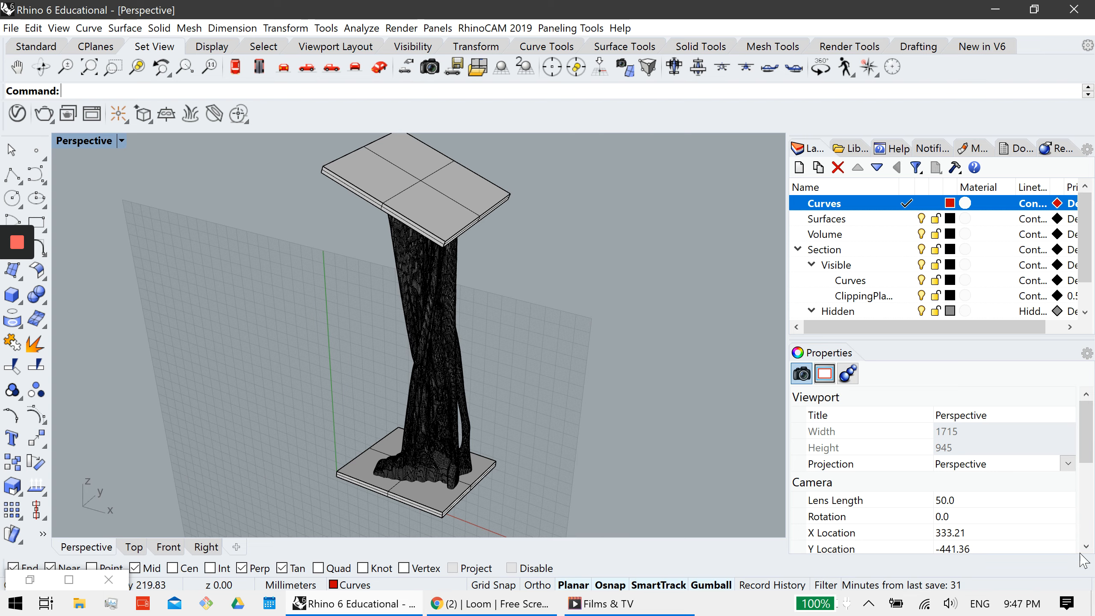
{"action": "right_click_drag", "start_coordinate": [465, 358], "coordinate": [401, 341]}
Make a copy of the column mesh that is rotated and stretched widthwise across the original.
{"action": "left_click", "coordinate": [424, 522]}
{"action": "left_click_drag", "start_coordinate": [558, 402], "coordinate": [393, 350]}
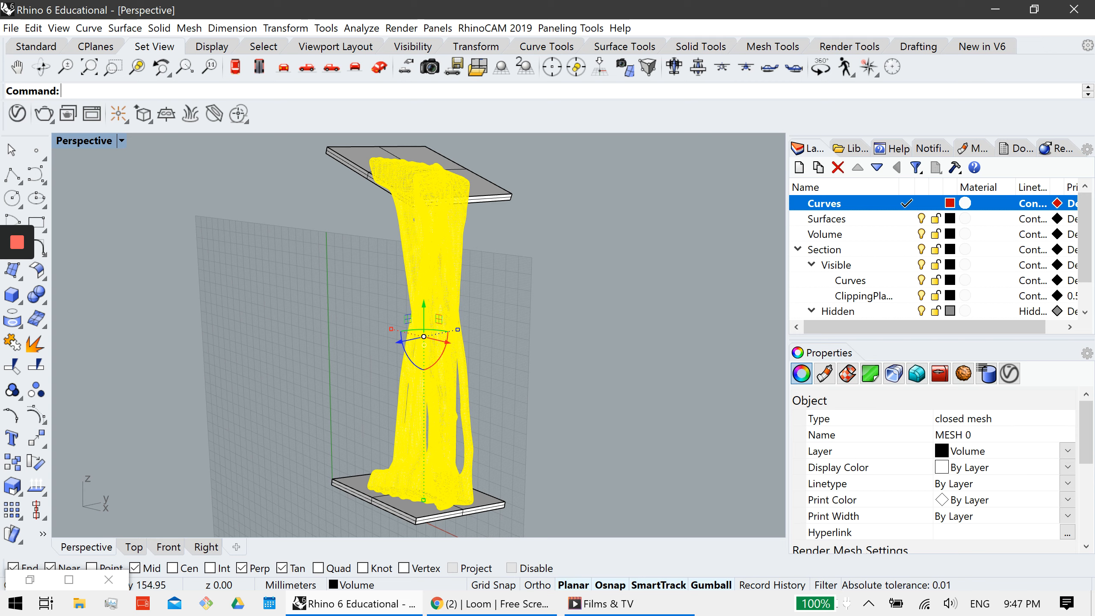
{"action": "left_click_drag", "start_coordinate": [413, 362], "coordinate": [364, 436]}
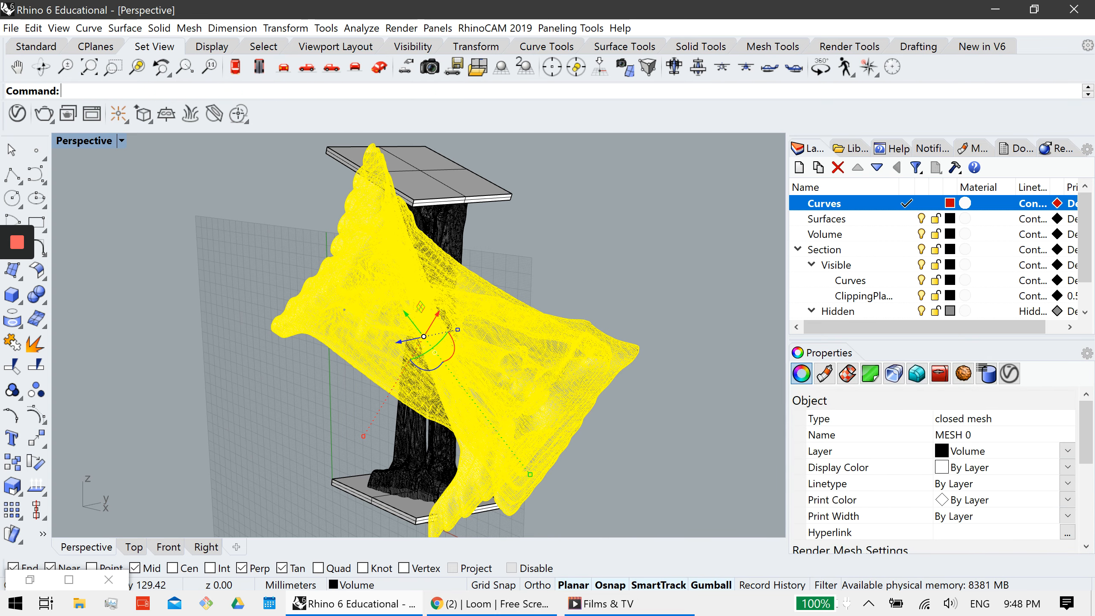
Delete the original column and its top and base plates, keeping only the stretched mesh copy.
{"action": "left_click", "coordinate": [457, 182]}
{"action": "key", "text": "Delete"}
{"action": "scroll", "coordinate": [475, 345], "scroll_direction": "down", "scroll_amount": 4}
{"action": "right_click_drag", "start_coordinate": [388, 402], "coordinate": [508, 379]}
{"action": "left_click", "coordinate": [504, 384]}
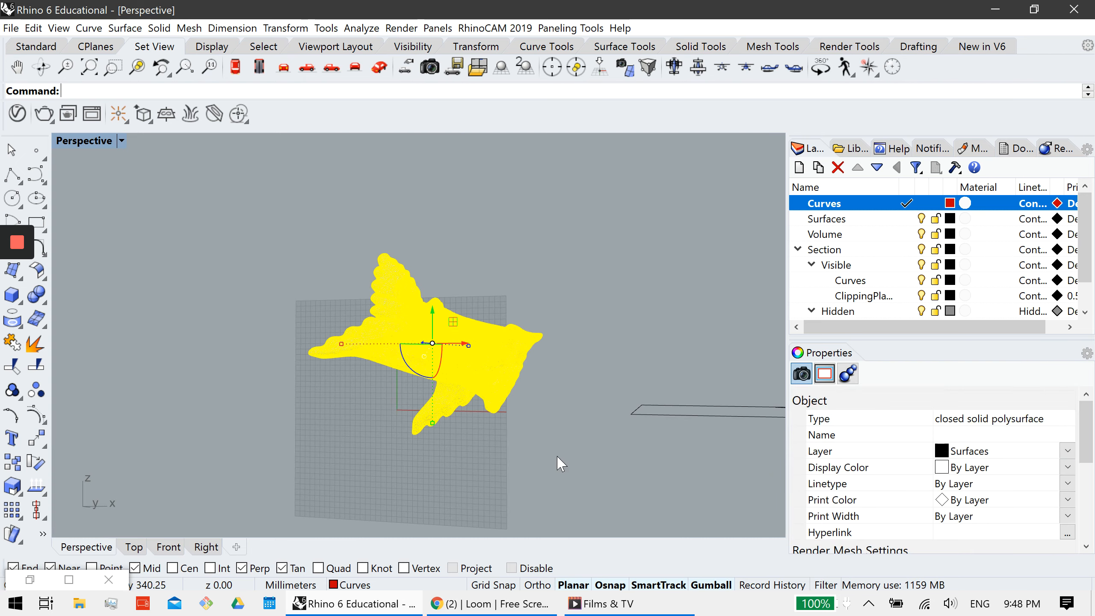
{"action": "left_click", "coordinate": [137, 67]}
{"action": "key", "text": "Escape"}
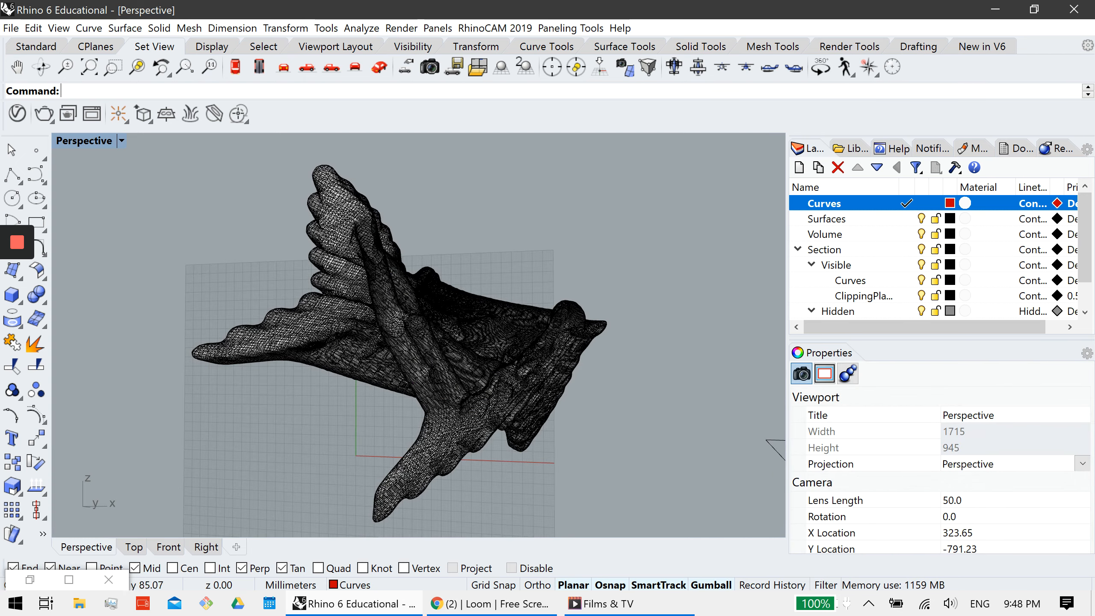
Examine the stretched mesh in Shaded display from several sides for its openings and edges.
{"action": "right_click_drag", "start_coordinate": [259, 310], "coordinate": [208, 329]}
{"action": "left_click", "coordinate": [121, 141]}
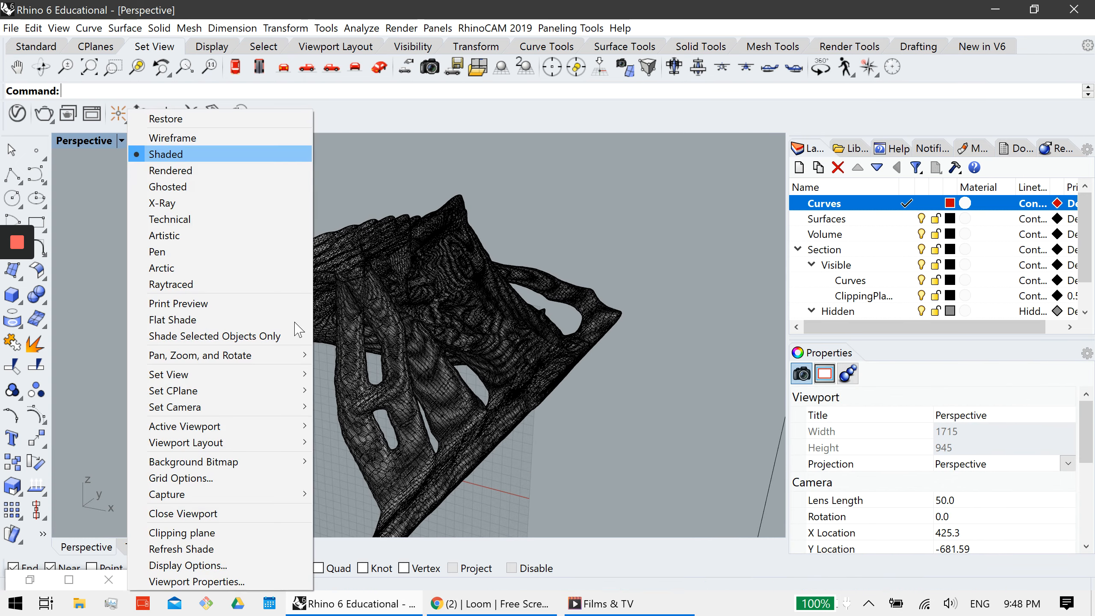
{"action": "left_click", "coordinate": [166, 154]}
{"action": "right_click_drag", "start_coordinate": [302, 345], "coordinate": [539, 337]}
{"action": "scroll", "coordinate": [431, 346], "scroll_direction": "down", "scroll_amount": 3}
{"action": "left_click_drag", "start_coordinate": [232, 199], "coordinate": [687, 517]}
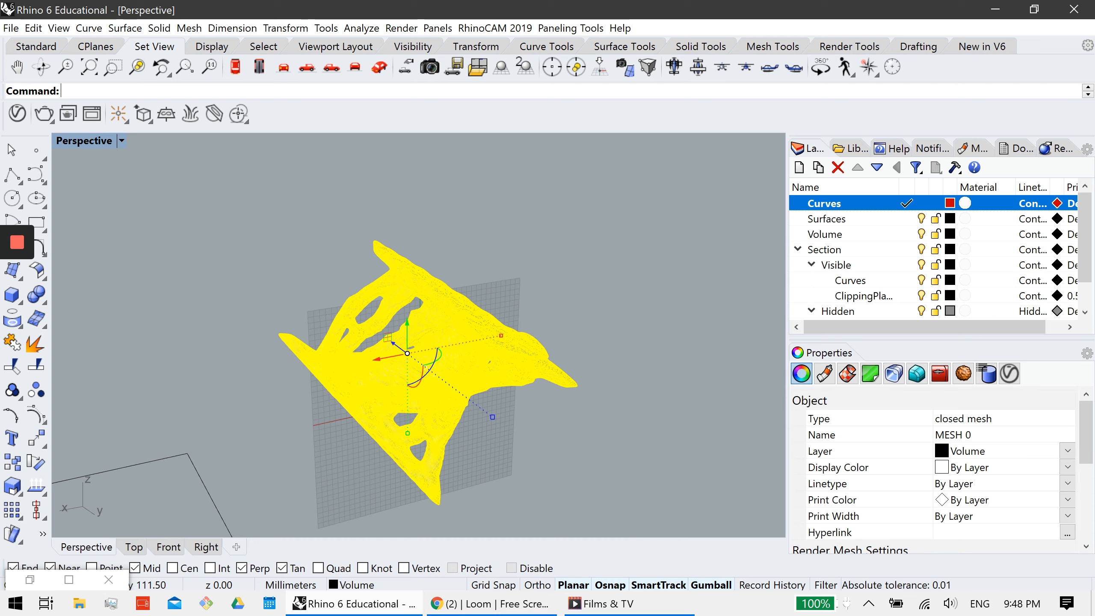
{"action": "scroll", "coordinate": [409, 414], "scroll_direction": "up", "scroll_amount": 2}
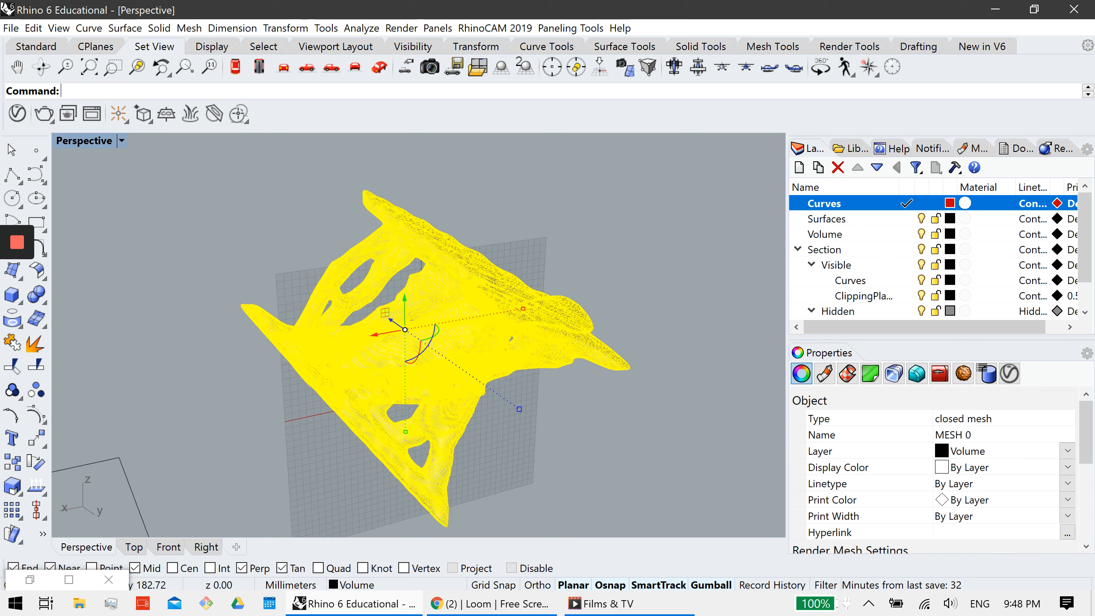
{"action": "left_click", "coordinate": [561, 449]}
{"action": "right_click_drag", "start_coordinate": [561, 449], "coordinate": [344, 389]}
{"action": "left_click", "coordinate": [407, 417]}
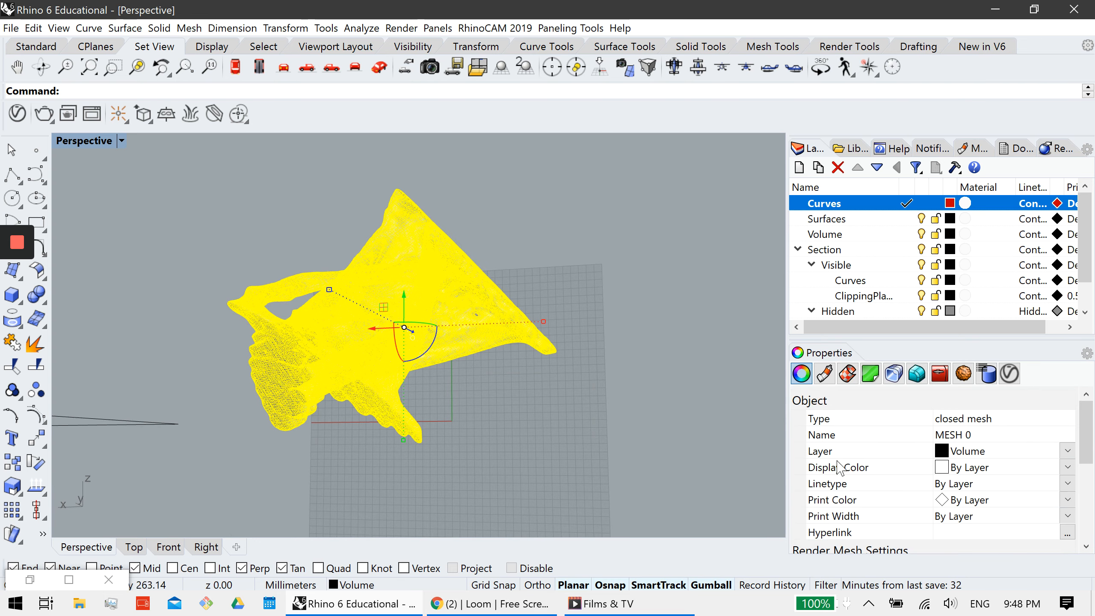
{"action": "right_click_drag", "start_coordinate": [431, 414], "coordinate": [439, 328]}
{"action": "left_click", "coordinate": [543, 427]}
{"action": "right_click_drag", "start_coordinate": [543, 427], "coordinate": [487, 311]}
{"action": "left_click", "coordinate": [401, 302]}
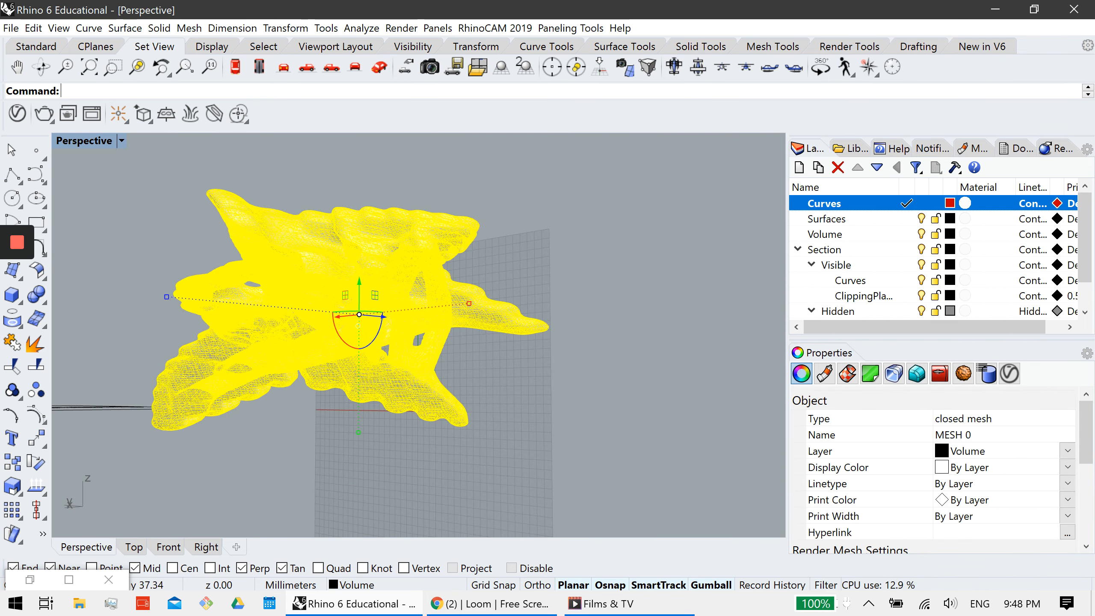
{"action": "left_click", "coordinate": [496, 367]}
{"action": "right_click_drag", "start_coordinate": [487, 366], "coordinate": [565, 336]}
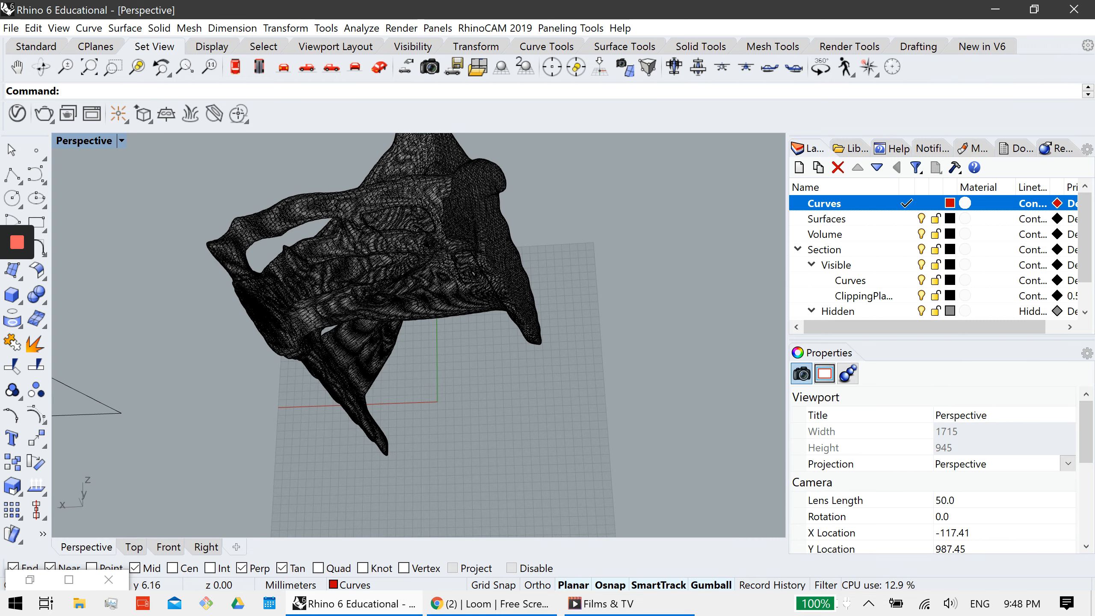
Fit the stretched mesh in the Perspective view and set the display mode to Rendered.
{"action": "left_click_drag", "start_coordinate": [506, 258], "coordinate": [276, 382]}
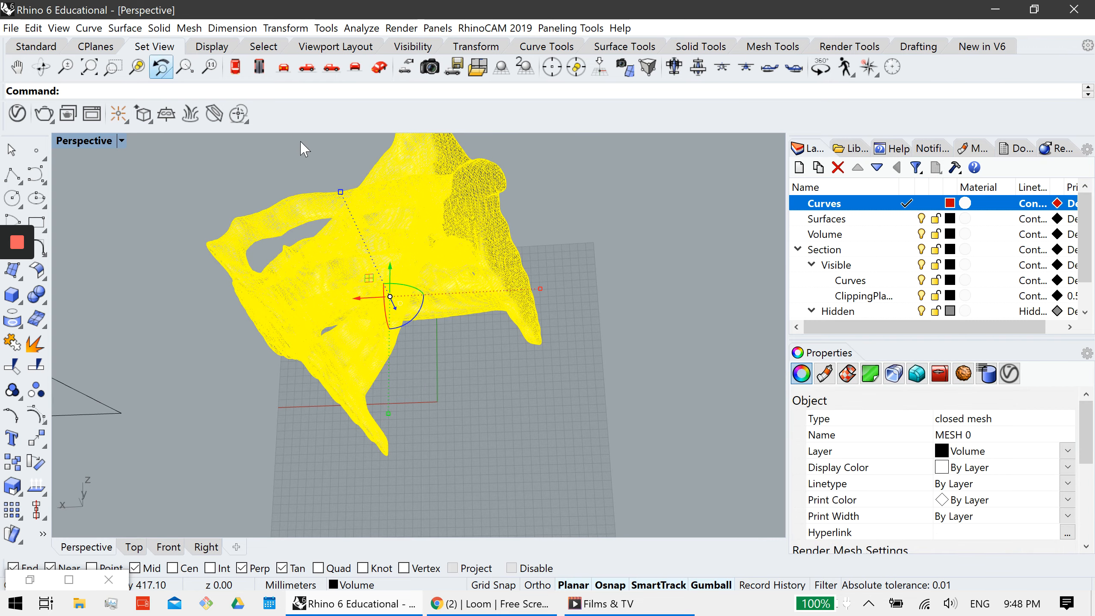
{"action": "left_click", "coordinate": [138, 67]}
{"action": "left_click", "coordinate": [306, 192]}
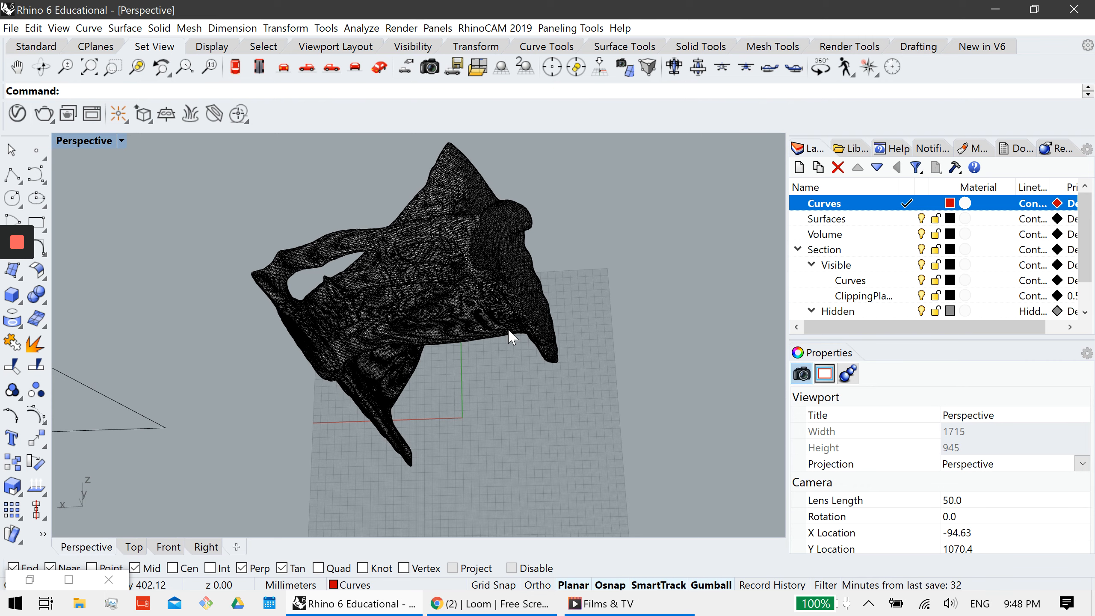
{"action": "key", "text": "ctrl+alt+r"}
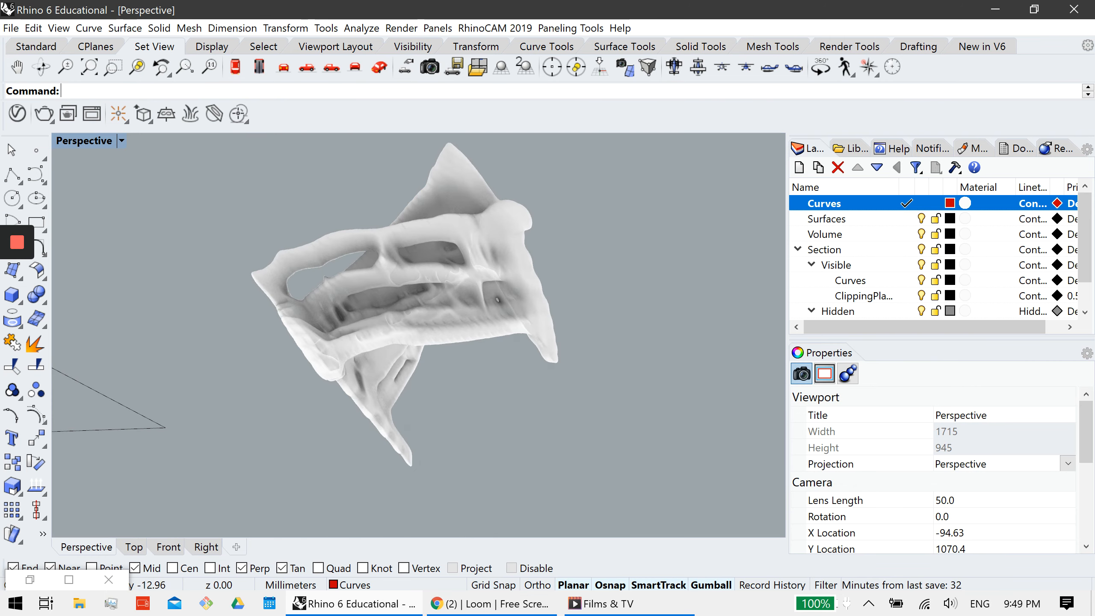
Scale the mesh down along its X axis to flatten it.
{"action": "left_click_drag", "start_coordinate": [543, 409], "coordinate": [294, 252]}
{"action": "left_click", "coordinate": [137, 67]}
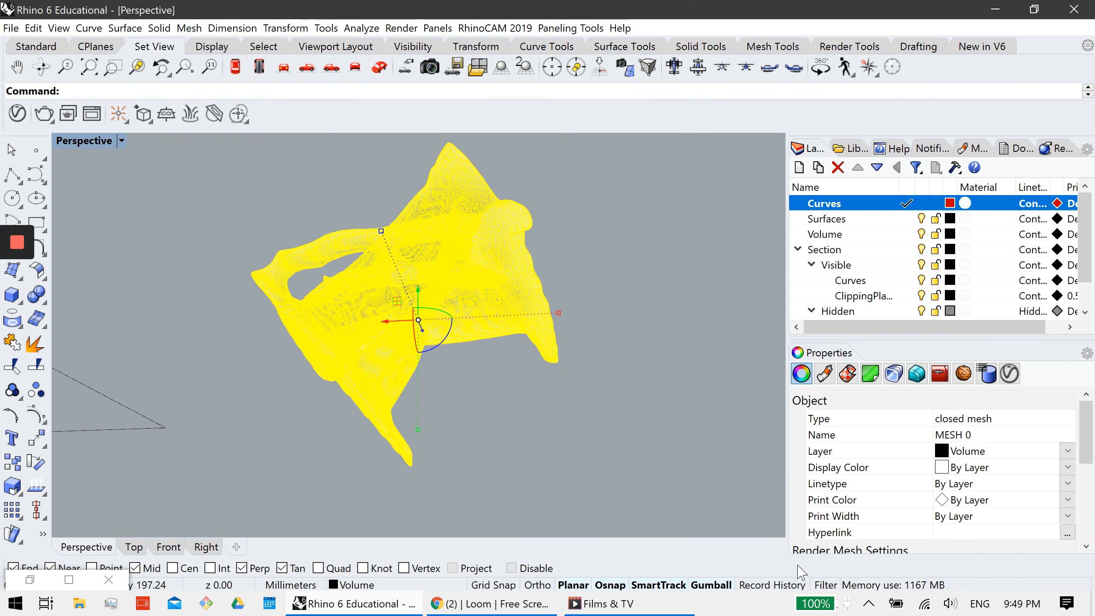
{"action": "left_click_drag", "start_coordinate": [558, 313], "coordinate": [471, 317]}
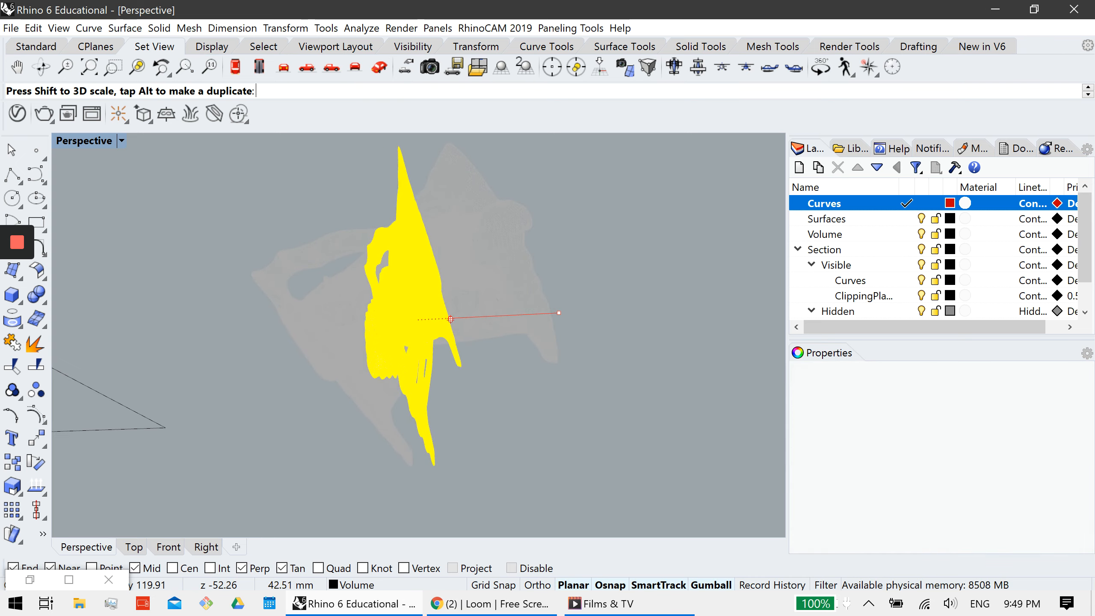
{"action": "key", "text": "Escape"}
{"action": "right_click_drag", "start_coordinate": [471, 317], "coordinate": [767, 522]}
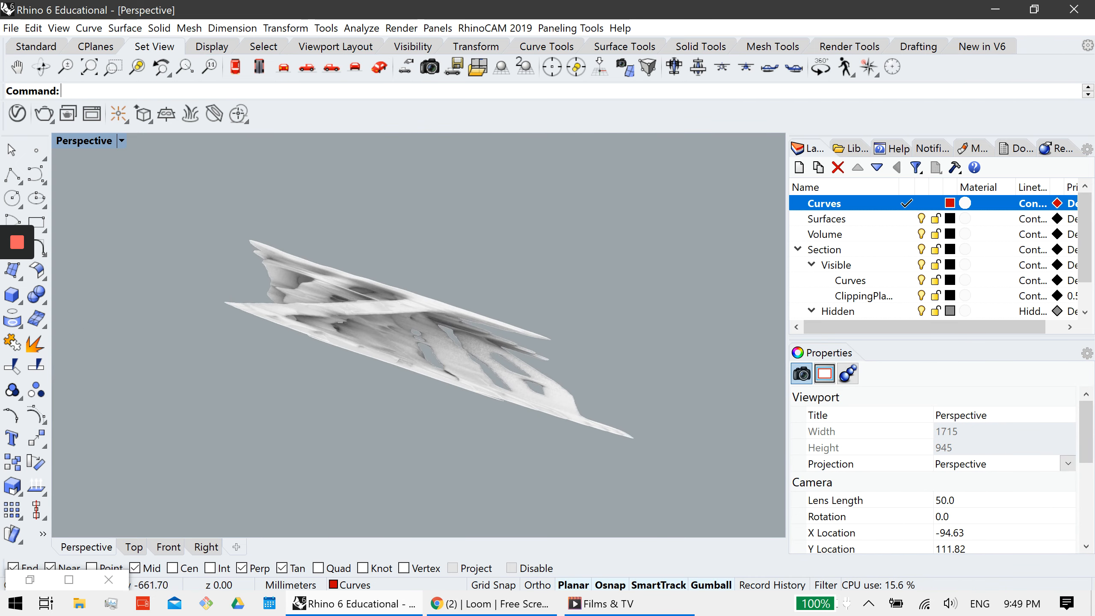
Scale the flattened mesh up along its X axis to make it deeper and inspect its shape.
{"action": "left_click", "coordinate": [405, 341]}
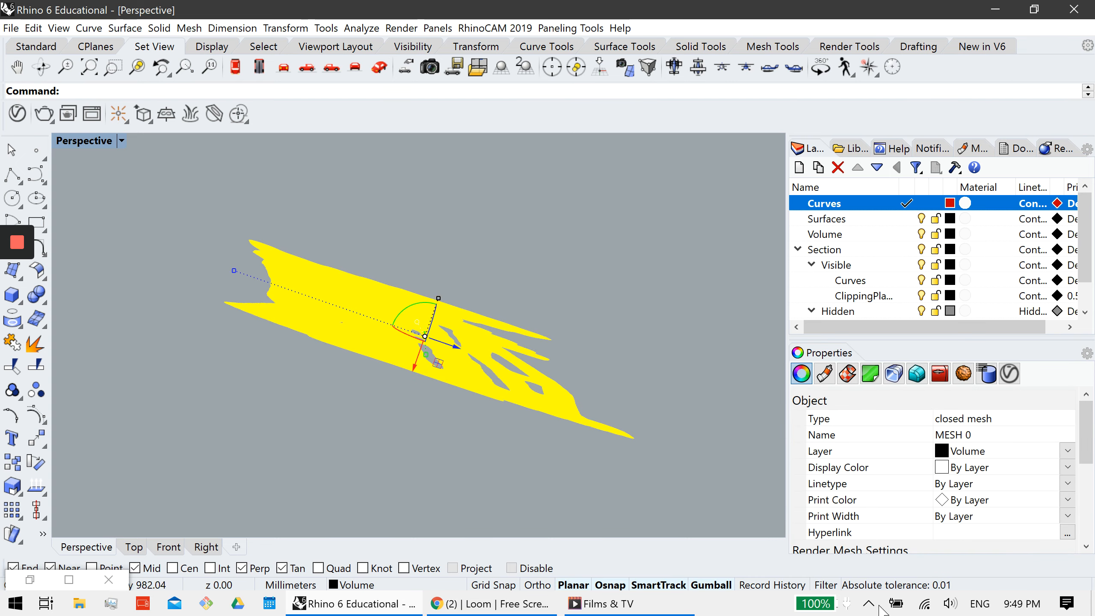
{"action": "left_click_drag", "start_coordinate": [438, 299], "coordinate": [460, 237]}
{"action": "left_click", "coordinate": [612, 211]}
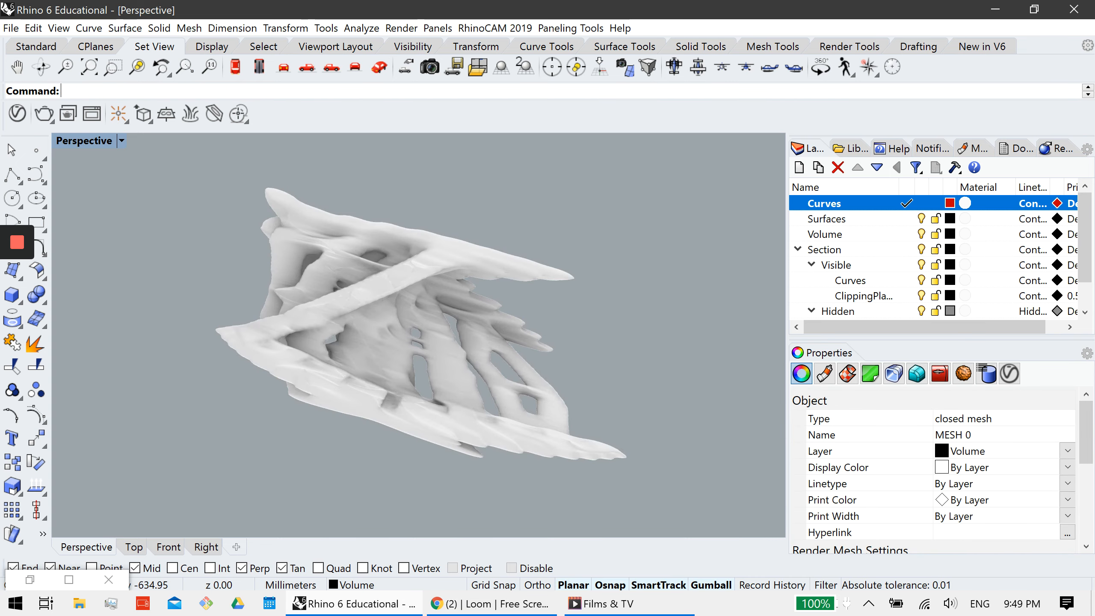
{"action": "right_click_drag", "start_coordinate": [573, 242], "coordinate": [963, 537]}
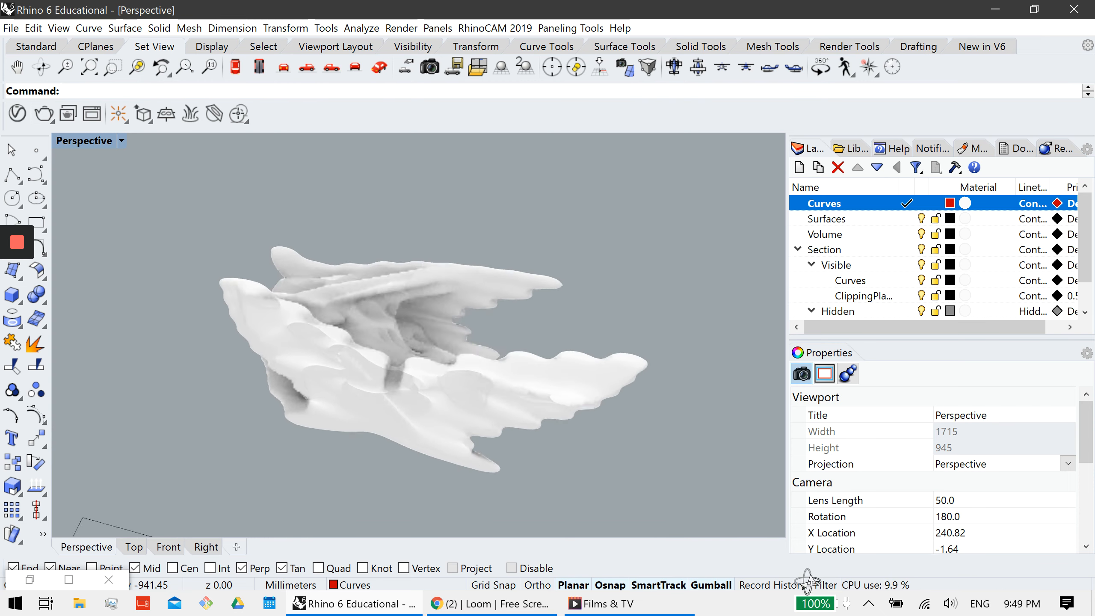